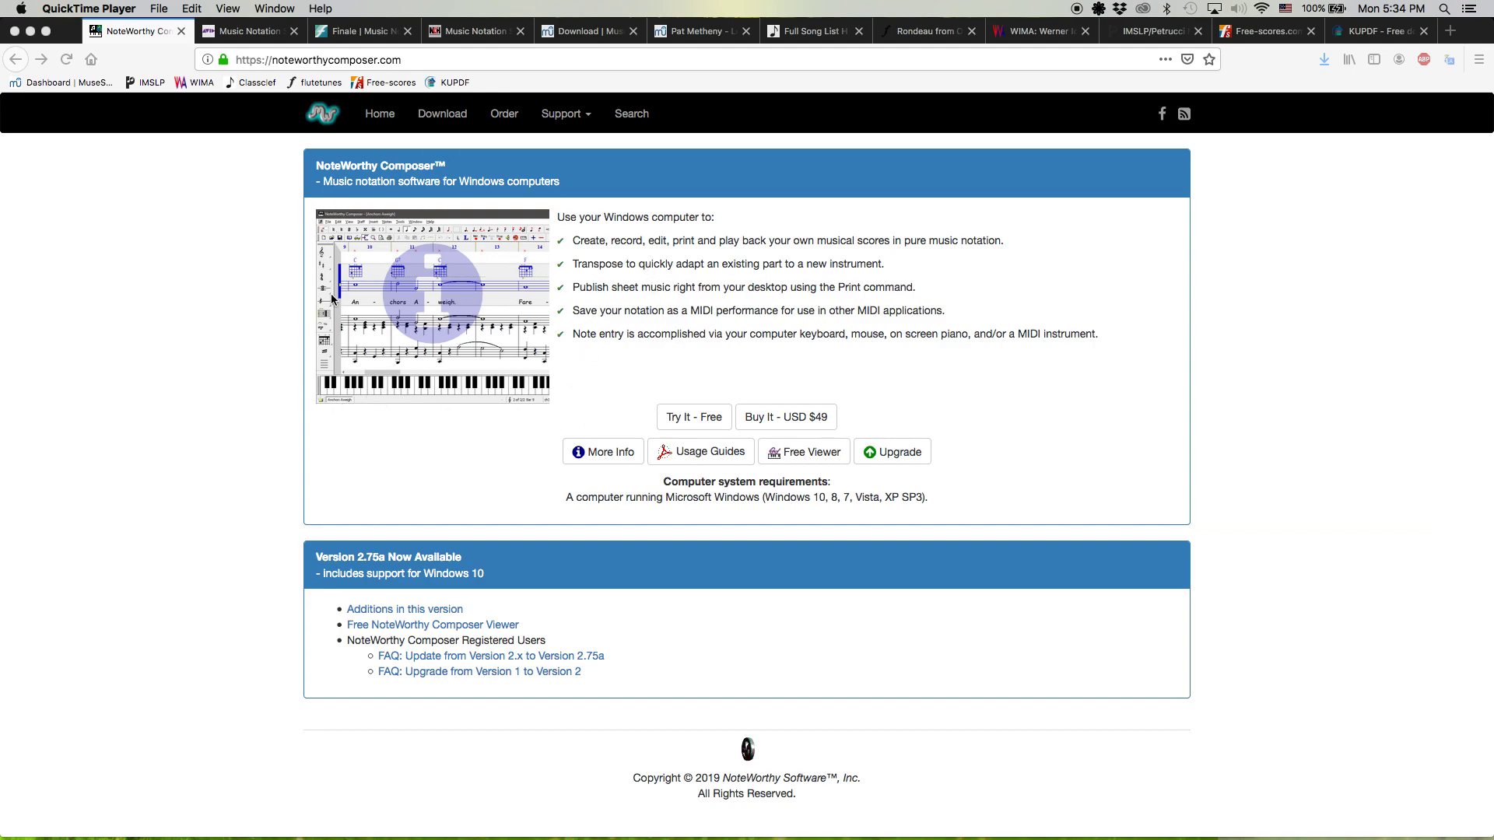
Review the NoteWorthy Composer, Sibelius, Finale and Crescendo music notation software websites, comparing Sibelius and Finale.
left_click(282, 168)
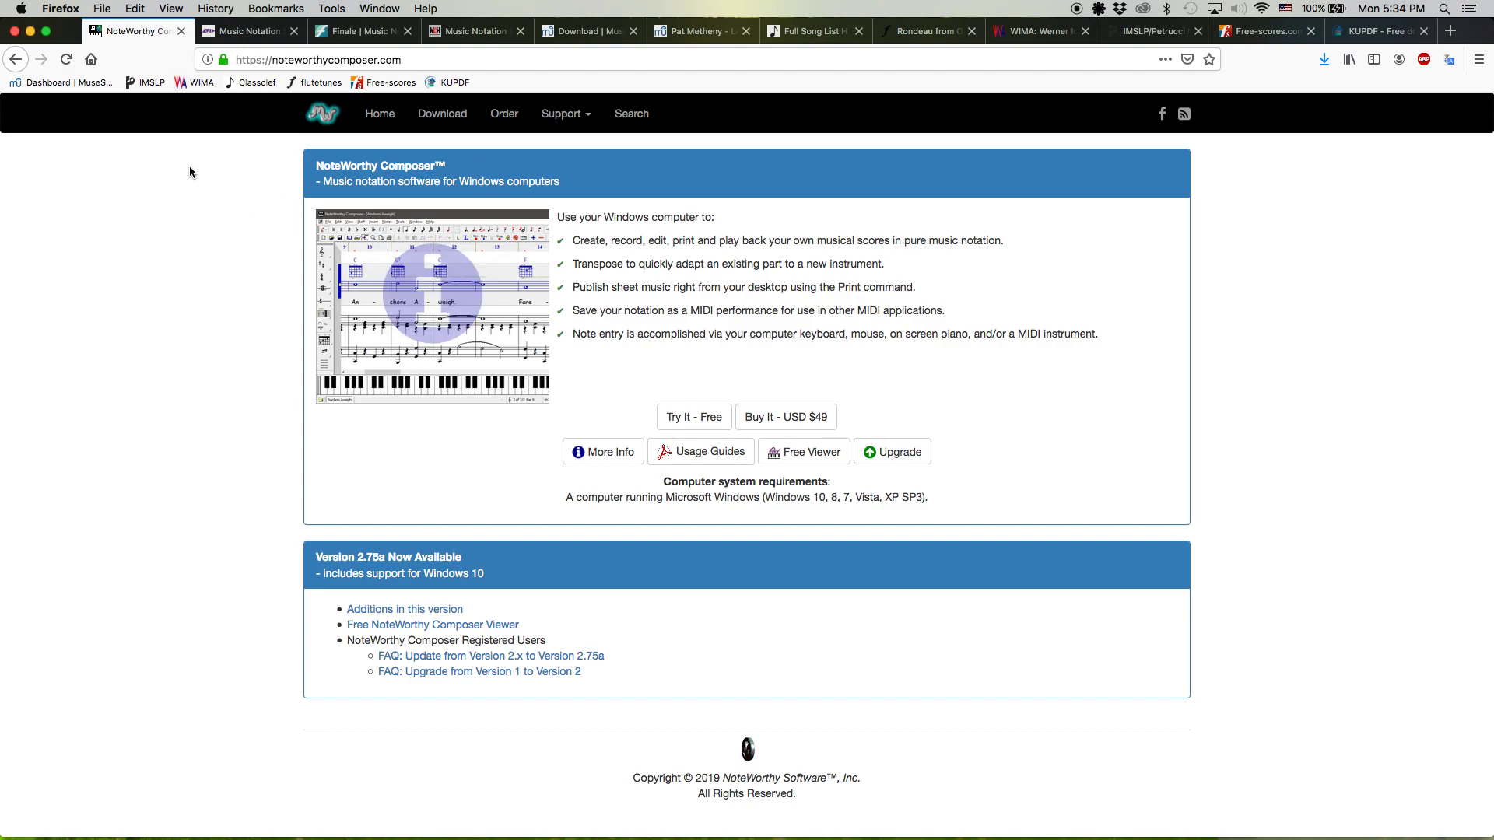
left_click(257, 34)
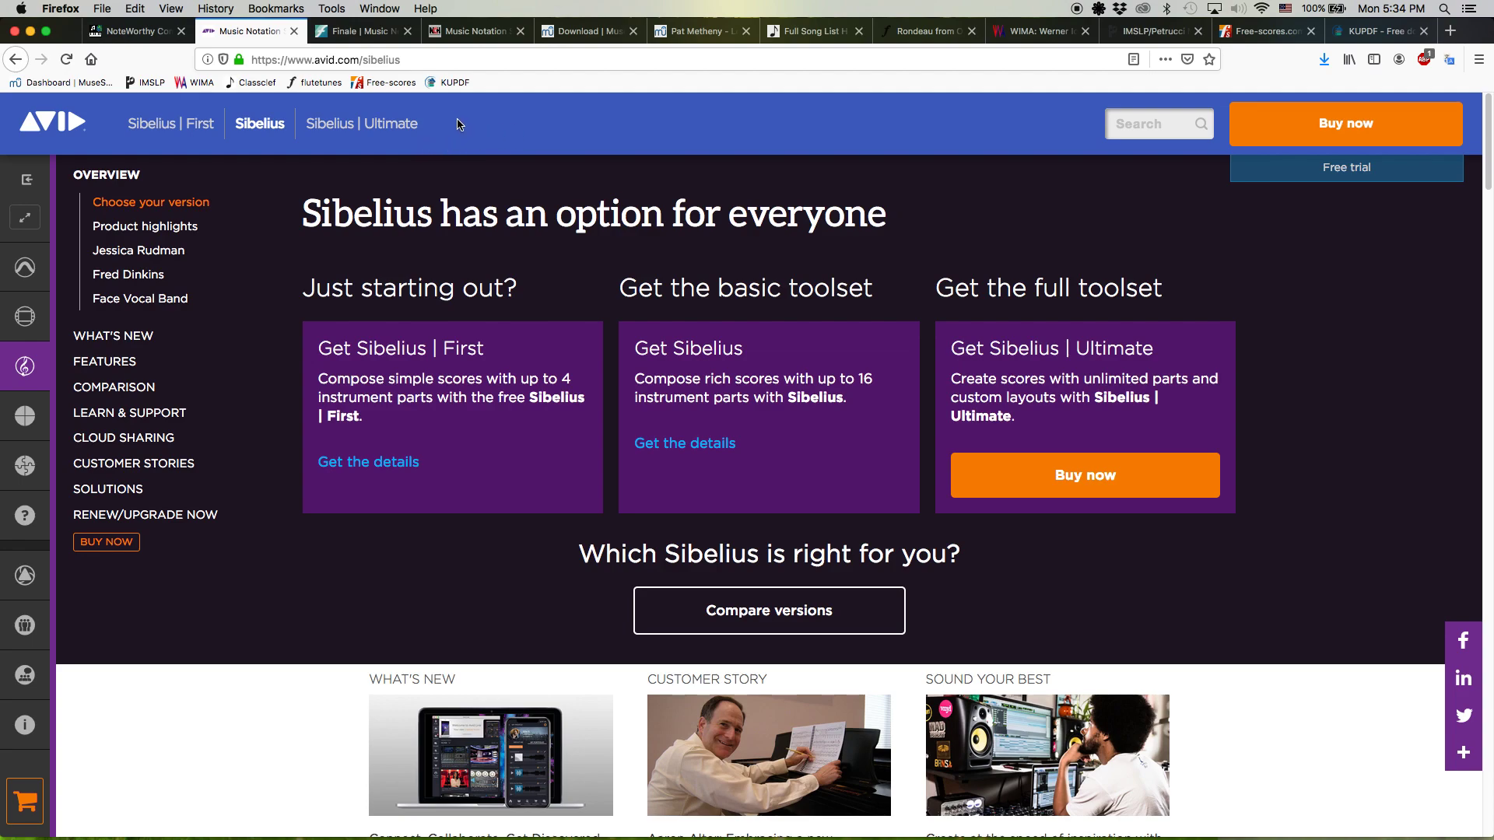
left_click(369, 37)
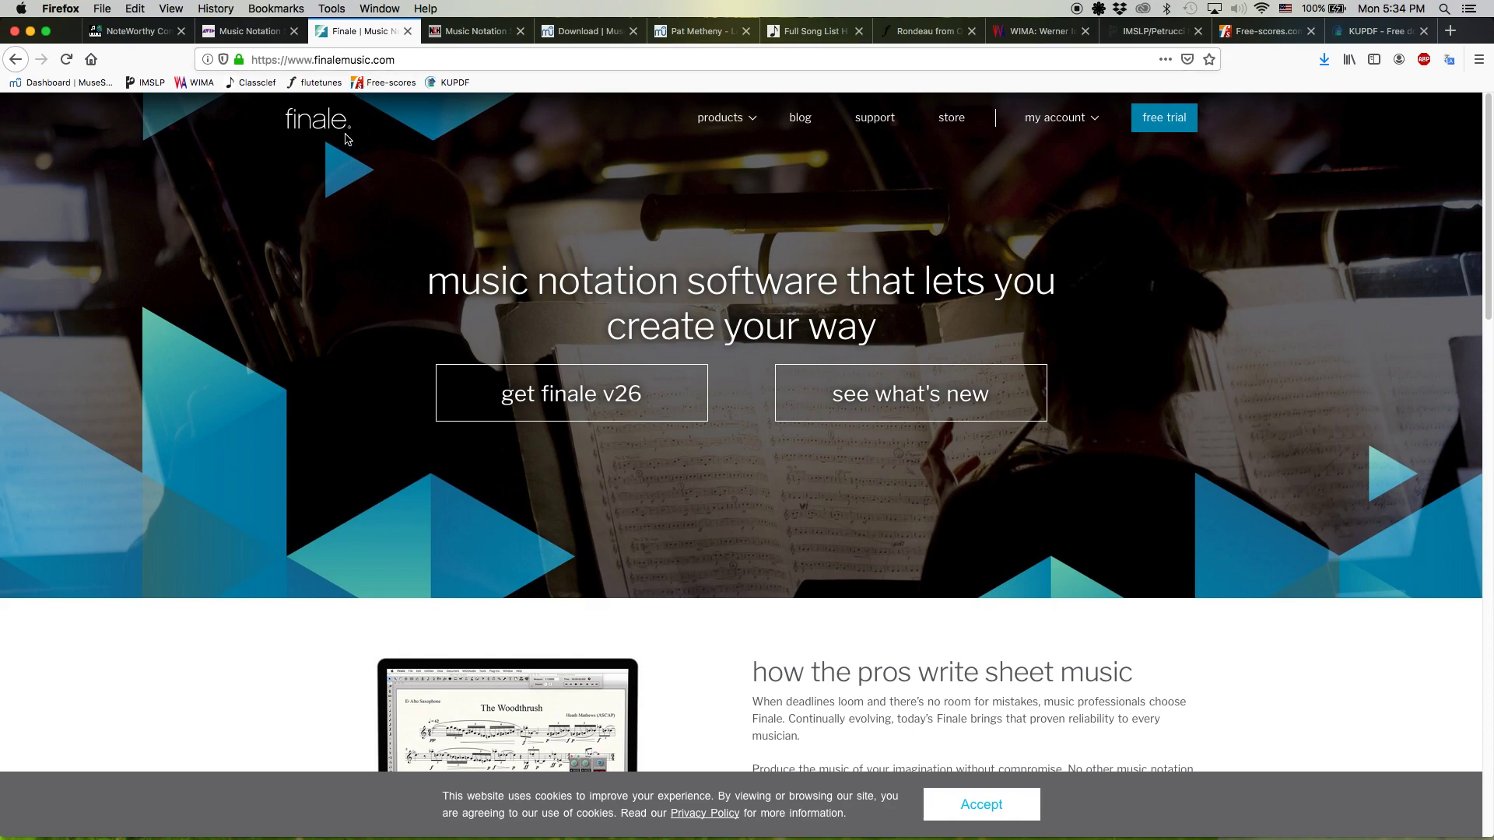
left_click(249, 31)
left_click(352, 32)
left_click(249, 31)
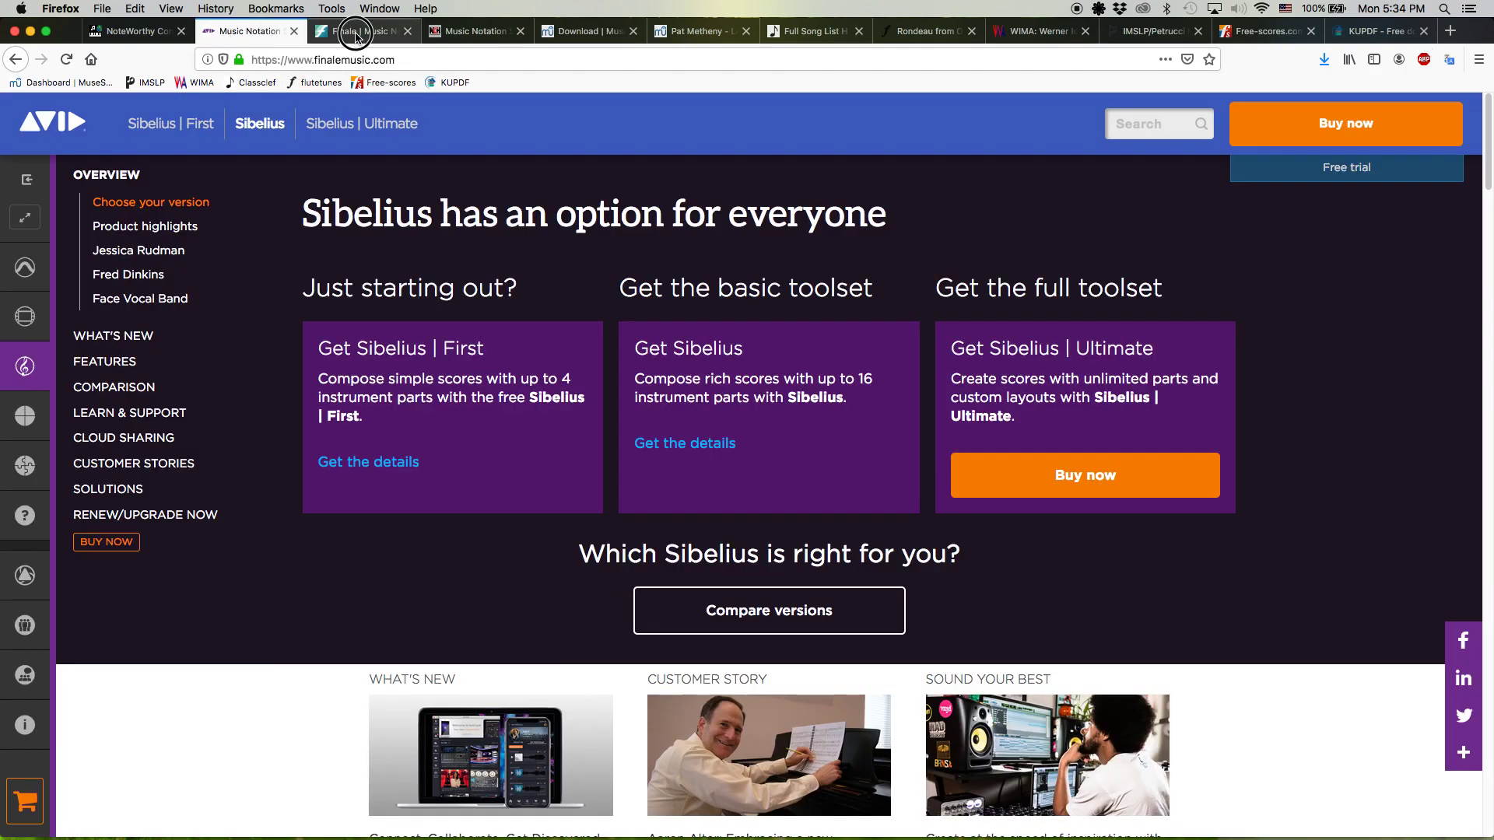
left_click(355, 34)
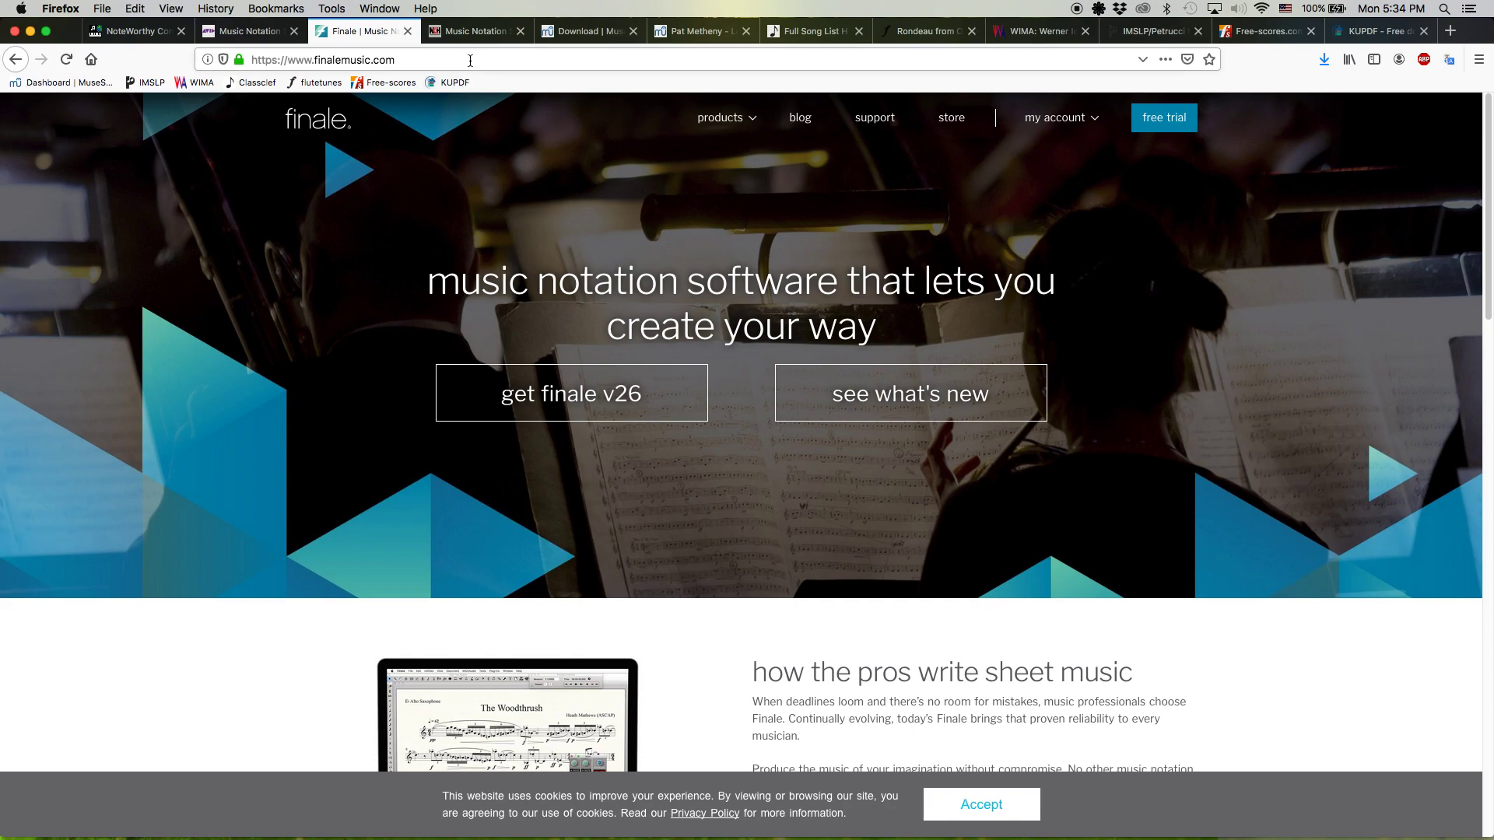
left_click(476, 32)
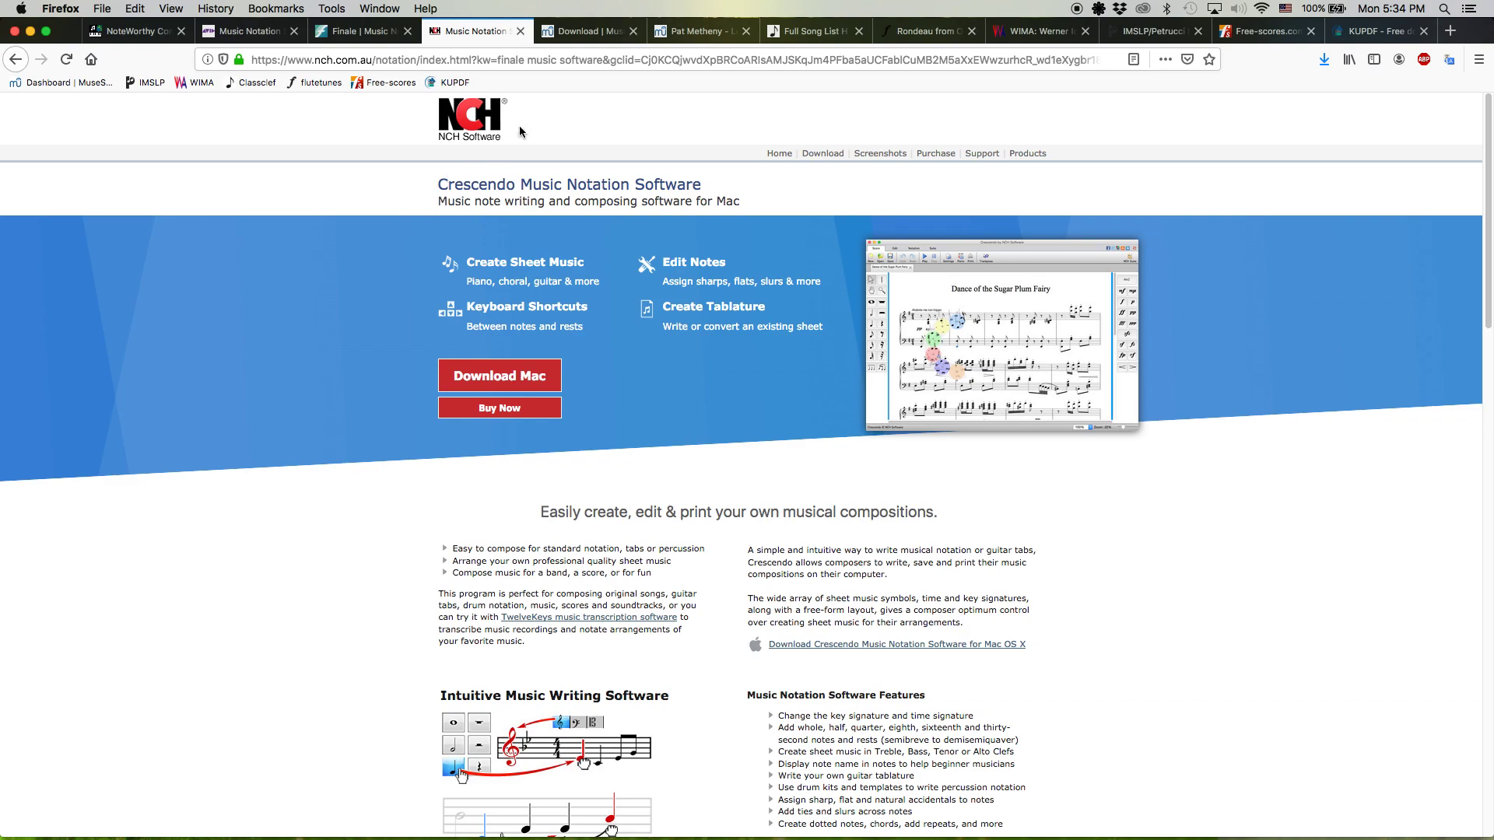
Show the MuseScore download page and its software, soundfont and plugin download options.
left_click(590, 33)
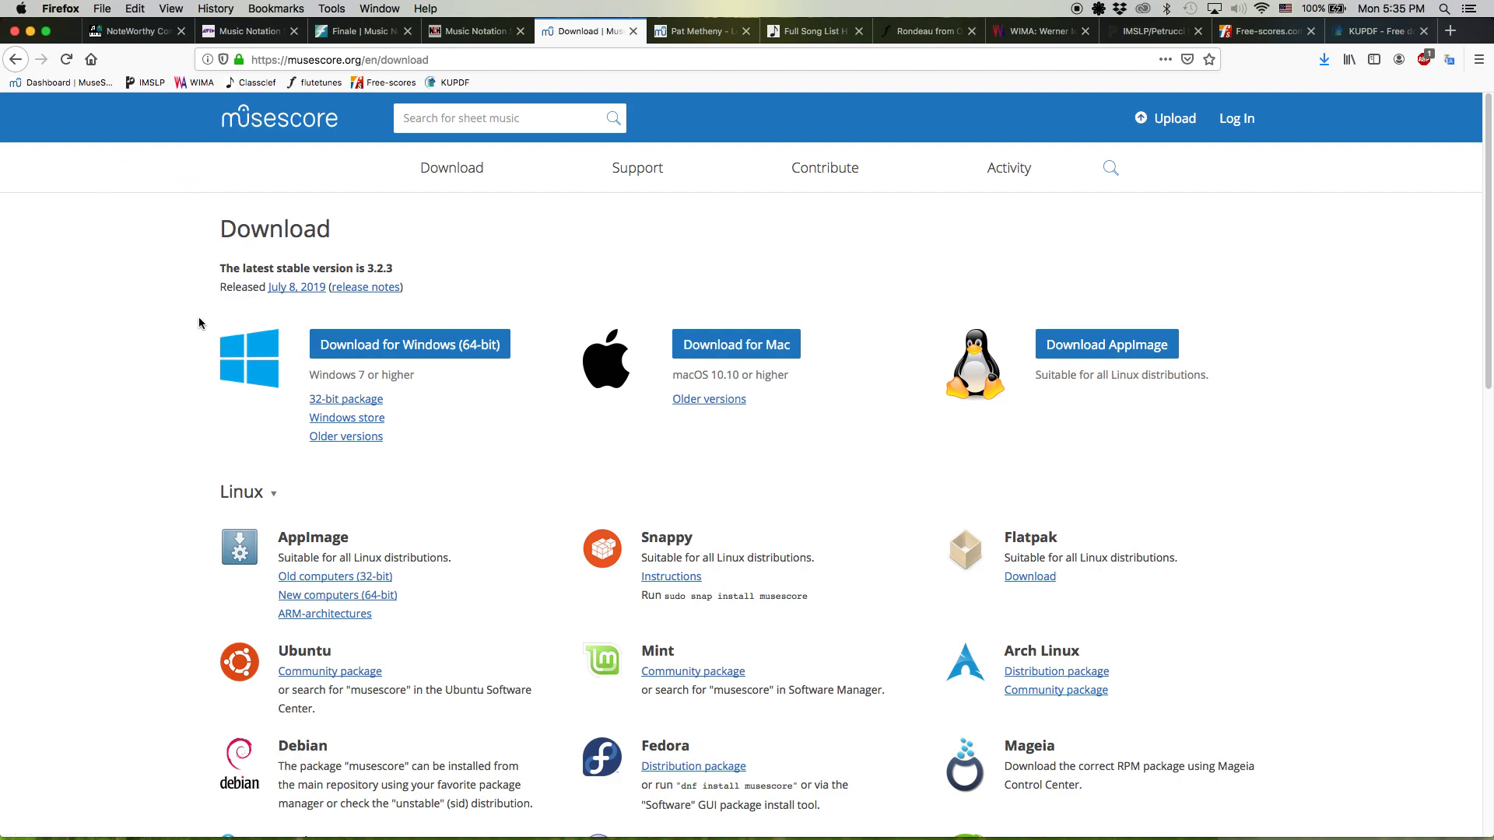
left_click(386, 344)
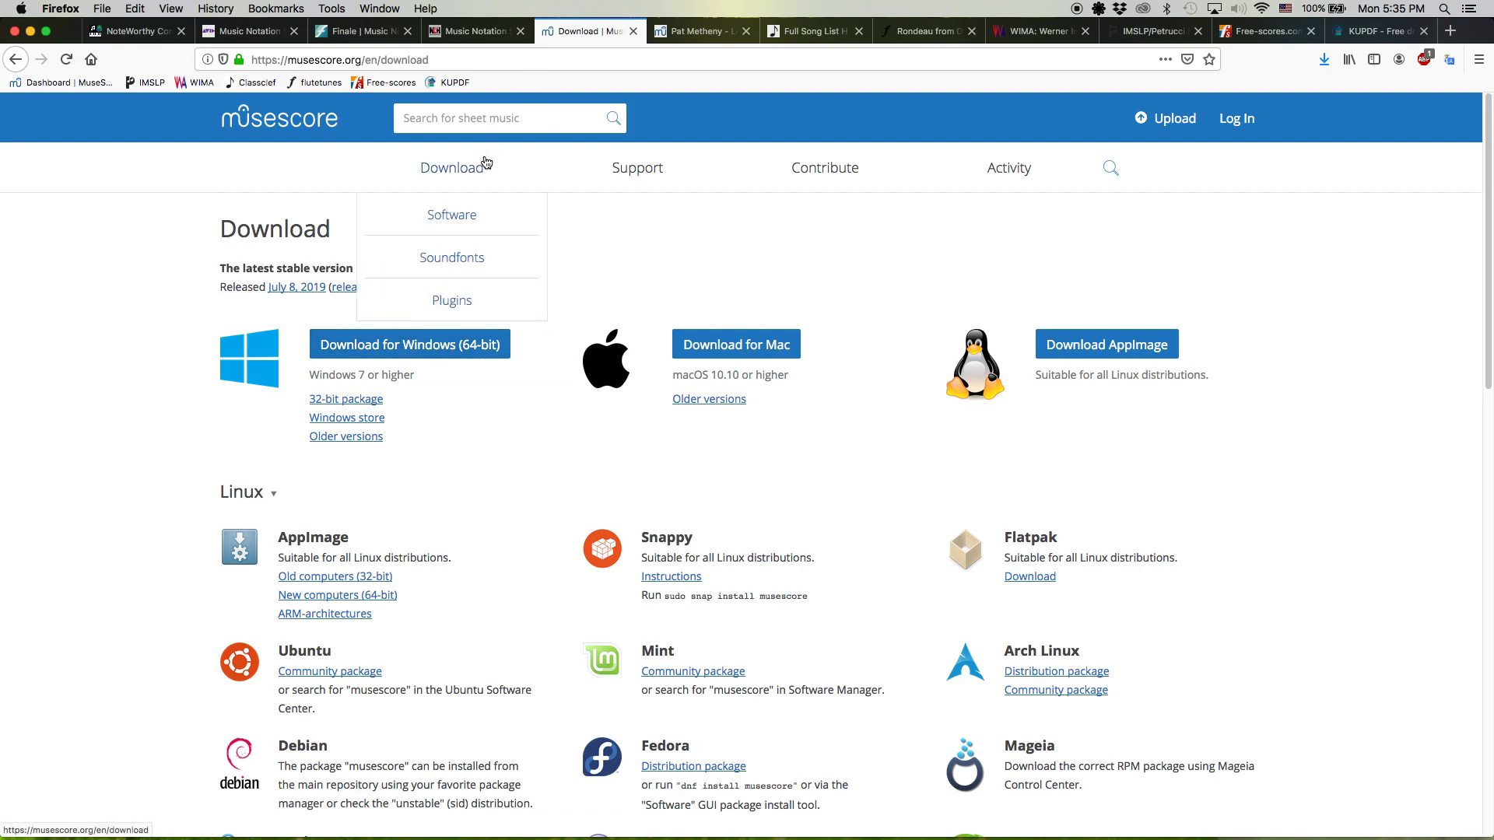
mouse_move(448, 189)
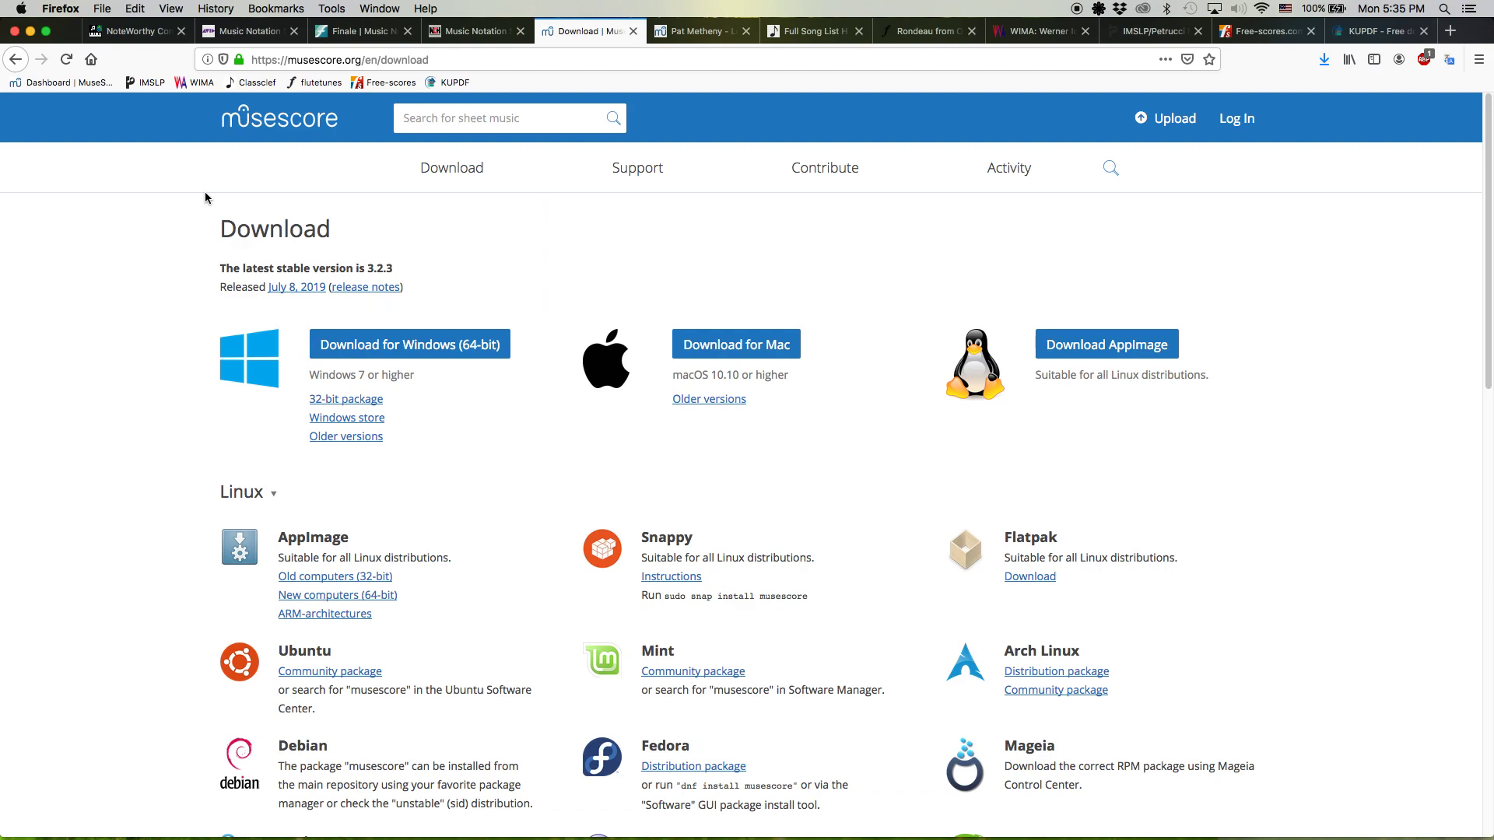
From the Pat Metheny "Letter From Home" score page, search the piano sheet music for "handel guitar" and look through the results.
left_click(697, 35)
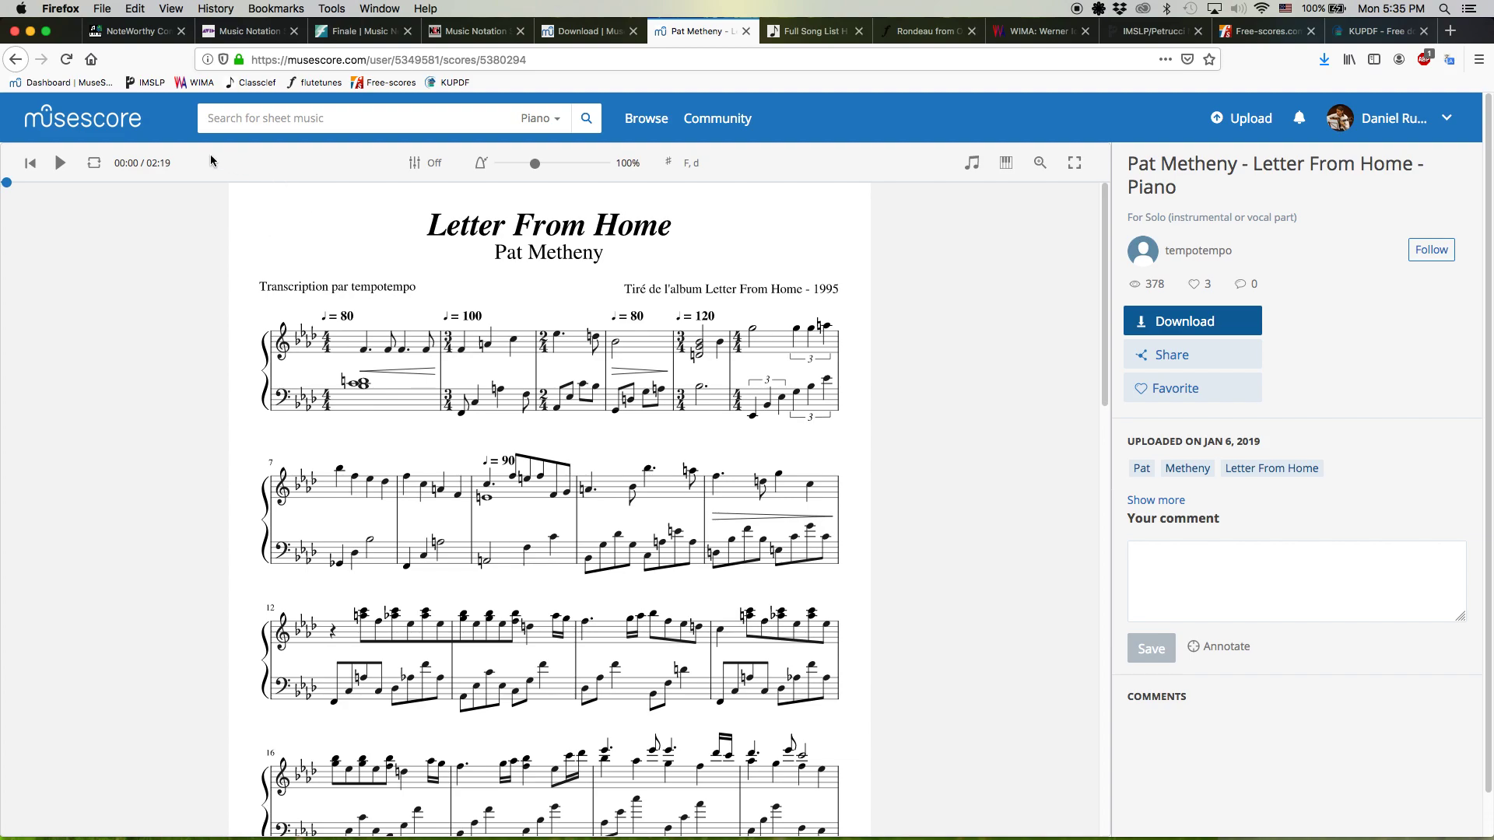
left_click(241, 115)
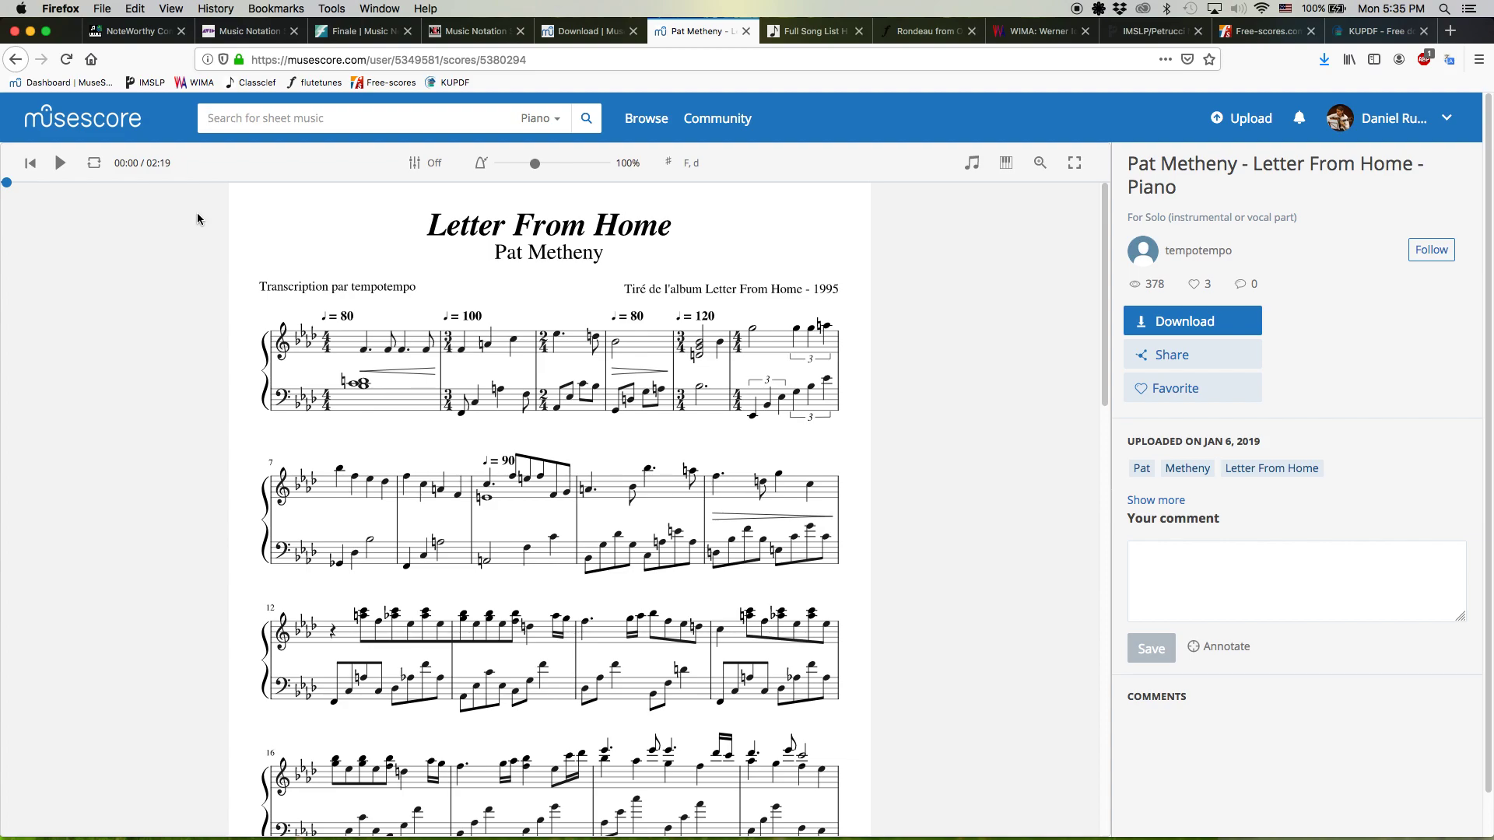
type("handel guitar")
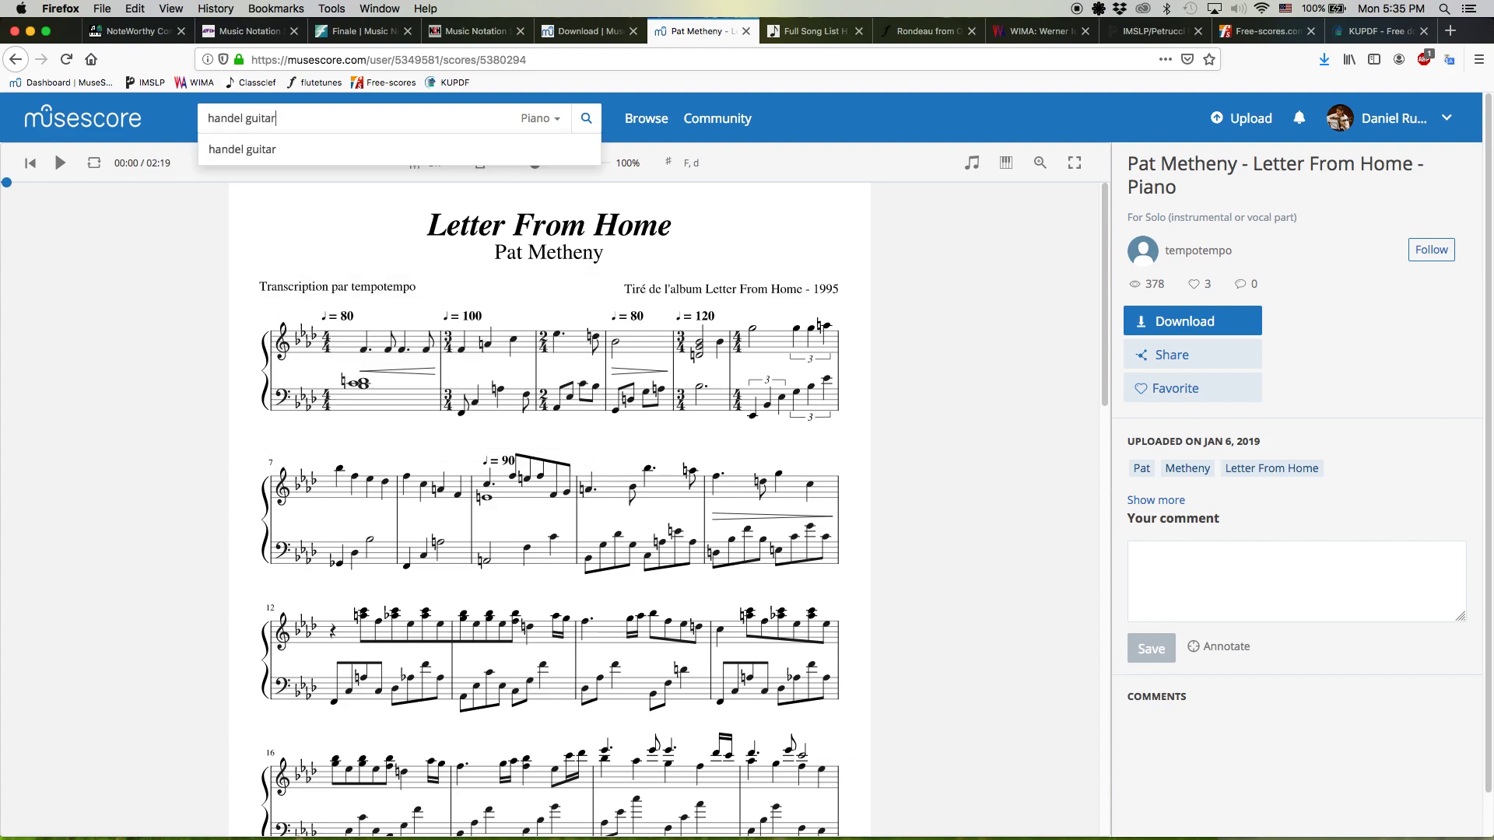
key("Return")
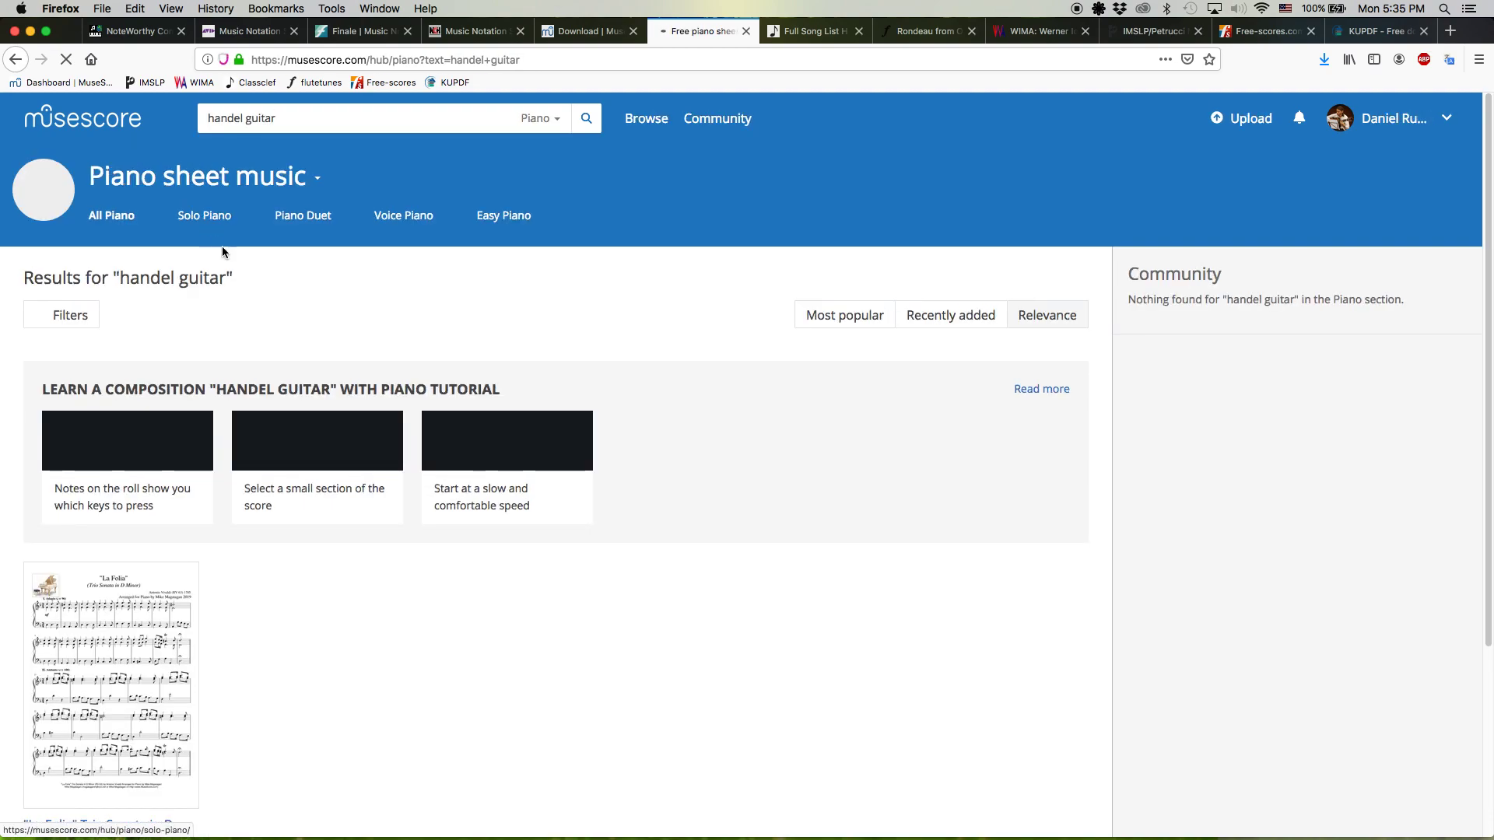
scroll(323, 413, "down", 3)
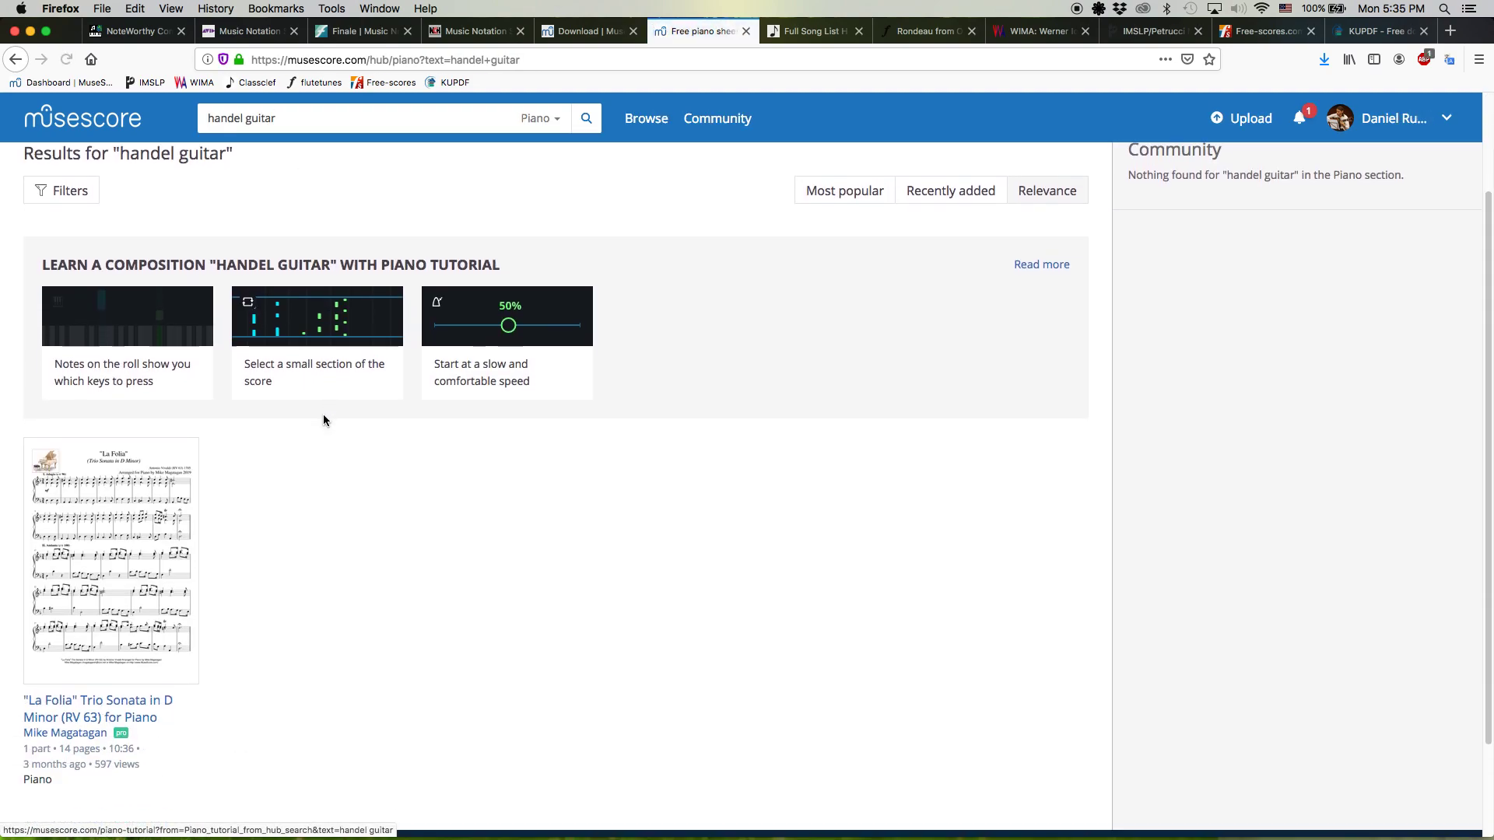
scroll(320, 428, "down", 3)
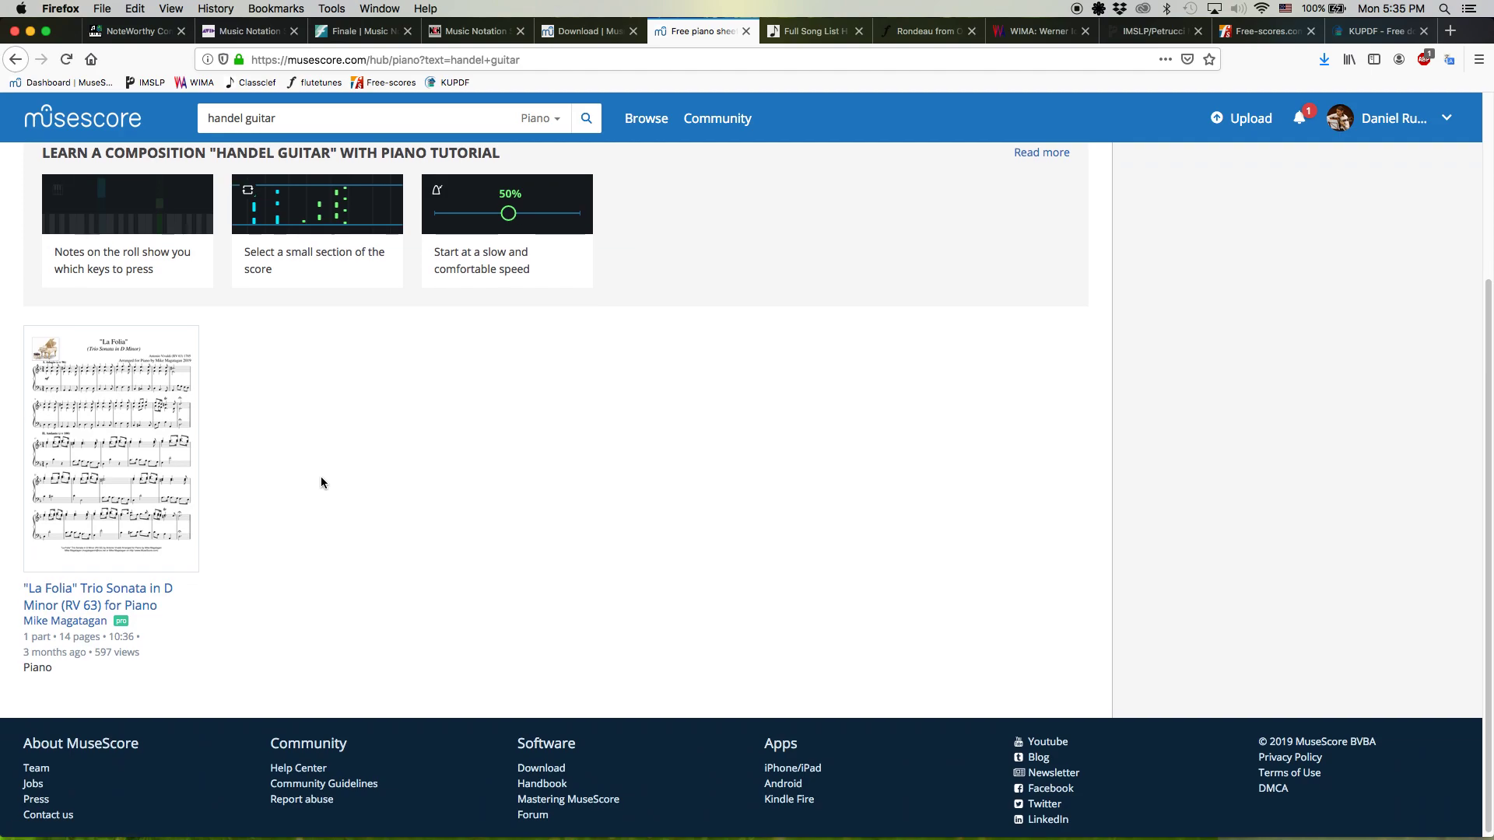
scroll(321, 476, "up", 5)
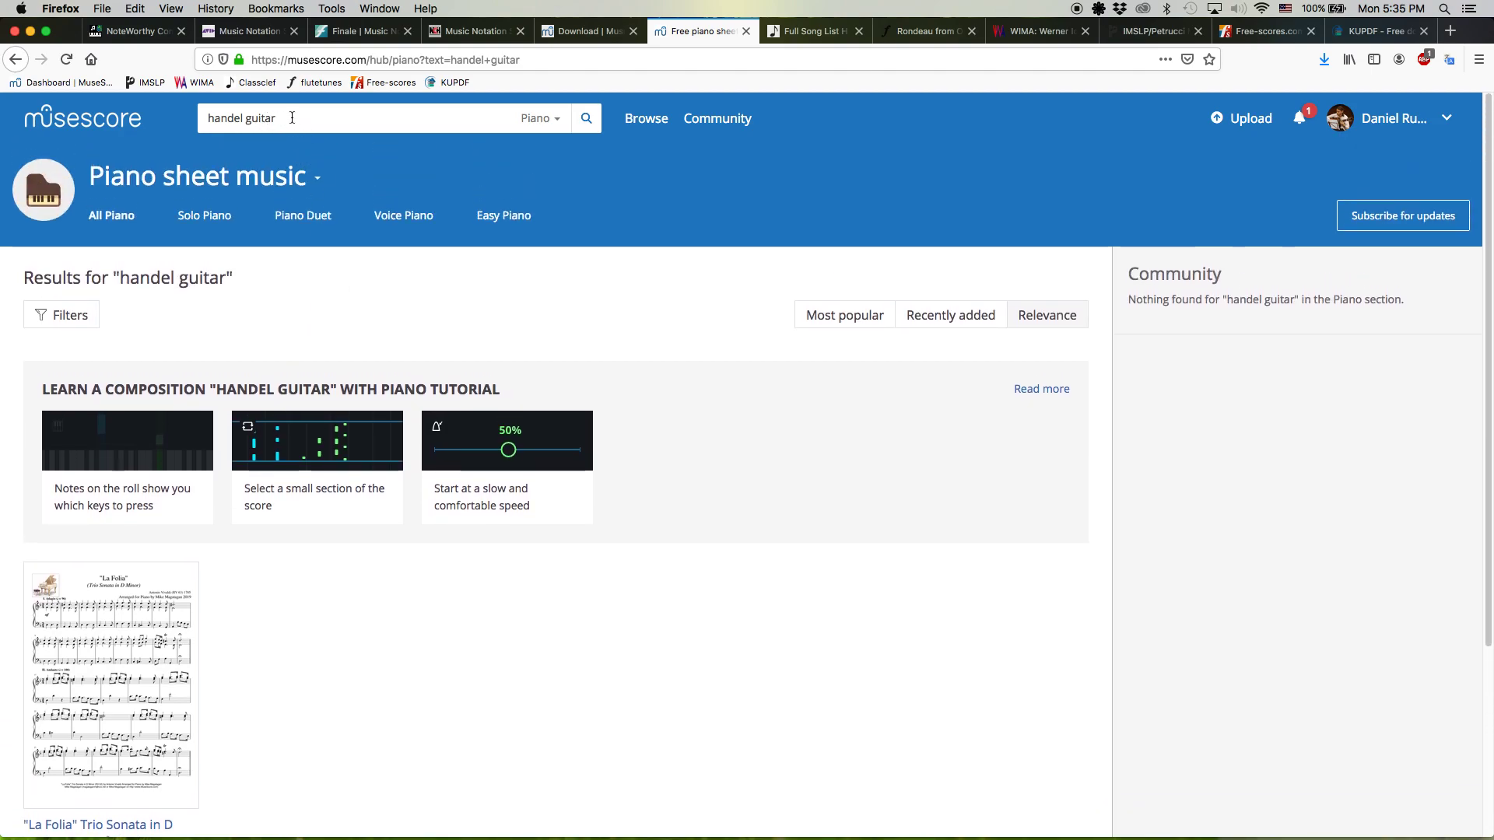
Shorten the piano sheet music search to "handel" and look through the scores found.
left_click_drag(277, 118, 243, 118)
key("BackSpace")
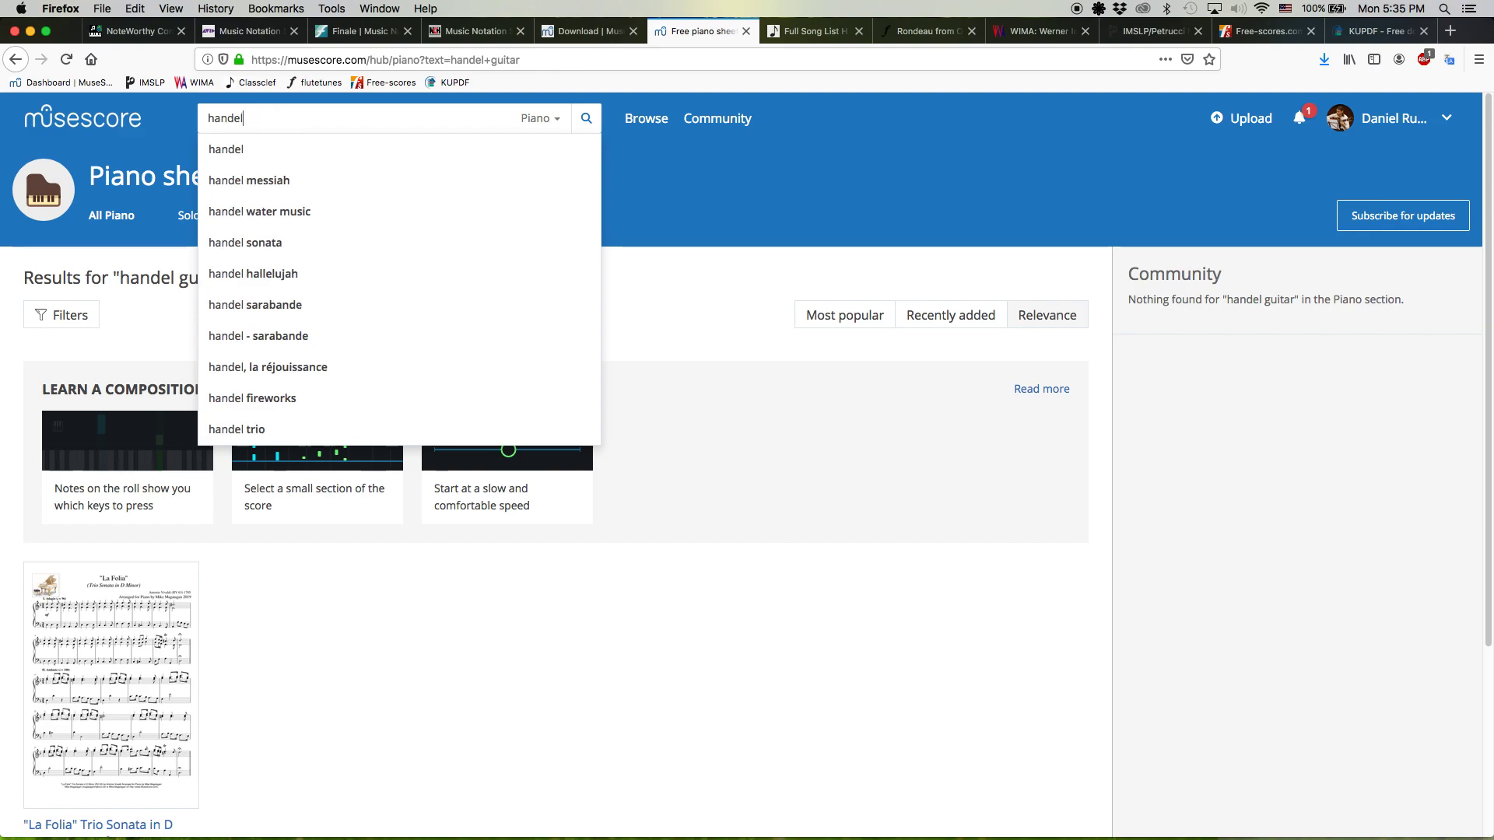
key("Return")
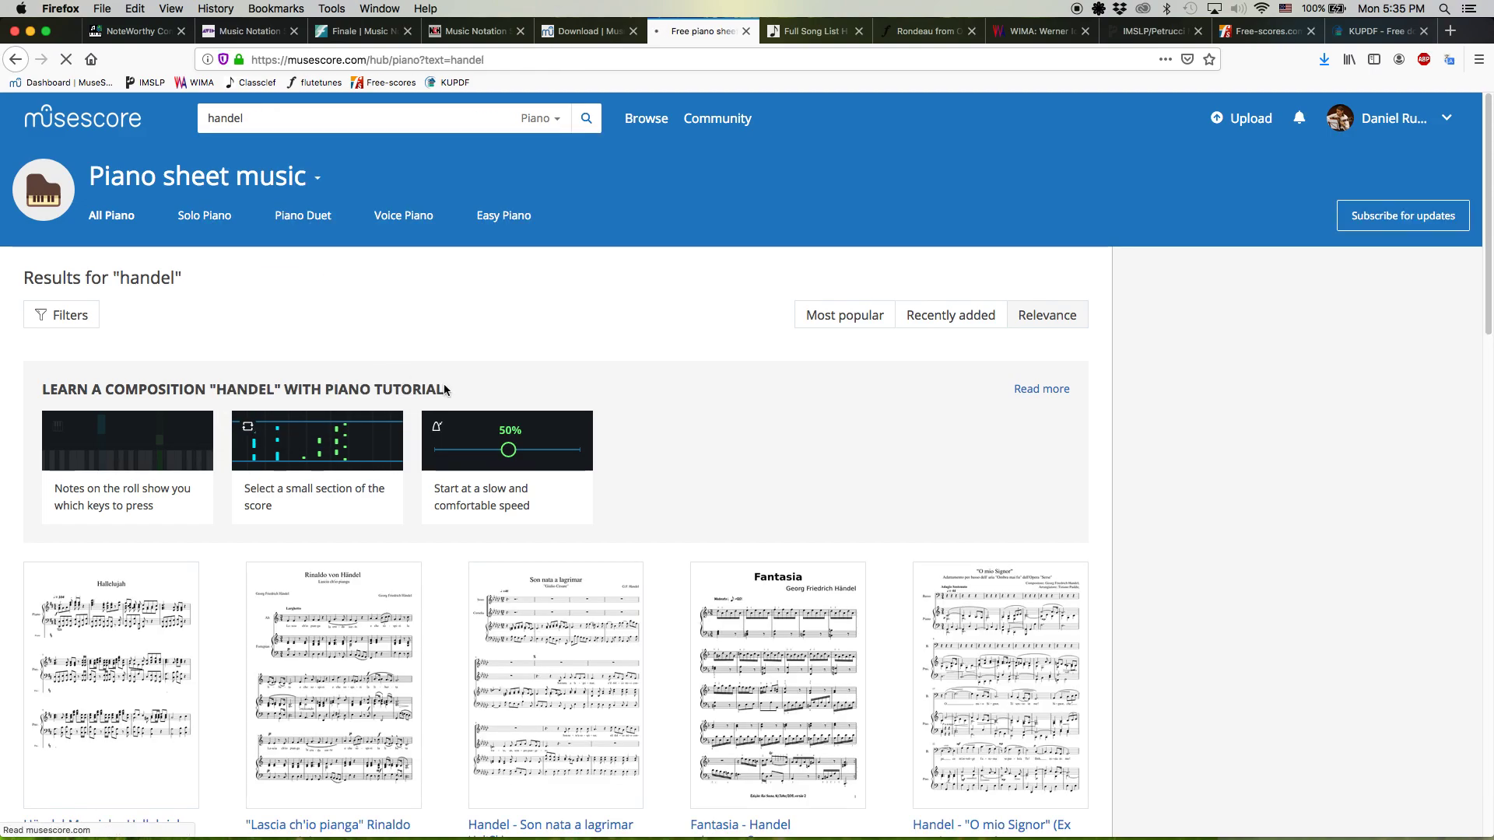
scroll(440, 488, "down", 5)
scroll(445, 478, "down", 4)
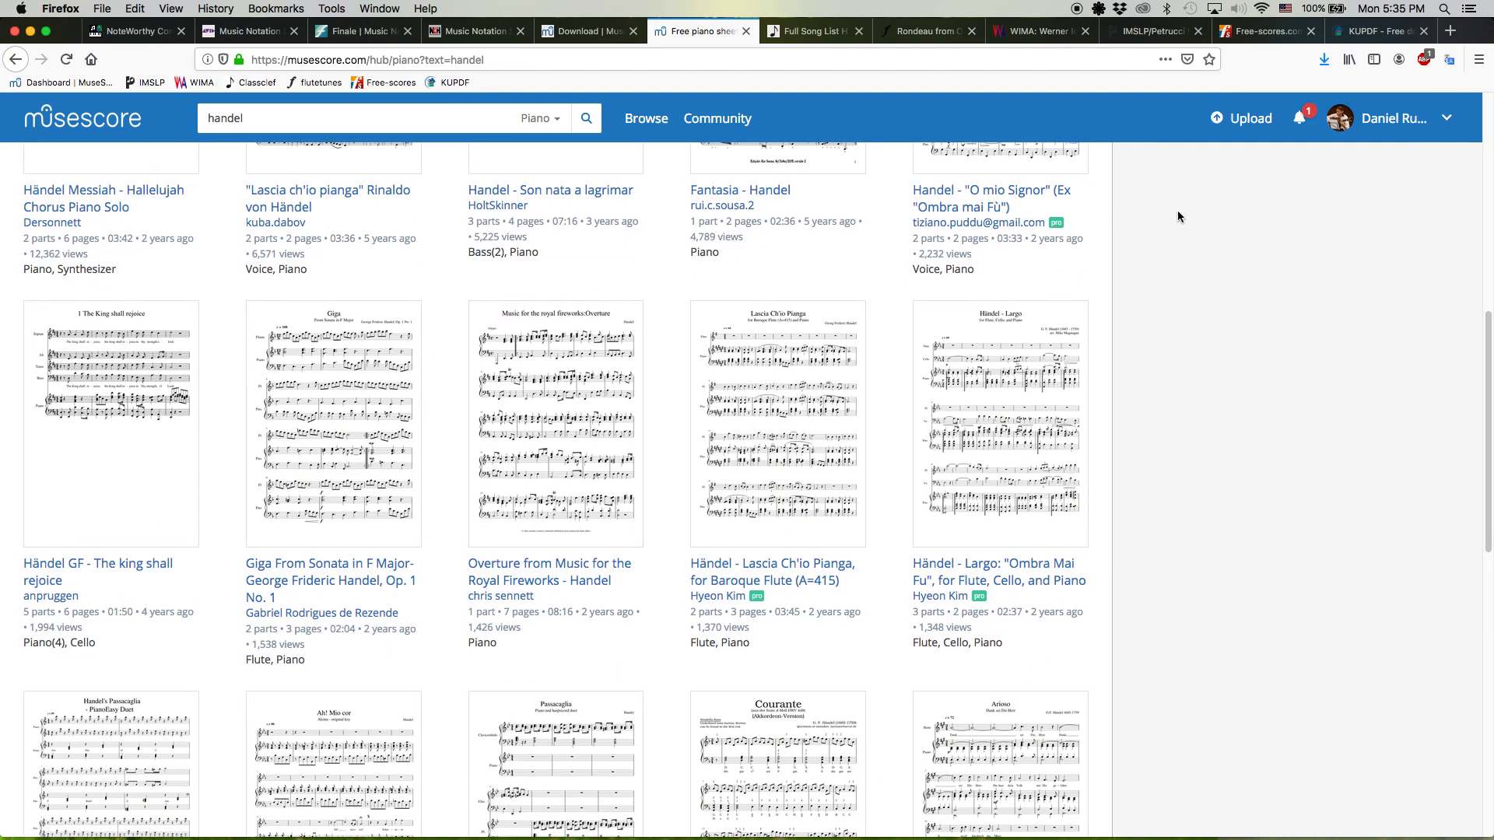
scroll(1167, 253, "down", 5)
scroll(1152, 263, "up", 7)
scroll(1155, 262, "up", 7)
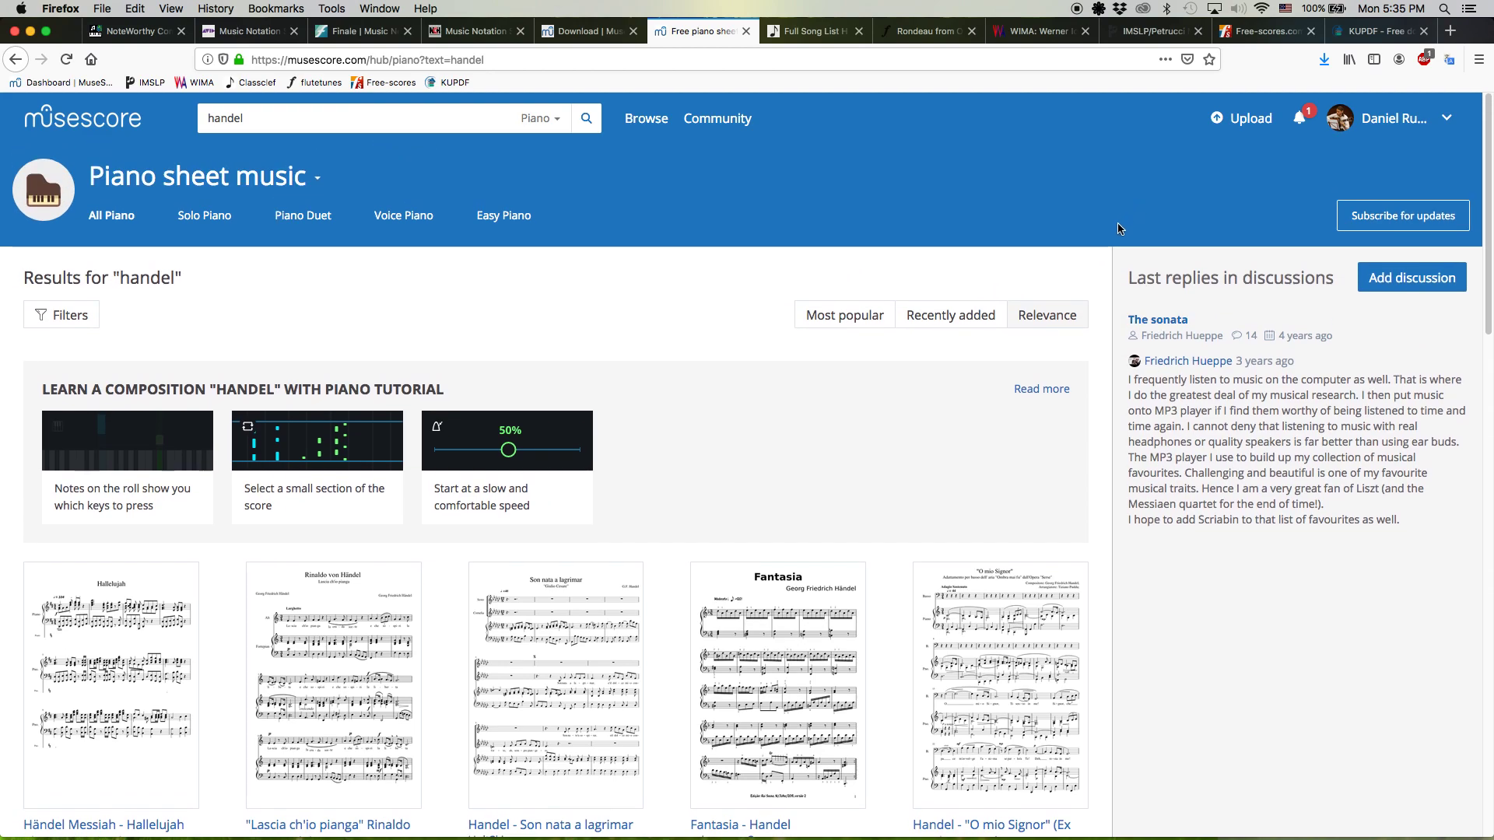
Open the account's own scores in the score manager and look through the uploaded guitar pieces.
left_click(1445, 119)
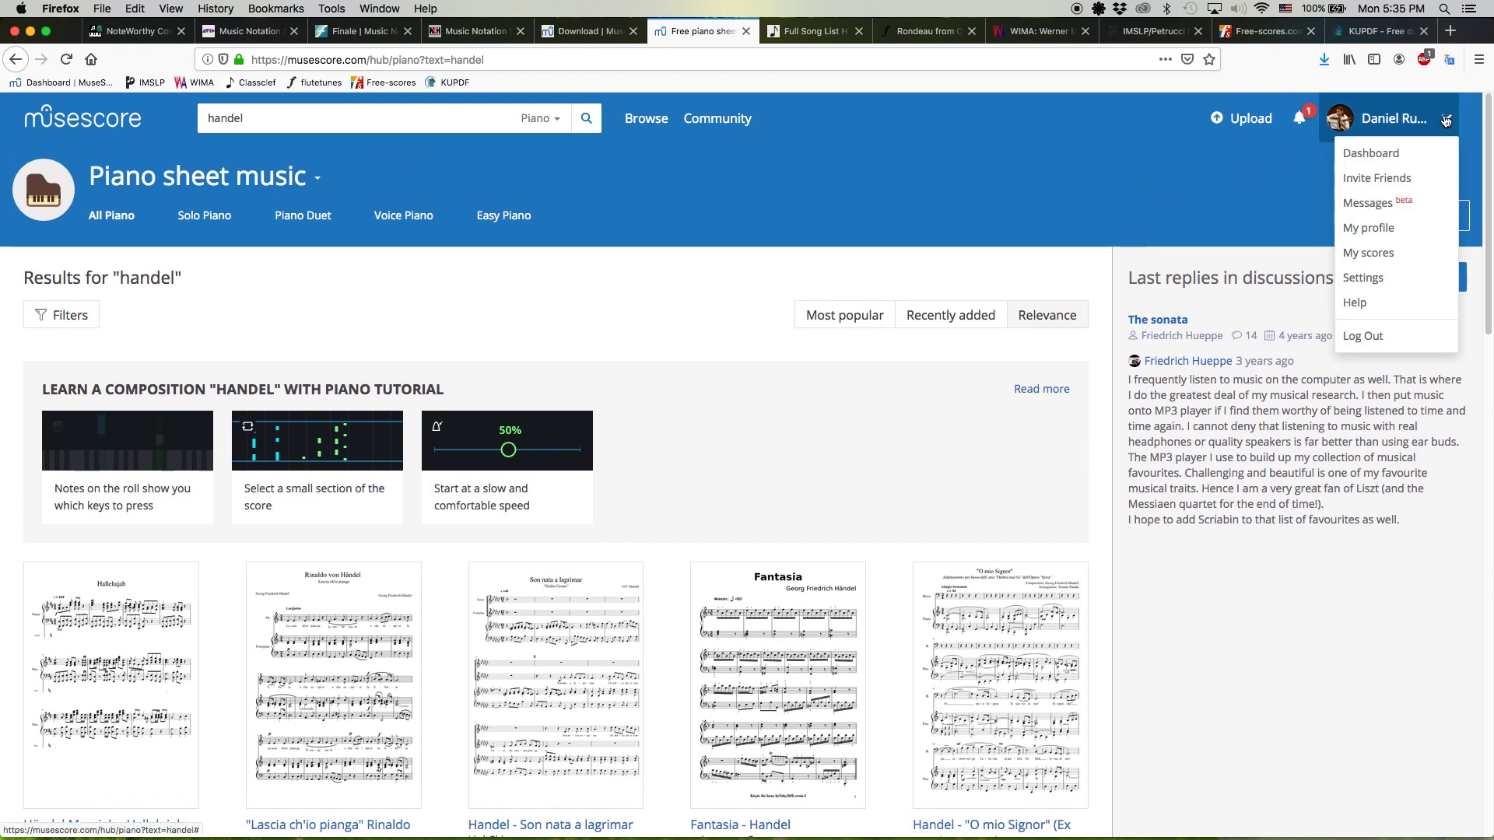
left_click(1368, 253)
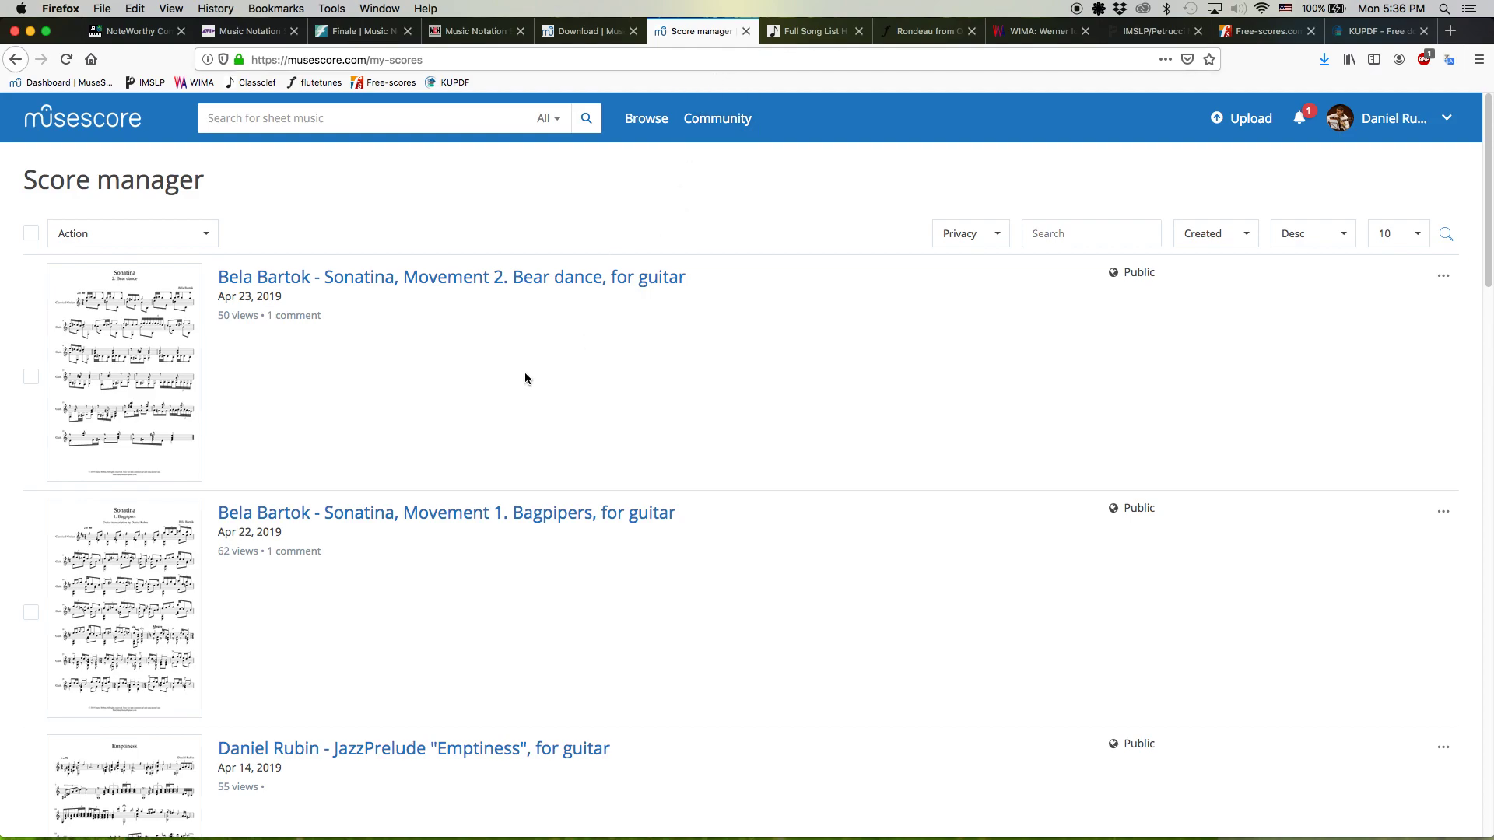
scroll(448, 506, "down", 3)
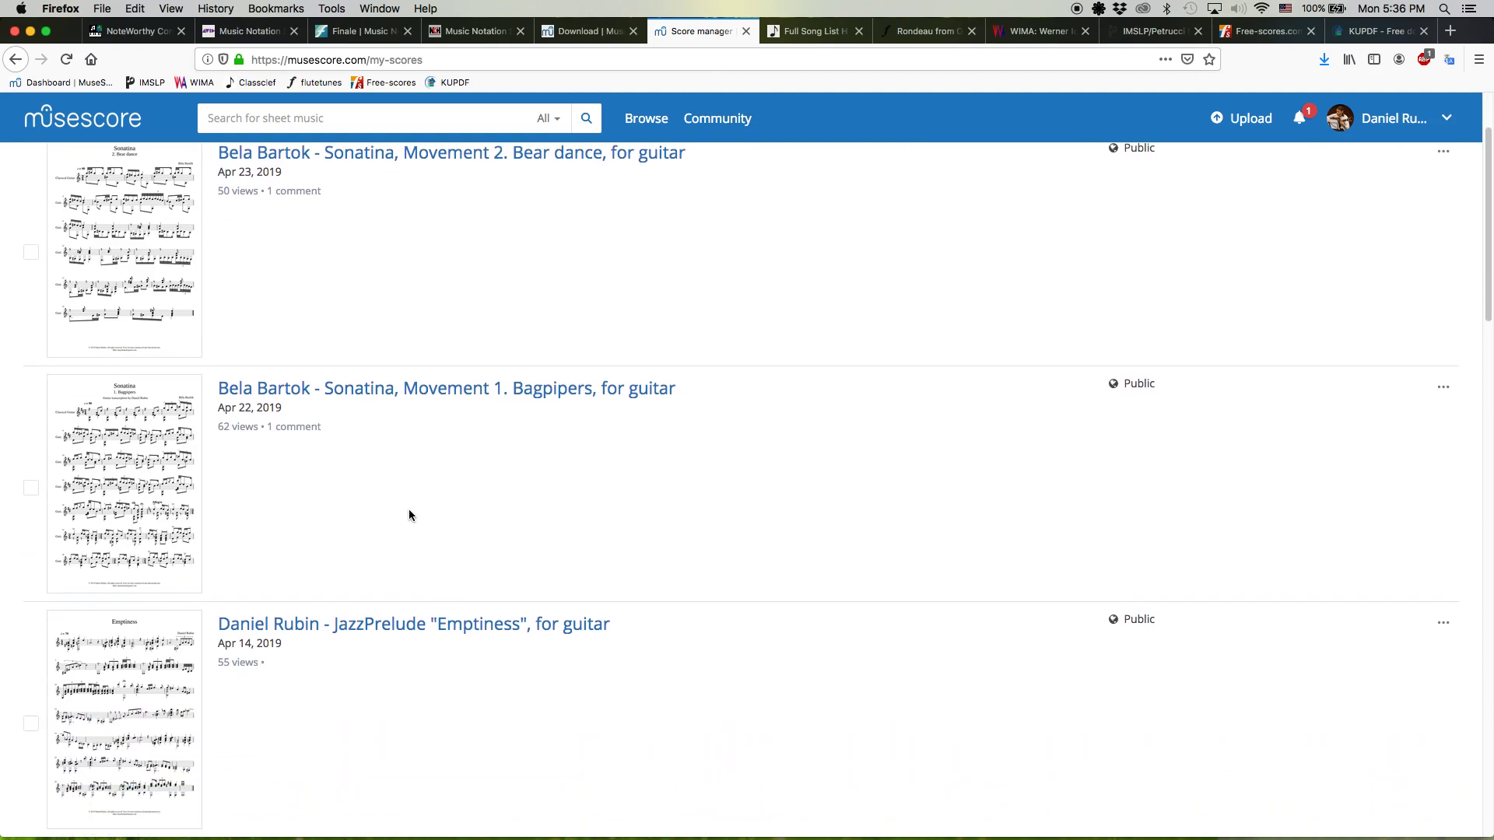
scroll(389, 510, "down", 2)
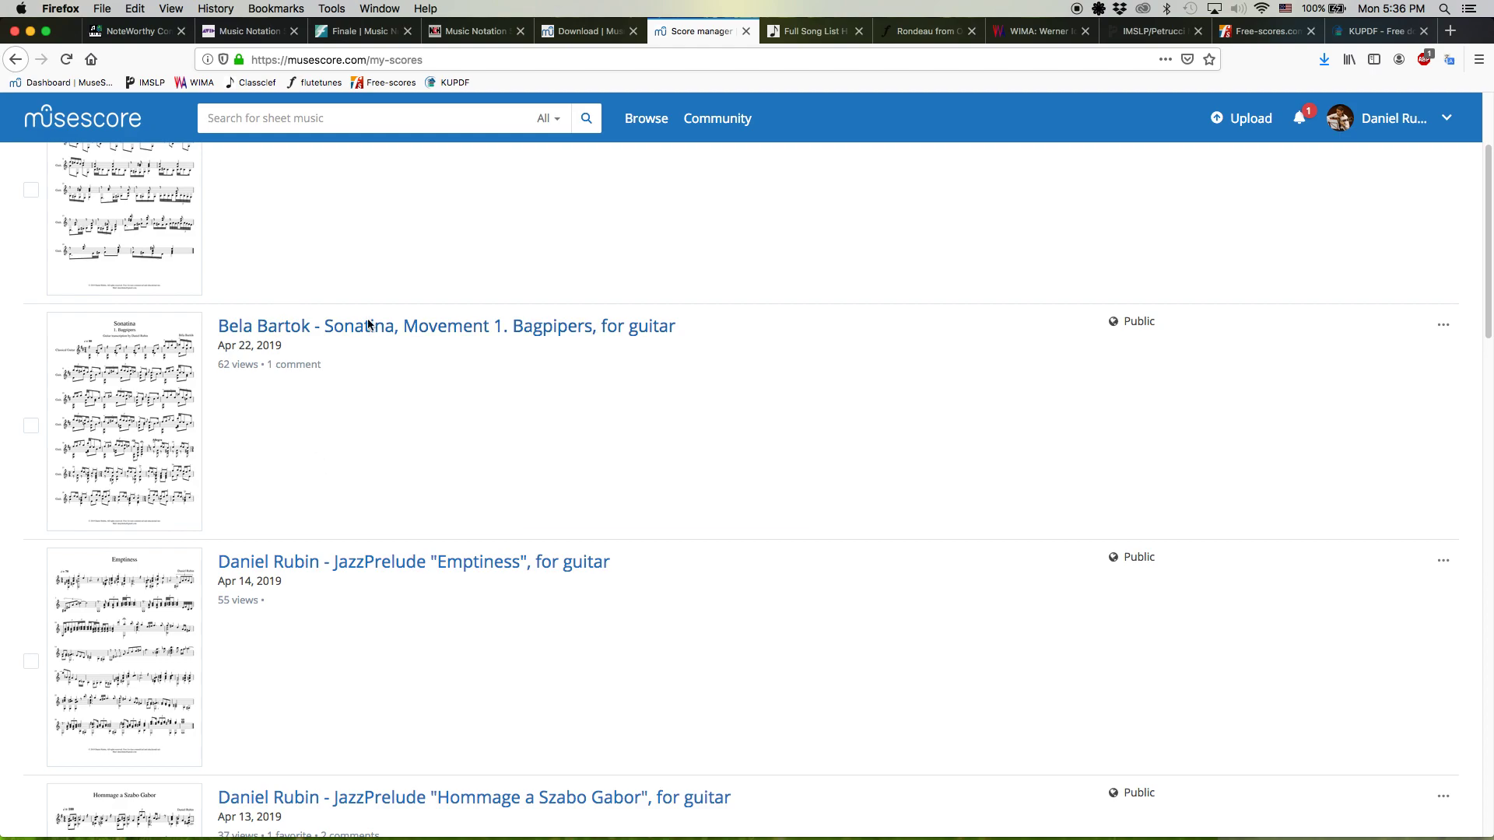
scroll(408, 585, "down", 5)
scroll(802, 459, "down", 1)
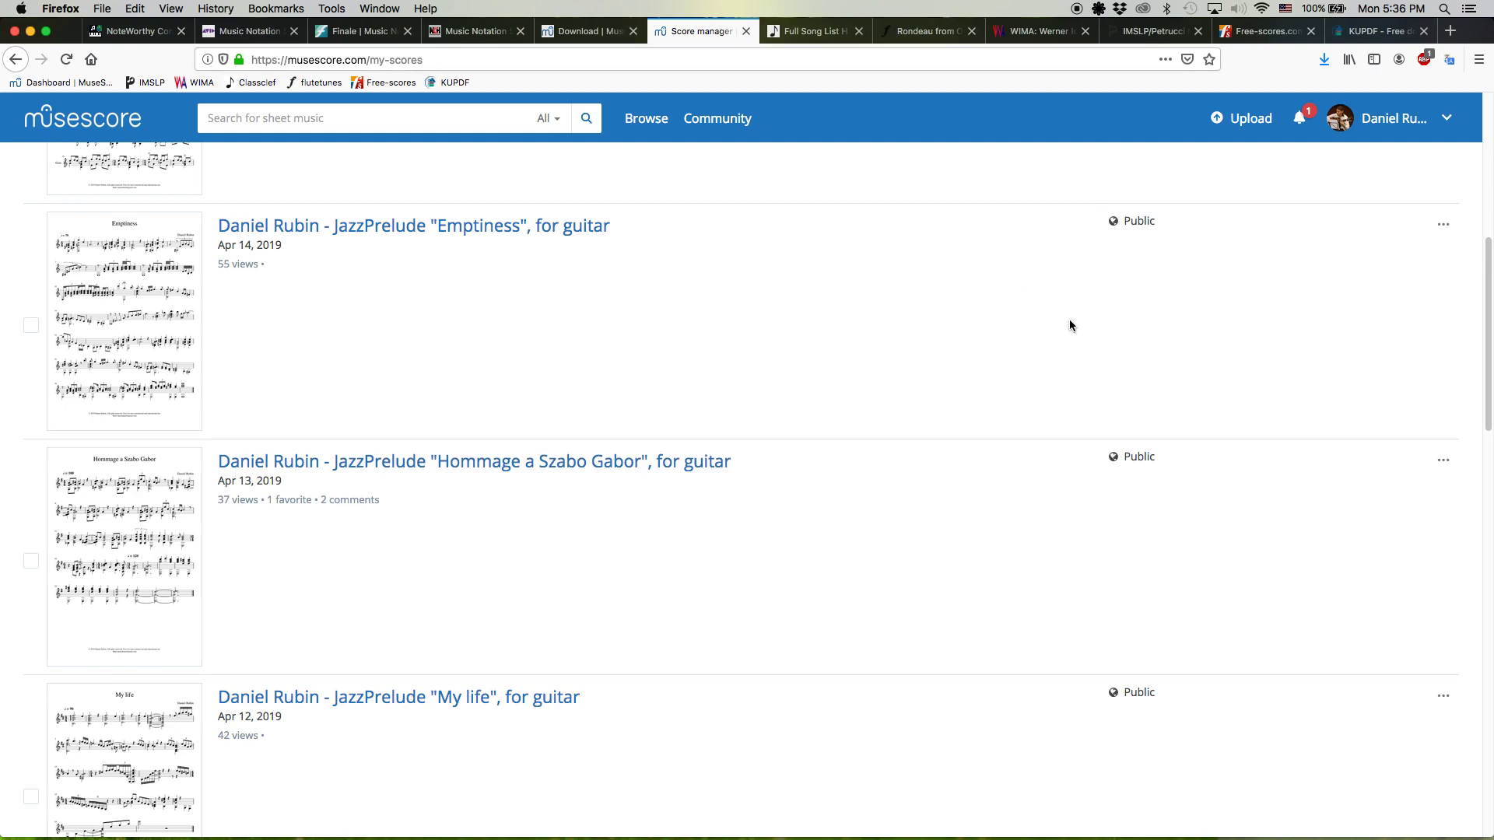
scroll(1068, 324, "up", 1)
scroll(841, 311, "up", 2)
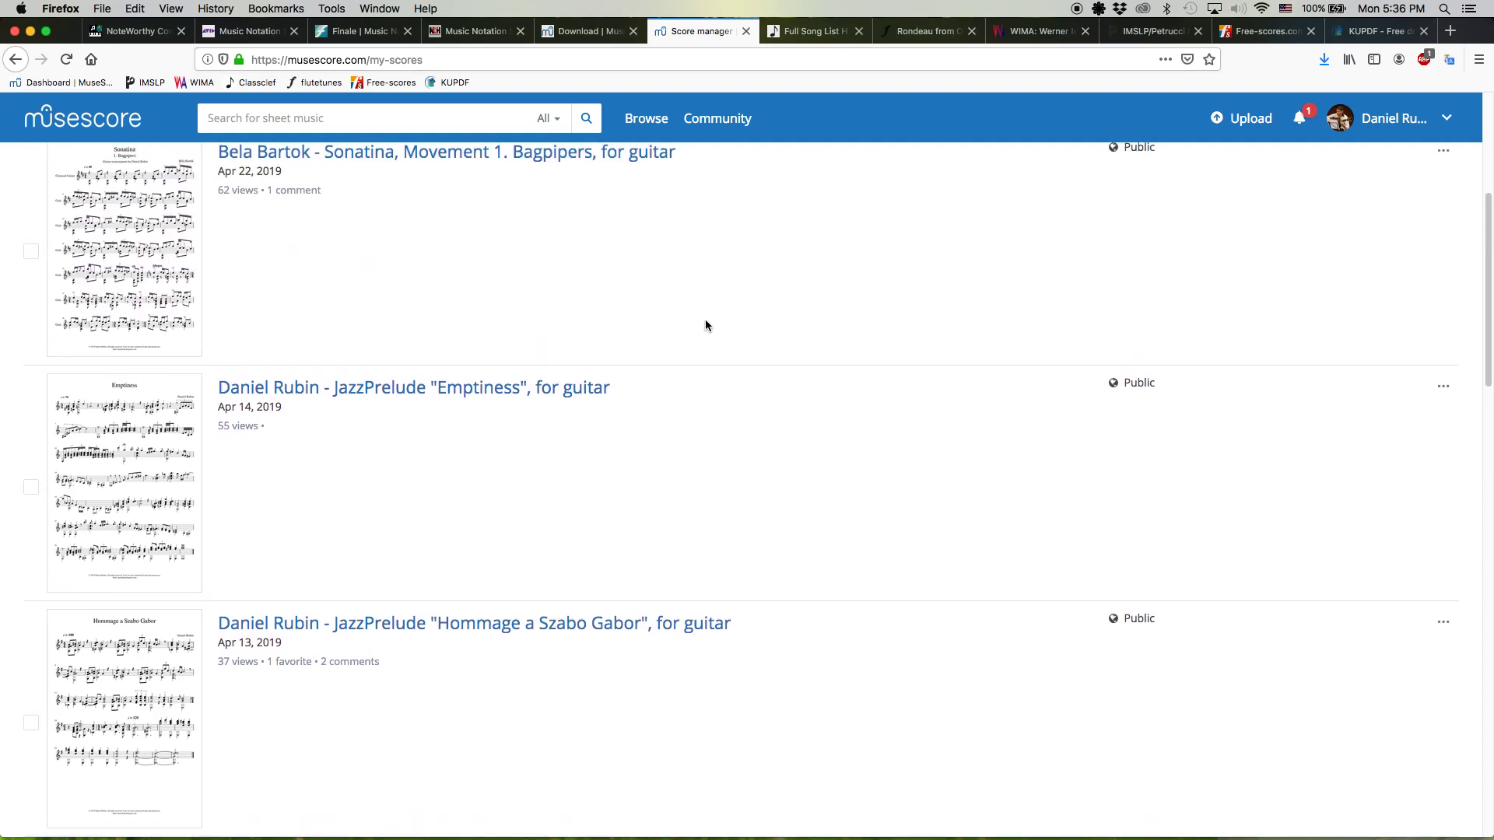
scroll(432, 369, "up", 3)
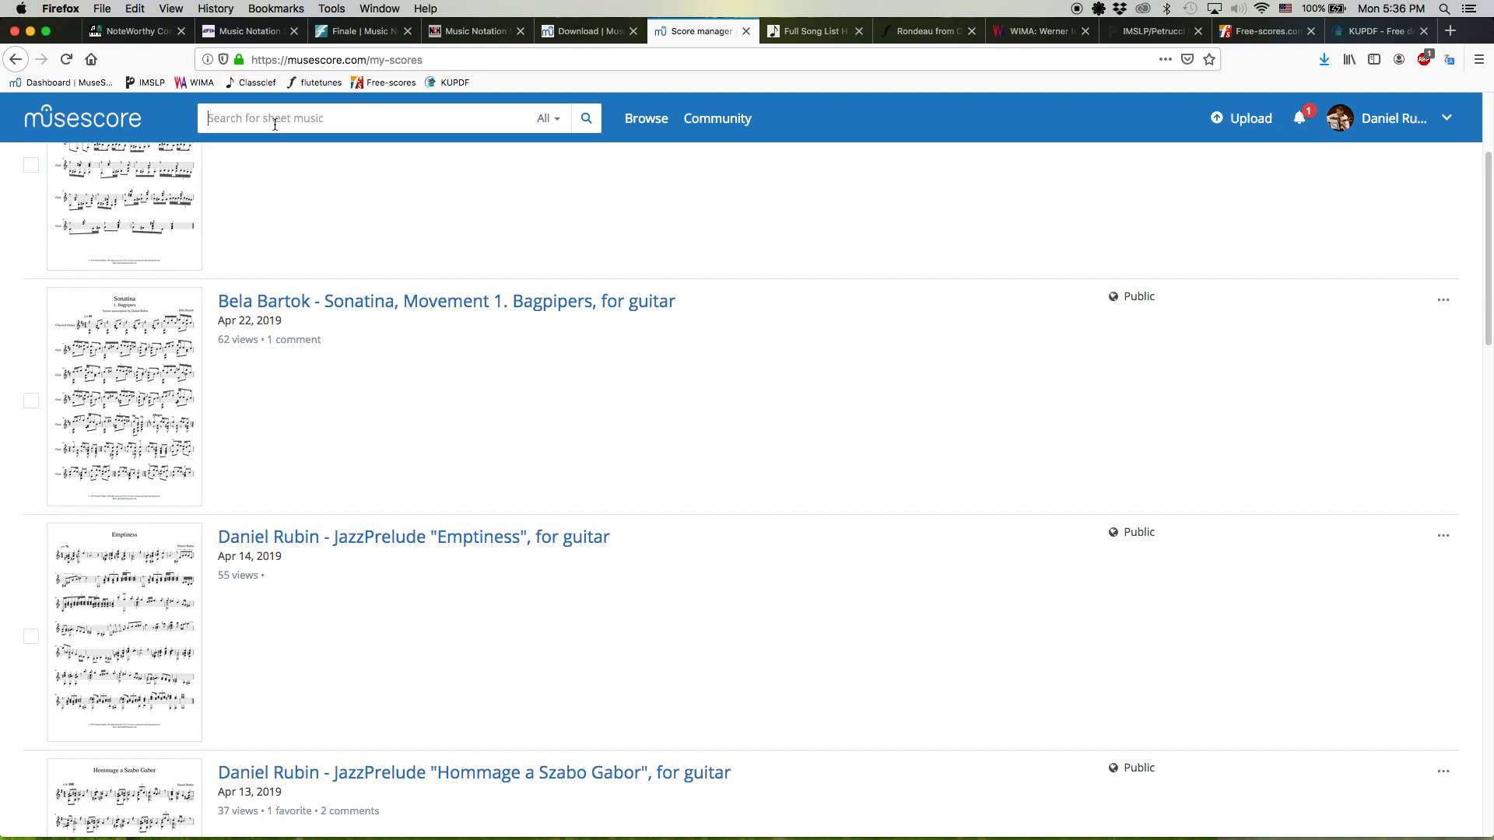
Search all MuseScore sheet music for "handel guitar" and look over the results.
left_click(275, 124)
type("handel")
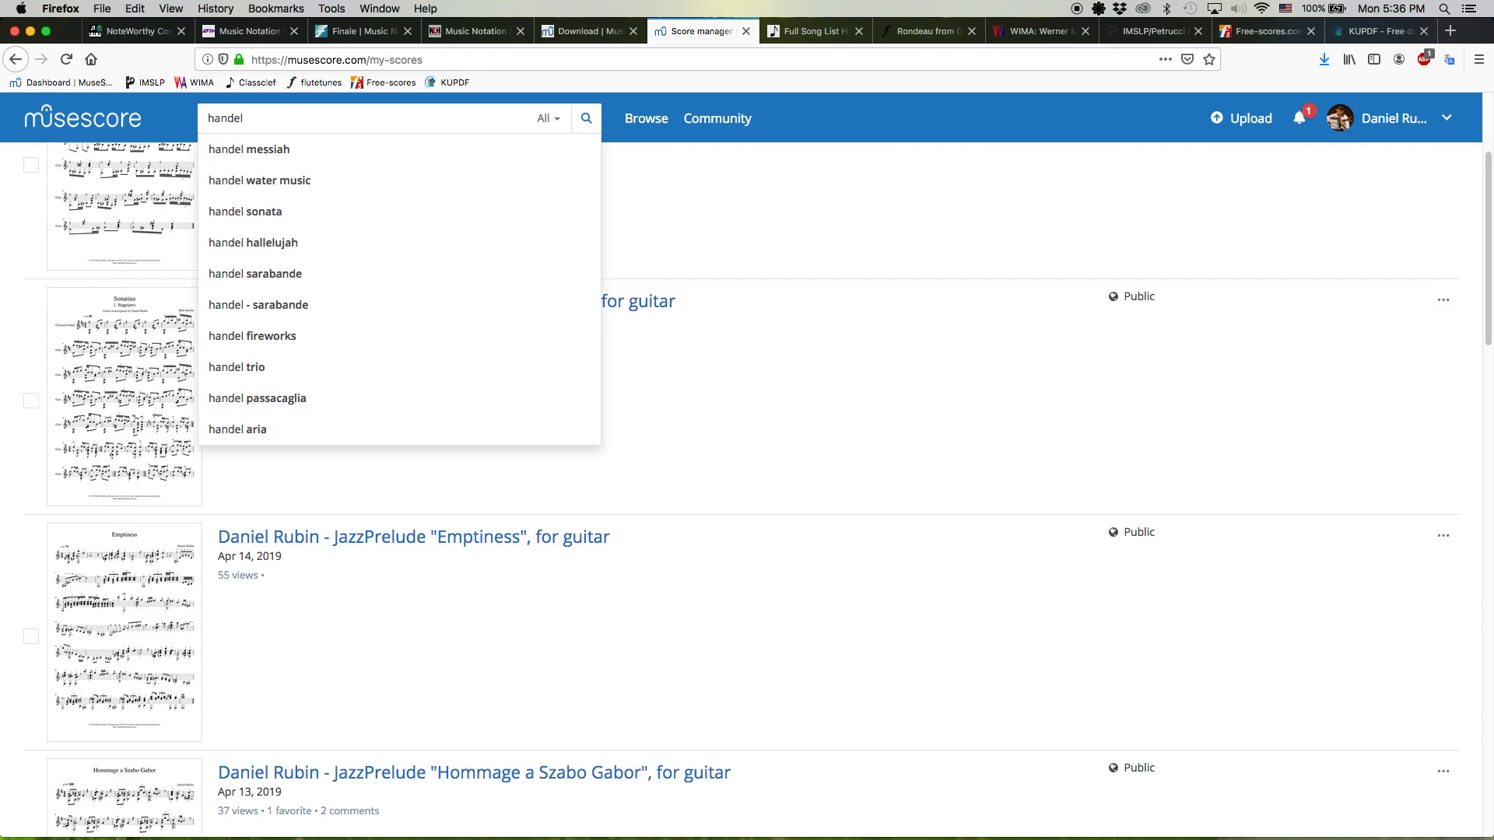
type(" guit")
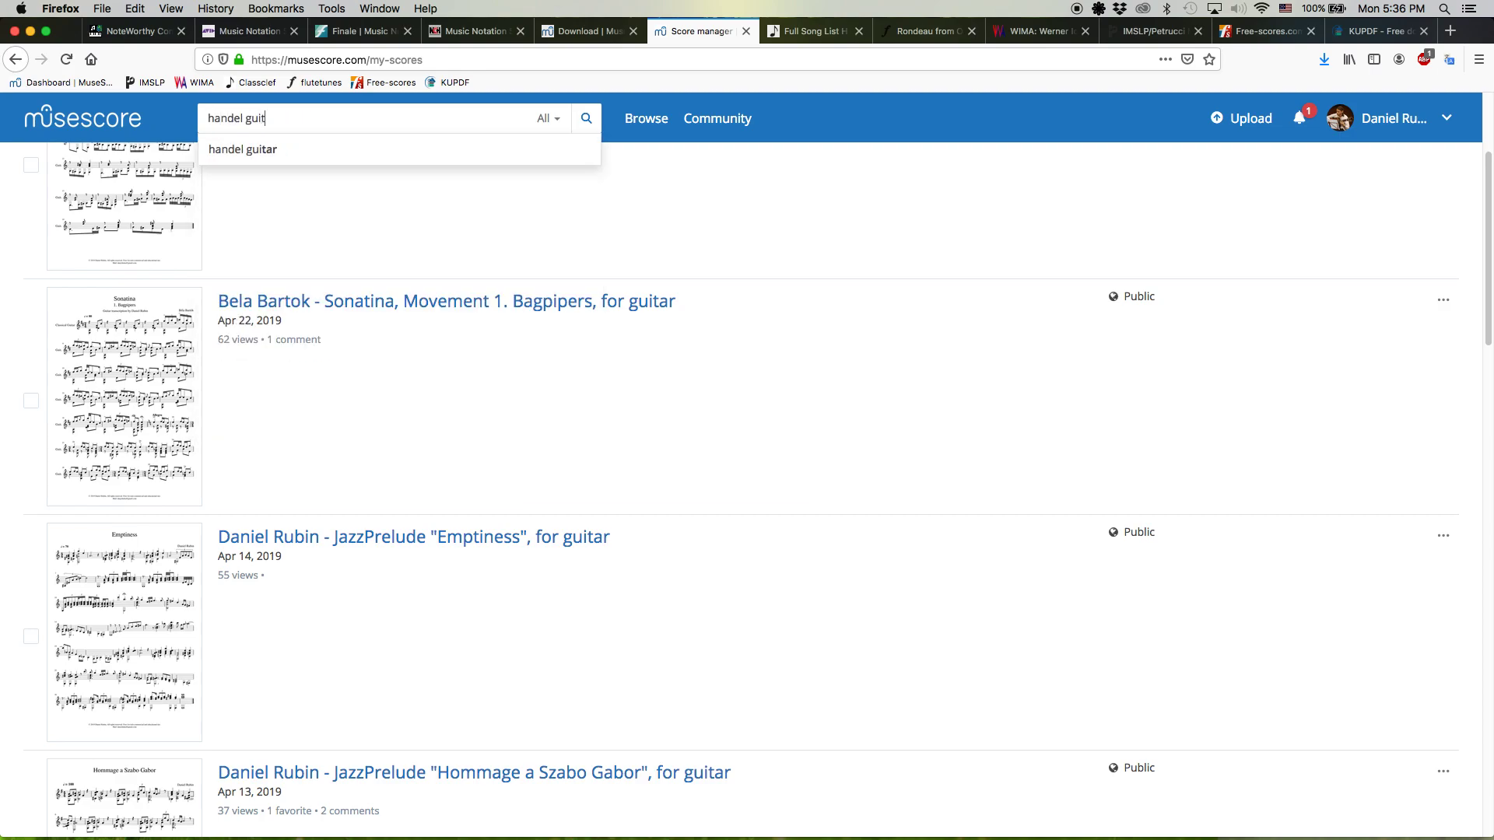
key("Return")
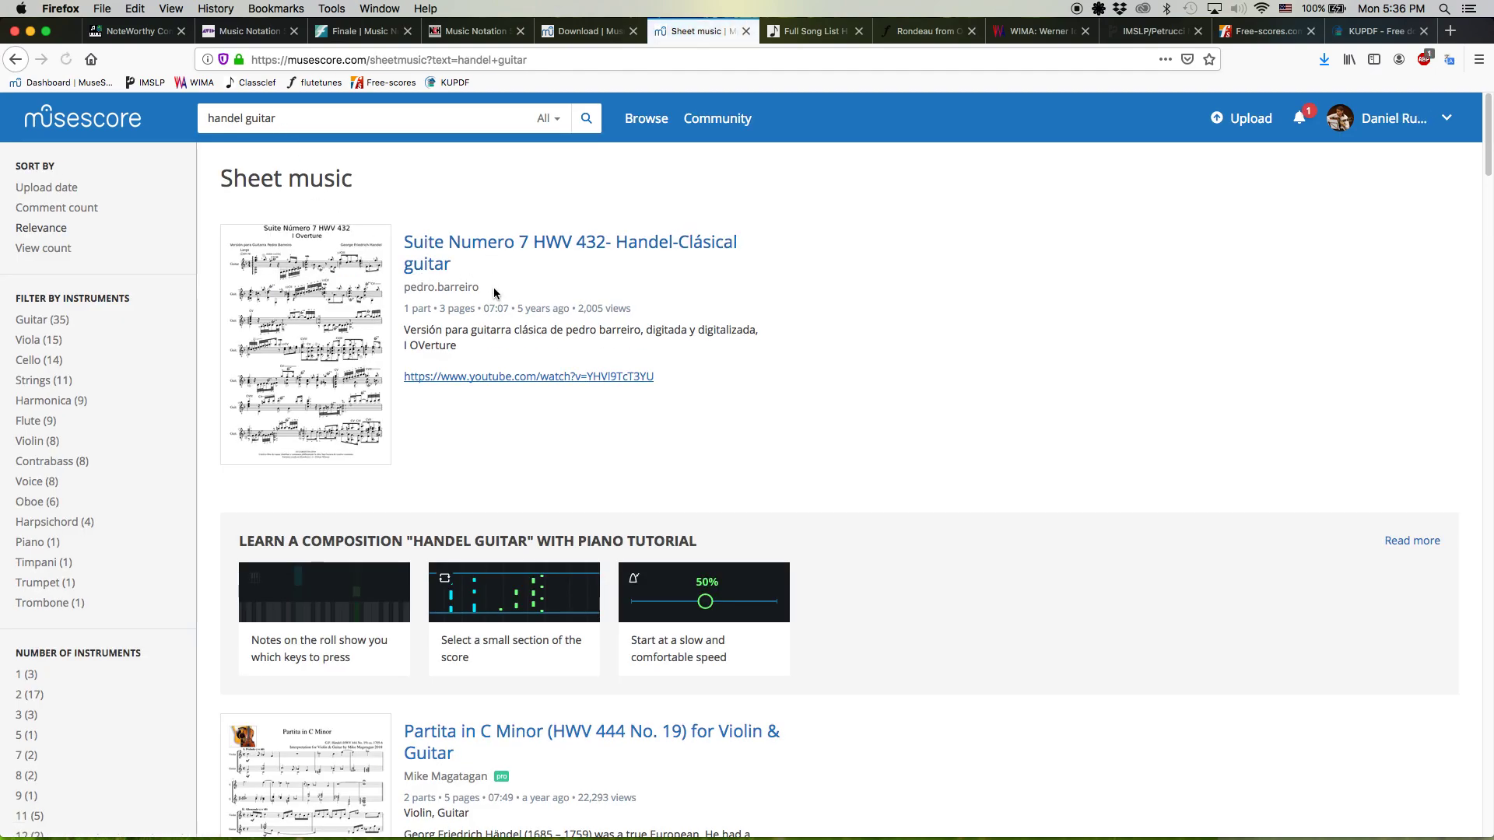
scroll(467, 264, "down", 3)
scroll(495, 257, "up", 3)
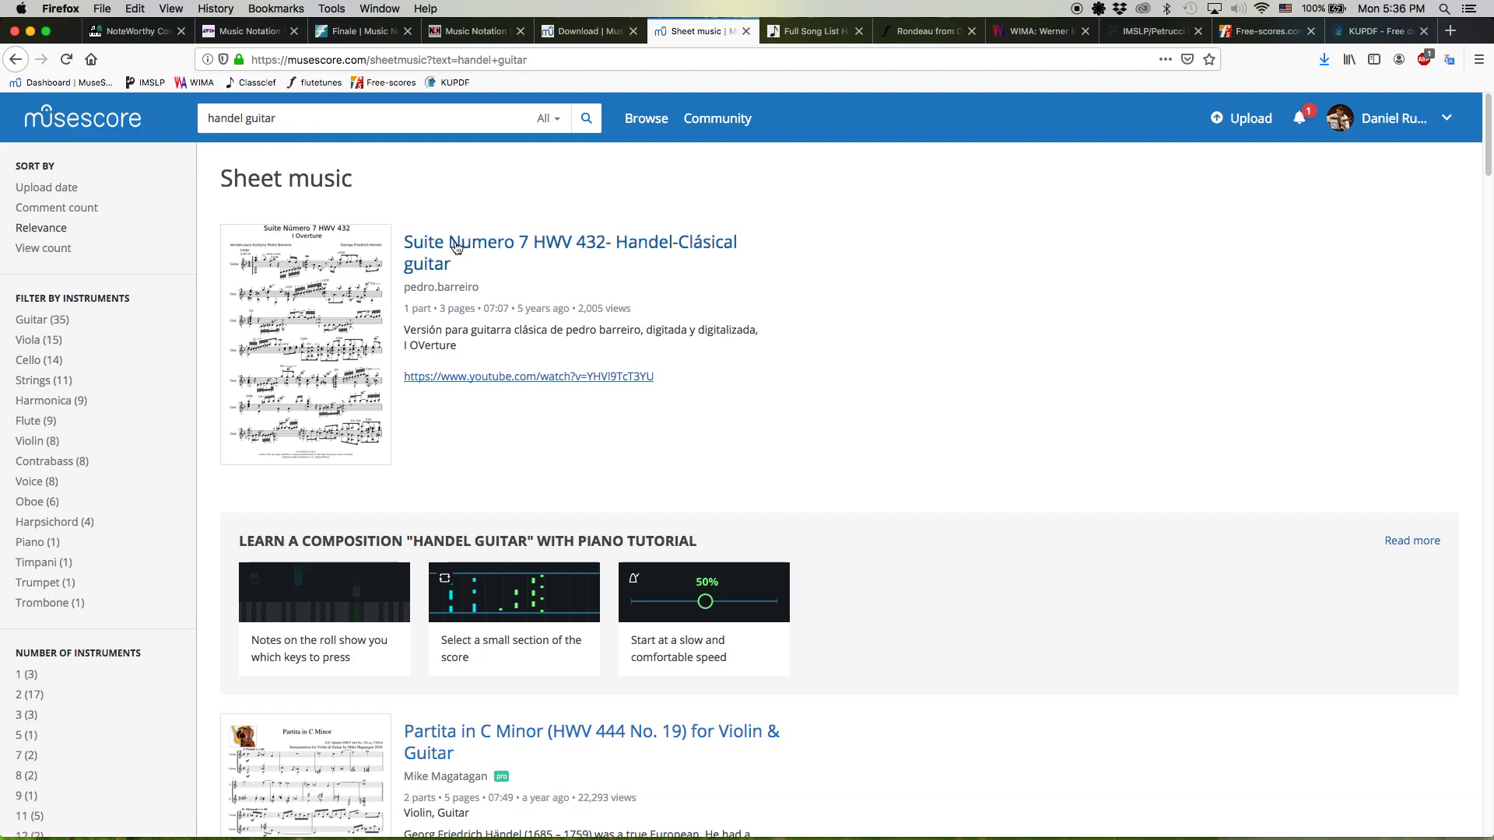
Open the "Suite Numero 7 HWV 432" classical guitar score and examine its available download formats without downloading it.
left_click(300, 328)
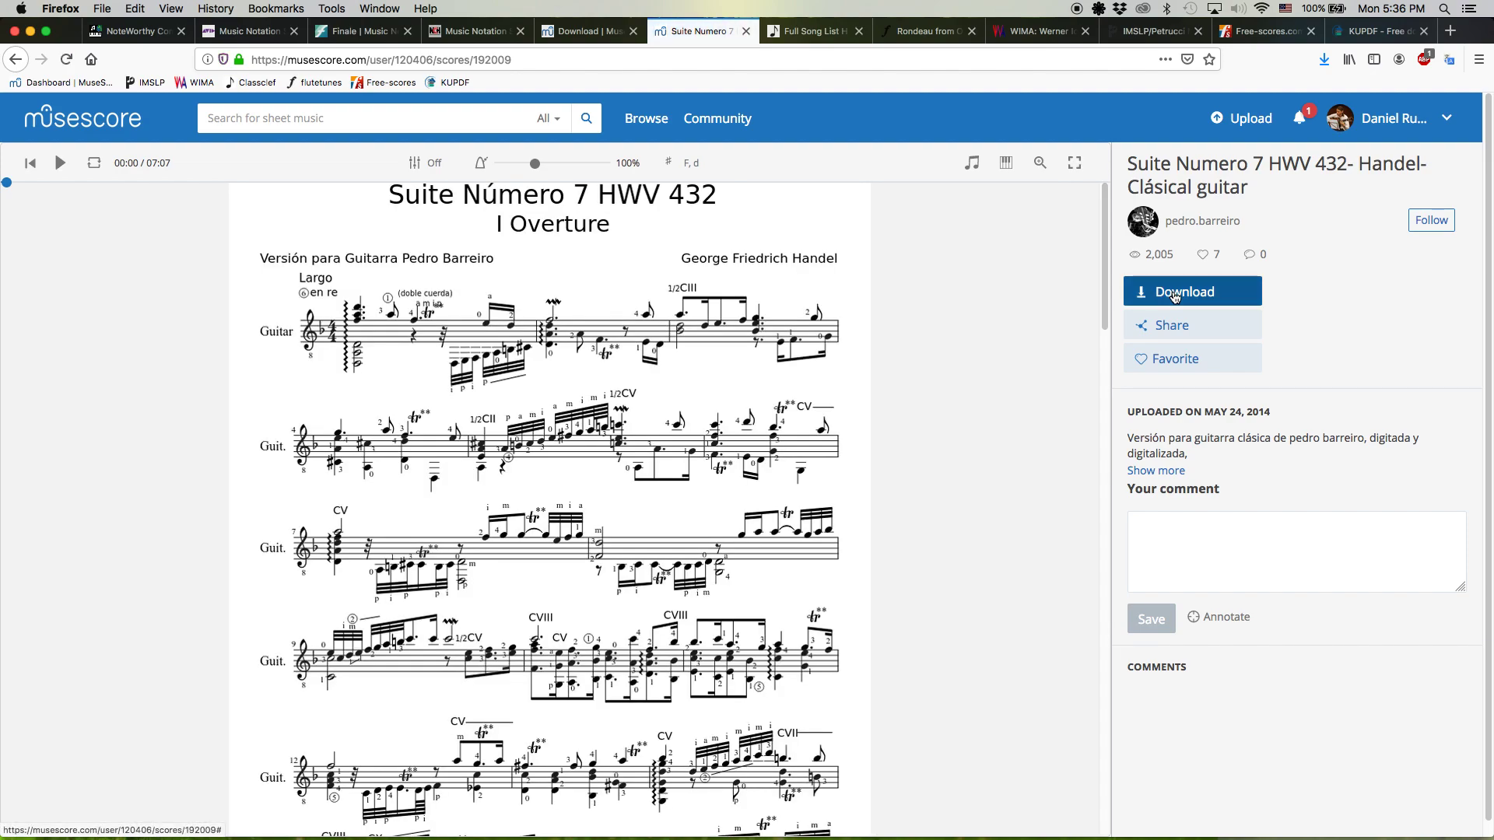
left_click(1175, 295)
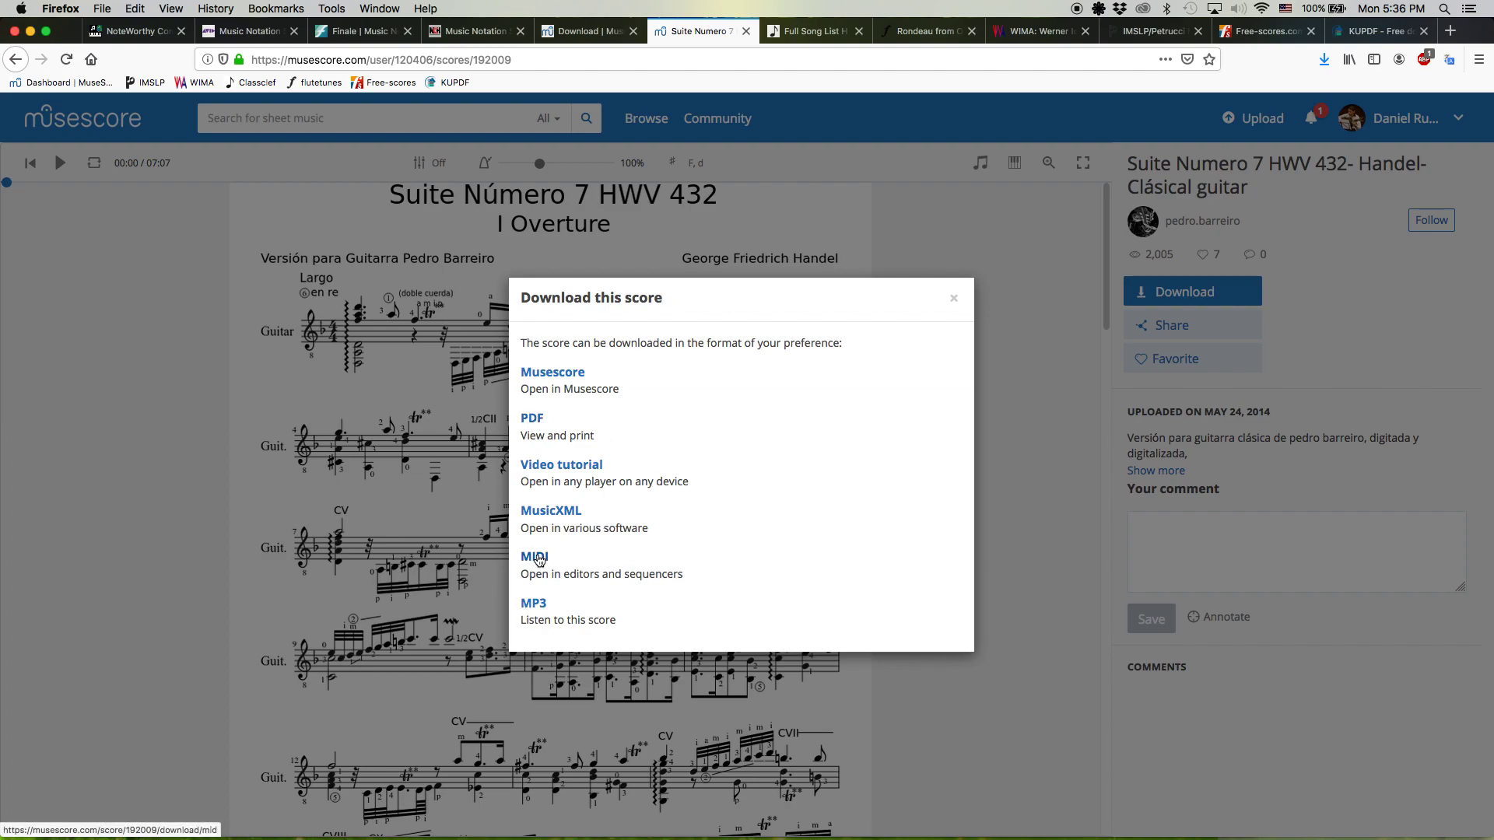
left_click(954, 298)
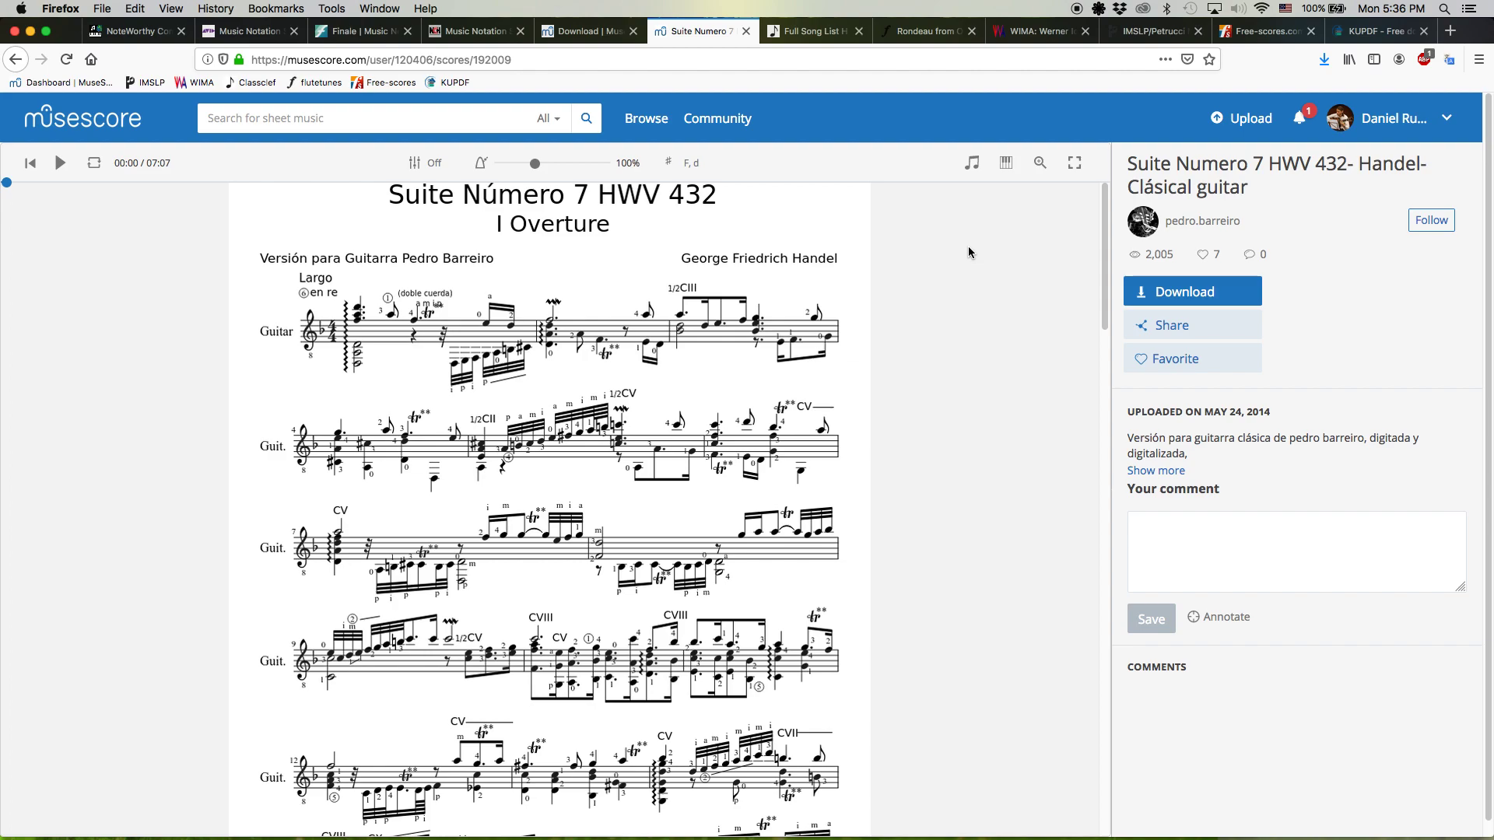
scroll(961, 283, "down", 1)
scroll(962, 284, "up", 1)
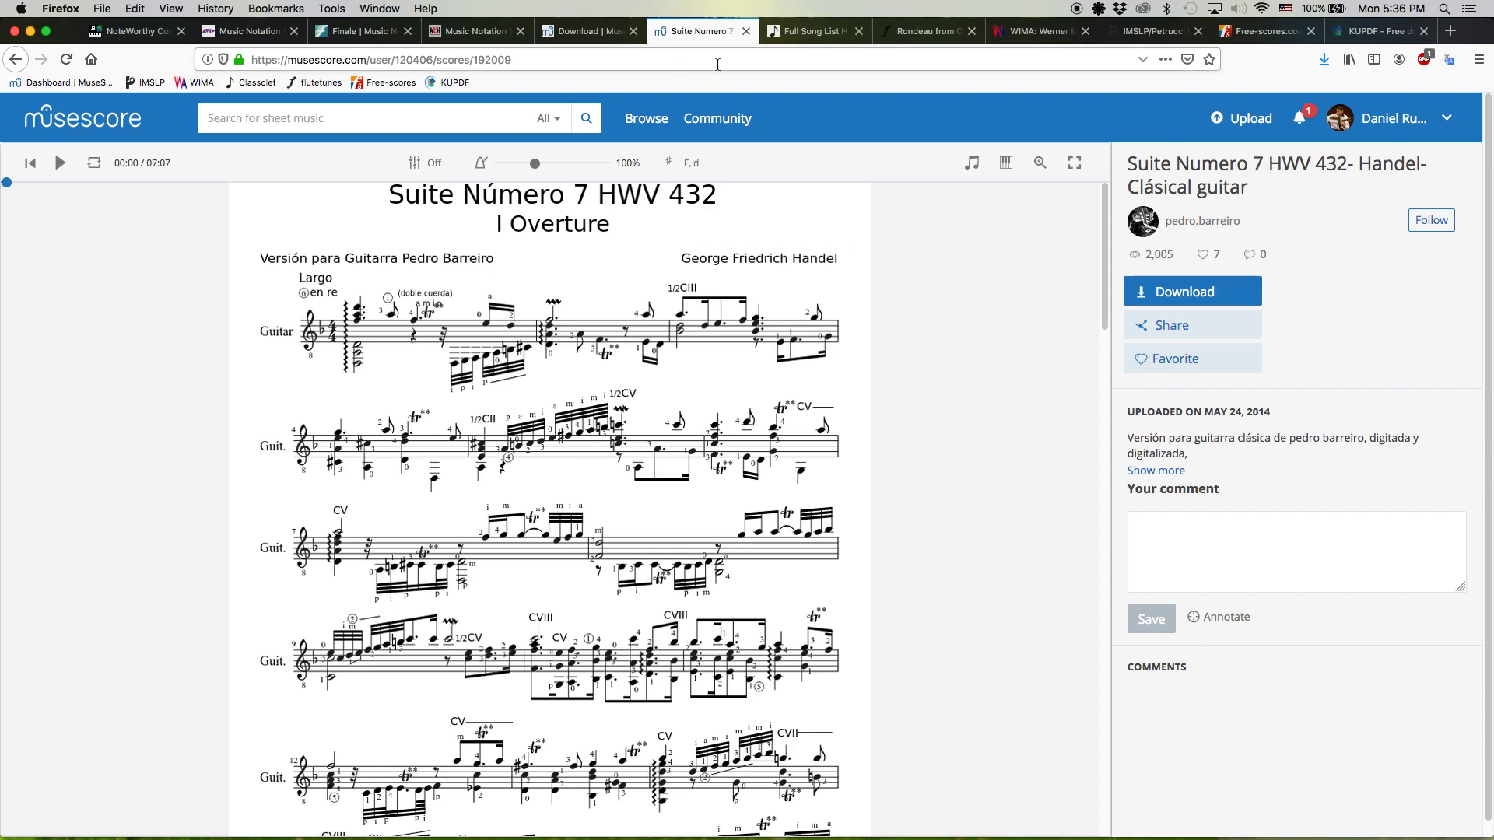
left_click(809, 32)
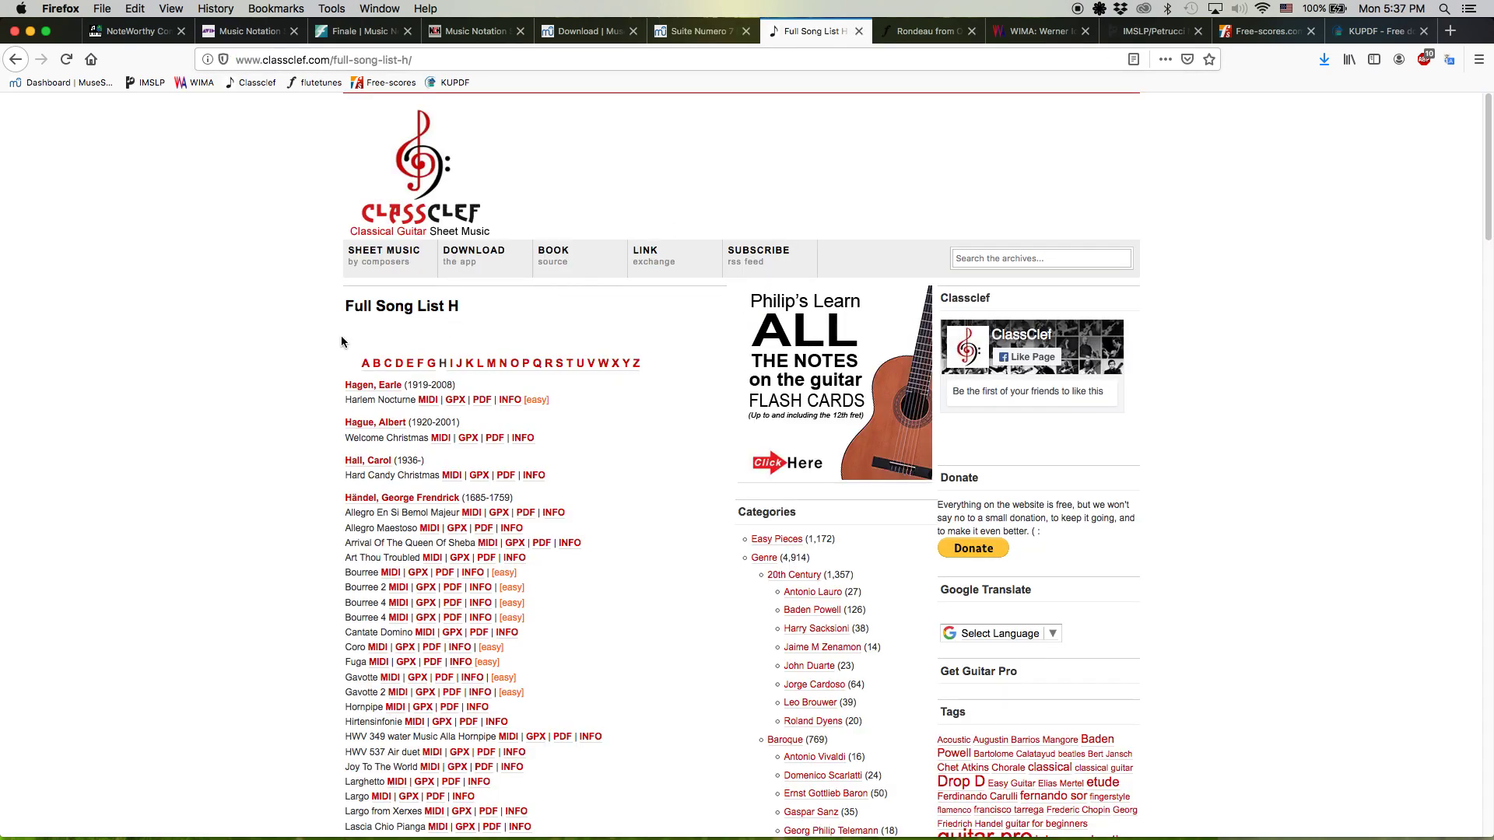
scroll(246, 426, "down", 1)
left_click(709, 31)
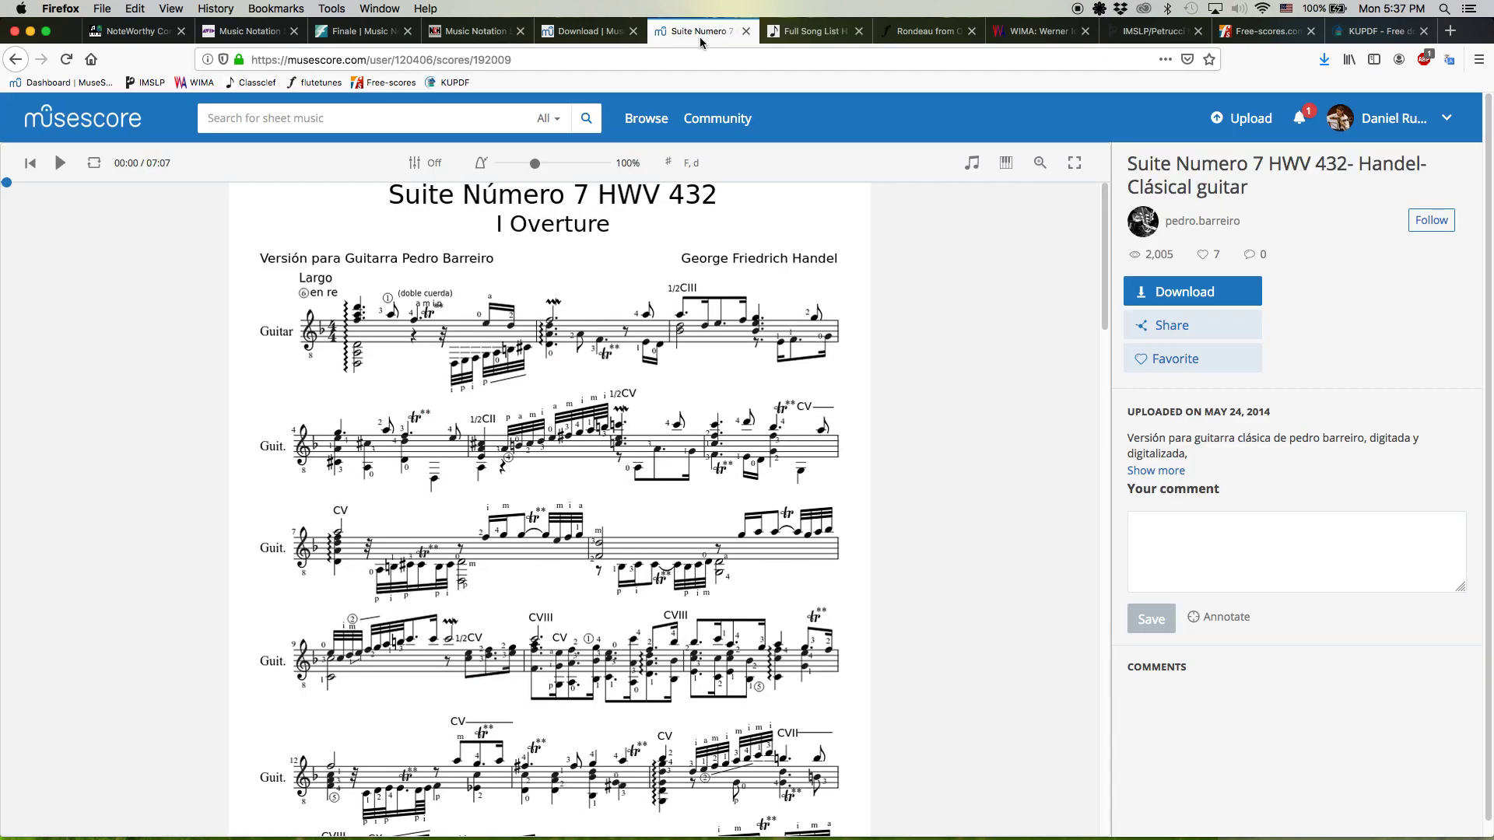
Download the "Suite Numero 7 HWV 432" guitar score as a MIDI file and dismiss the follow suggestion.
left_click(1183, 292)
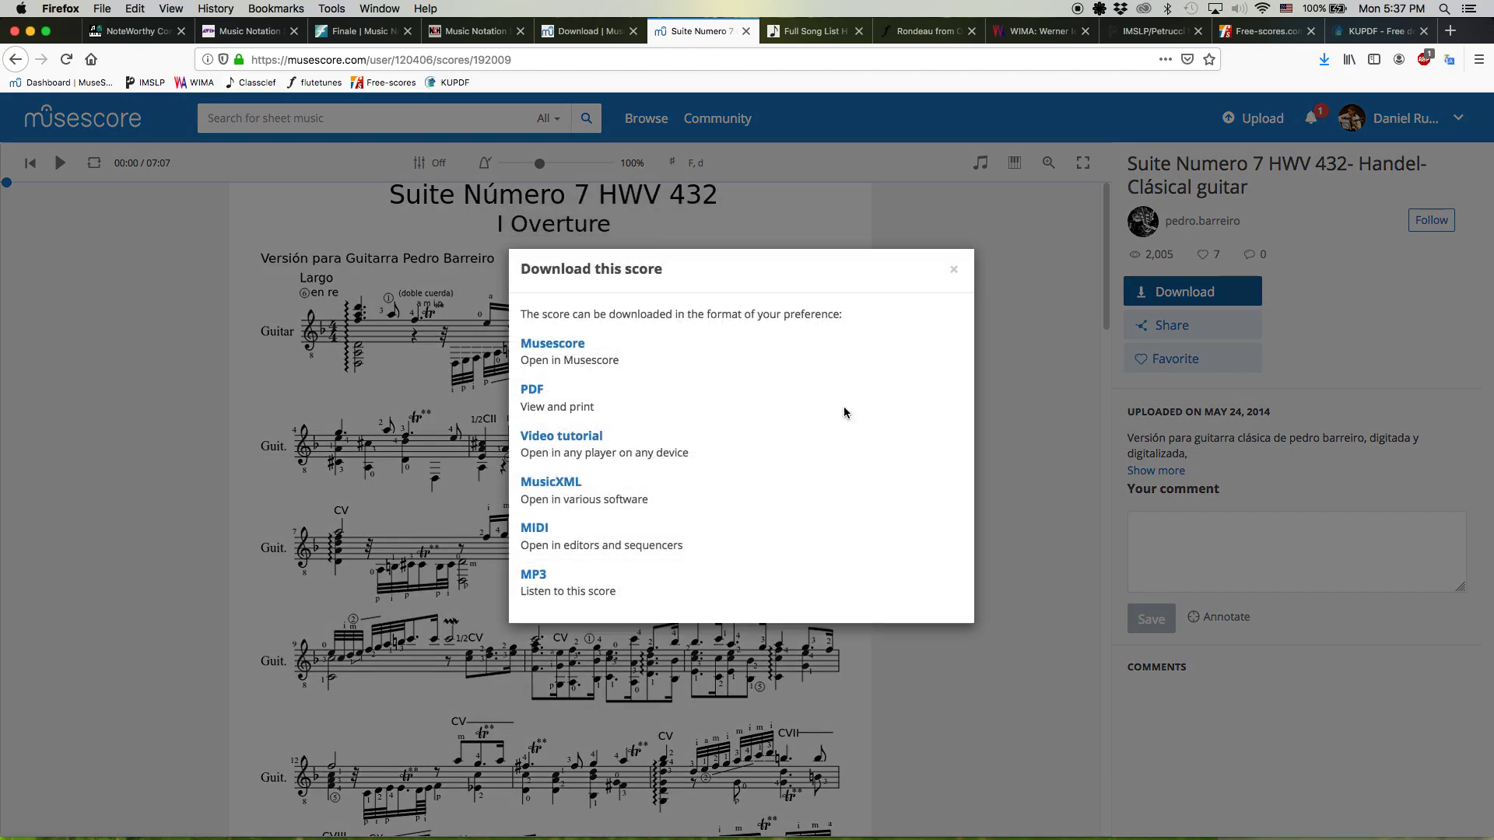
left_click(537, 558)
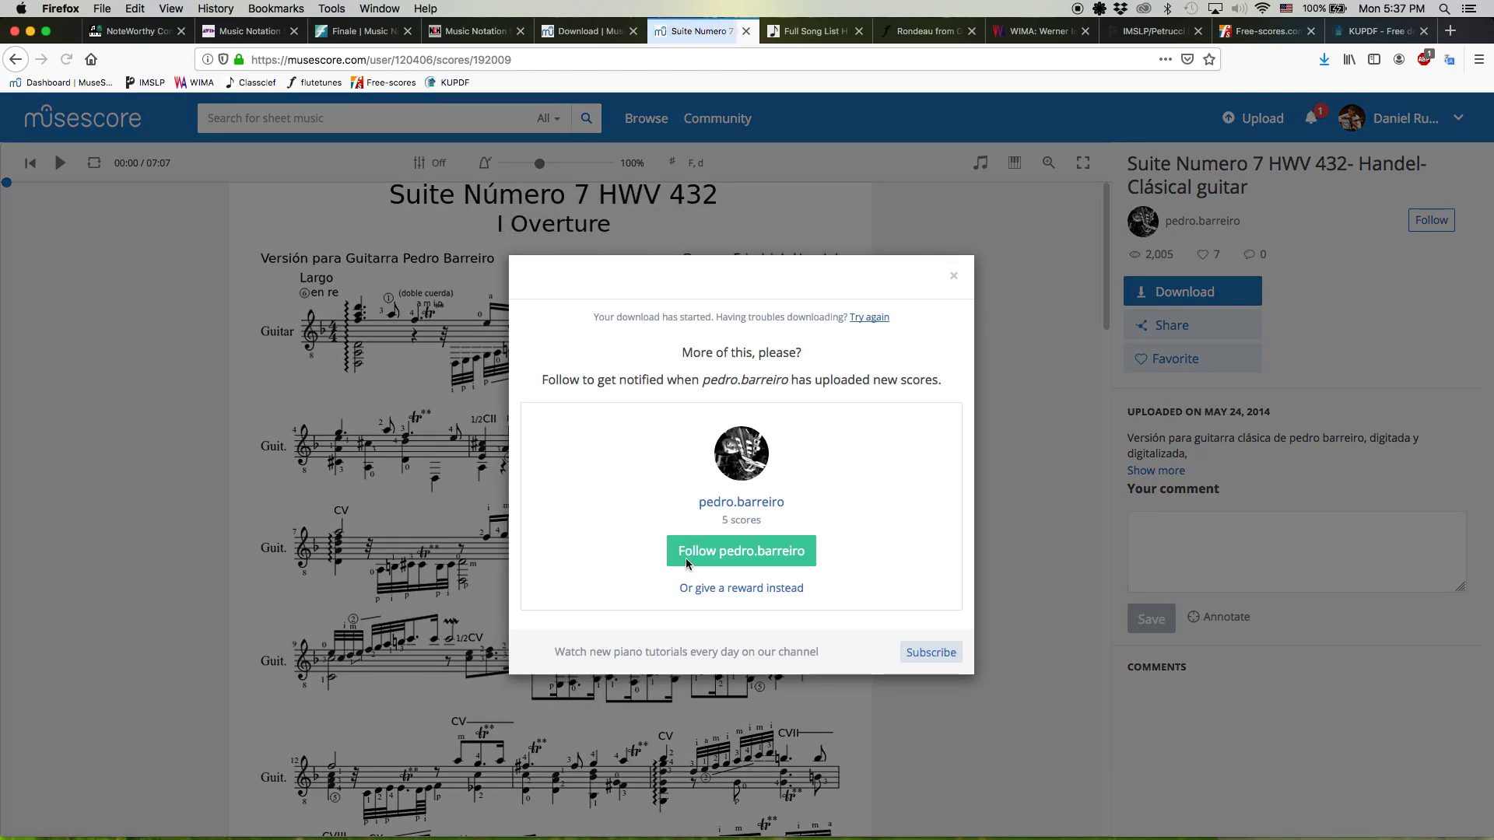
left_click(628, 415)
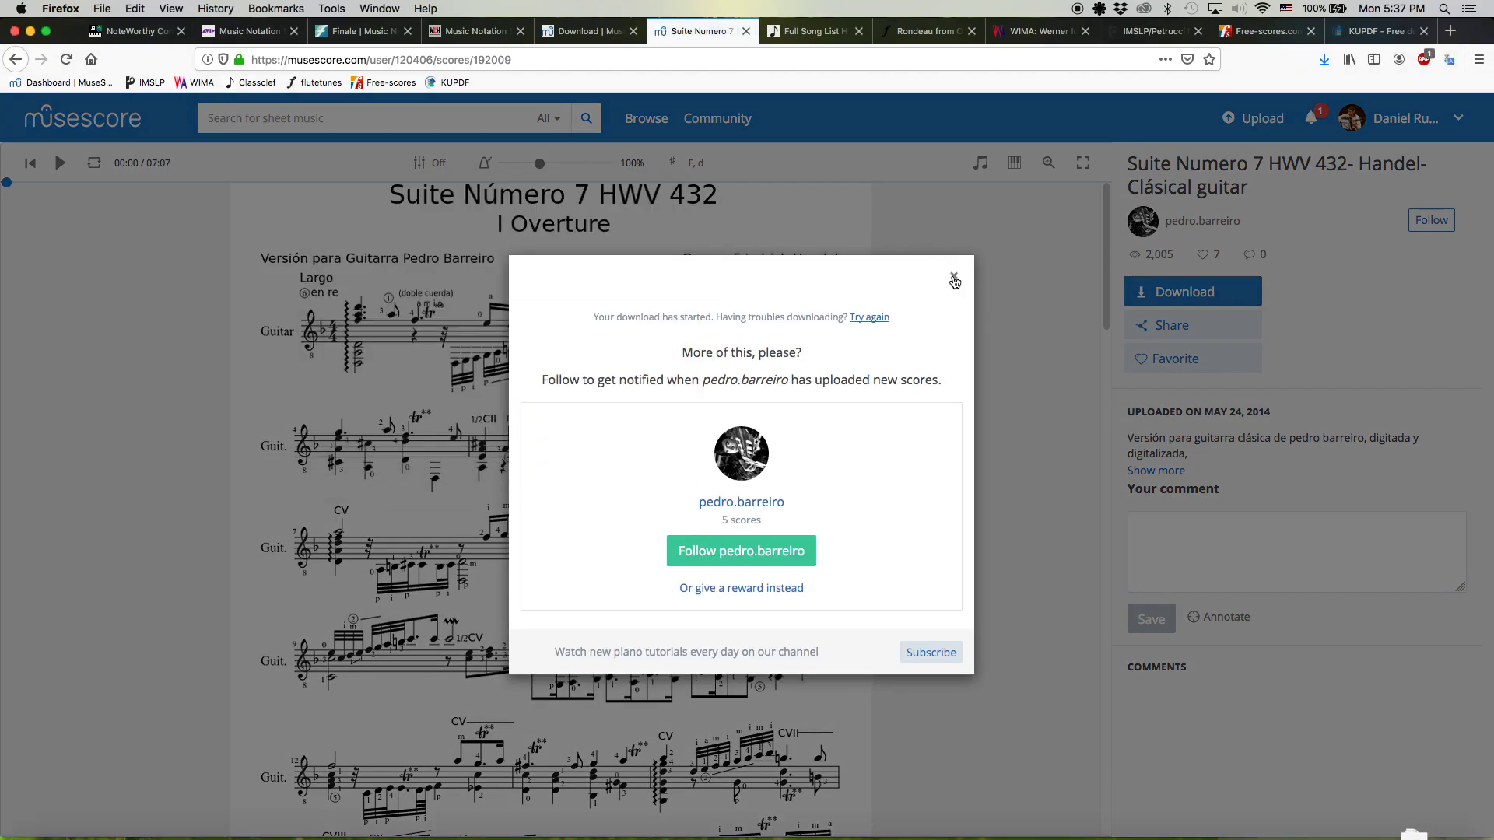
left_click(954, 276)
Find Handel's pieces in Classclef's Full Song List H and save the MIDI file of "Sonata In Am – 1 Allegro".
left_click(798, 31)
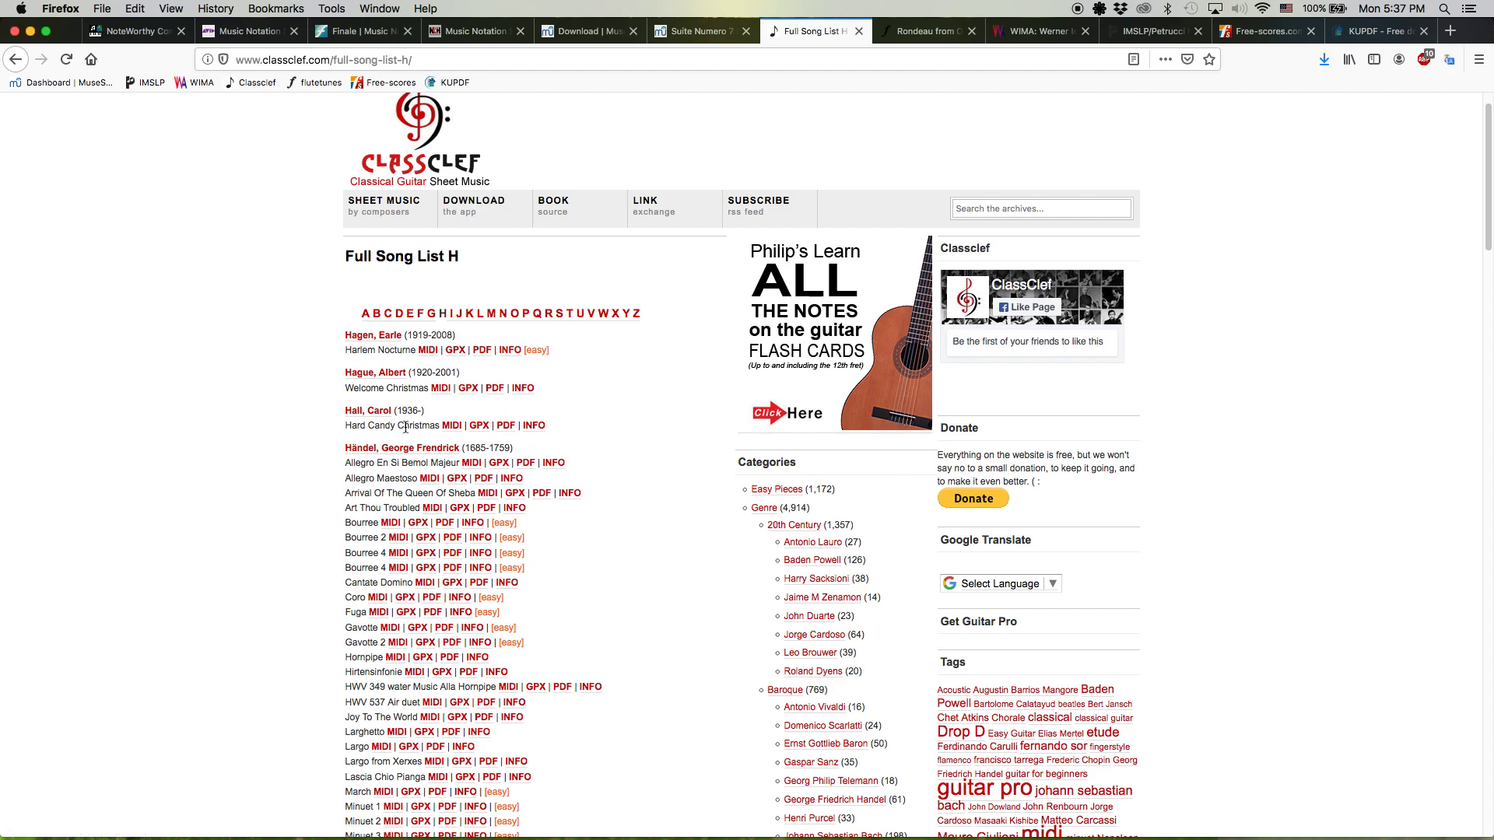
scroll(263, 562, "down", 1)
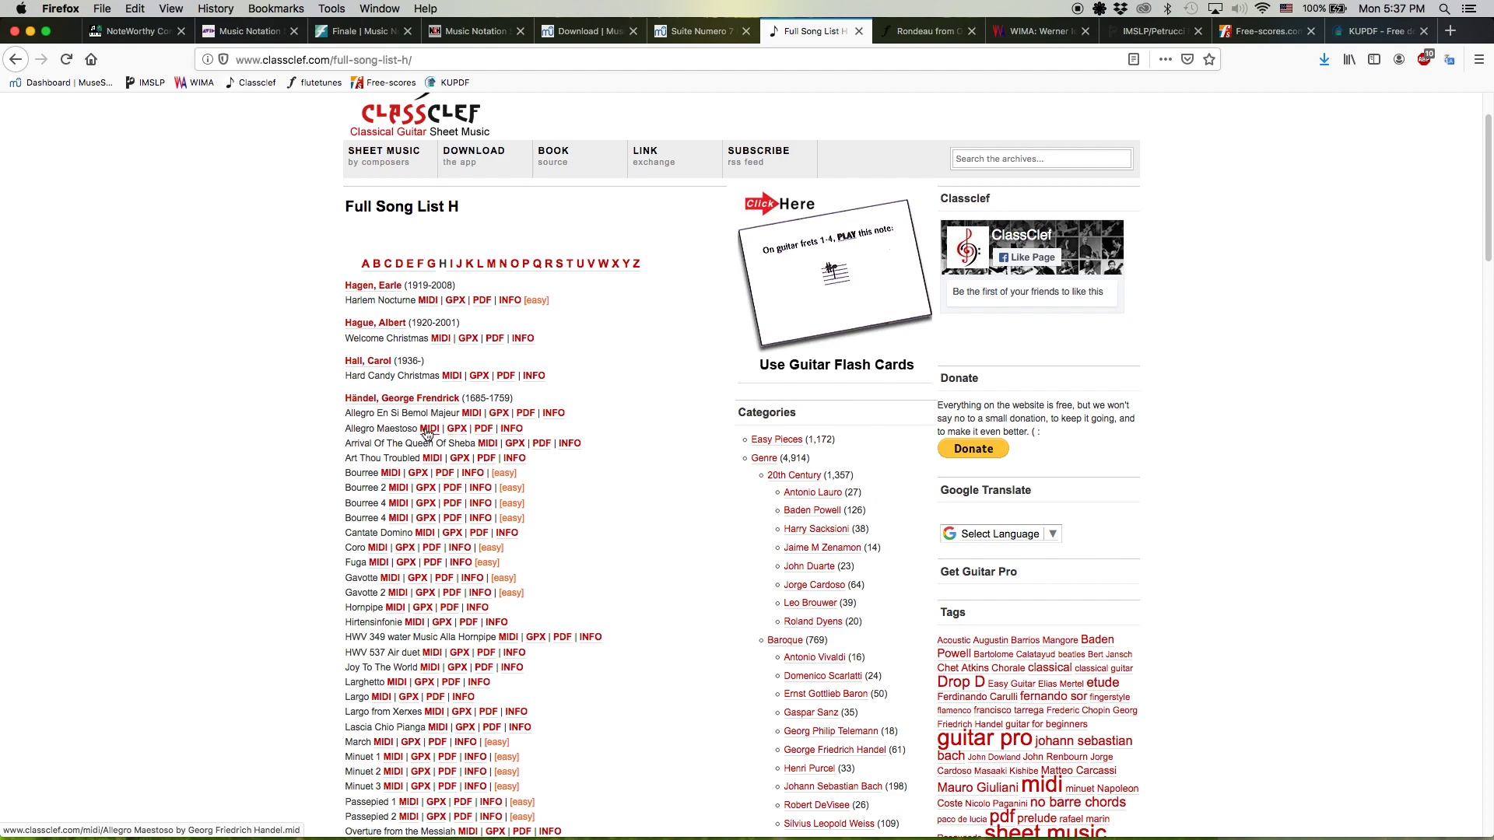
scroll(392, 465, "down", 1)
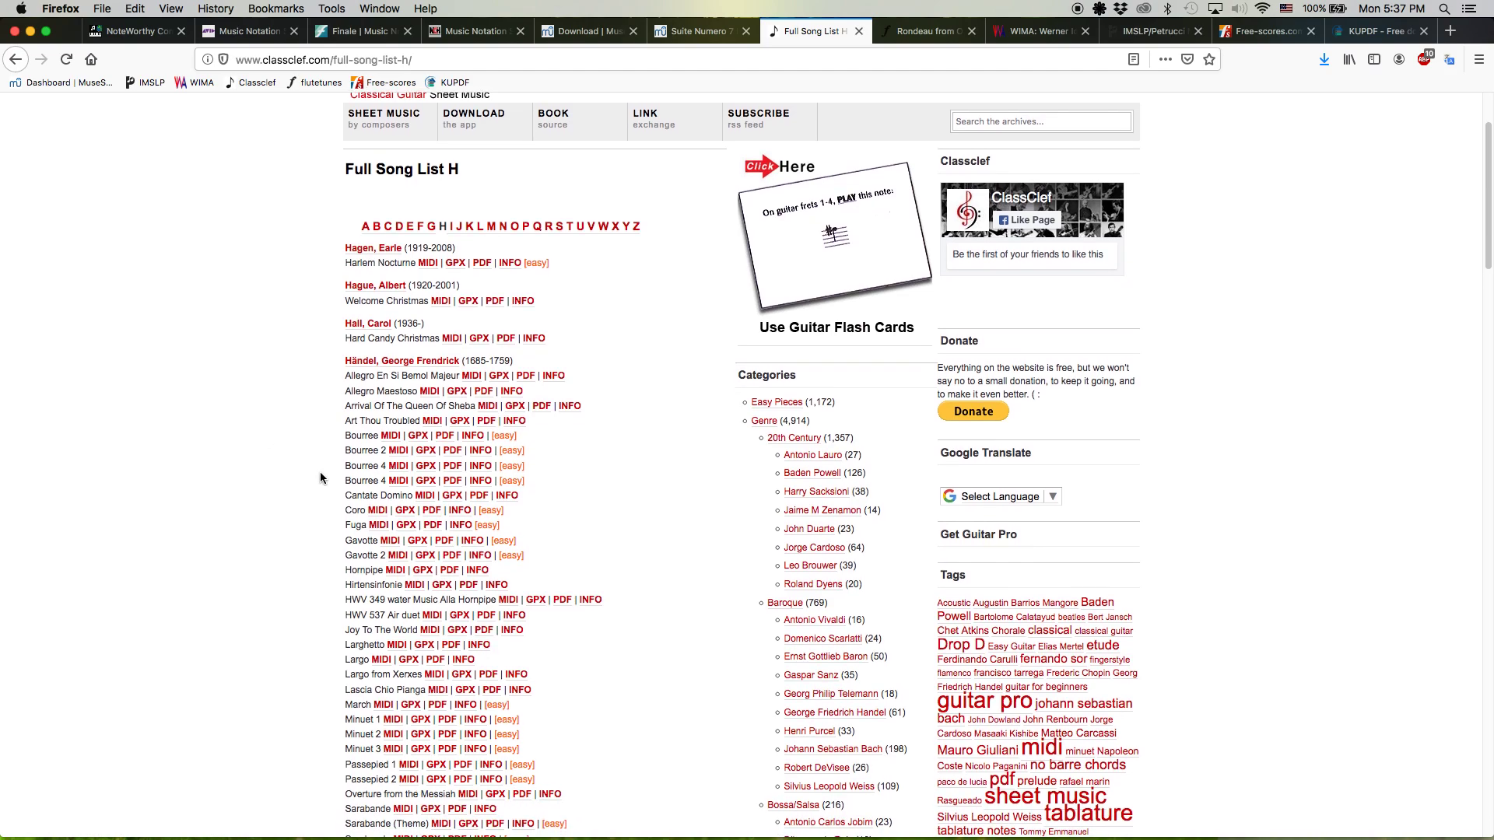
scroll(319, 478, "down", 3)
scroll(283, 478, "down", 4)
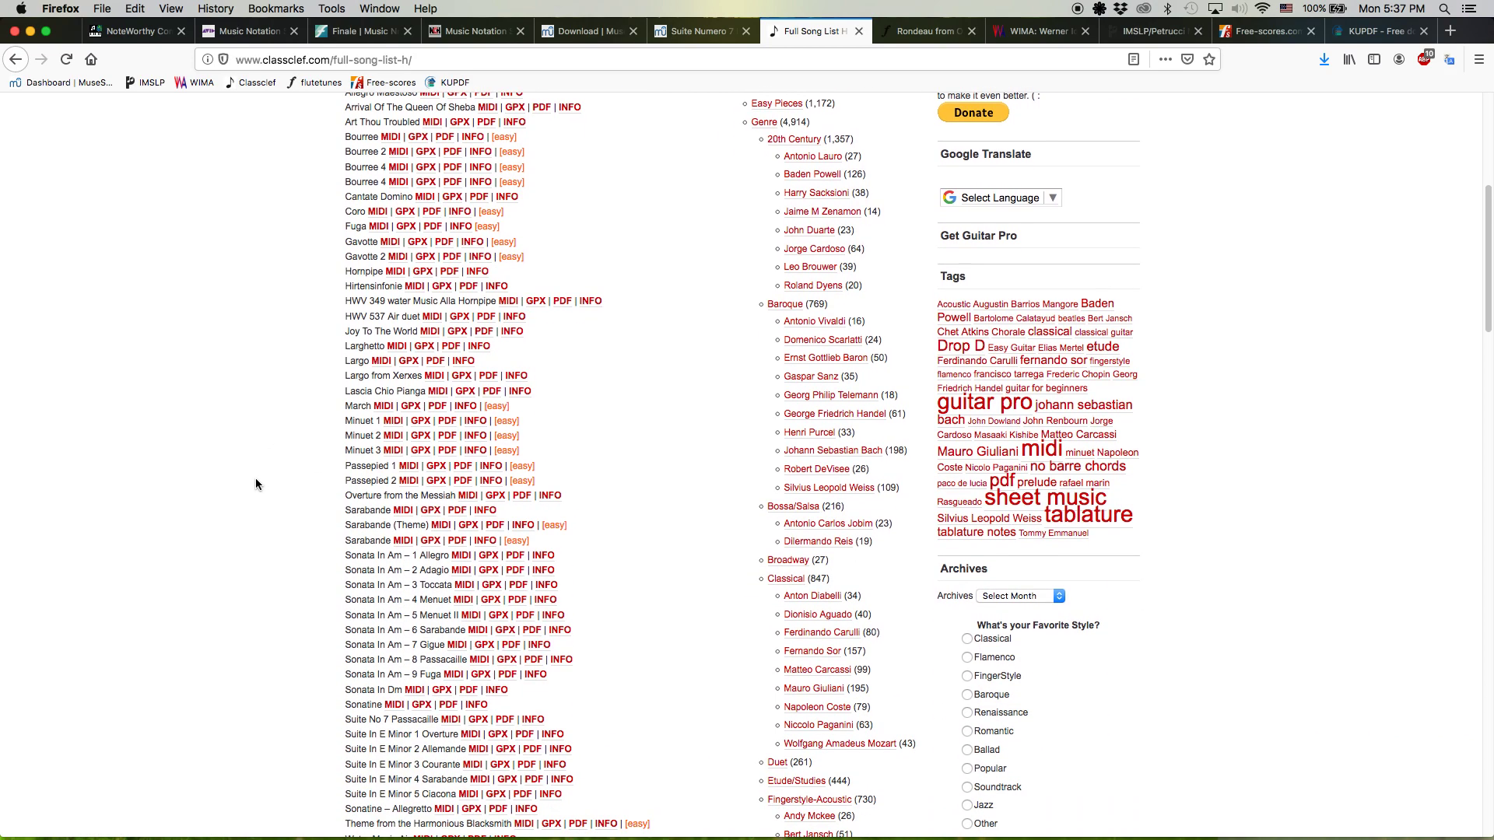
scroll(234, 498, "down", 3)
scroll(370, 439, "down", 1)
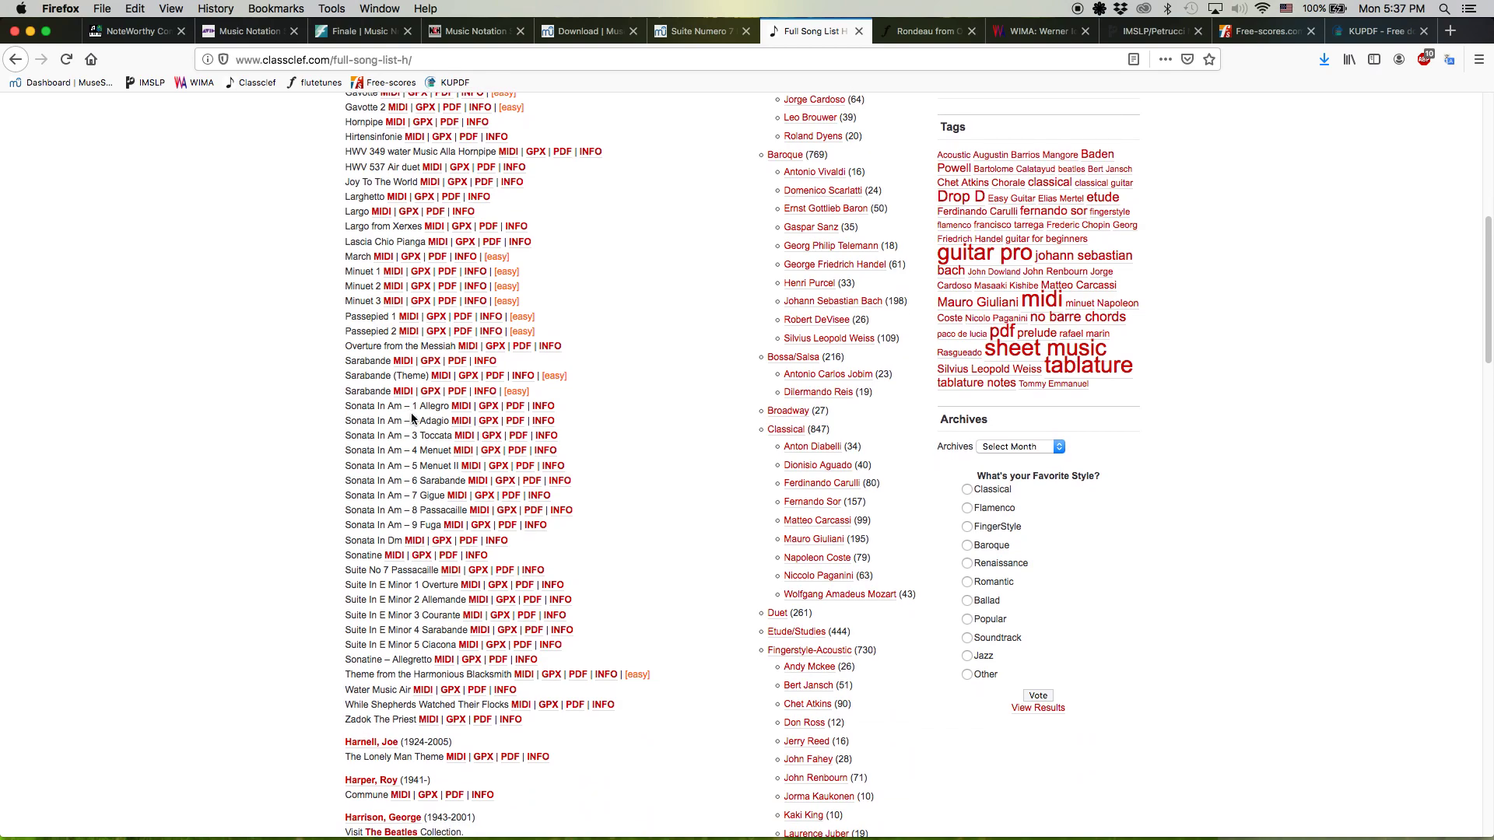
left_click(462, 406)
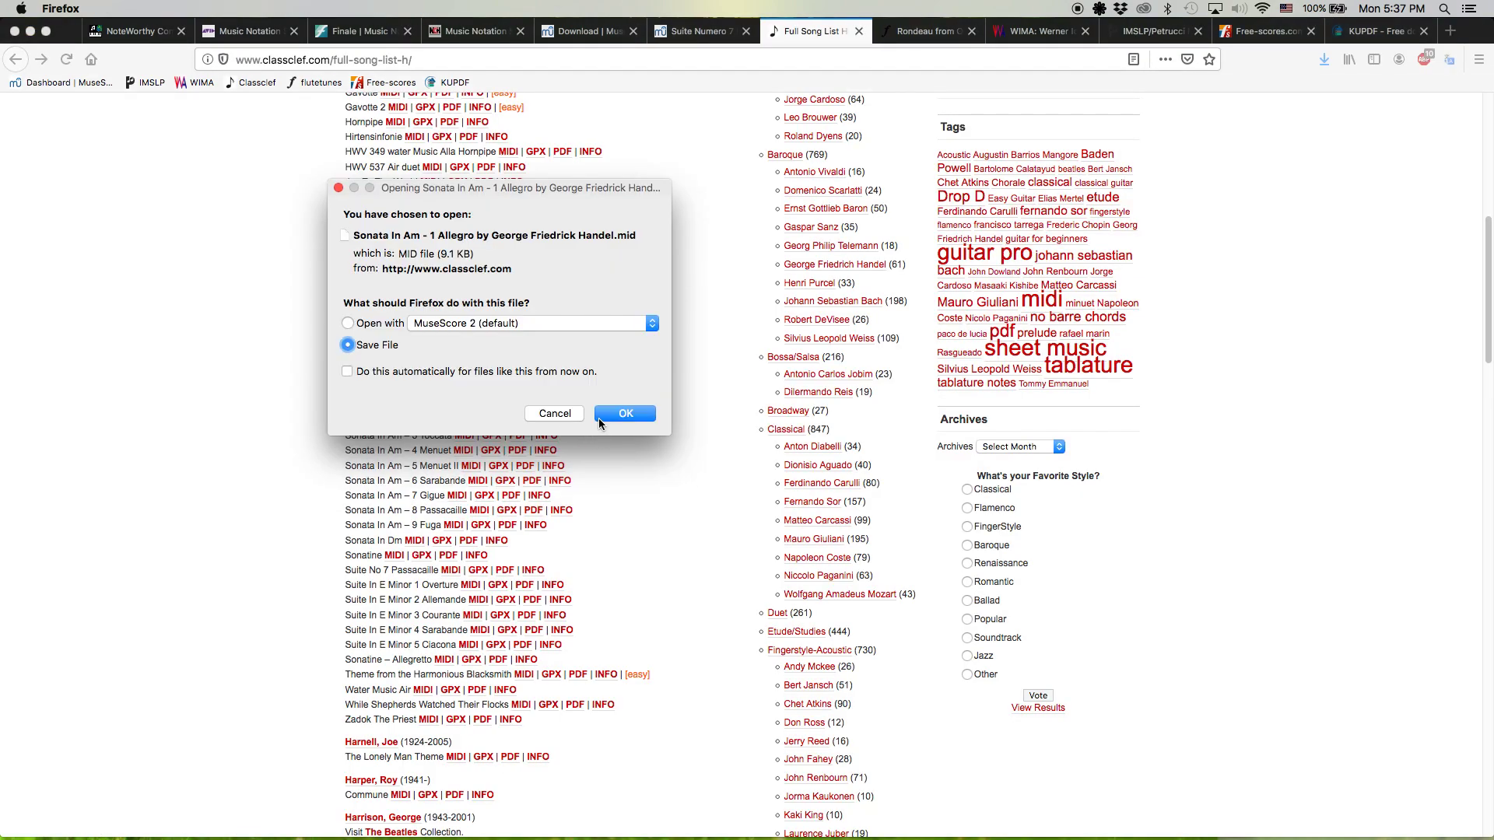
left_click(608, 412)
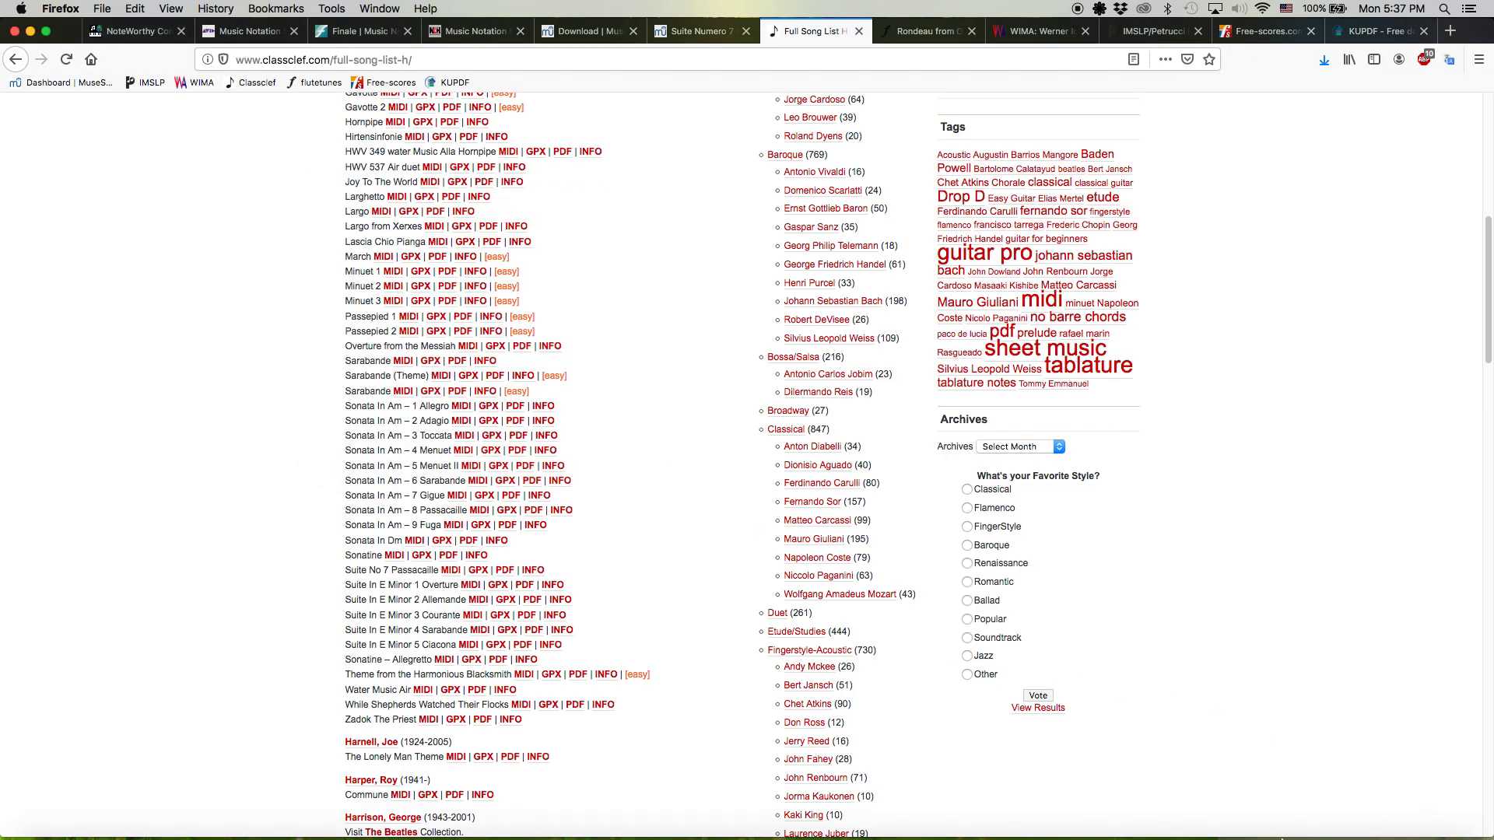
Open the Downloads folder in Finder, check the newly saved MIDI files, and return to the browser.
right_click(1415, 827)
left_click(1409, 771)
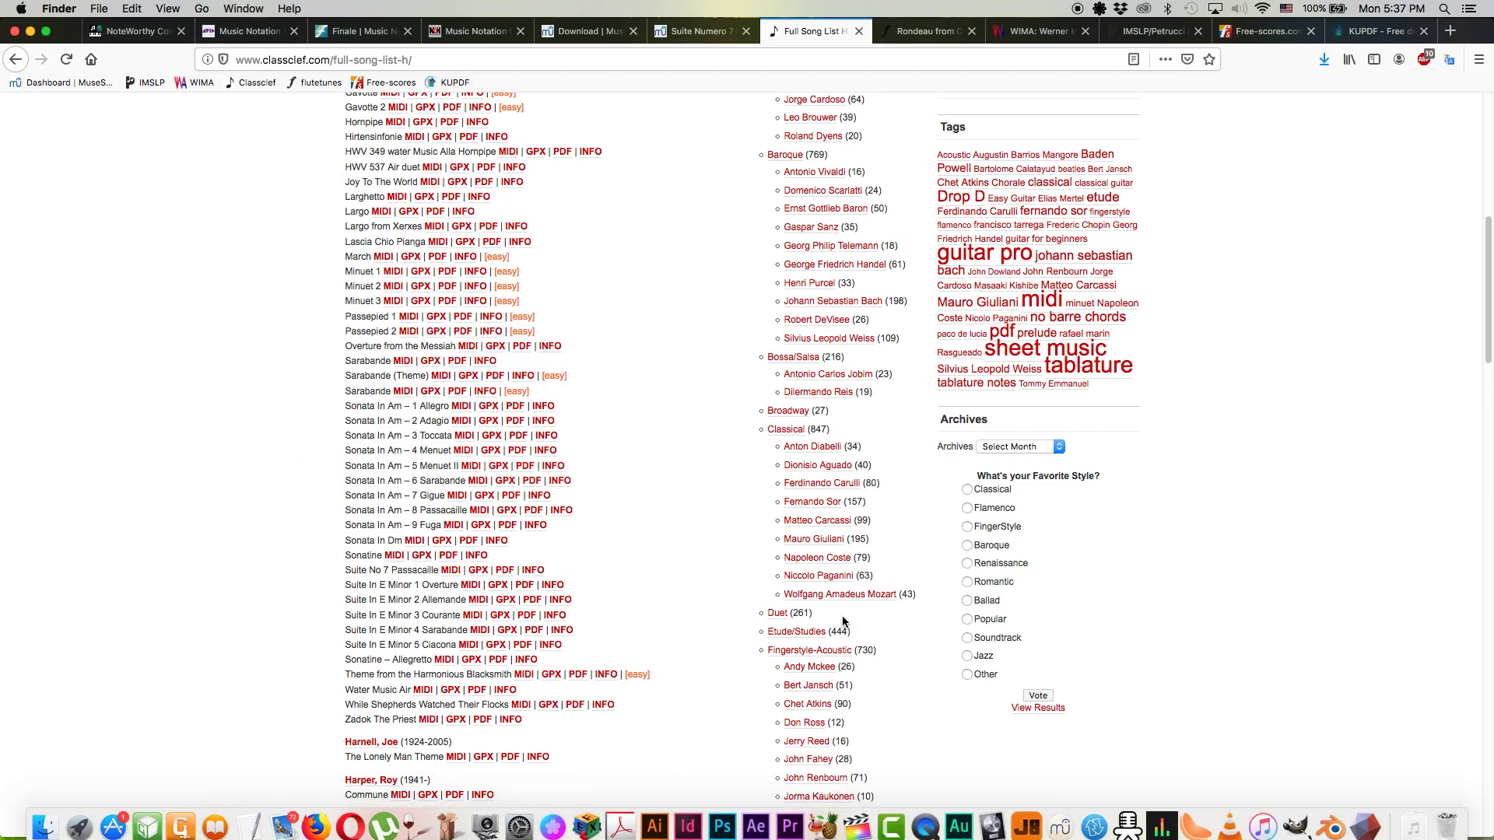
left_click_drag(901, 50, 1147, 360)
left_click(819, 296)
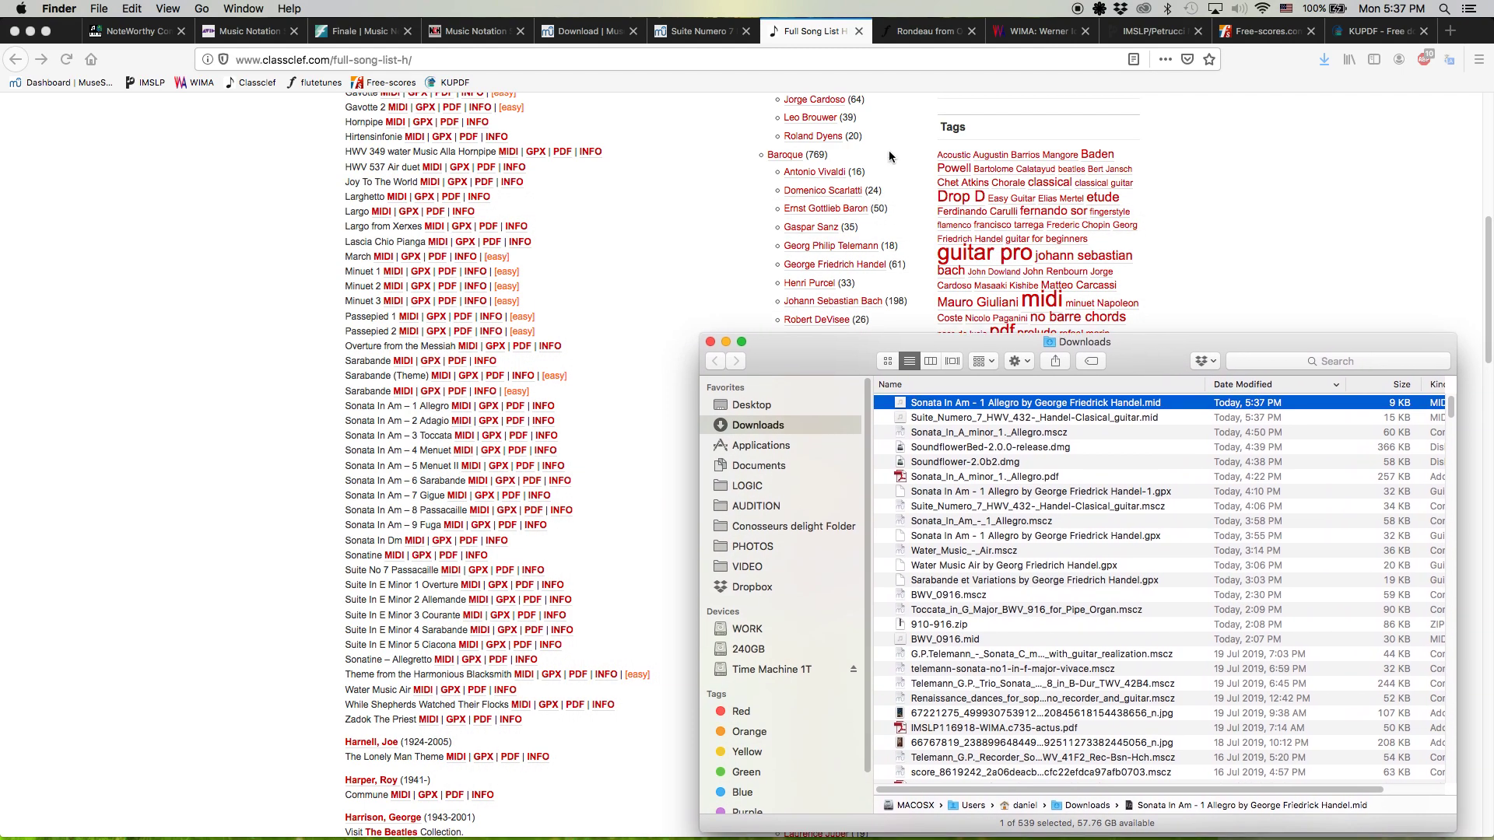
Browse the flutetunes.com tunes by composer under B and open Johann Sebastian Bach's list of tunes.
left_click(930, 30)
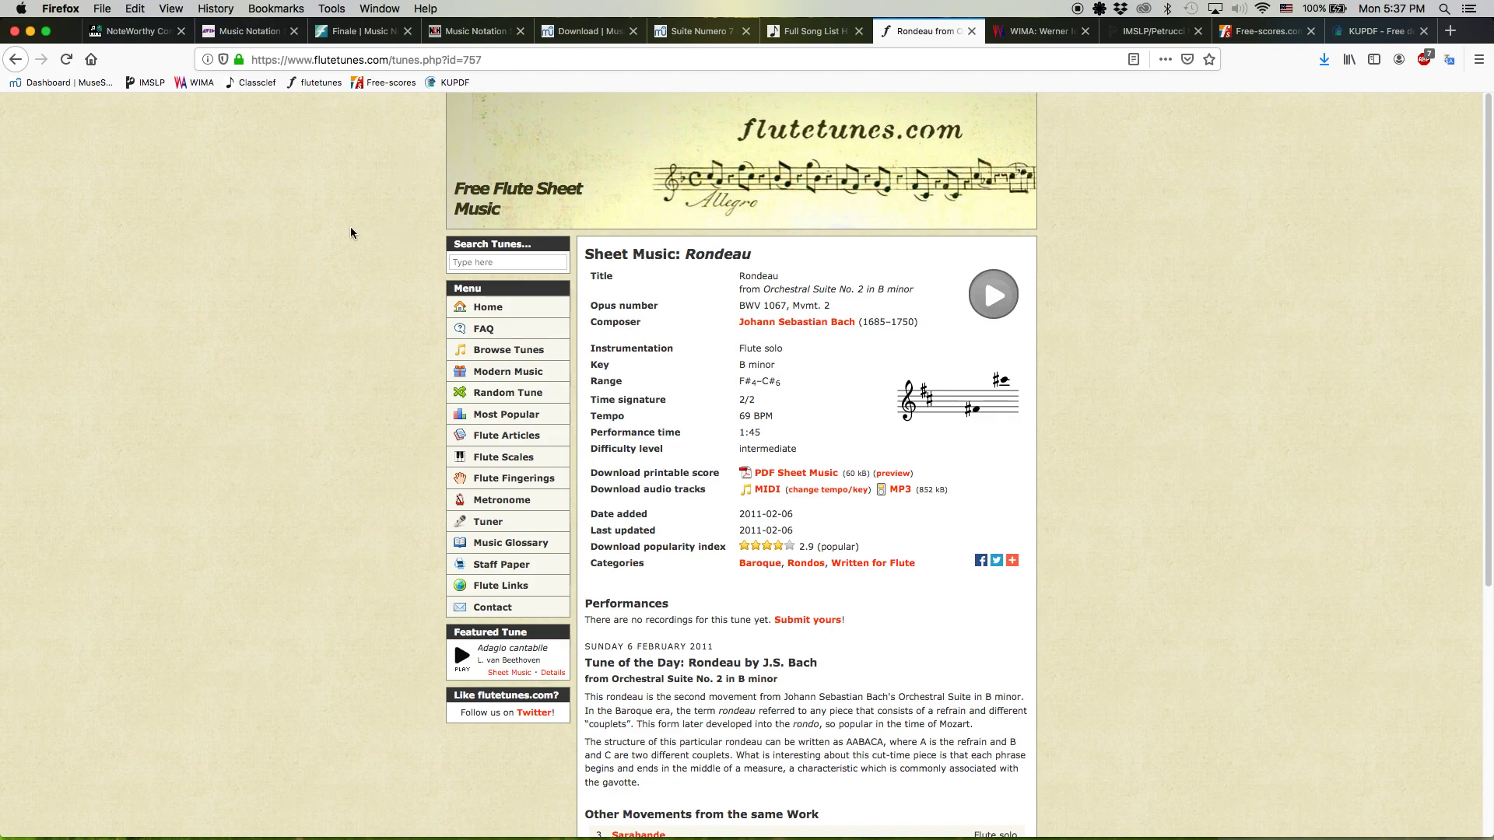
left_click(495, 355)
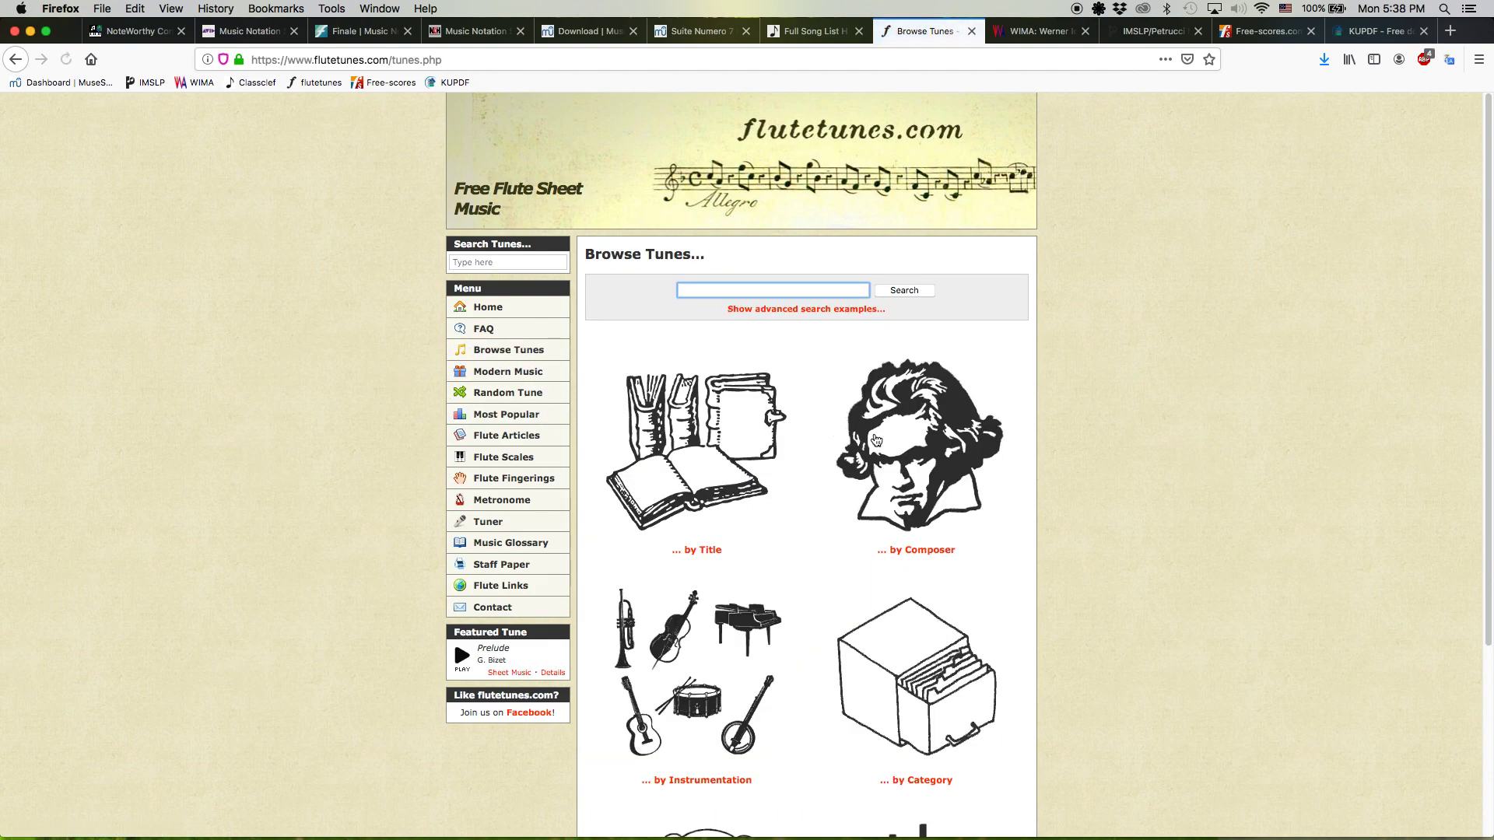
left_click(912, 441)
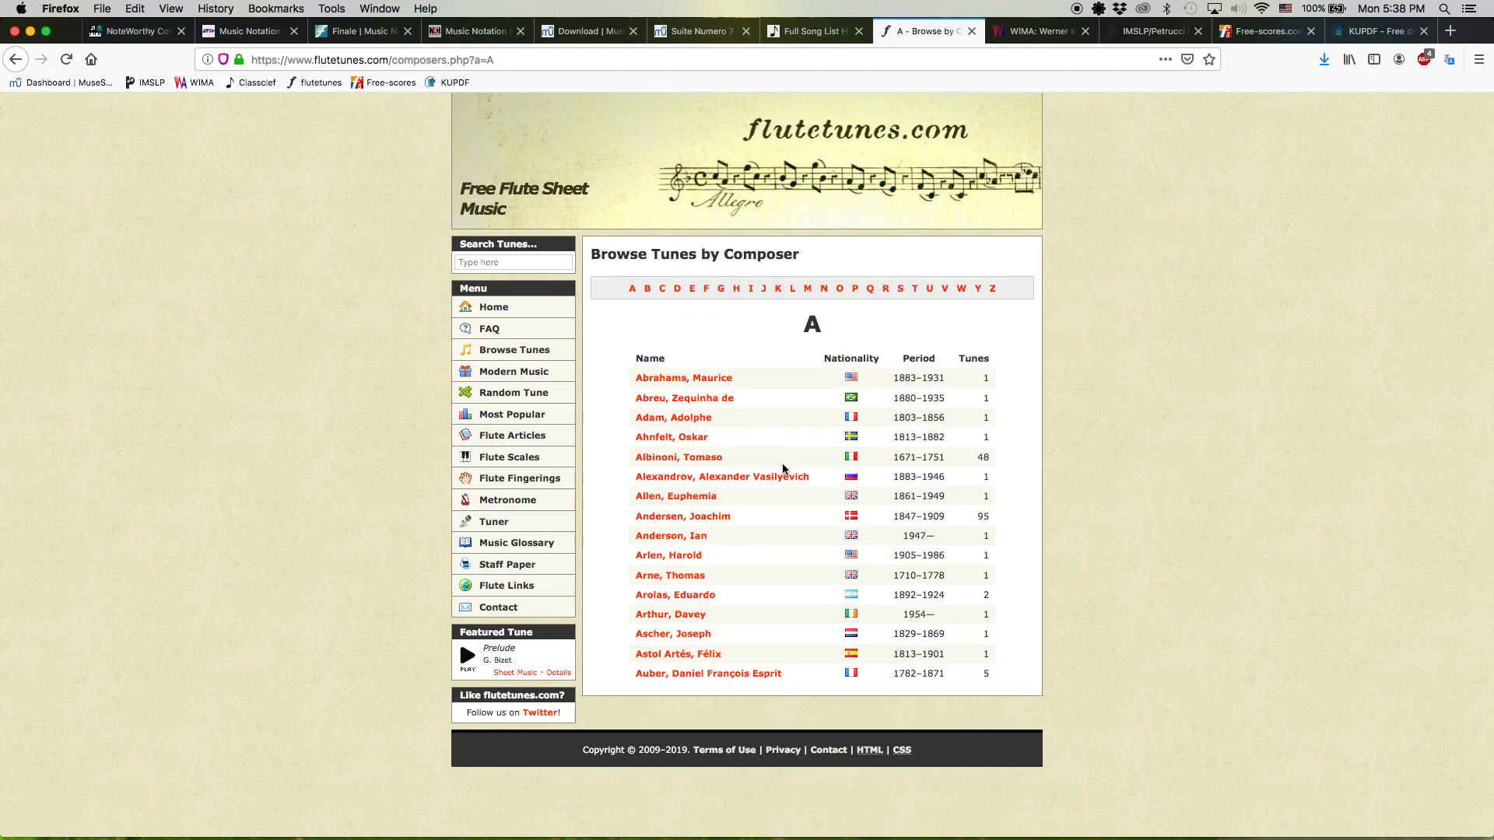
left_click(647, 289)
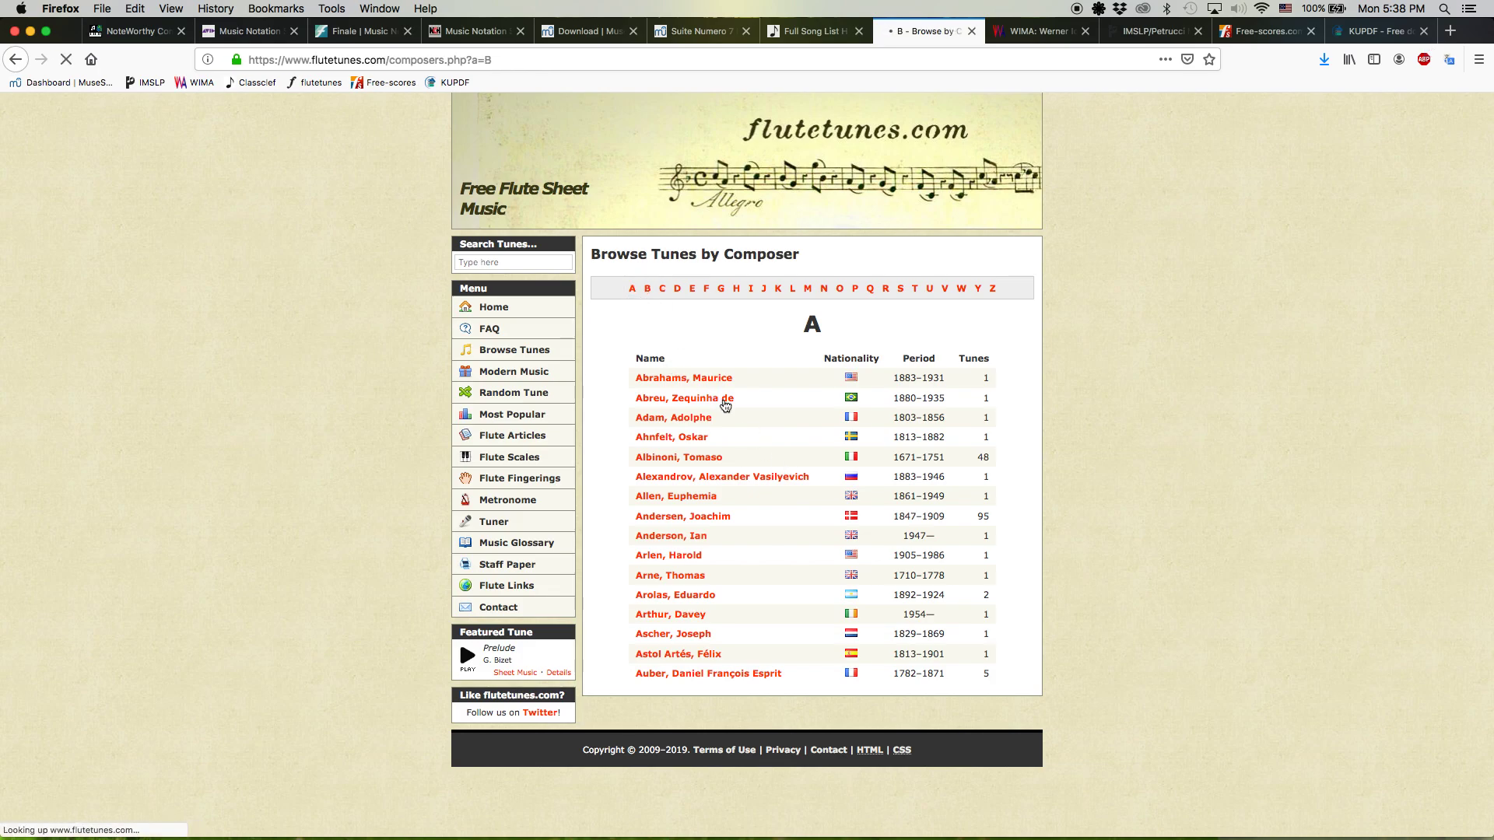
scroll(767, 455, "down", 10)
scroll(763, 445, "up", 10)
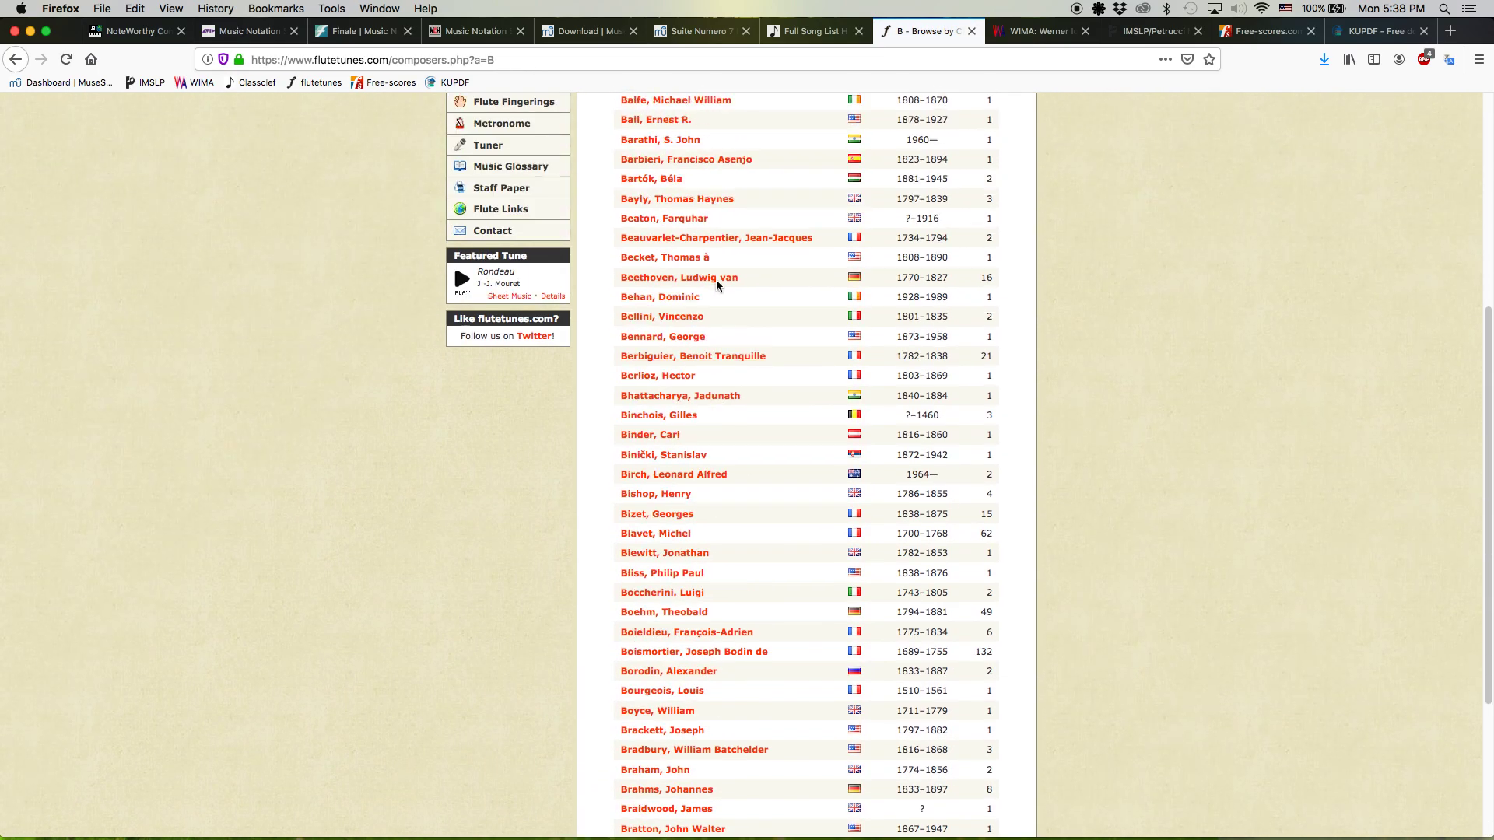
left_click(671, 309)
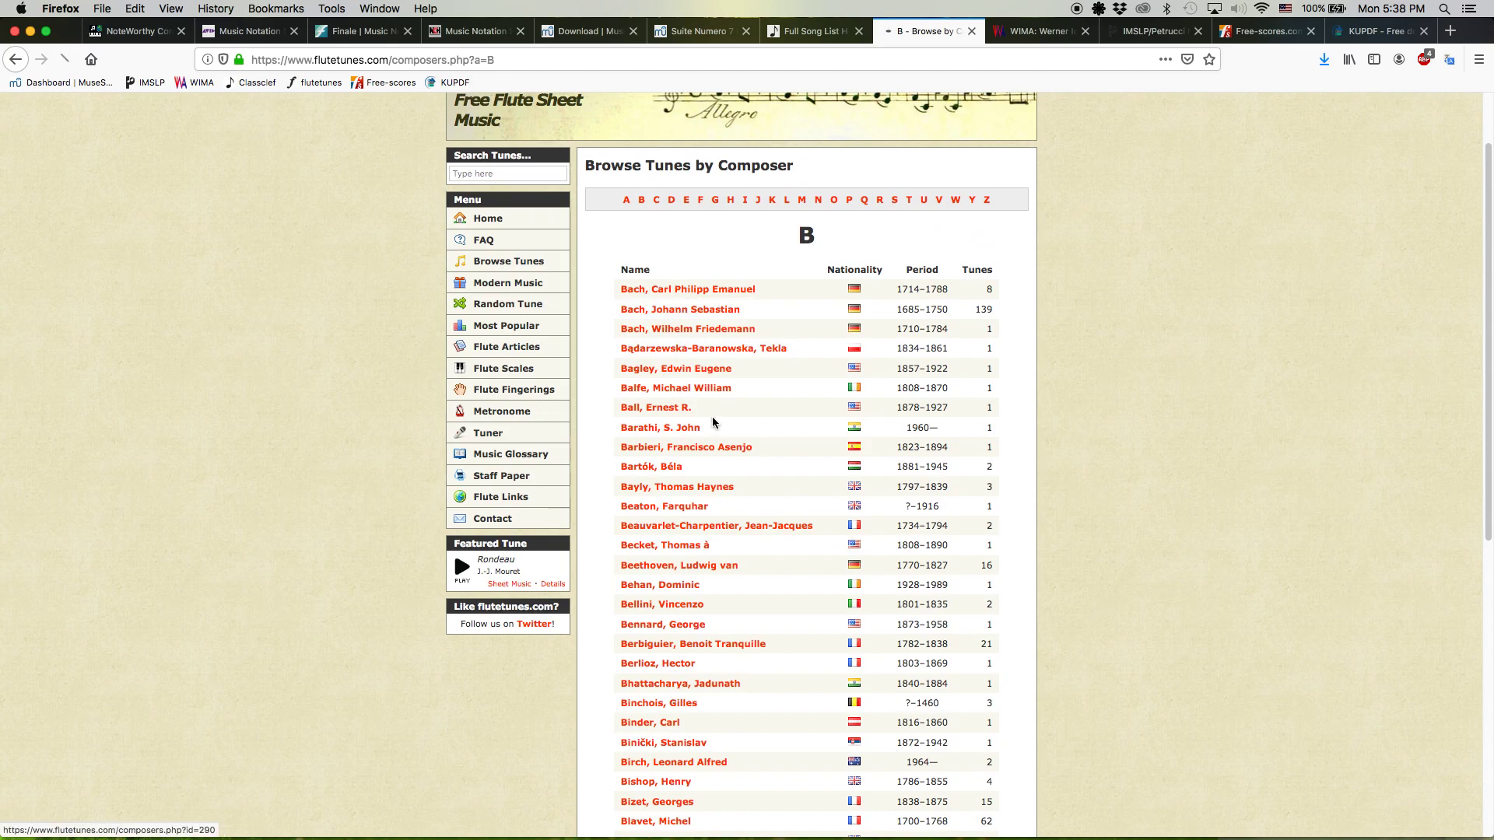
Open the Rondeau from Bach's Orchestral Suite No. 2 in B minor and examine its download formats and related movements.
scroll(763, 506, "down", 15)
scroll(770, 529, "down", 12)
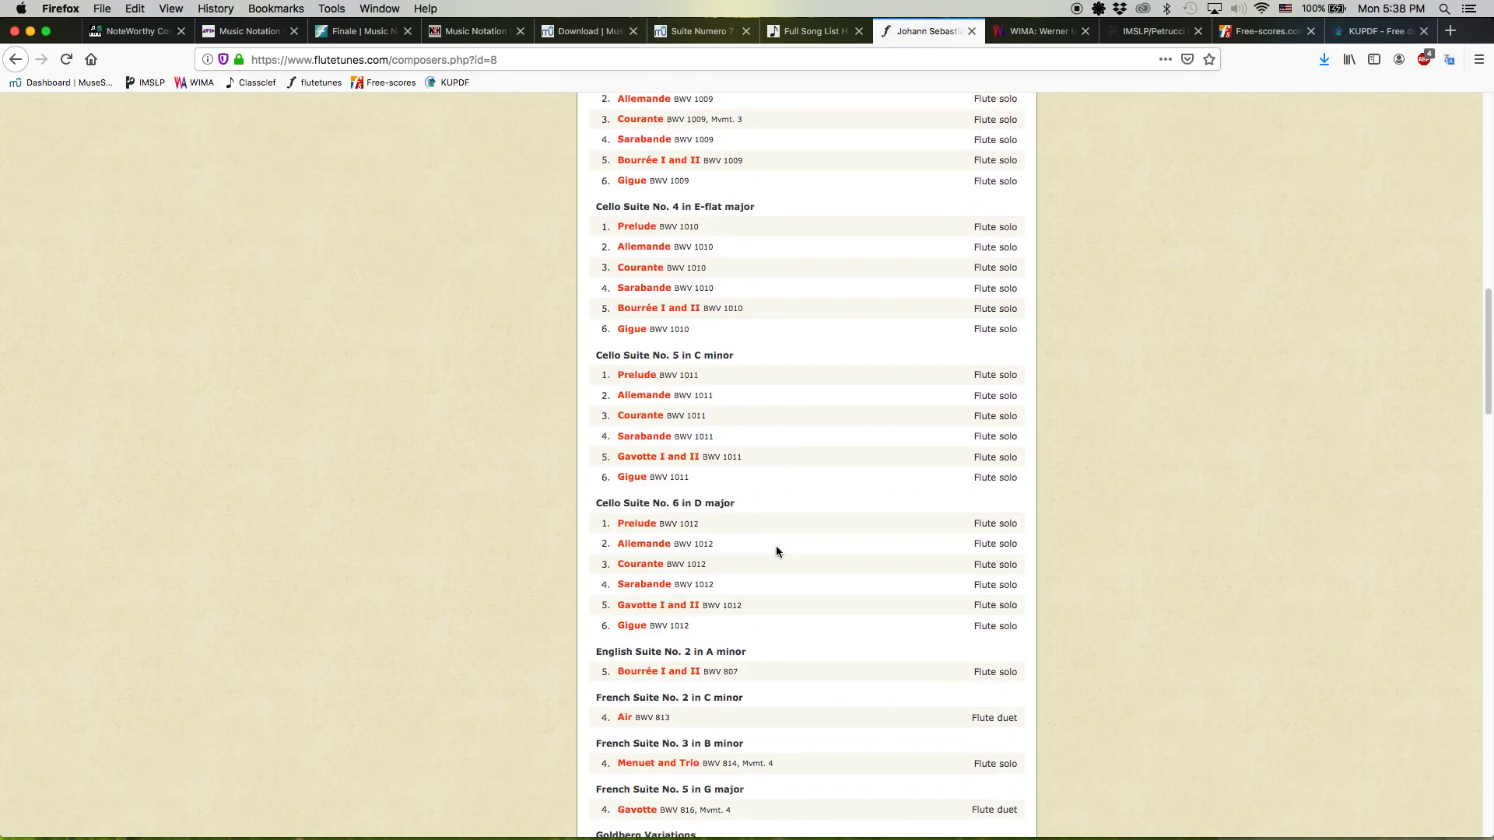
scroll(805, 554, "down", 5)
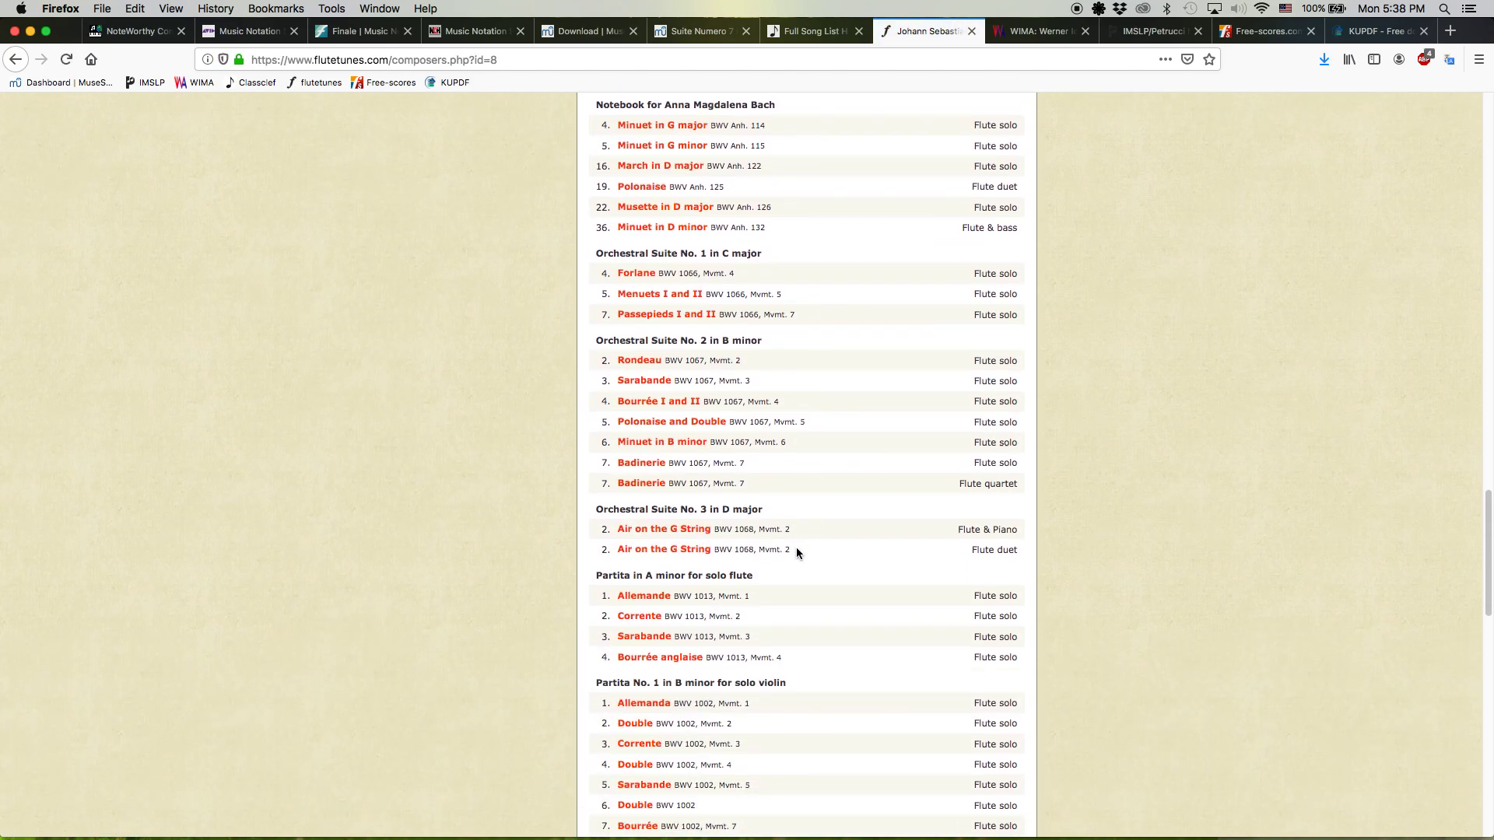
left_click(646, 348)
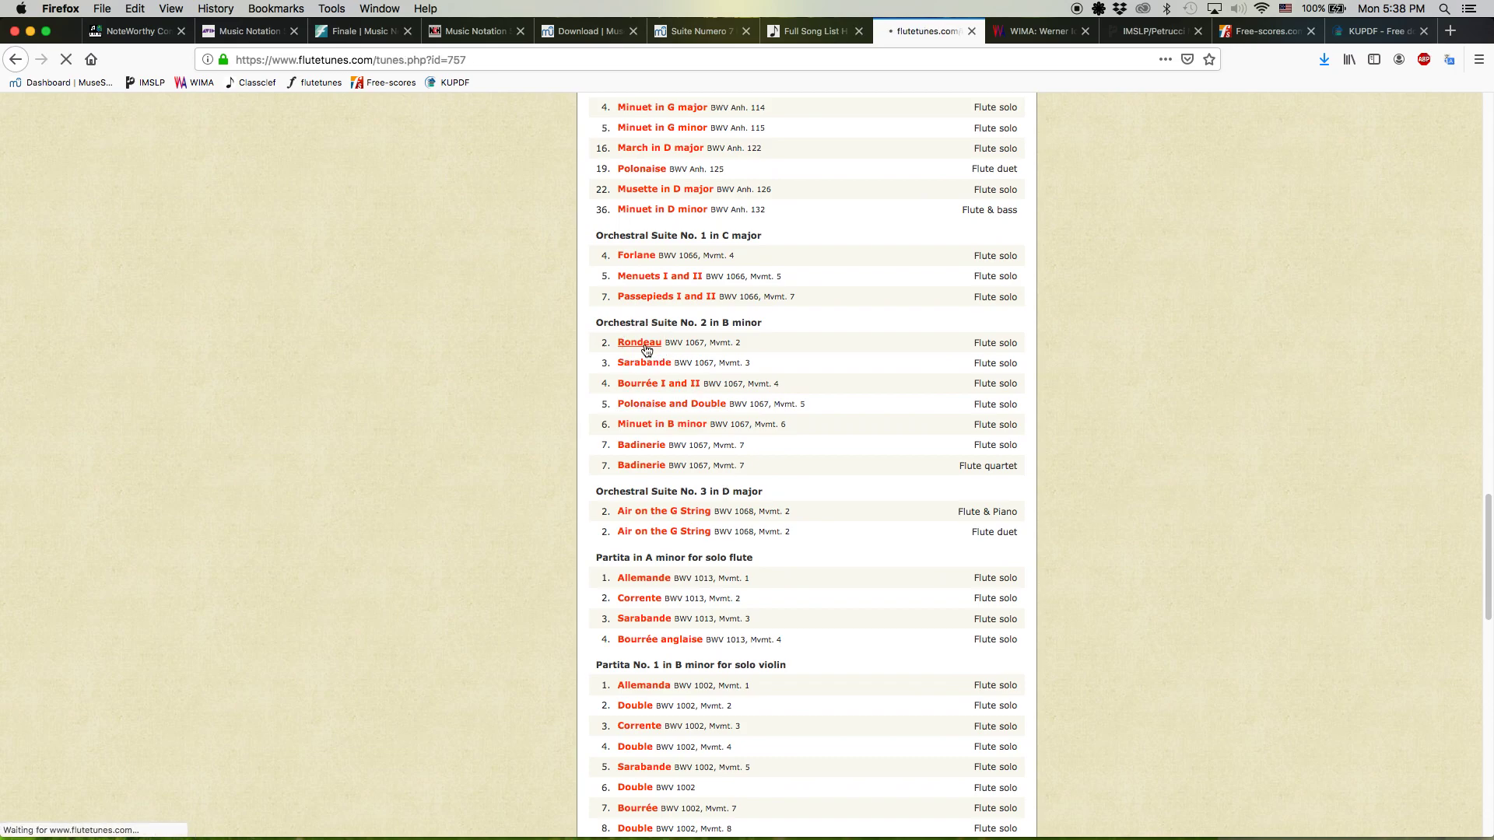
scroll(766, 431, "down", 1)
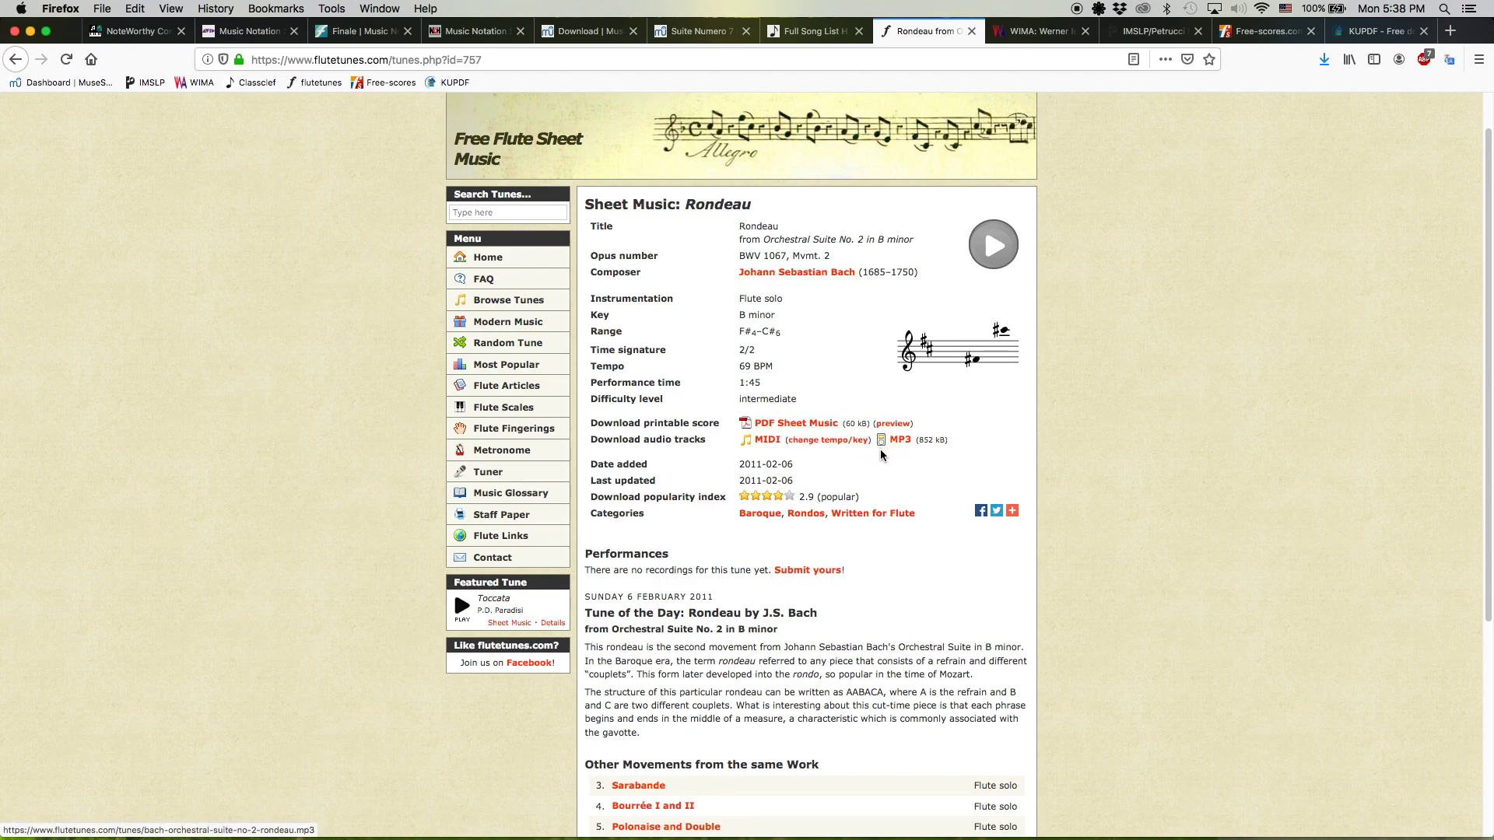
scroll(895, 444, "down", 1)
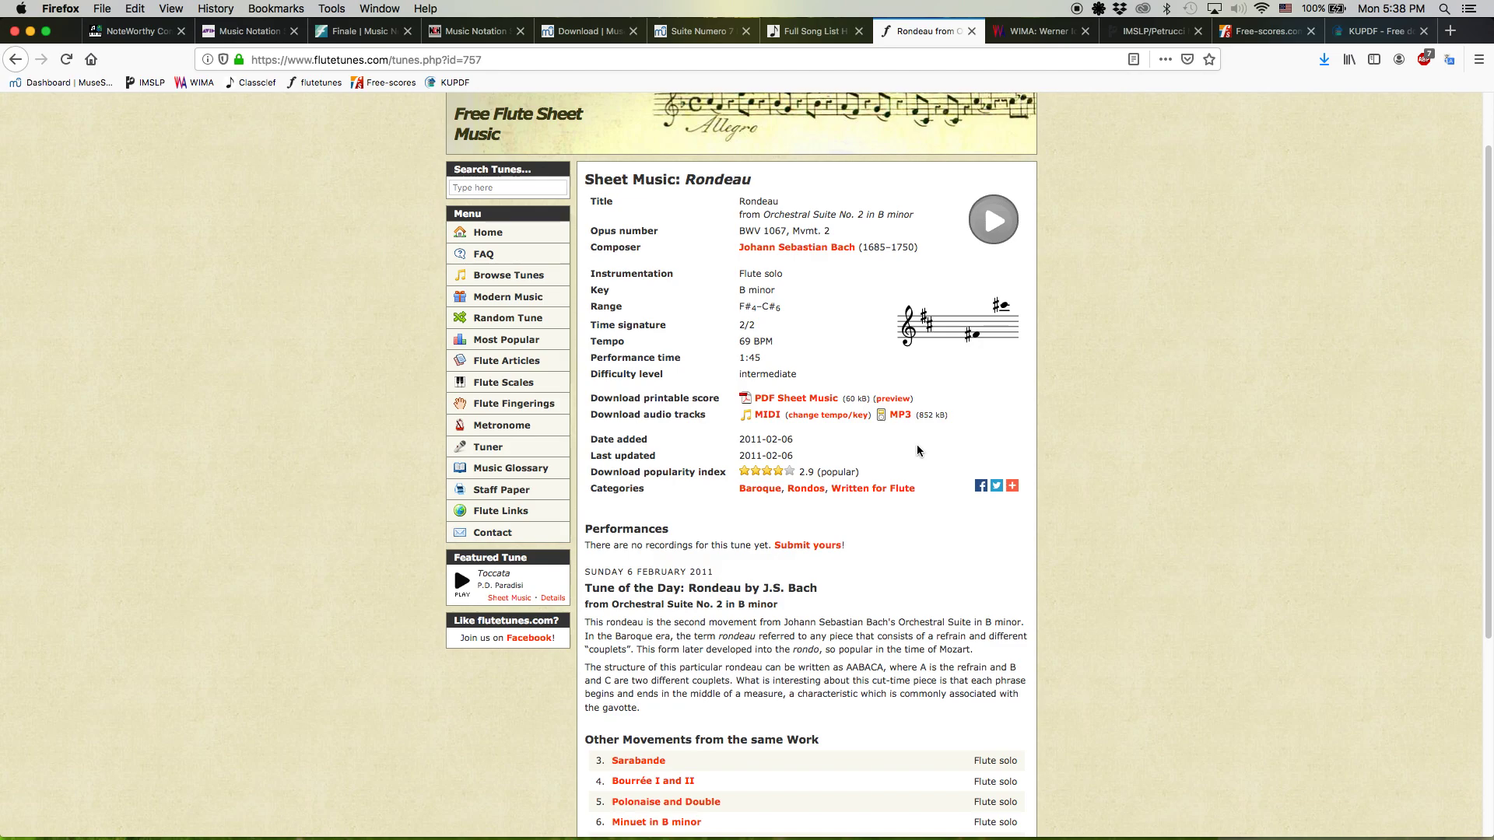
scroll(830, 534, "down", 5)
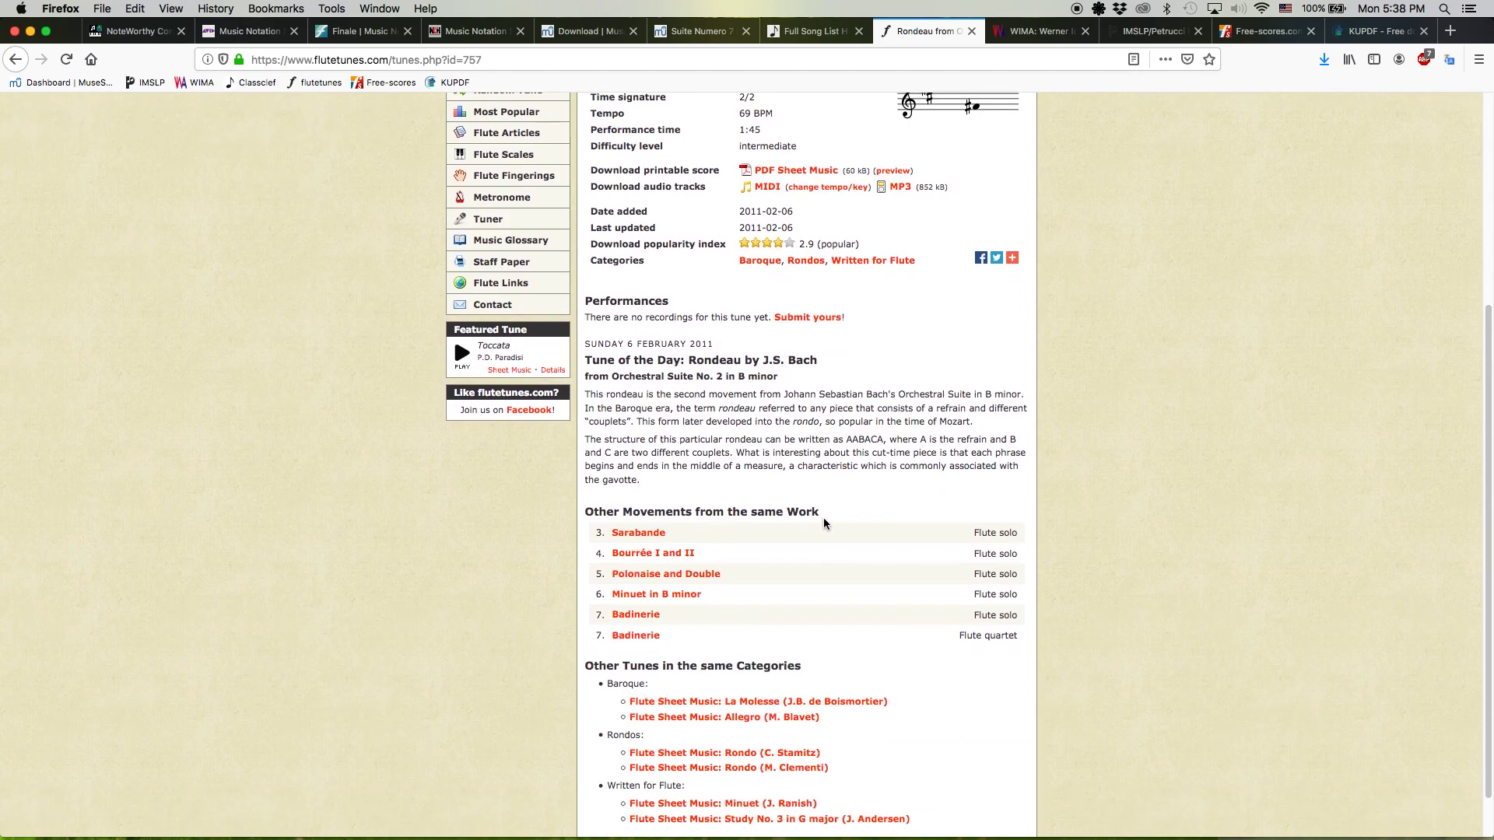
scroll(823, 517, "up", 7)
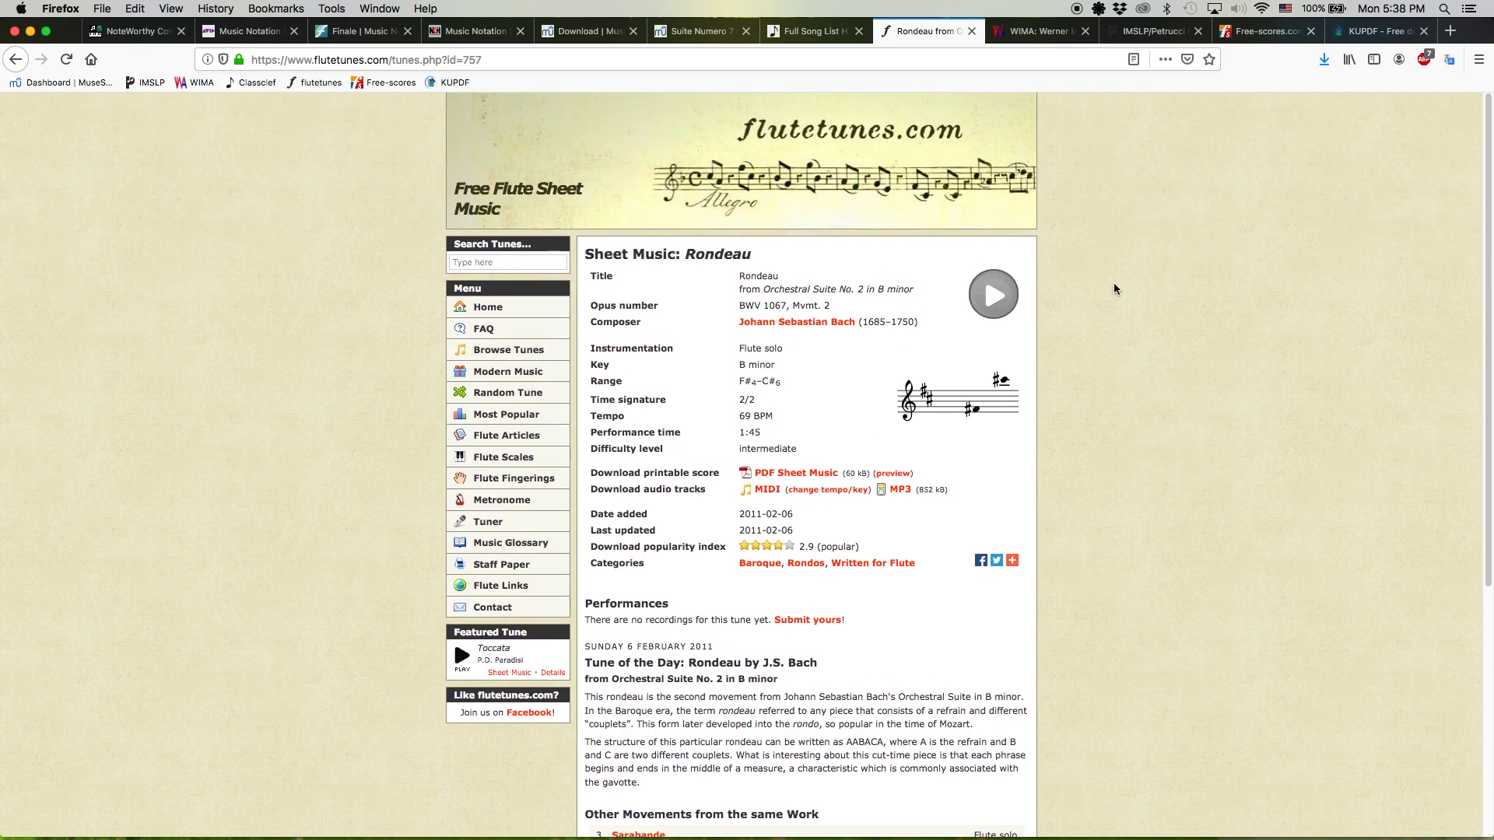
View the composer list of the WIMA music archive and the IMSLP Petrucci Music Library home page.
left_click(1042, 31)
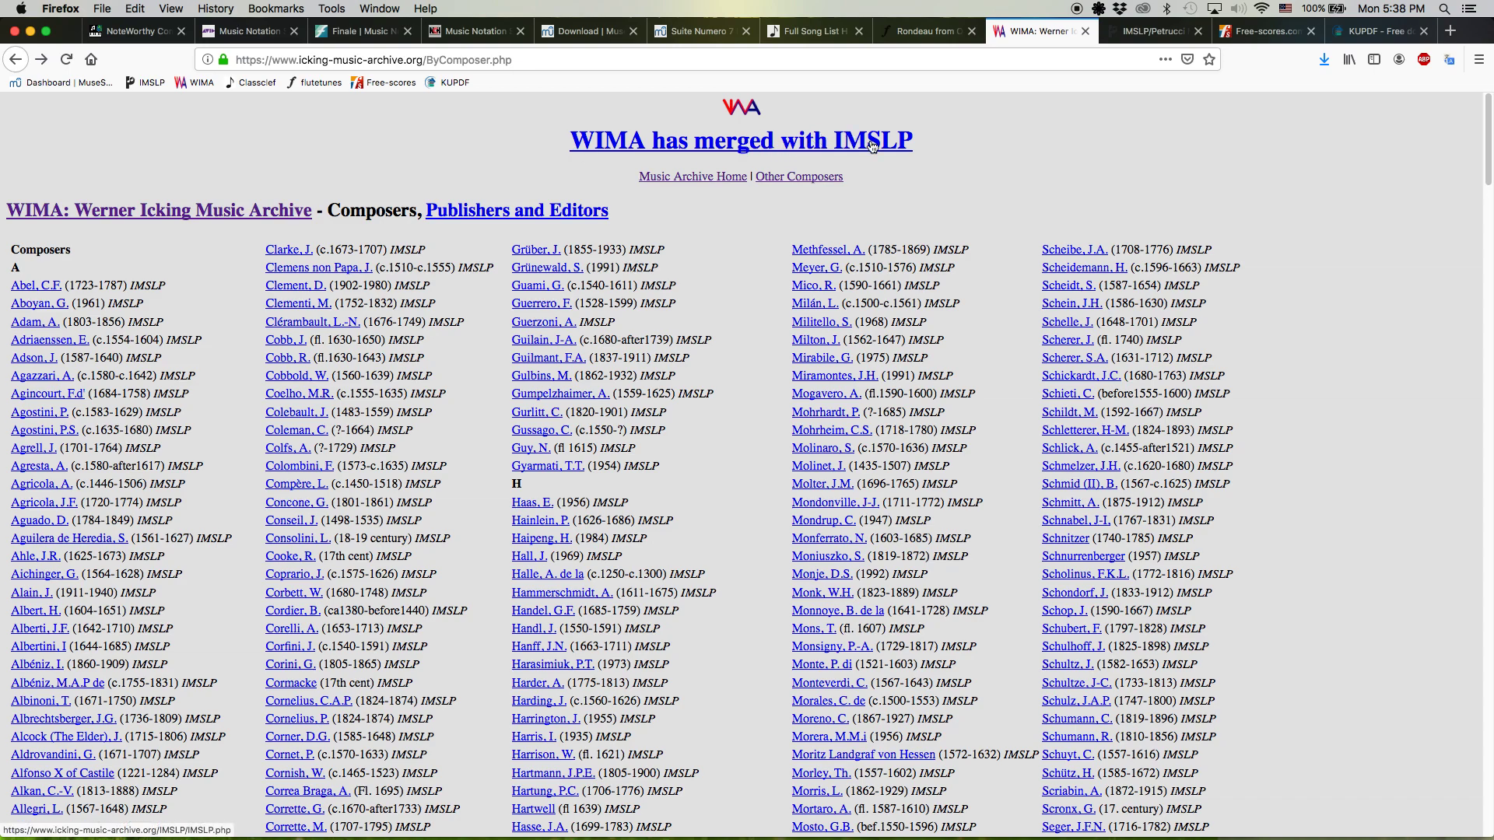
left_click(1130, 39)
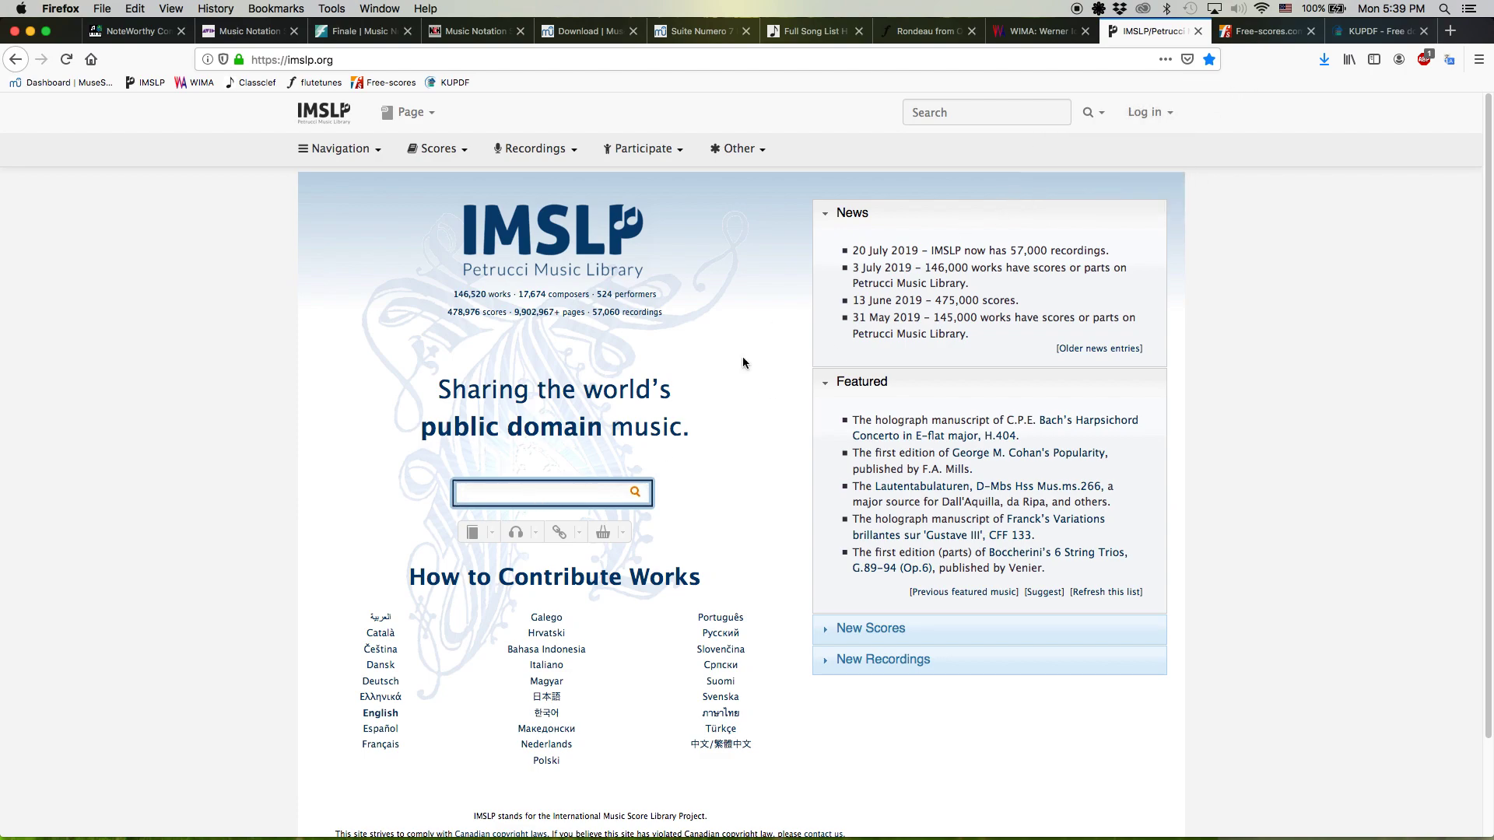
Search free-scores.com for "handel" and look through the sheet music results.
left_click(1264, 32)
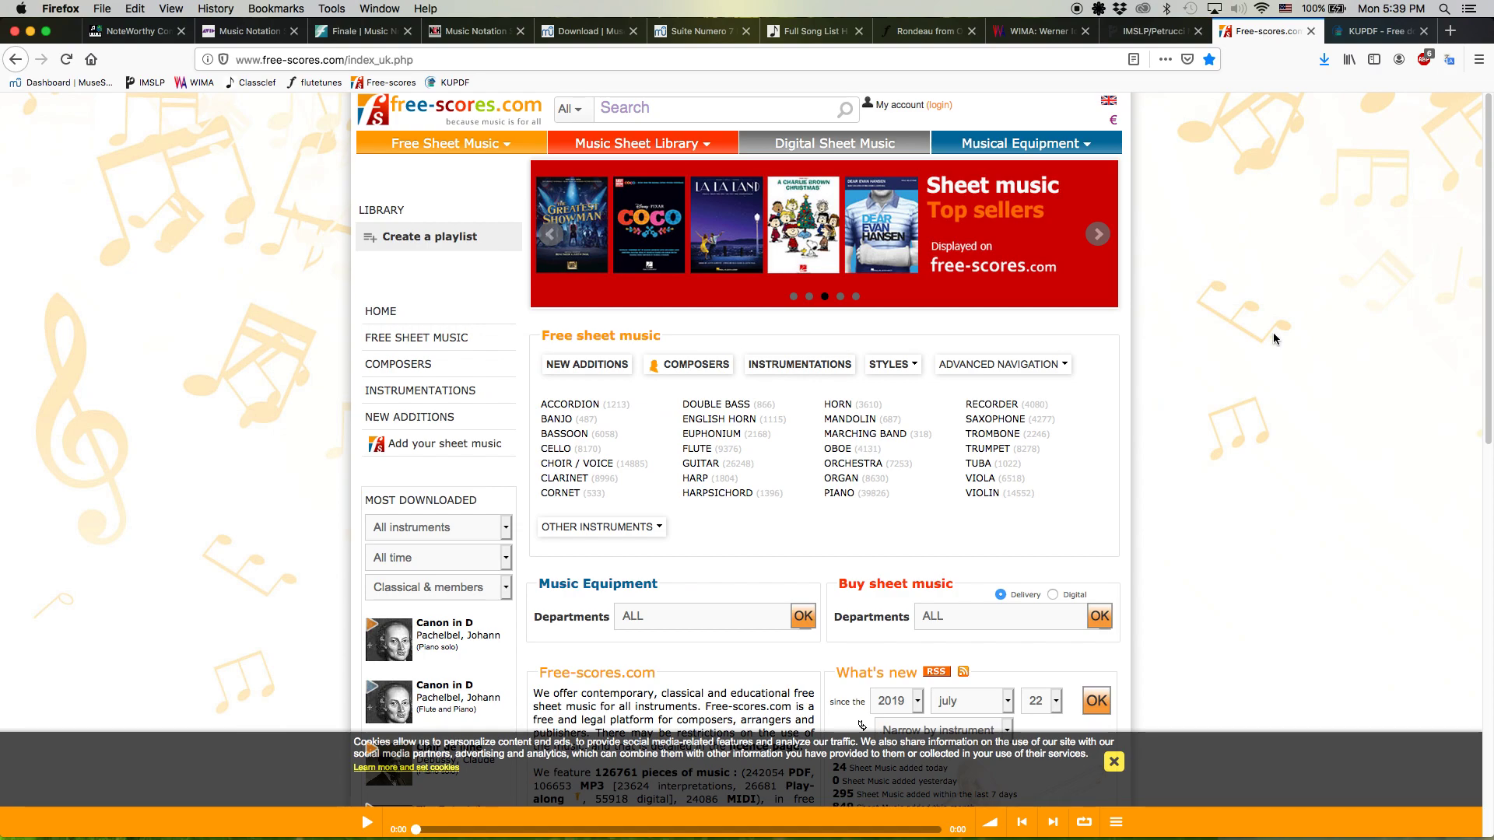
mouse_move(426, 158)
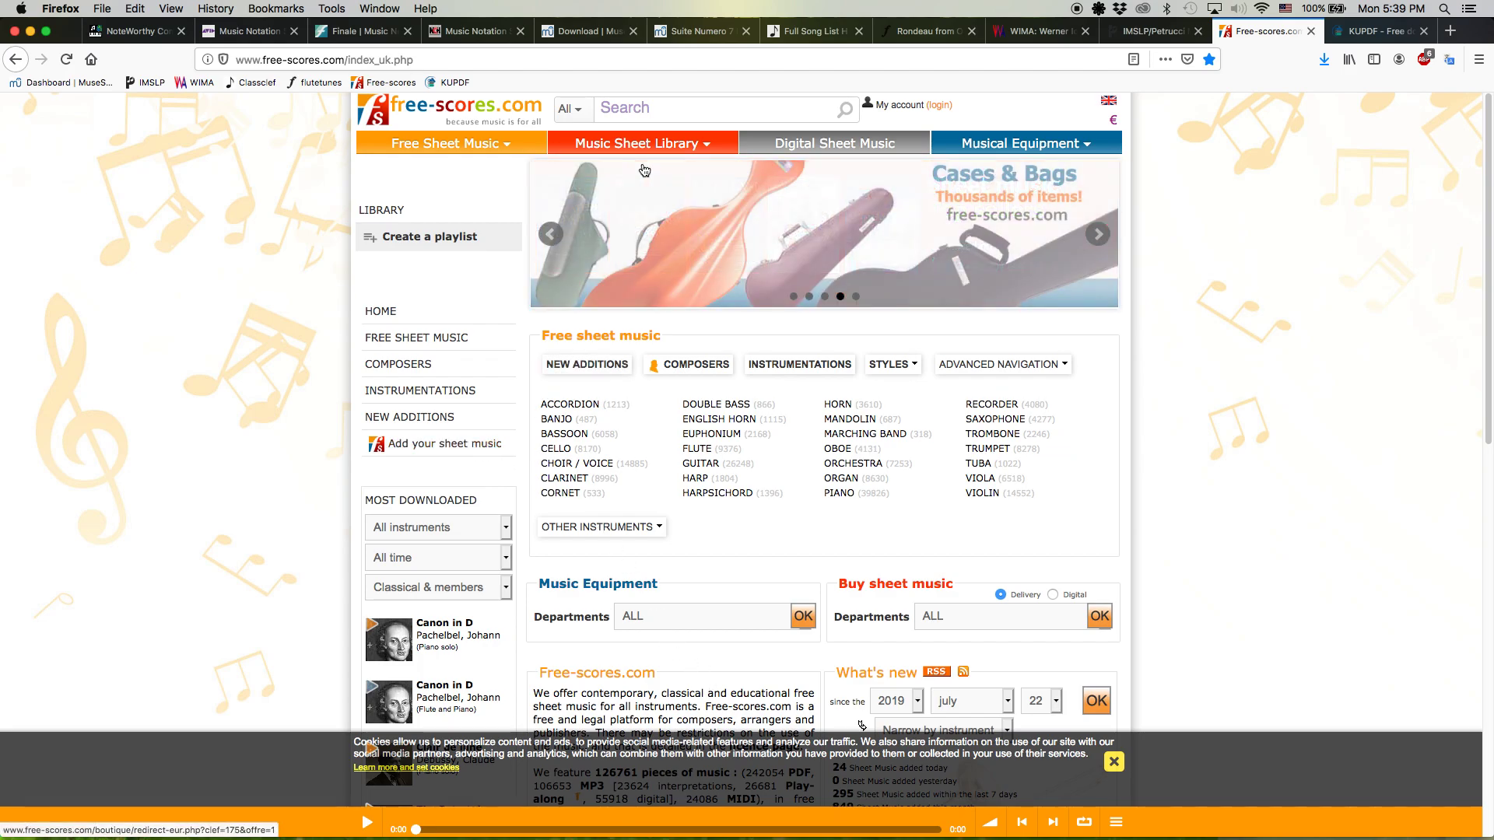
type("handel")
key("Return")
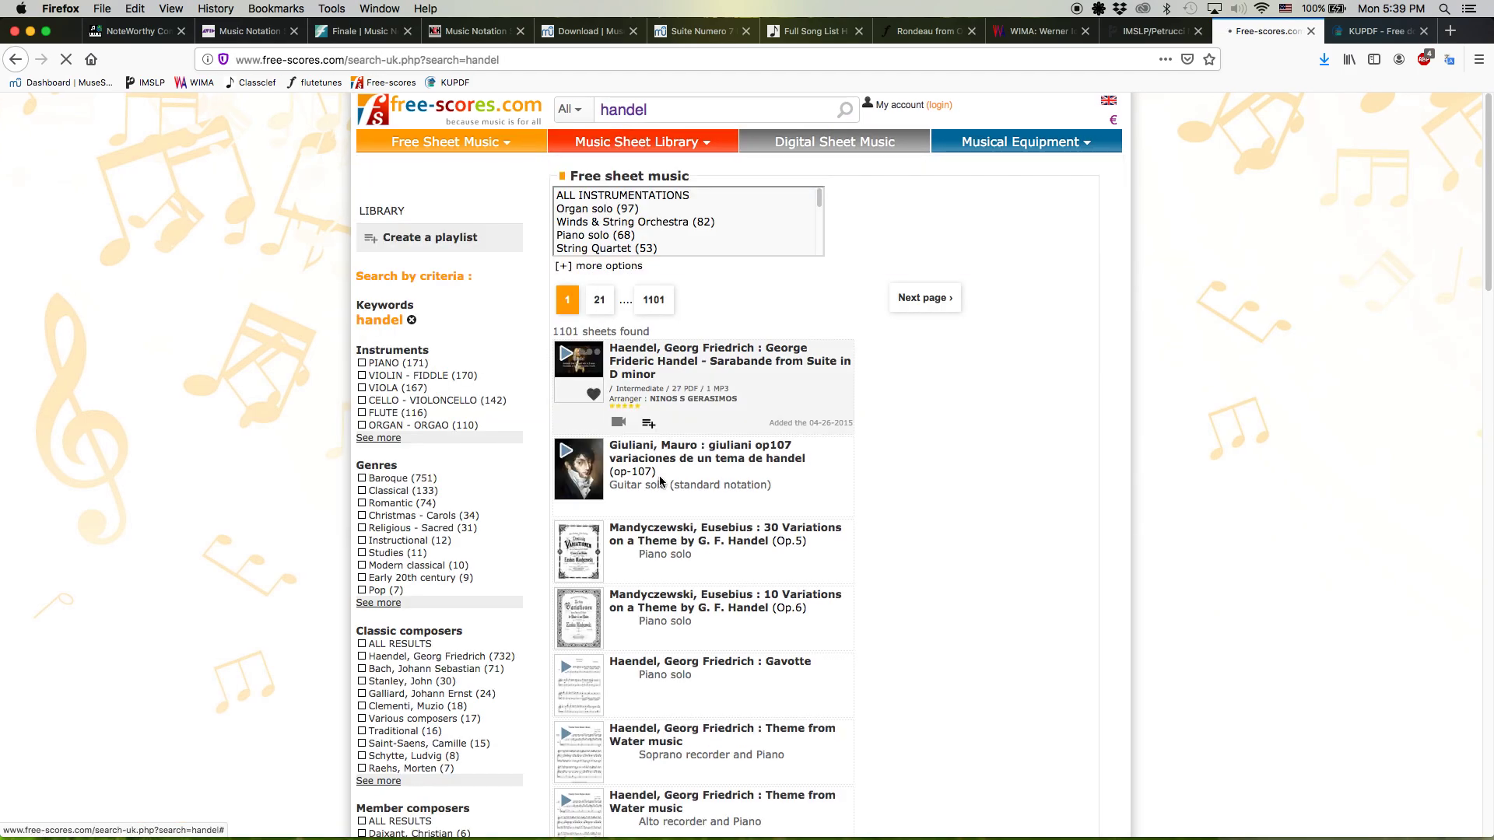
scroll(679, 488, "down", 1)
scroll(679, 488, "down", 3)
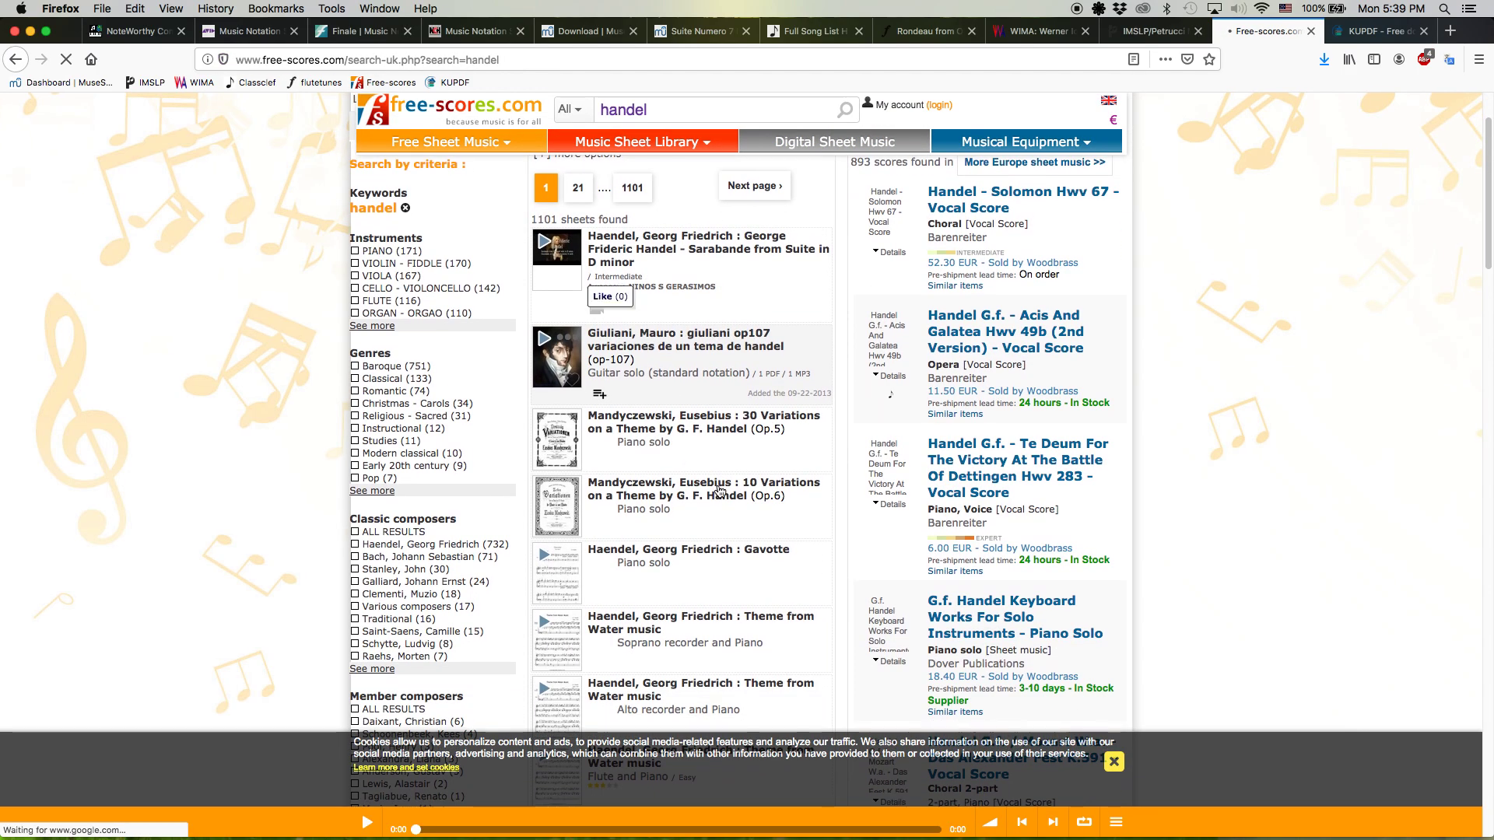
scroll(719, 473, "down", 2)
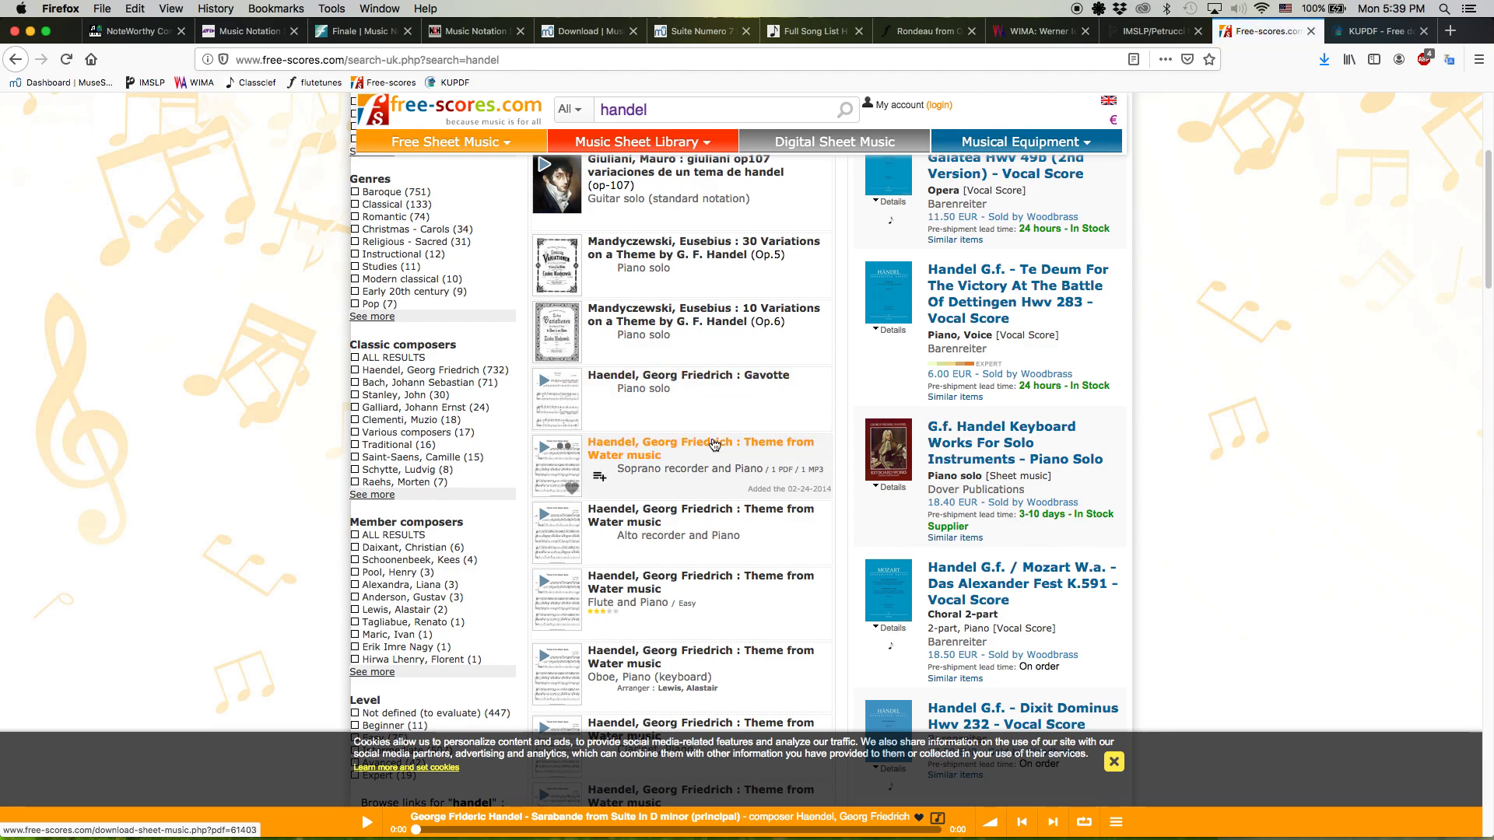
scroll(668, 528, "down", 2)
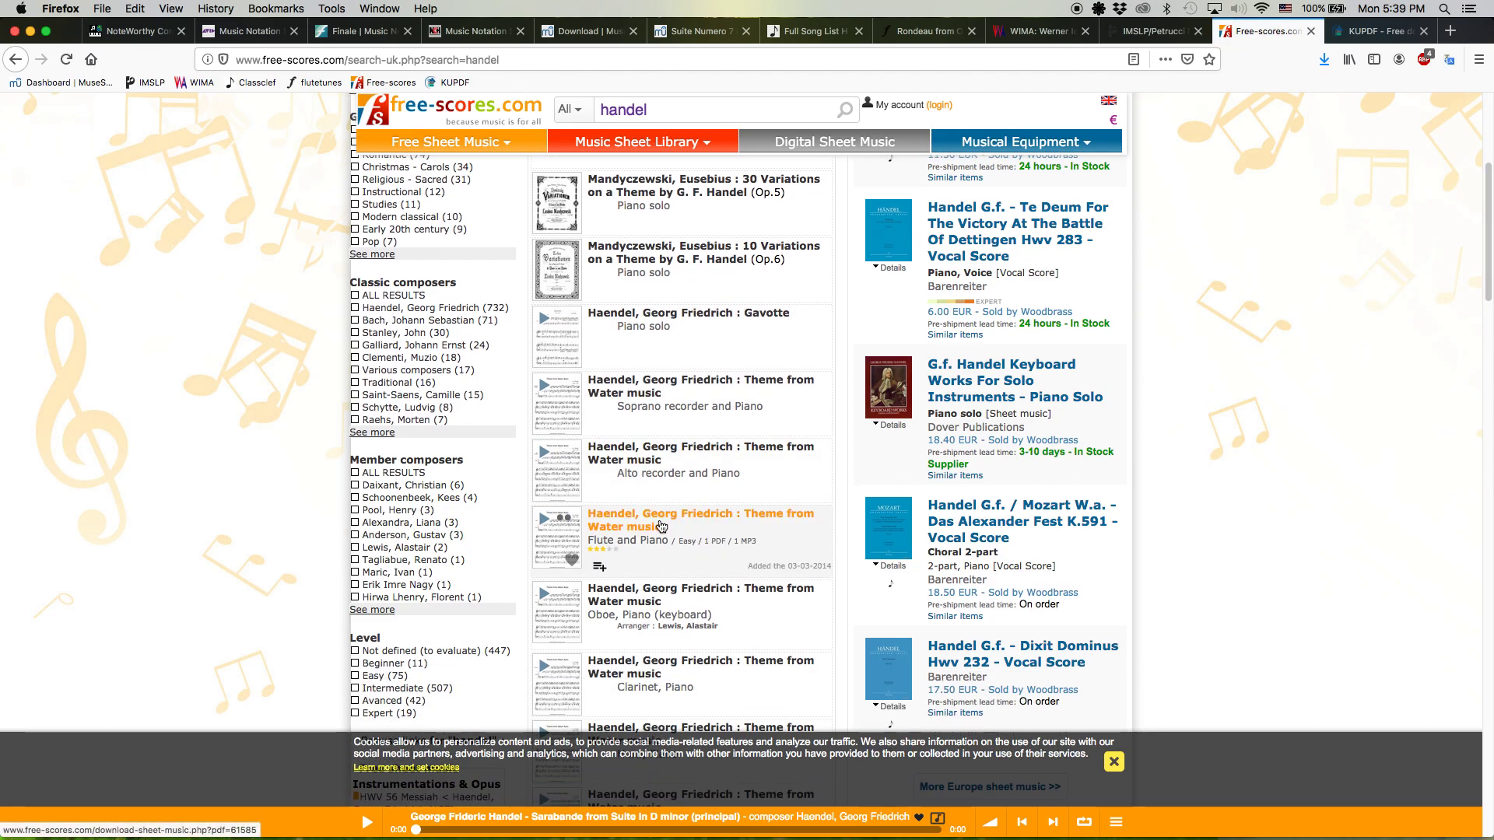
Open Handel's Theme from Water music for clarinet and piano, examine its download options, and return to the search results.
scroll(669, 531, "down", 4)
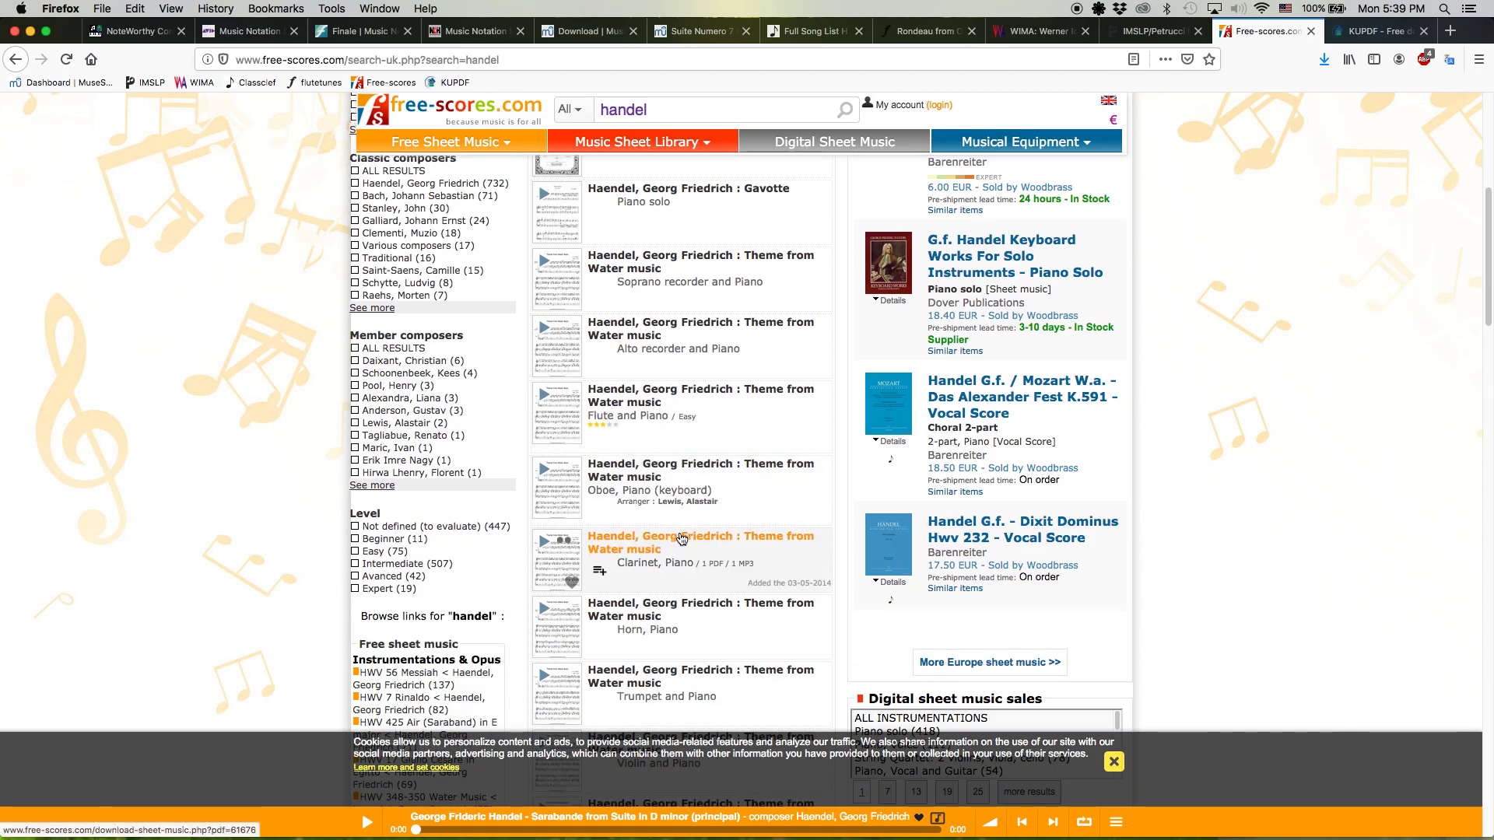
scroll(677, 545, "down", 2)
left_click(612, 478)
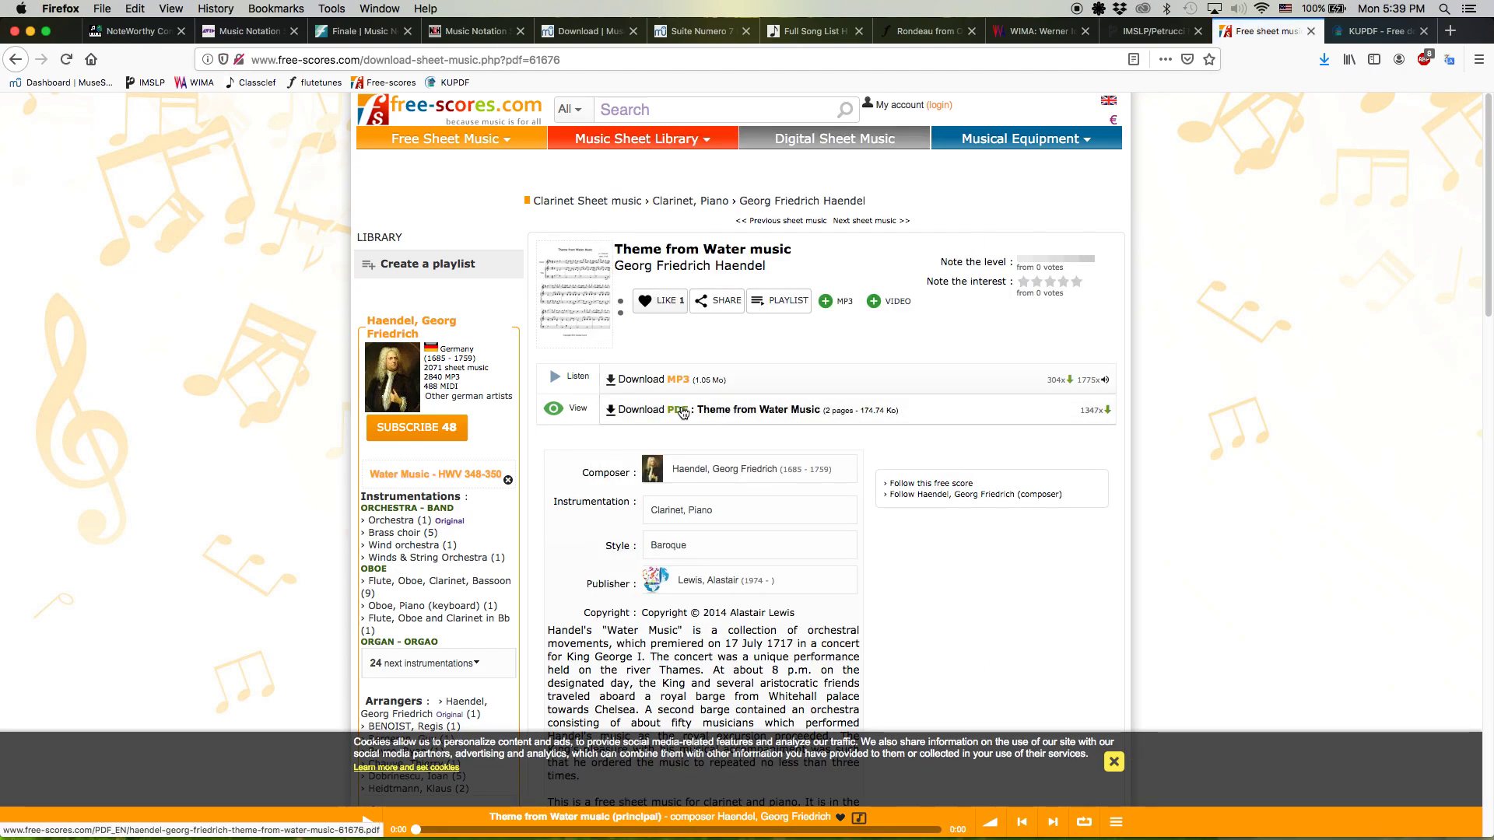
mouse_move(571, 283)
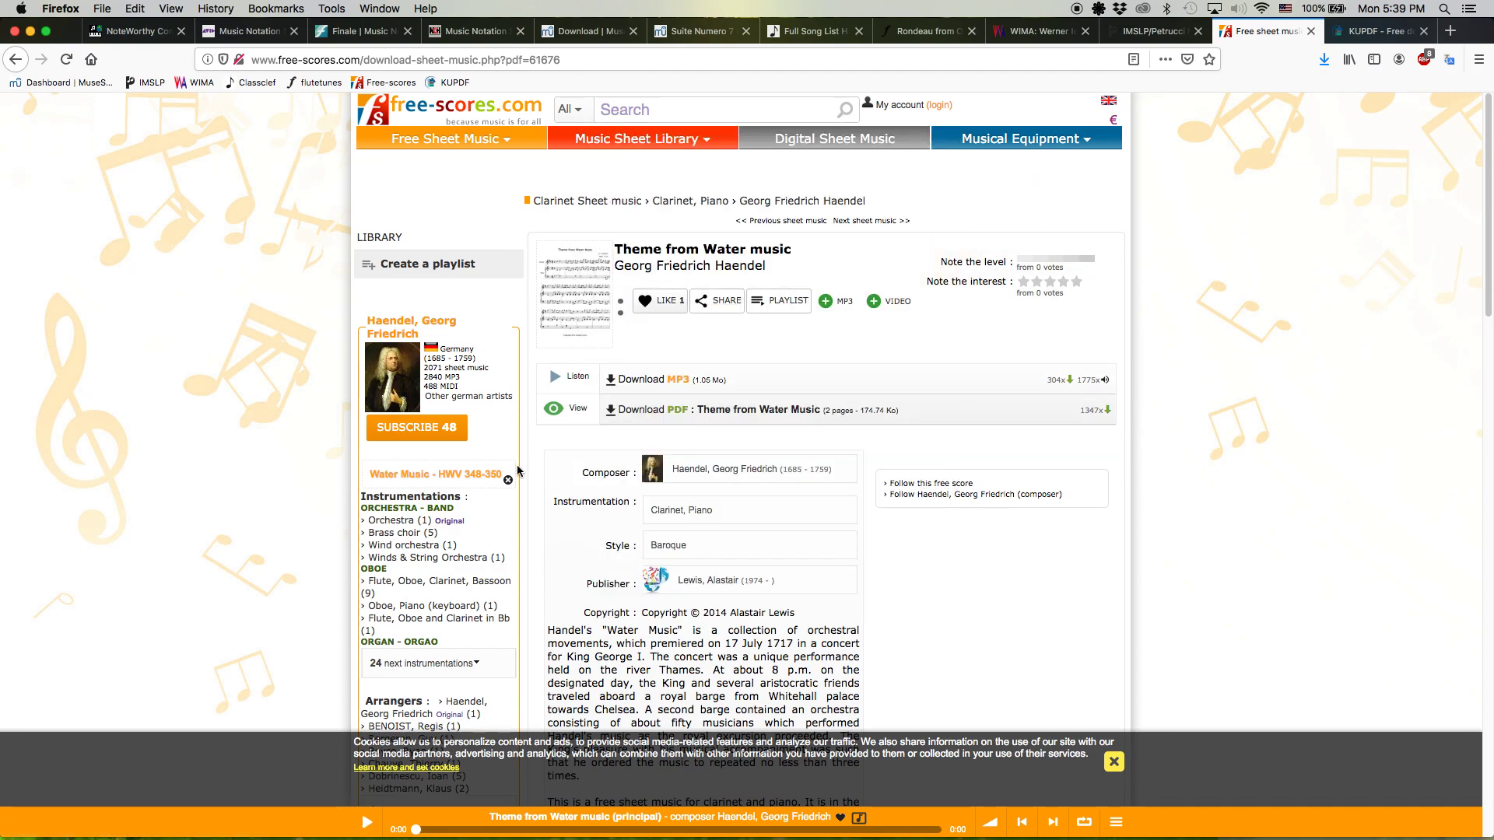
left_click(15, 58)
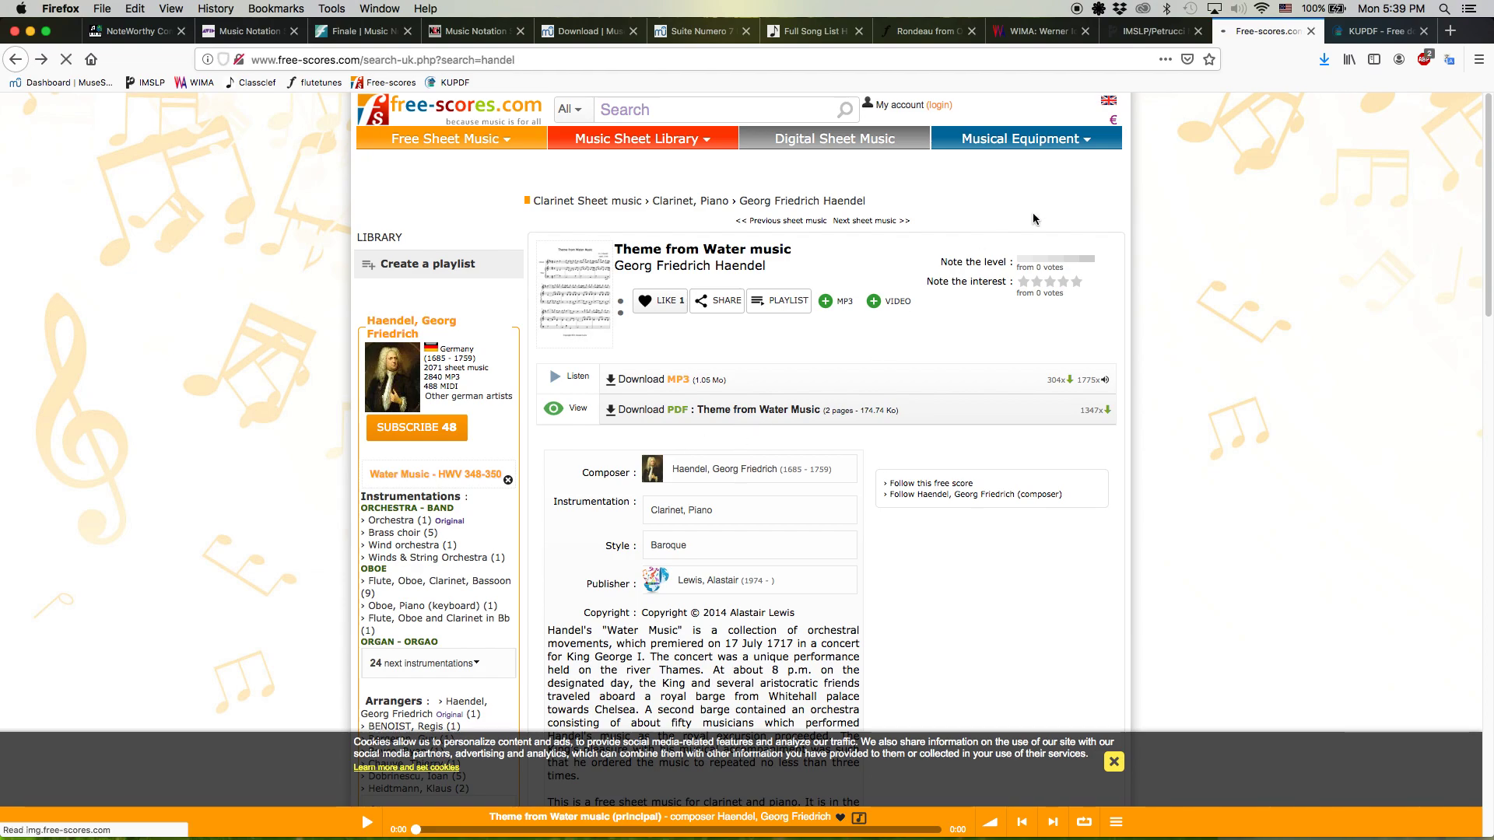
View the KUPDF home page and open the bookmarked Dave's J.S. Bach Page of John Sankey's MIDI sequences in a new tab.
left_click(1346, 33)
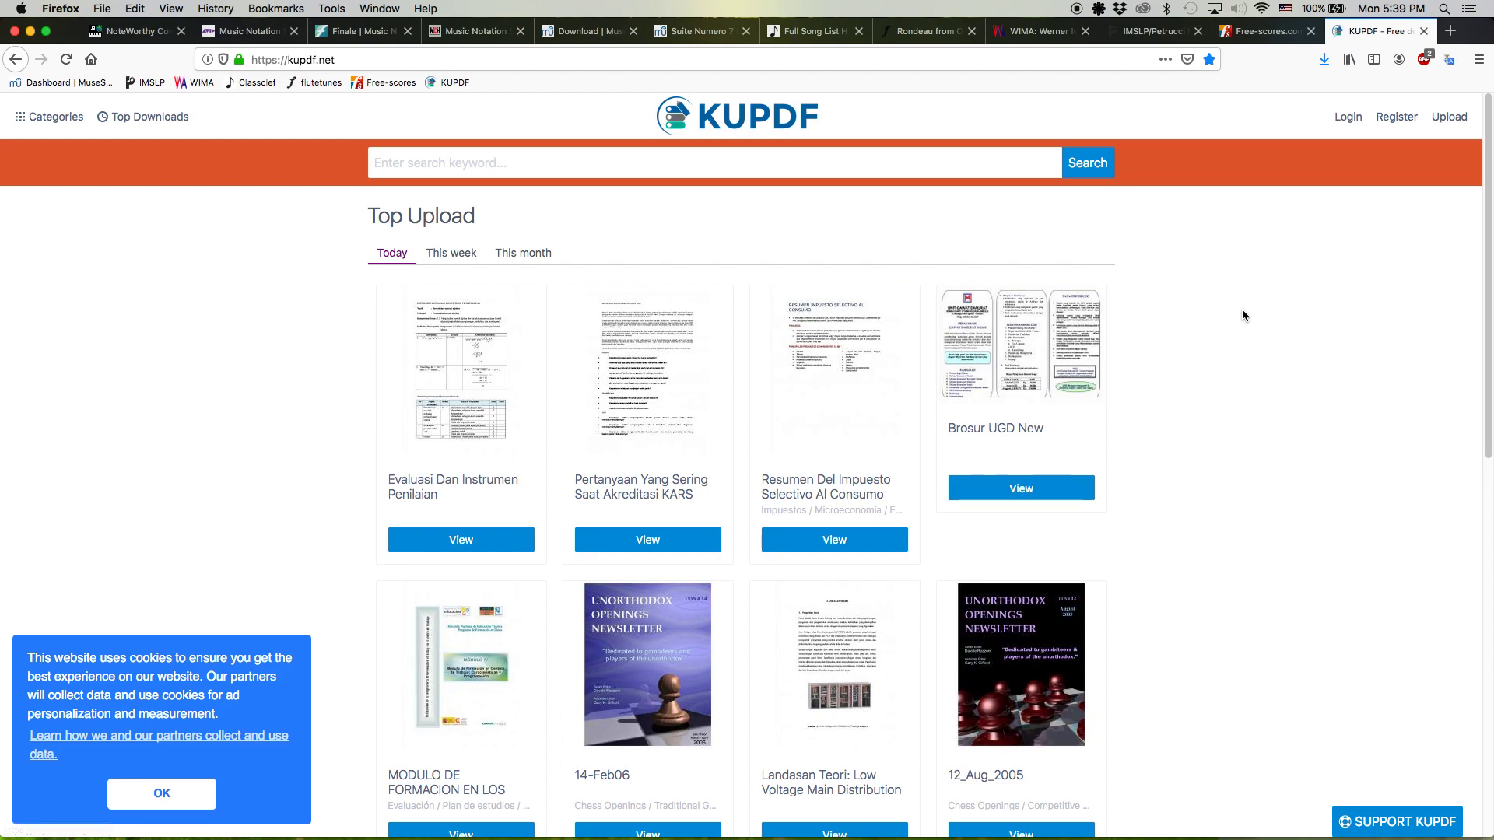
left_click(1449, 30)
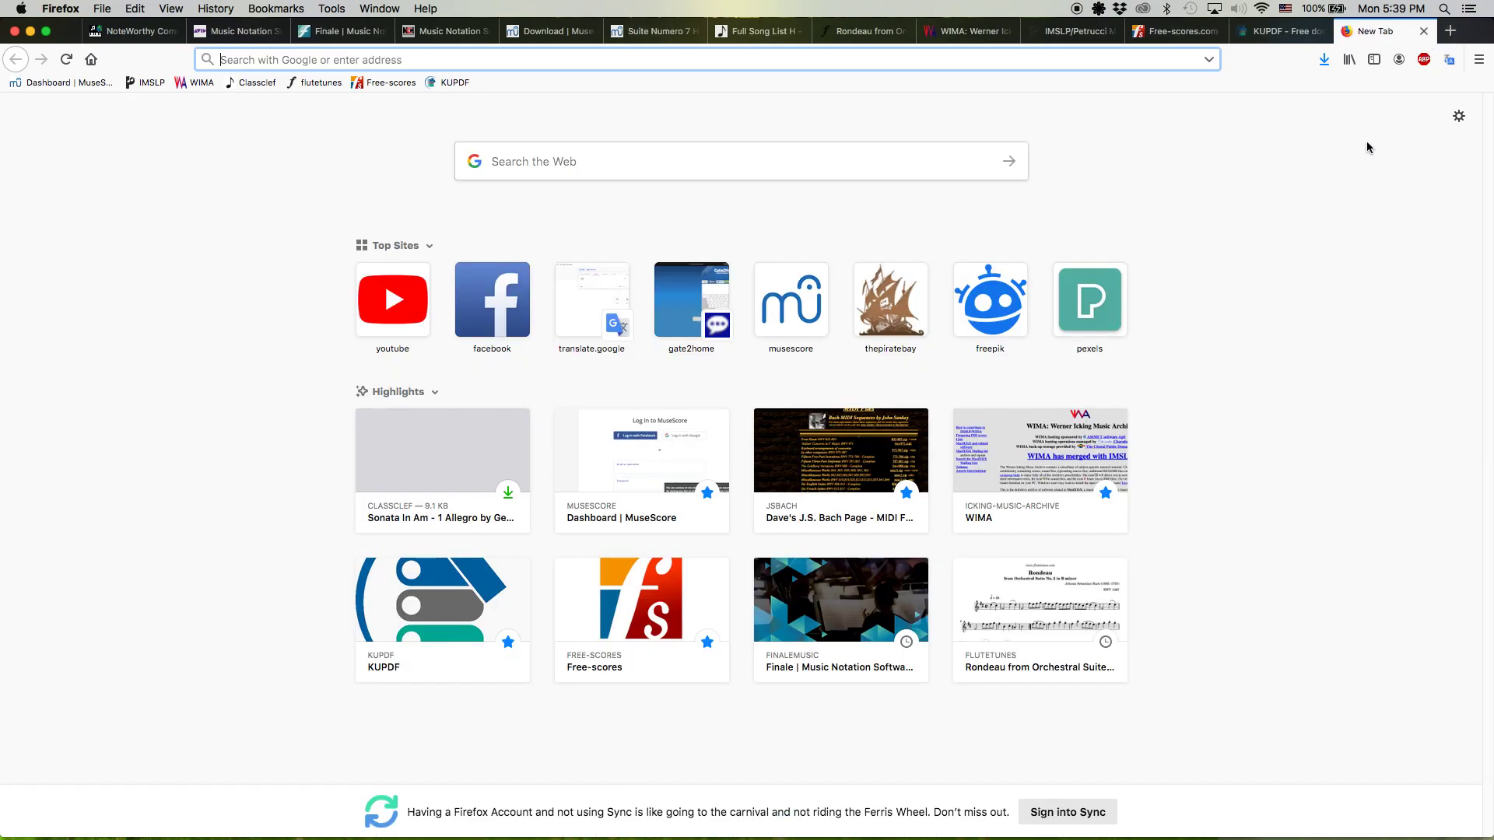
left_click(294, 8)
scroll(537, 770, "down", 10)
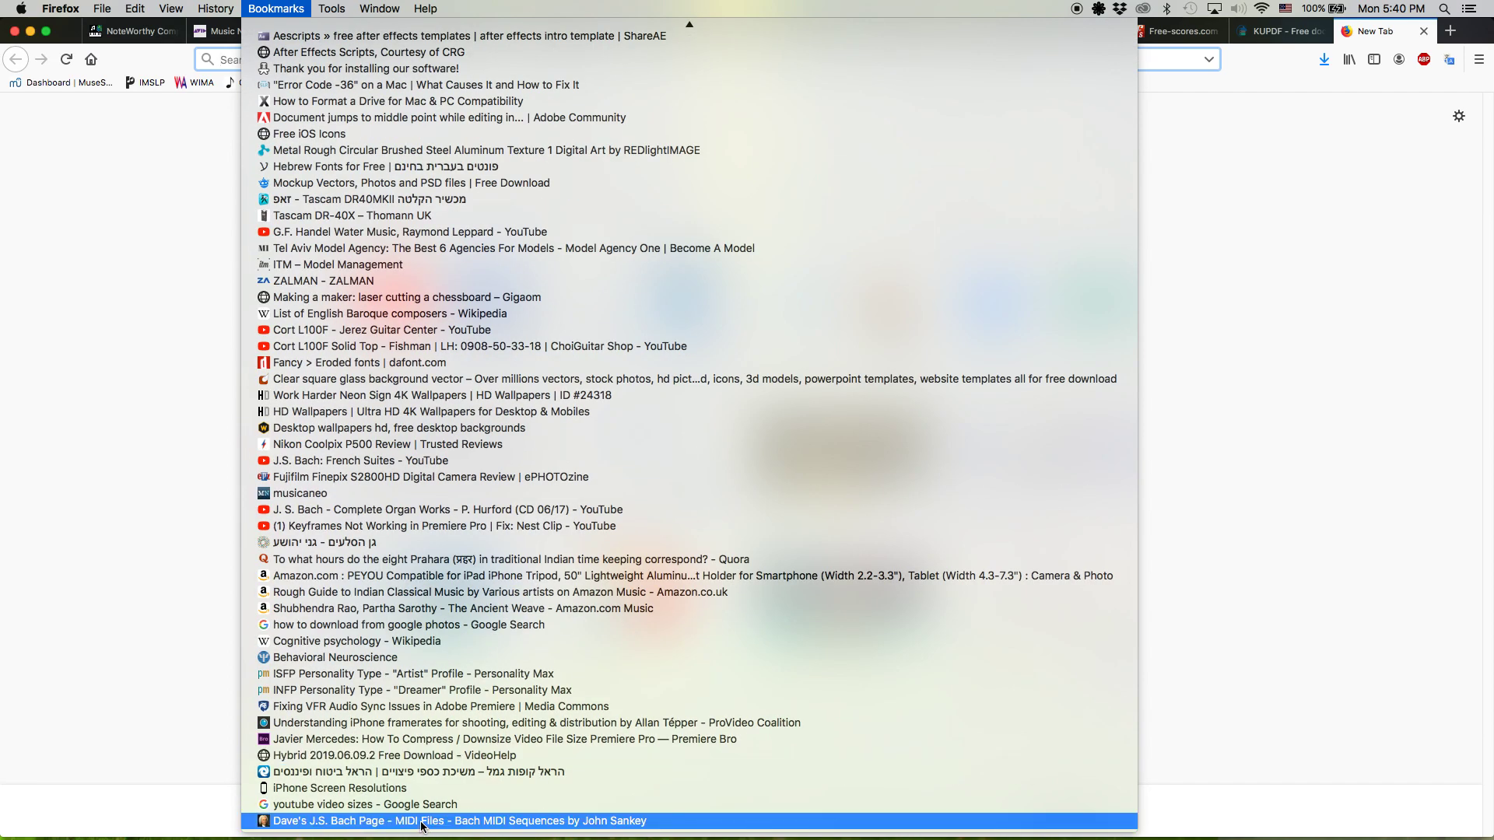
left_click(421, 822)
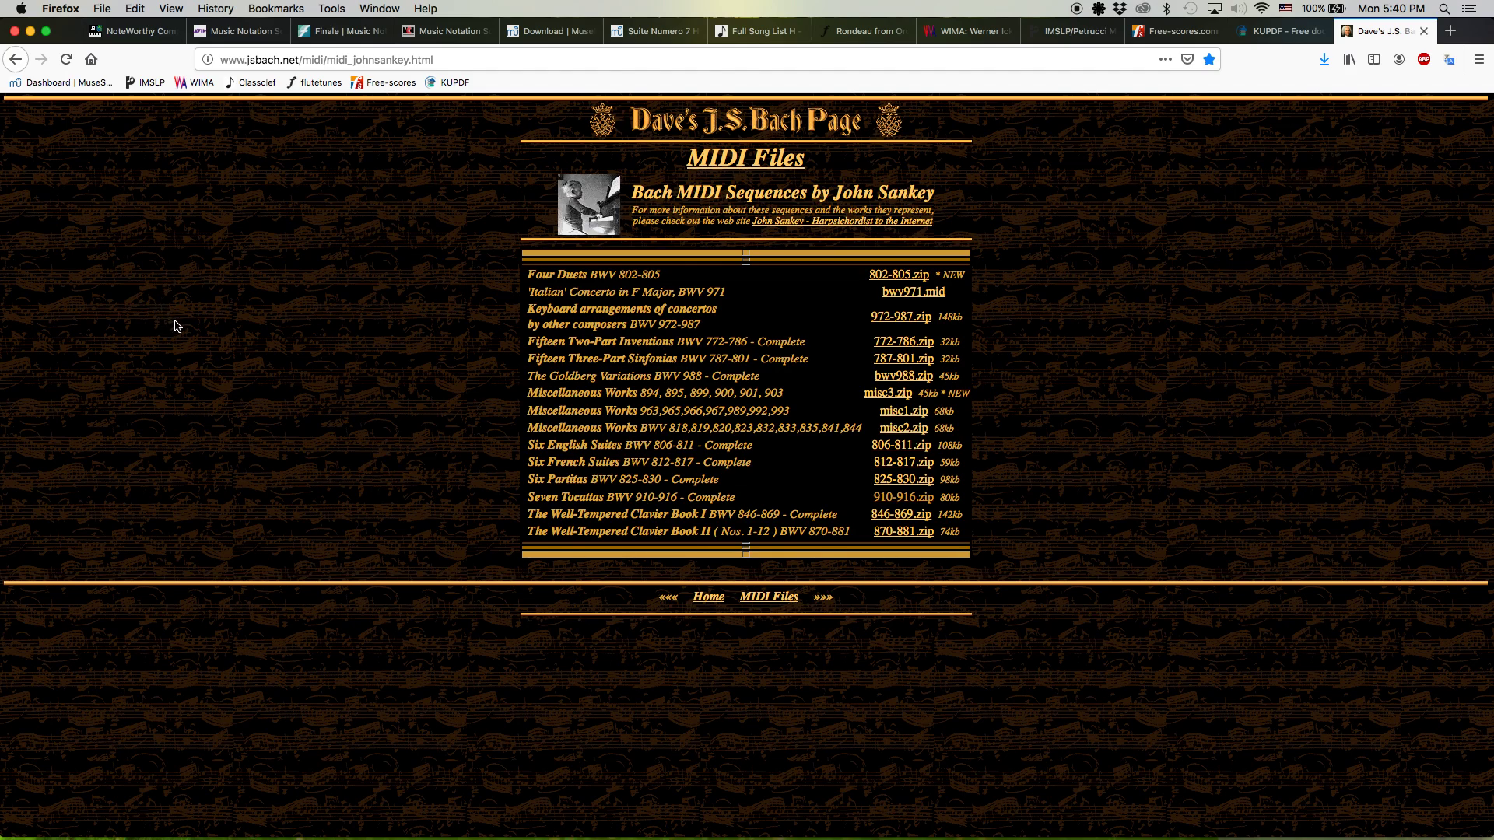
Reveal the Downloads folder in Finder and open "Sonata In Am - 1 Allegro by George Friedrick Handel.mid" with MuseScore 2.
key("super+h")
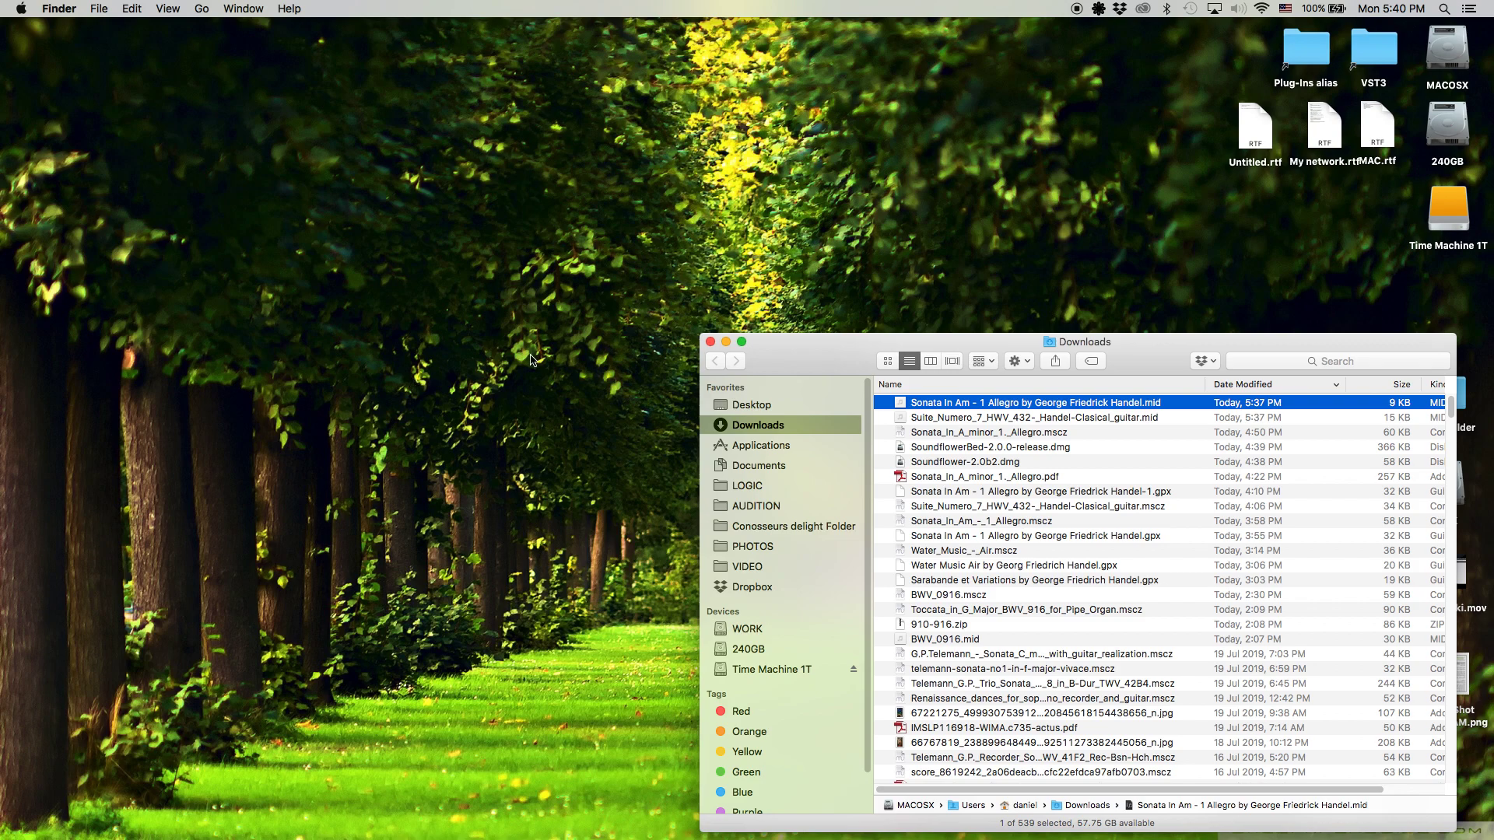
left_click_drag(819, 365, 770, 208)
left_click_drag(1243, 712, 1450, 767)
left_click(774, 201)
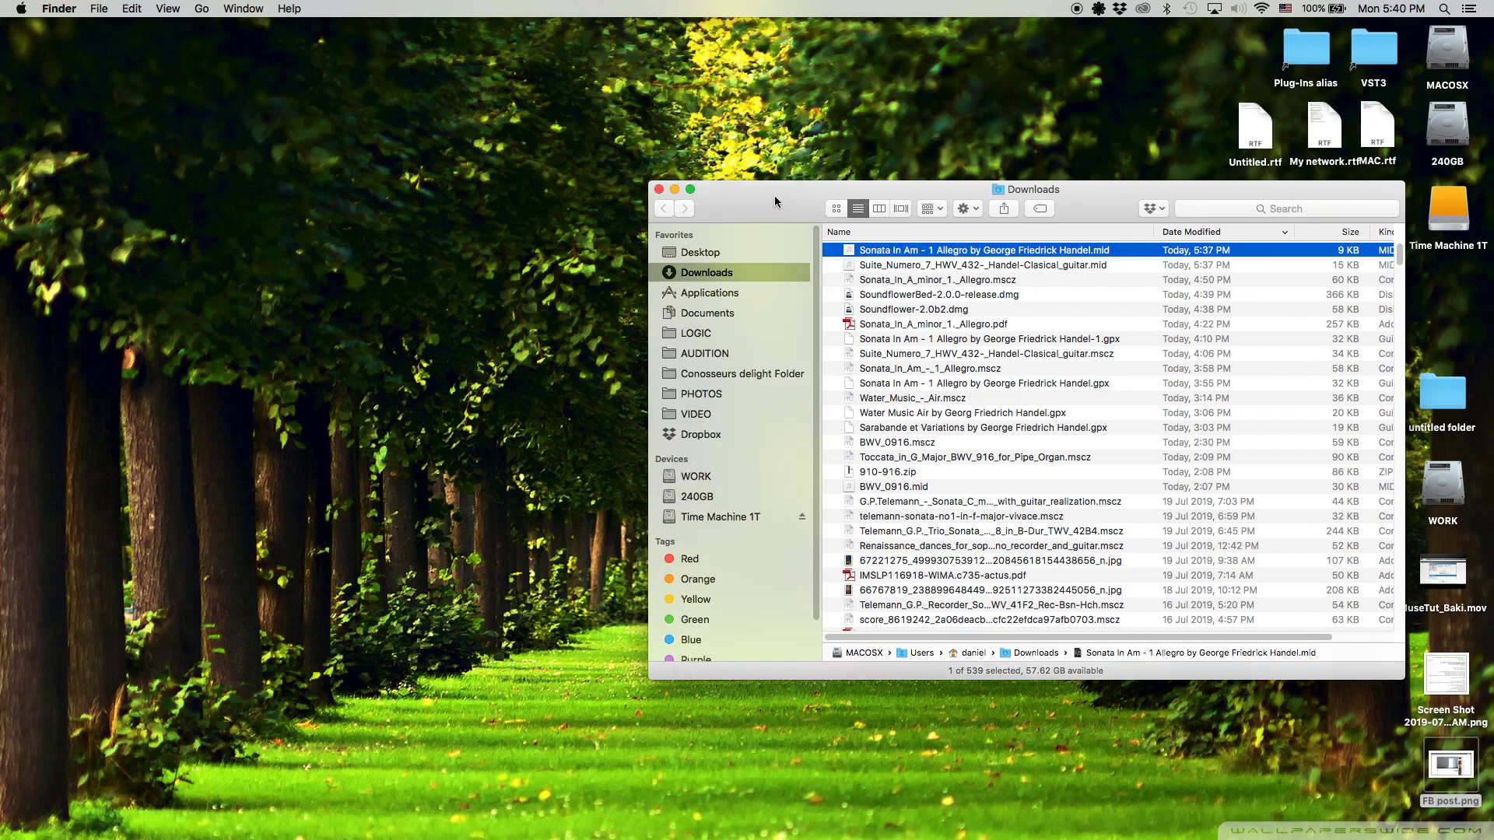
mouse_move(1408, 828)
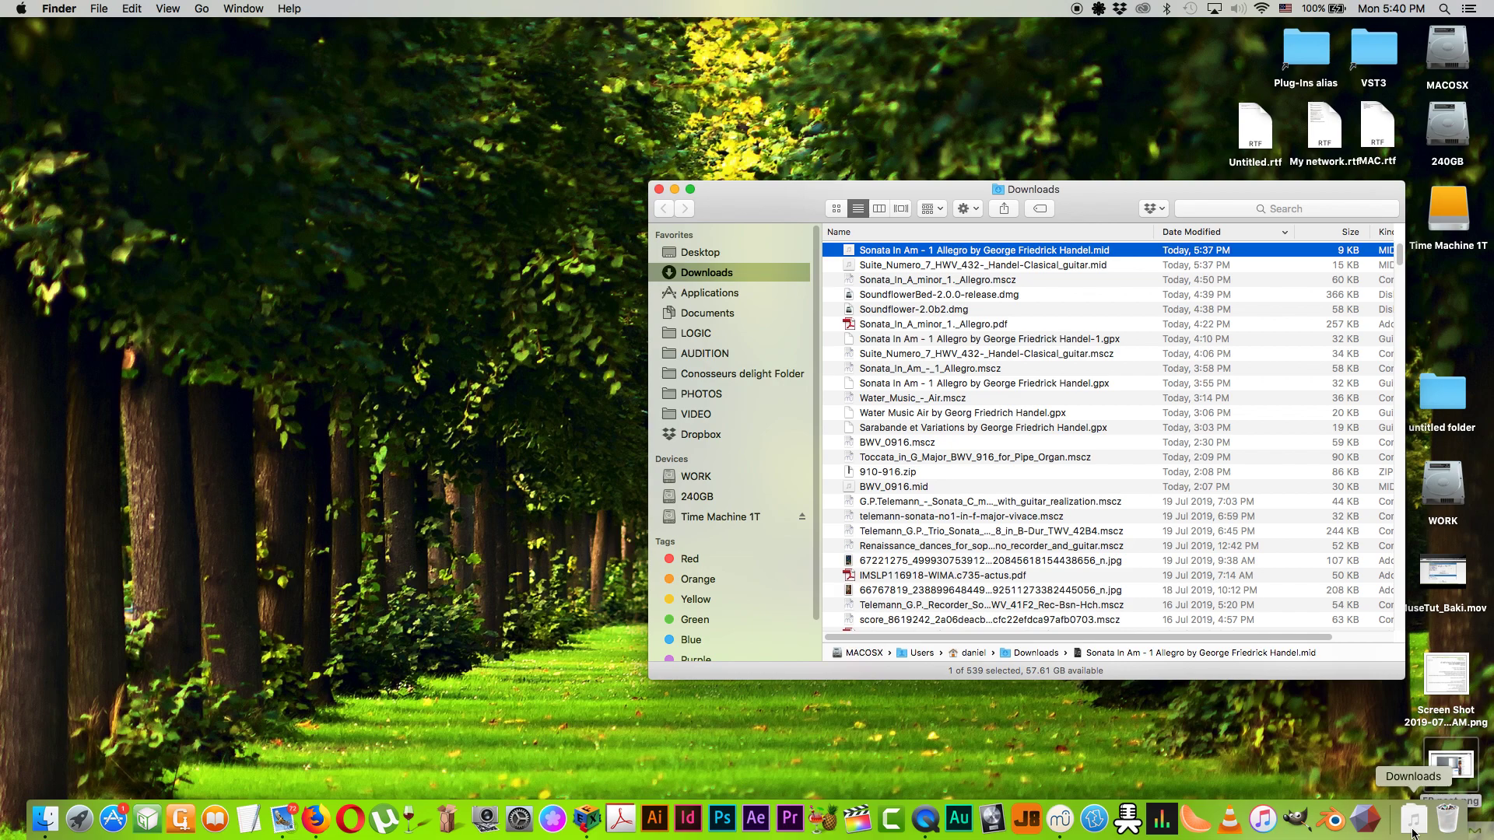
right_click(876, 256)
mouse_move(978, 276)
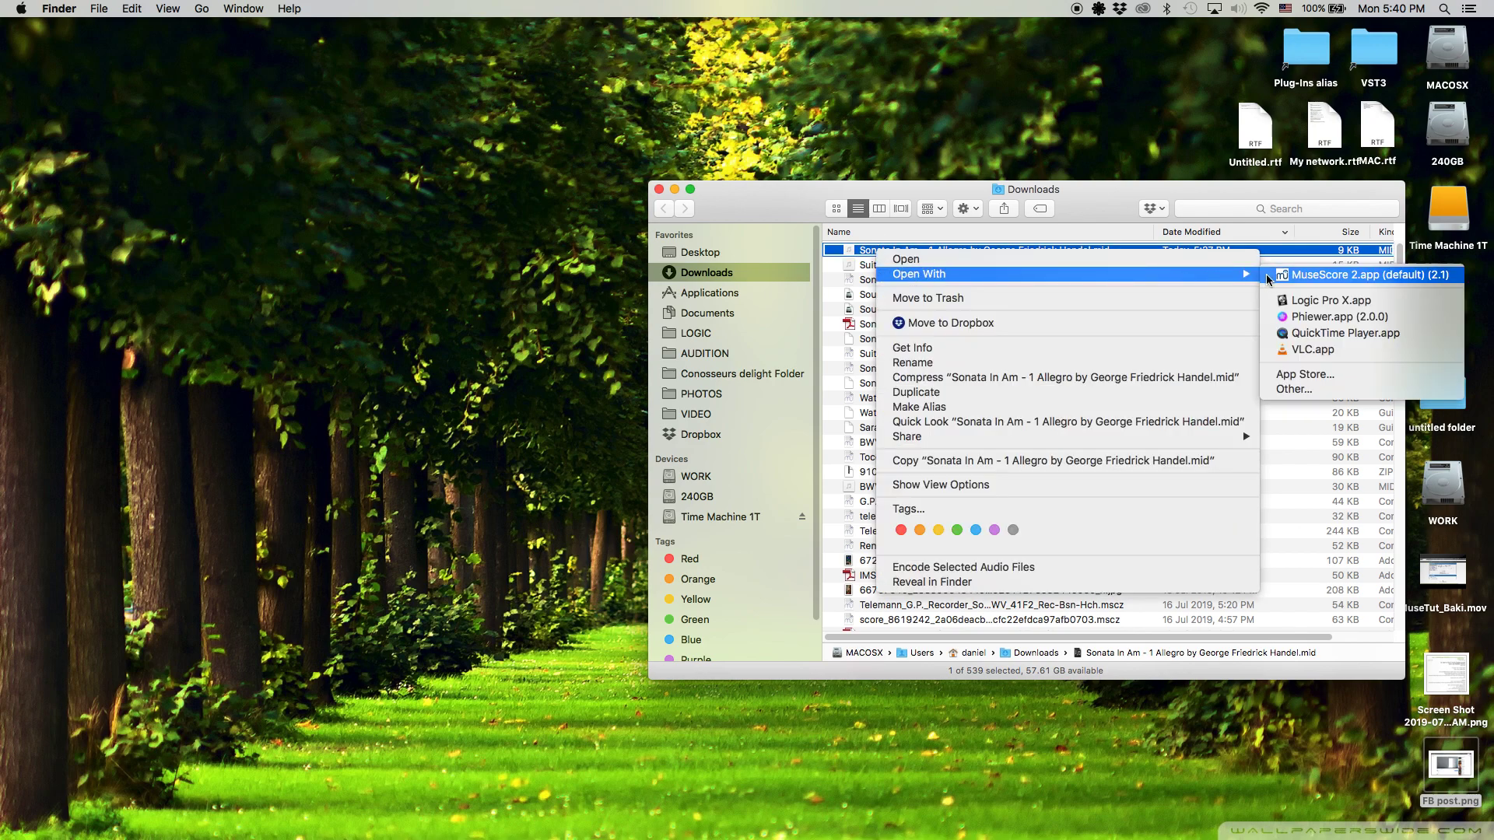
left_click(1285, 277)
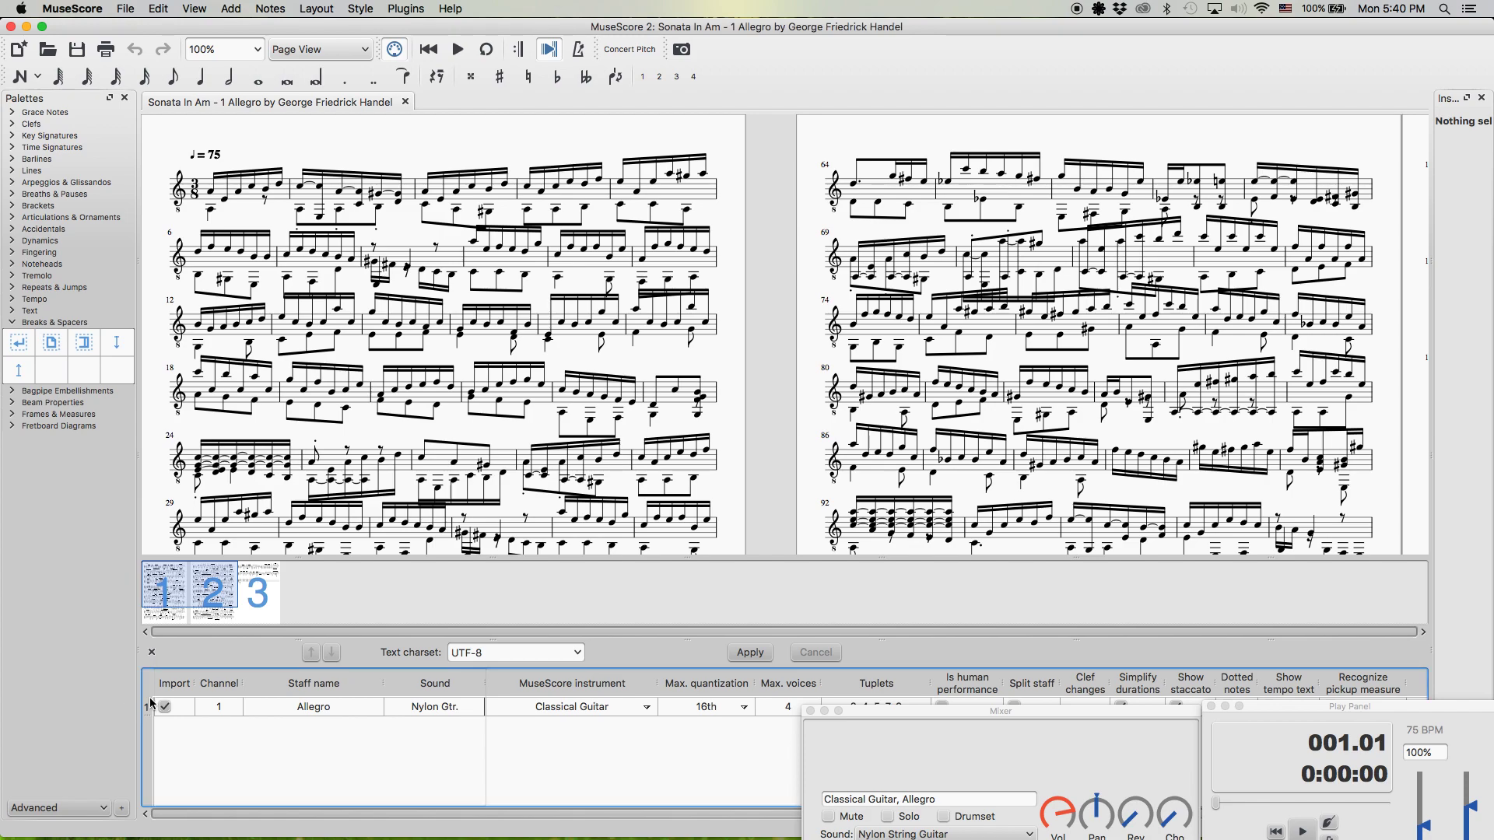
Close the MIDI import panel, and hide the Navigator and show it again.
left_click(153, 654)
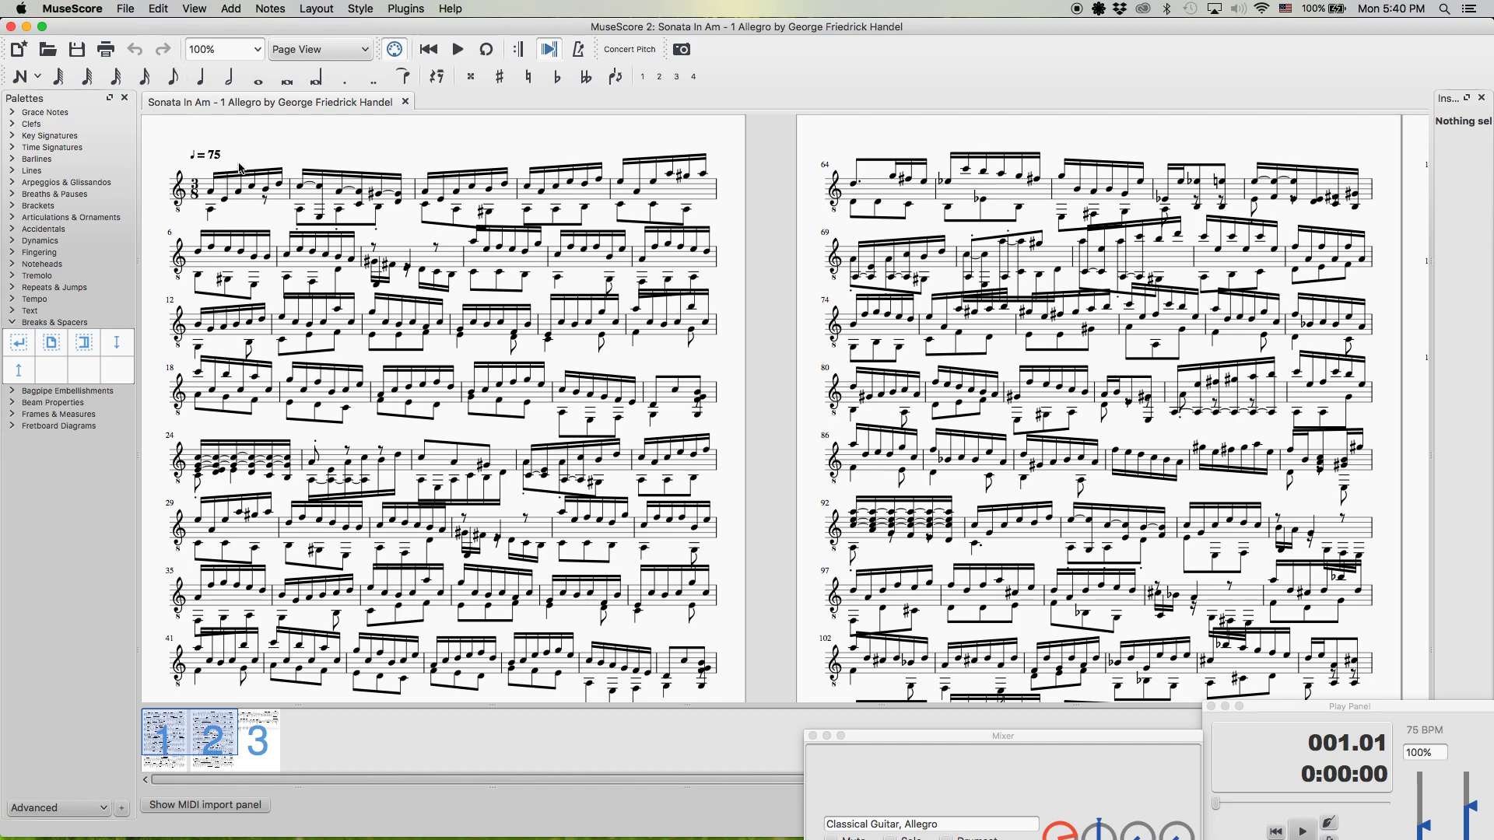
left_click(194, 9)
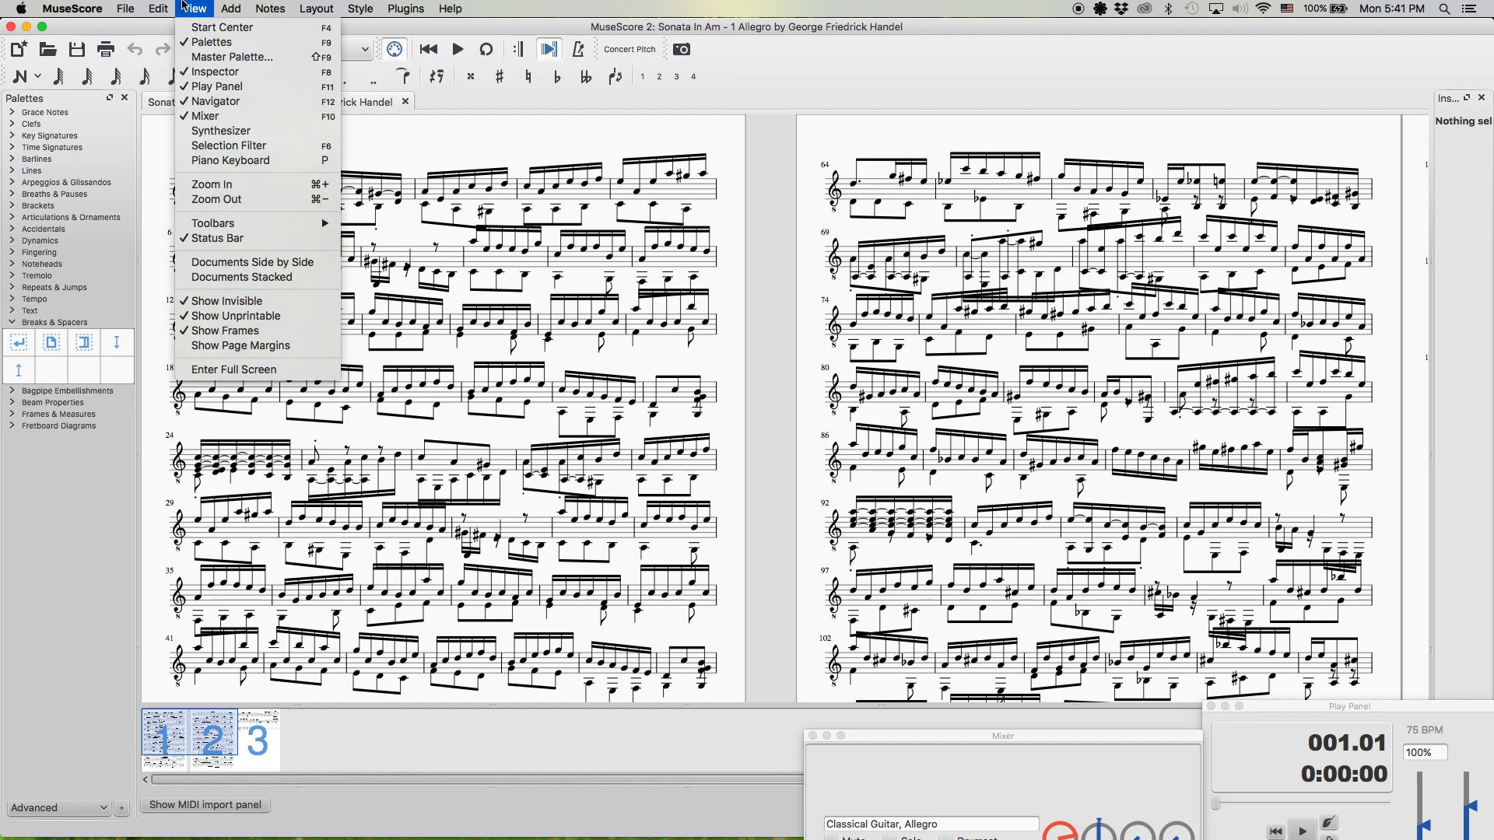
left_click(216, 103)
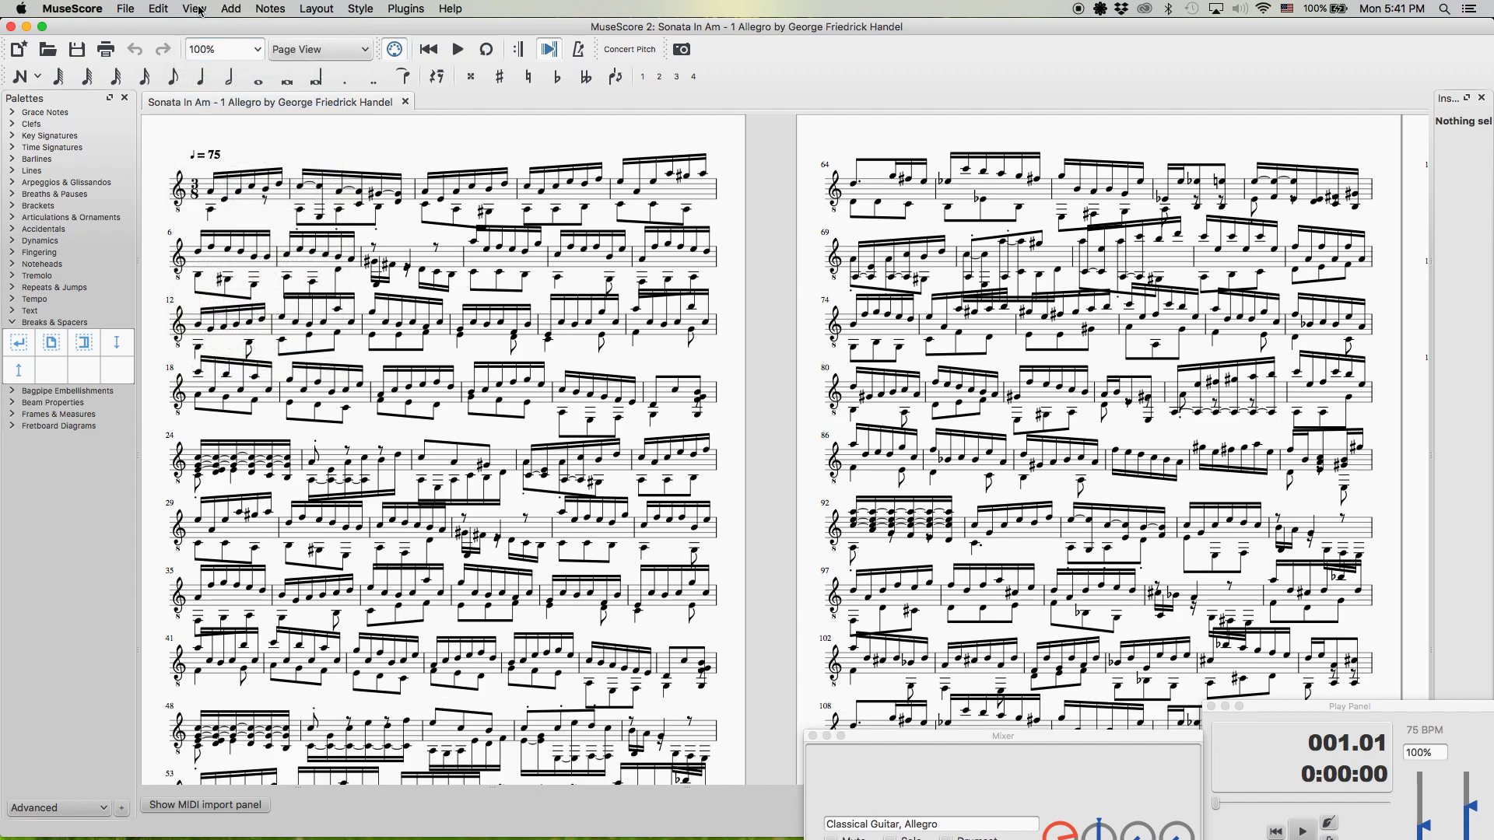
left_click(194, 9)
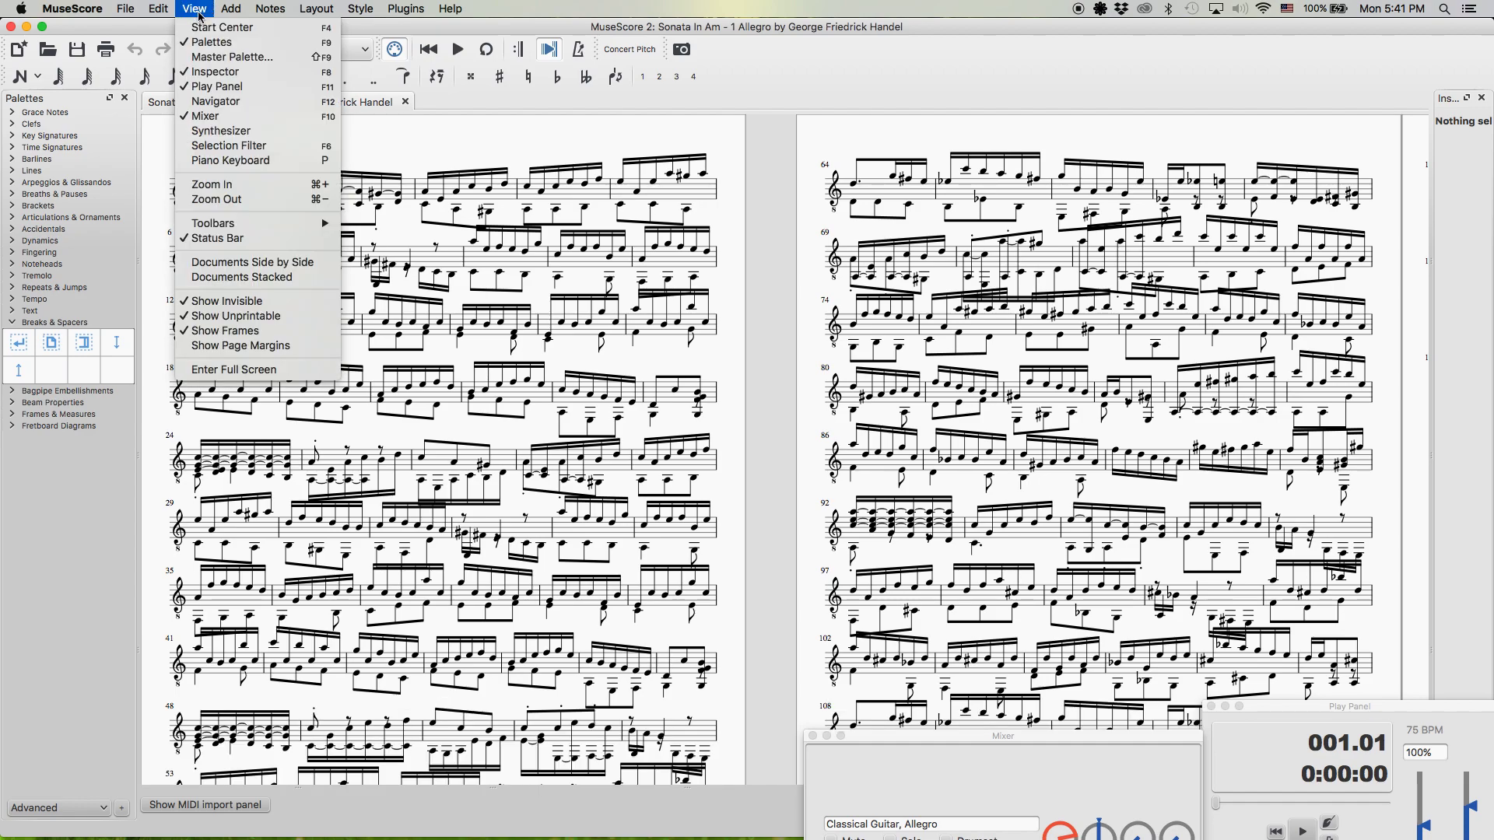
left_click(216, 102)
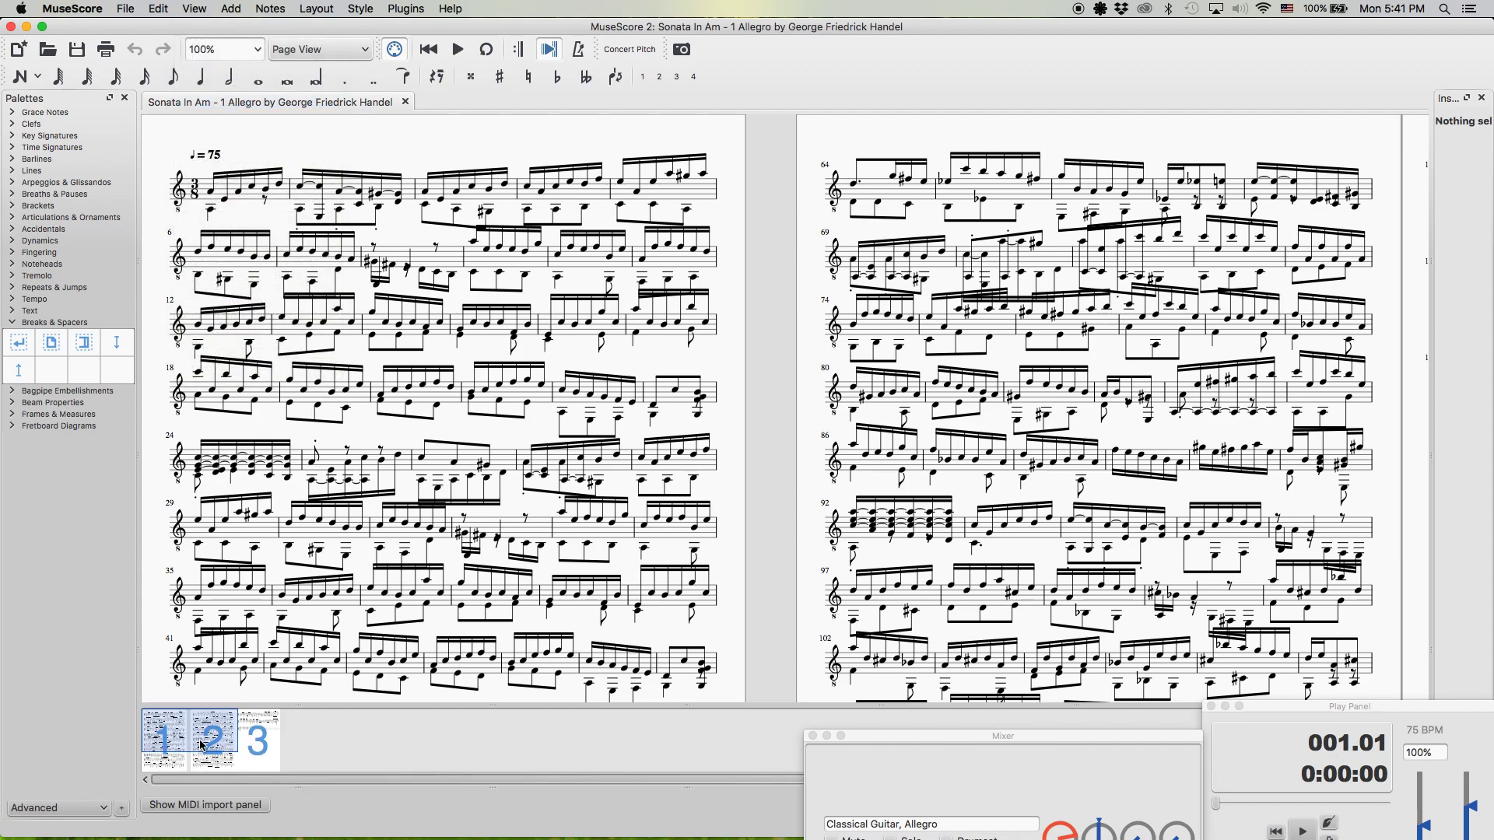
Look over the imported sonata score and collapse the Breaks & Spacers palette.
left_click(262, 735)
mouse_move(262, 734)
left_mouse_down()
mouse_move(200, 721)
mouse_move(234, 727)
mouse_move(210, 737)
mouse_move(251, 755)
mouse_move(200, 726)
mouse_move(256, 722)
left_mouse_up()
left_click_drag(212, 372, 777, 491)
left_click_drag(221, 147, 427, 143)
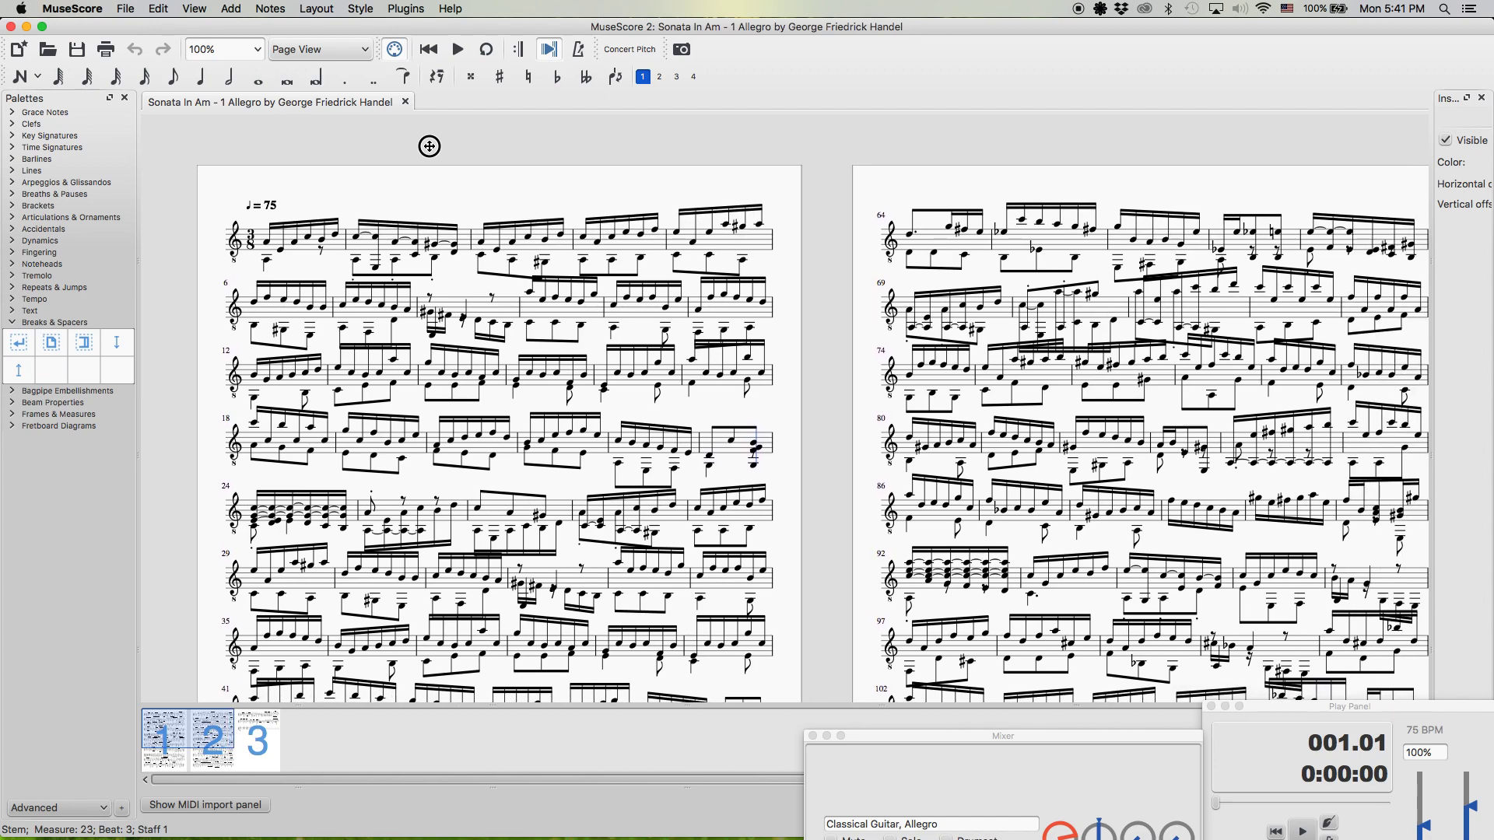
left_click(12, 322)
left_click(223, 139)
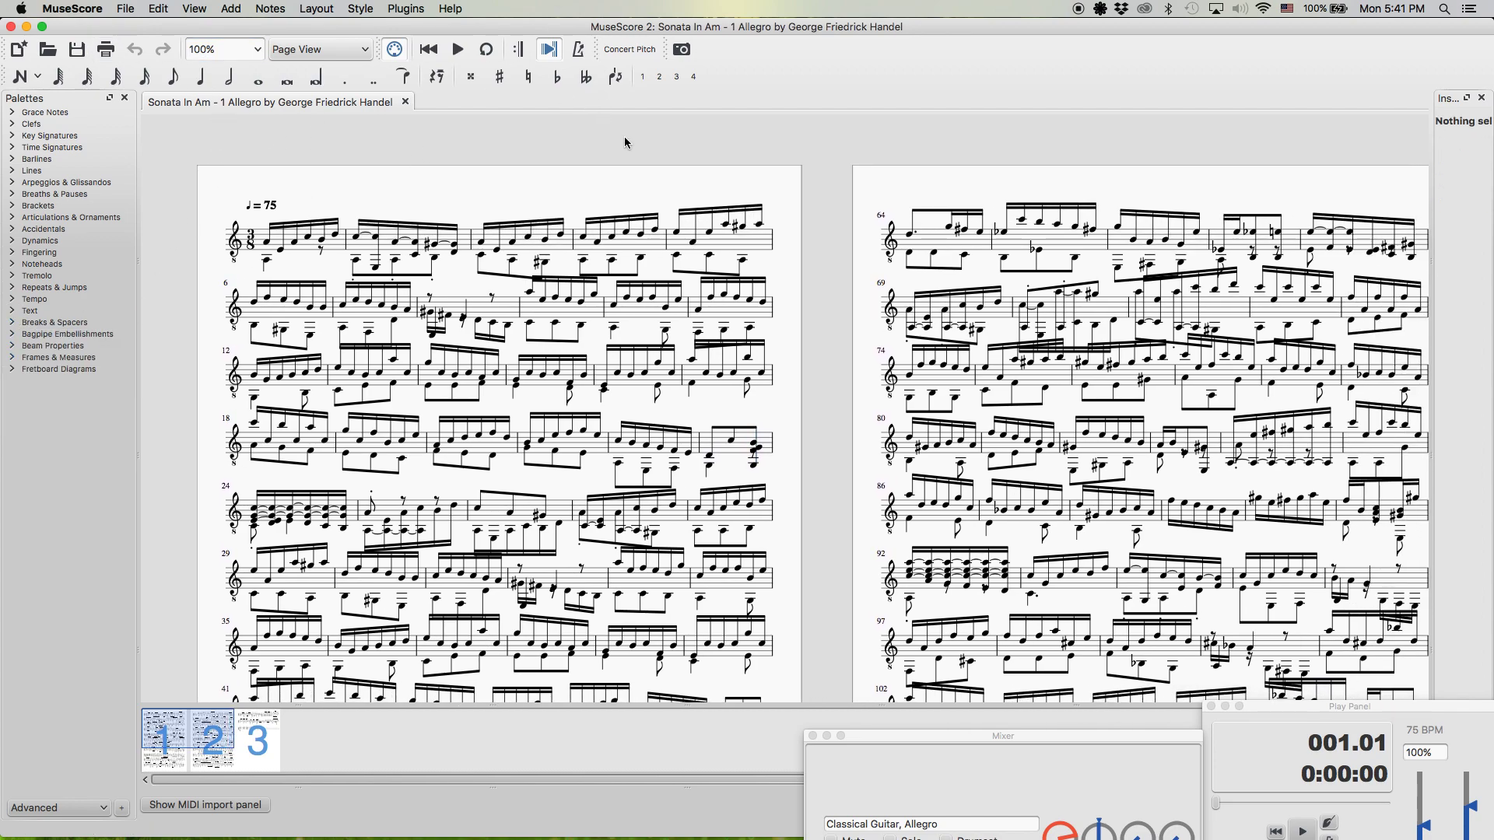
View the imported score's last page and return to its first page.
left_click_drag(324, 145, 322, 141)
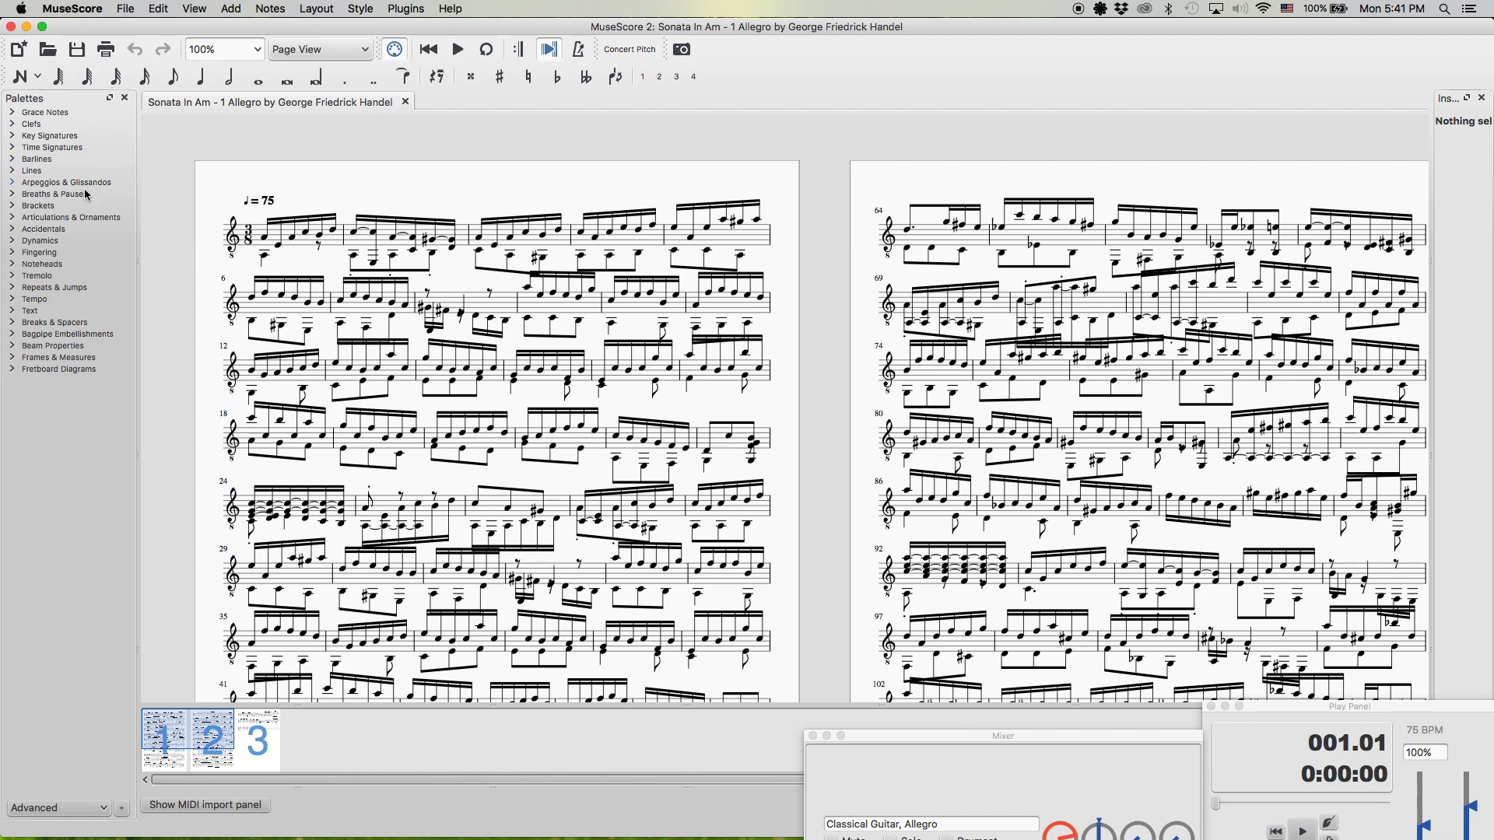
left_click(13, 188)
left_click(13, 187)
left_click_drag(473, 135, 700, 133)
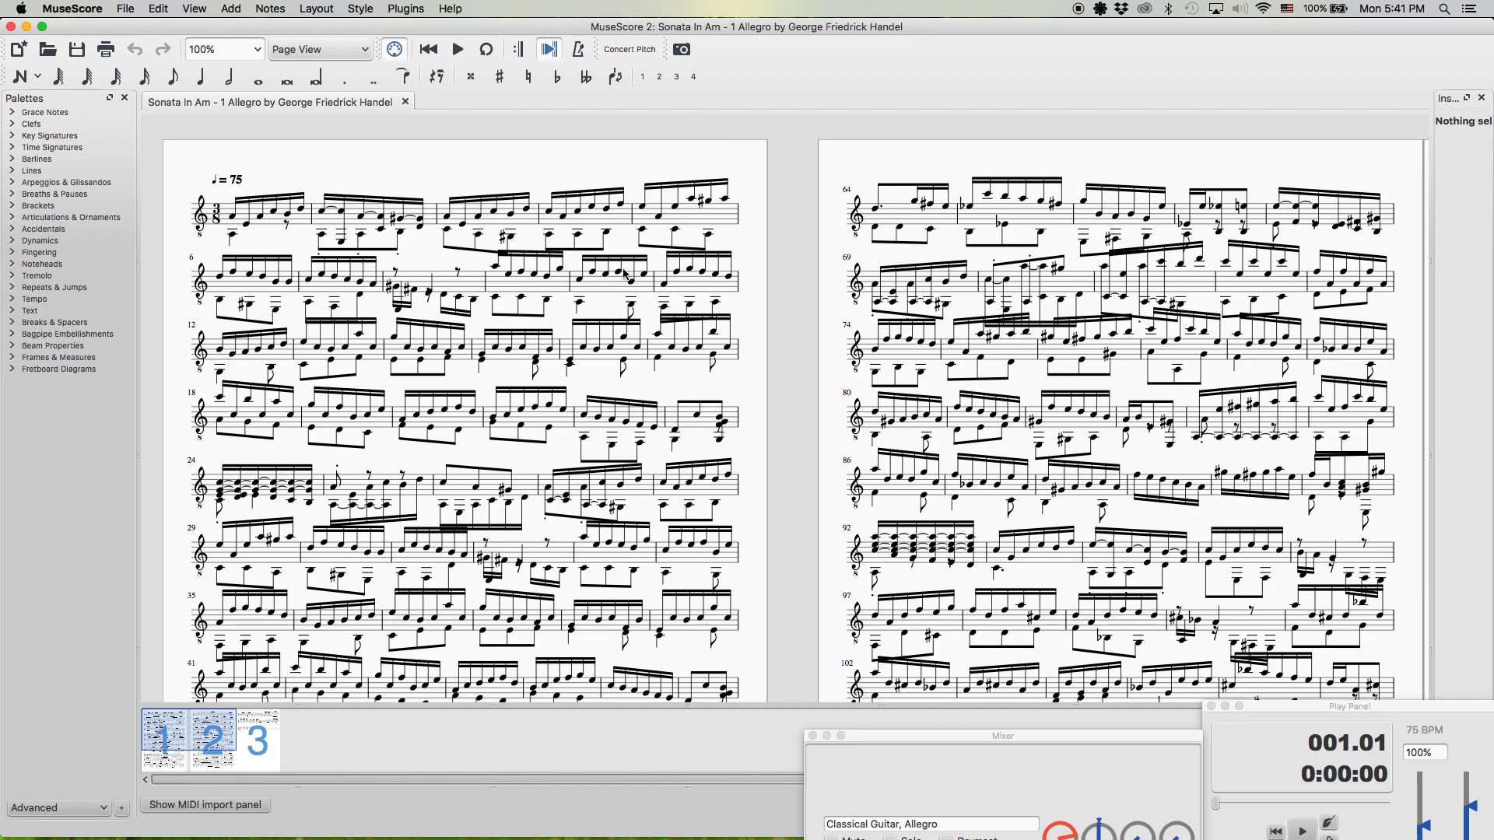
left_click(257, 729)
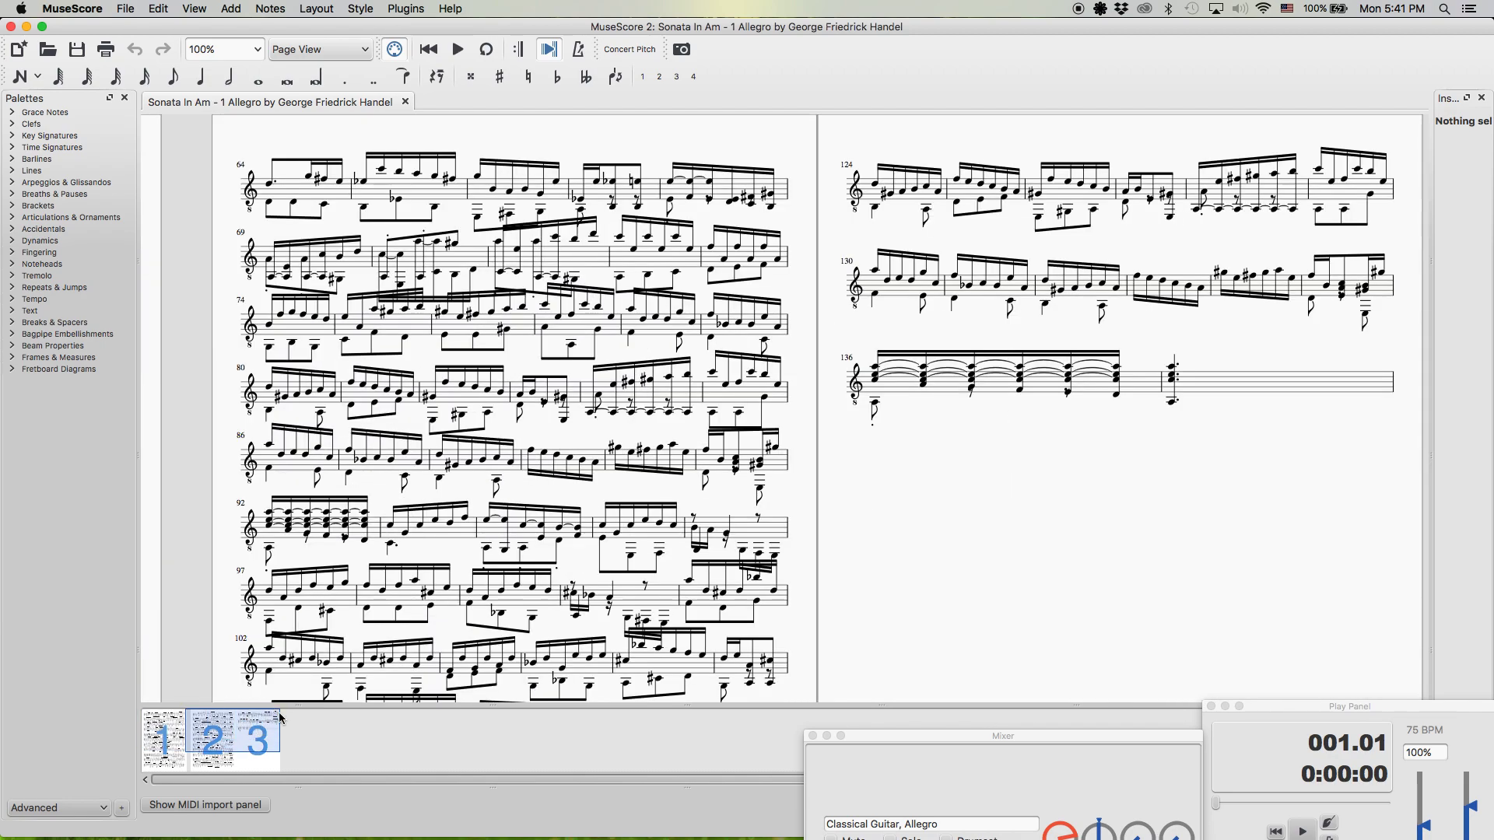
left_click(167, 732)
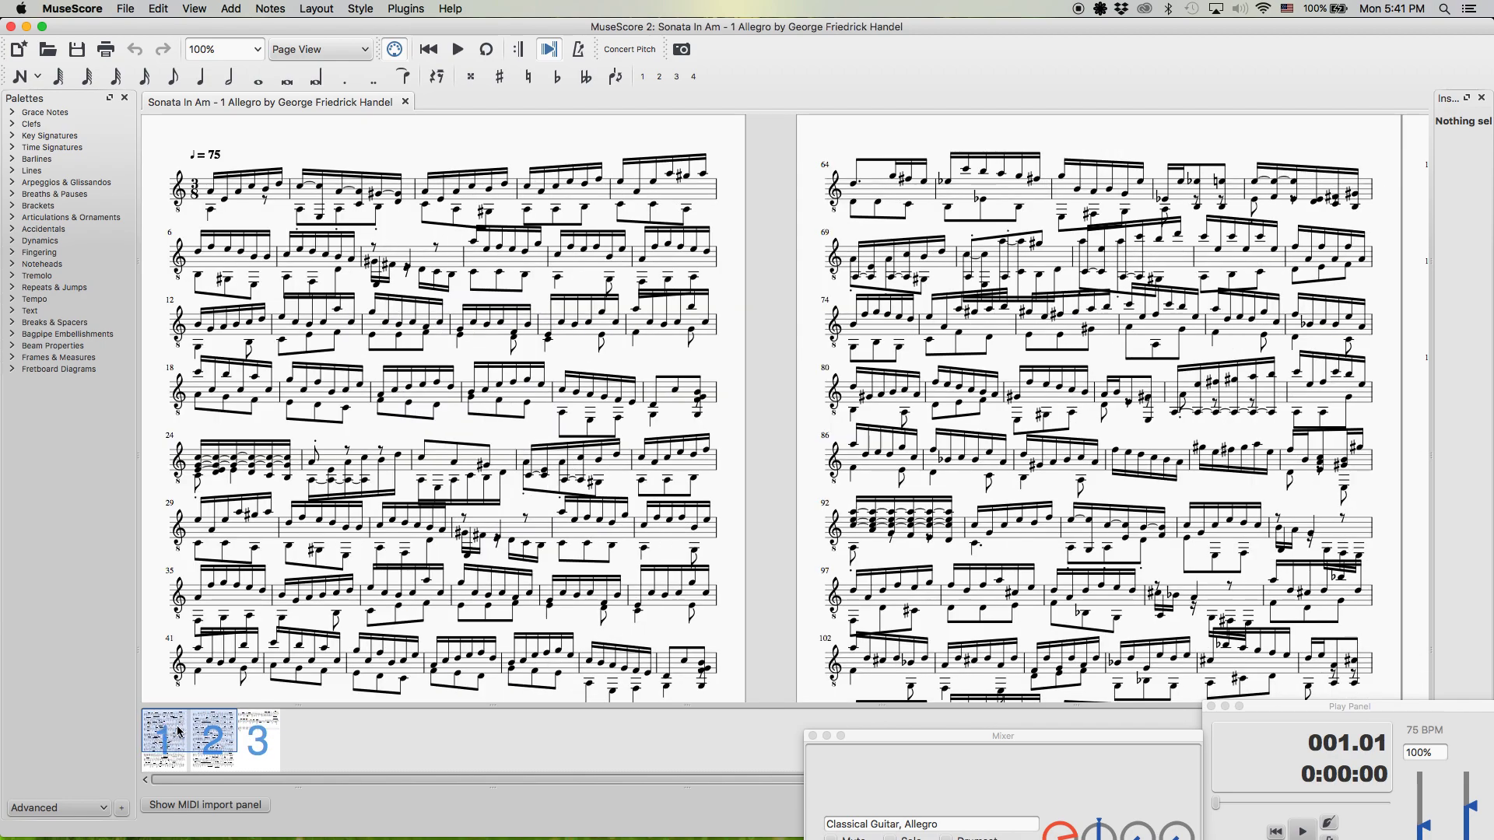
Open Sonata_In_A_minor_1._Allegro.mscz from the Downloads folder to compare it with the MIDI import, and close that score.
key("super+h")
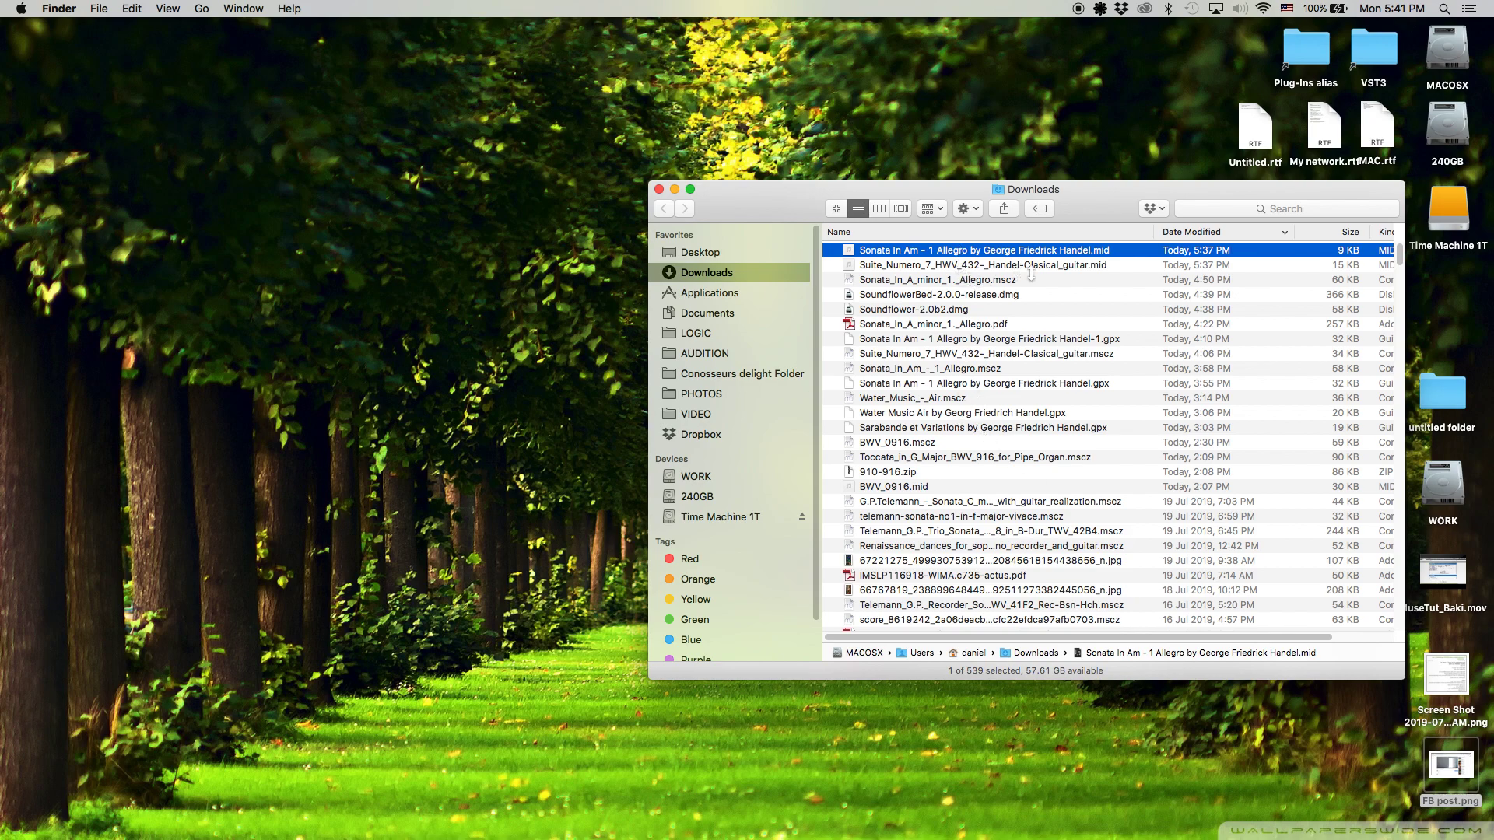
left_click(1004, 294)
left_click(1004, 283)
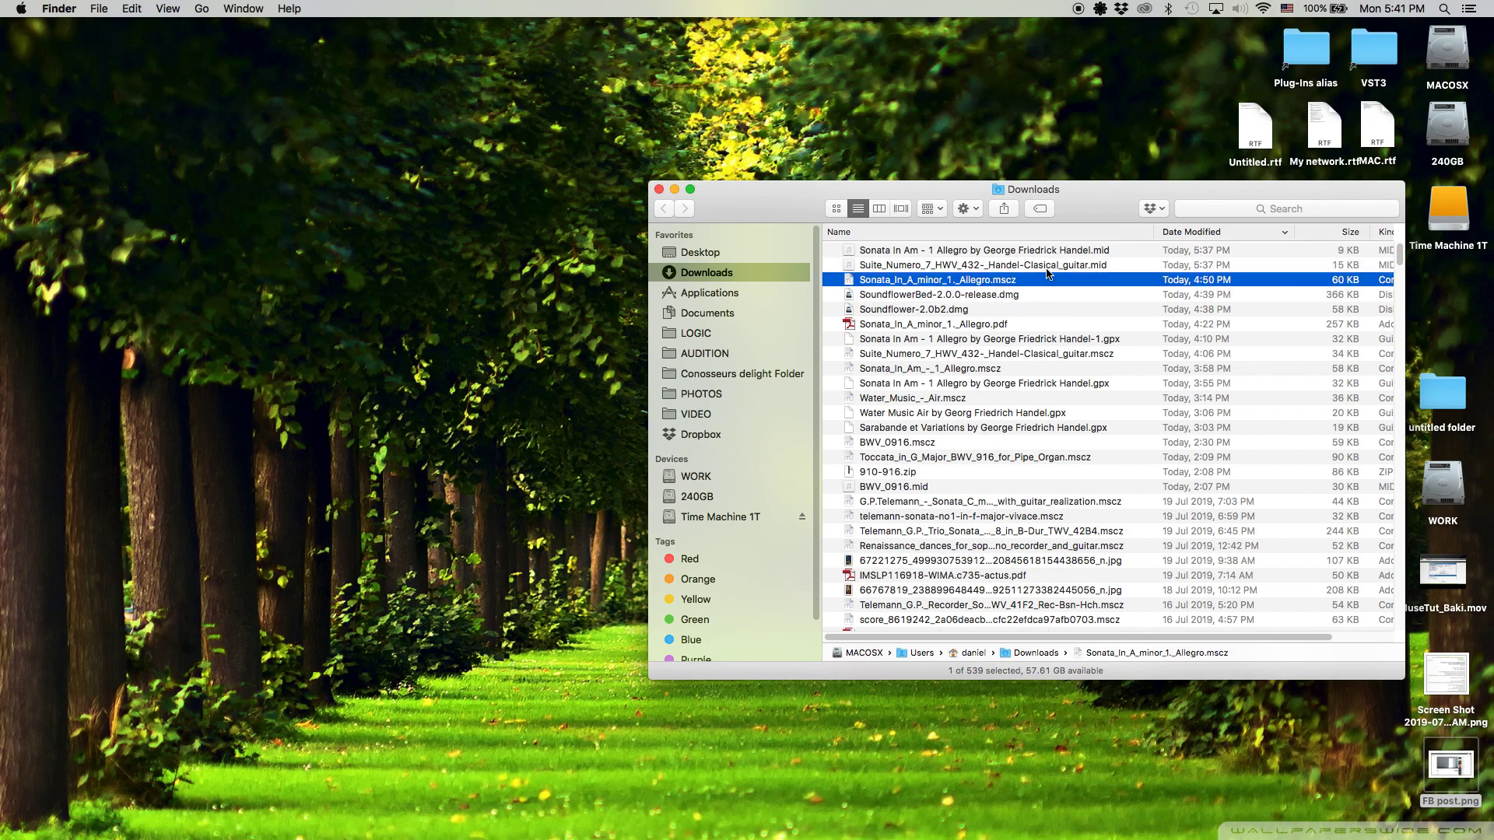
left_click(1021, 265)
double_click(940, 280)
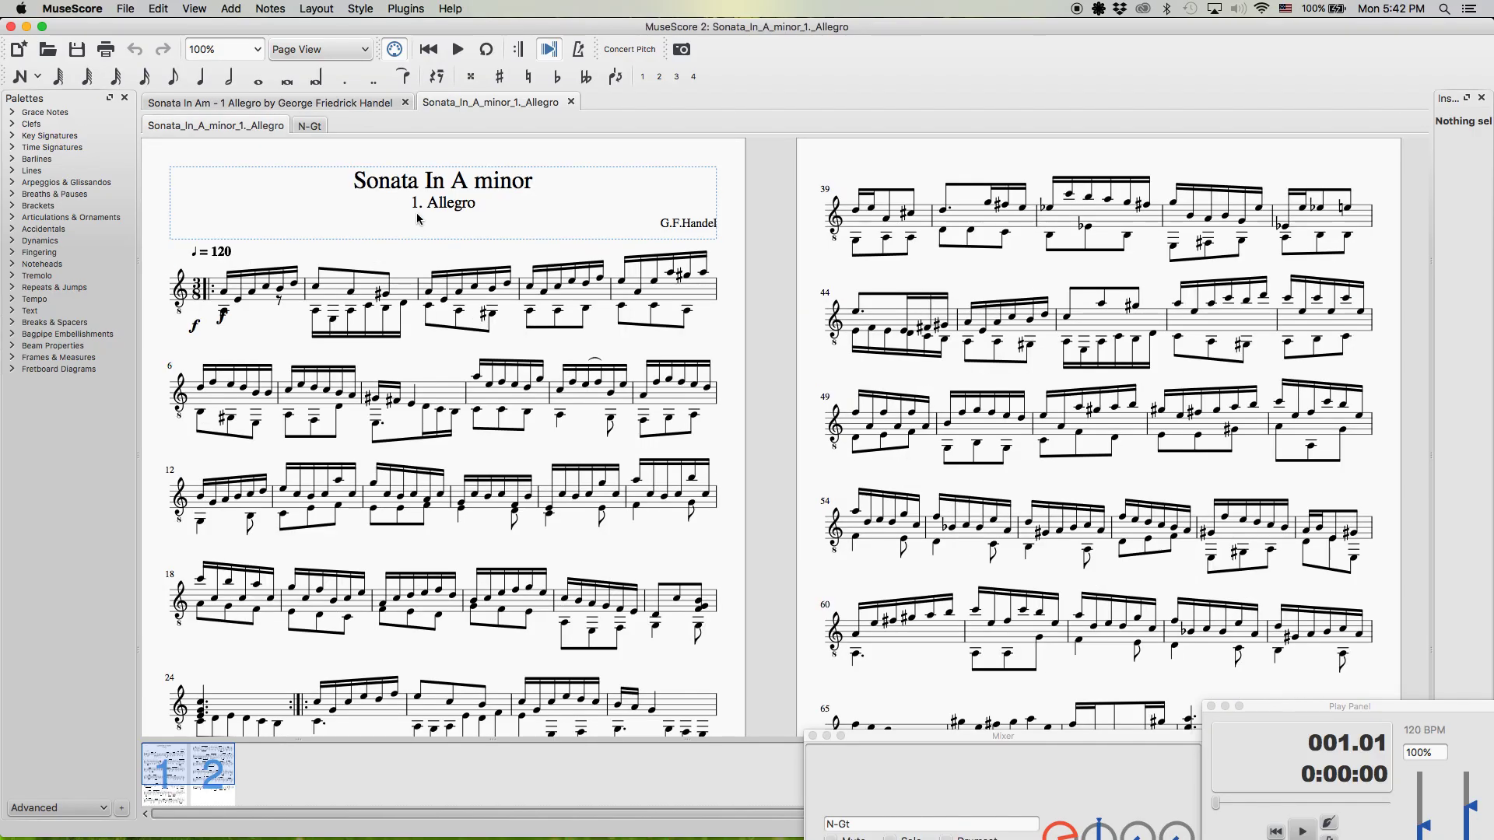
left_click(570, 101)
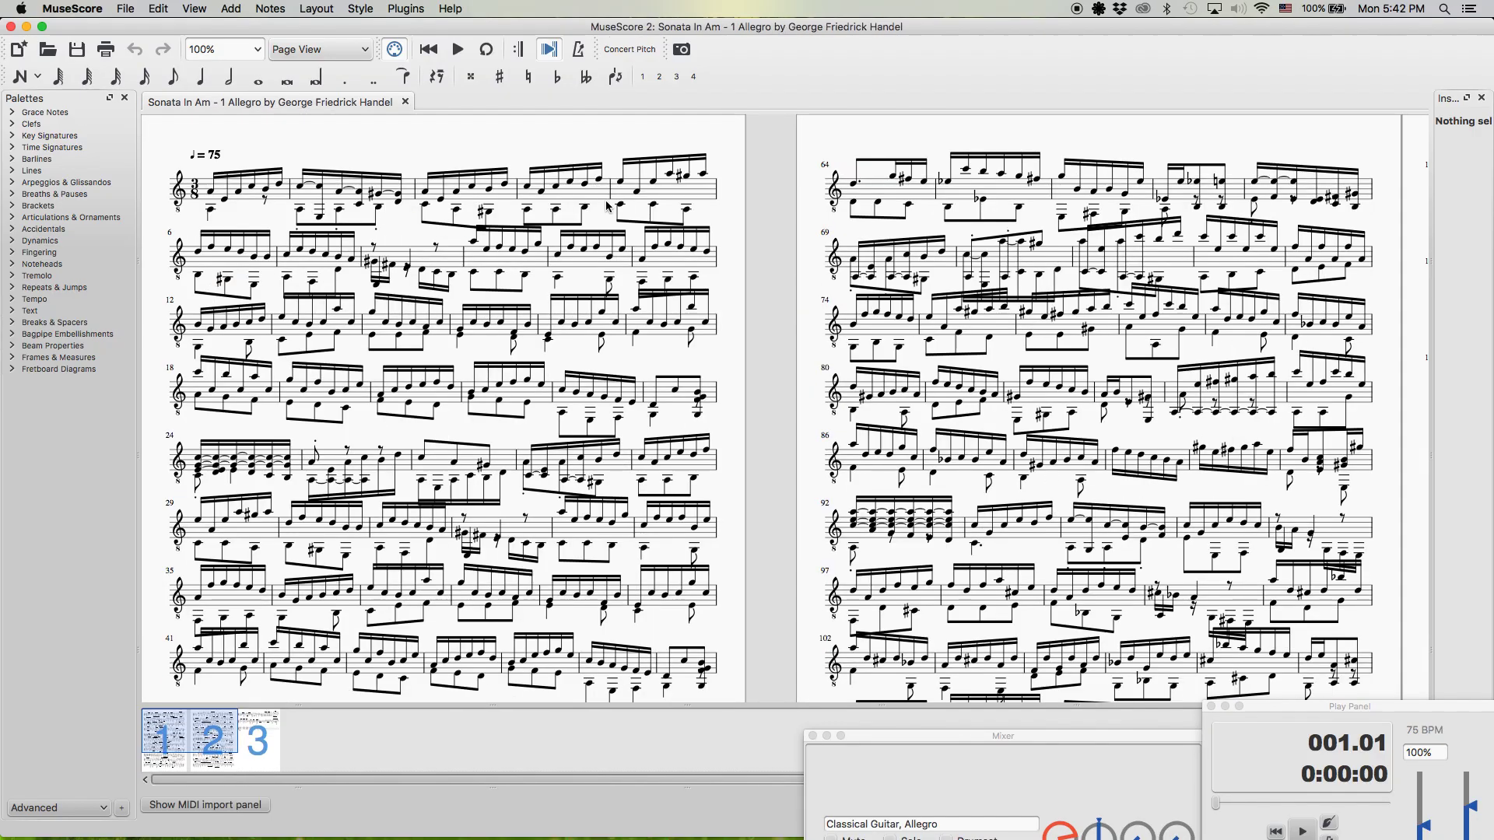
Switch to Firefox and revisit the open pages about music notation software, including Finale, Crescendo and the MuseScore download page.
key("super+Tab")
key("super+Tab")
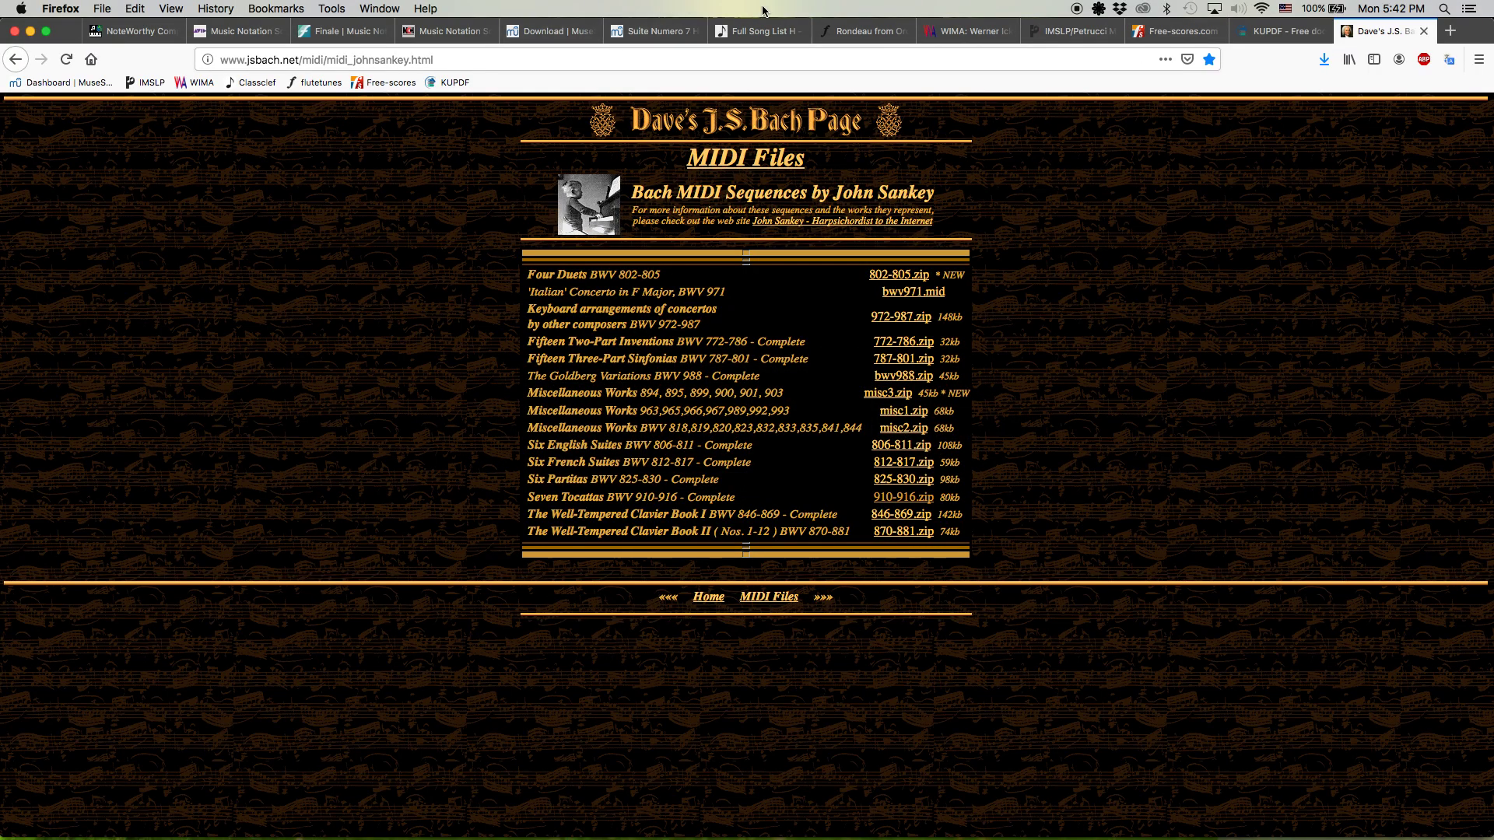
left_click(443, 31)
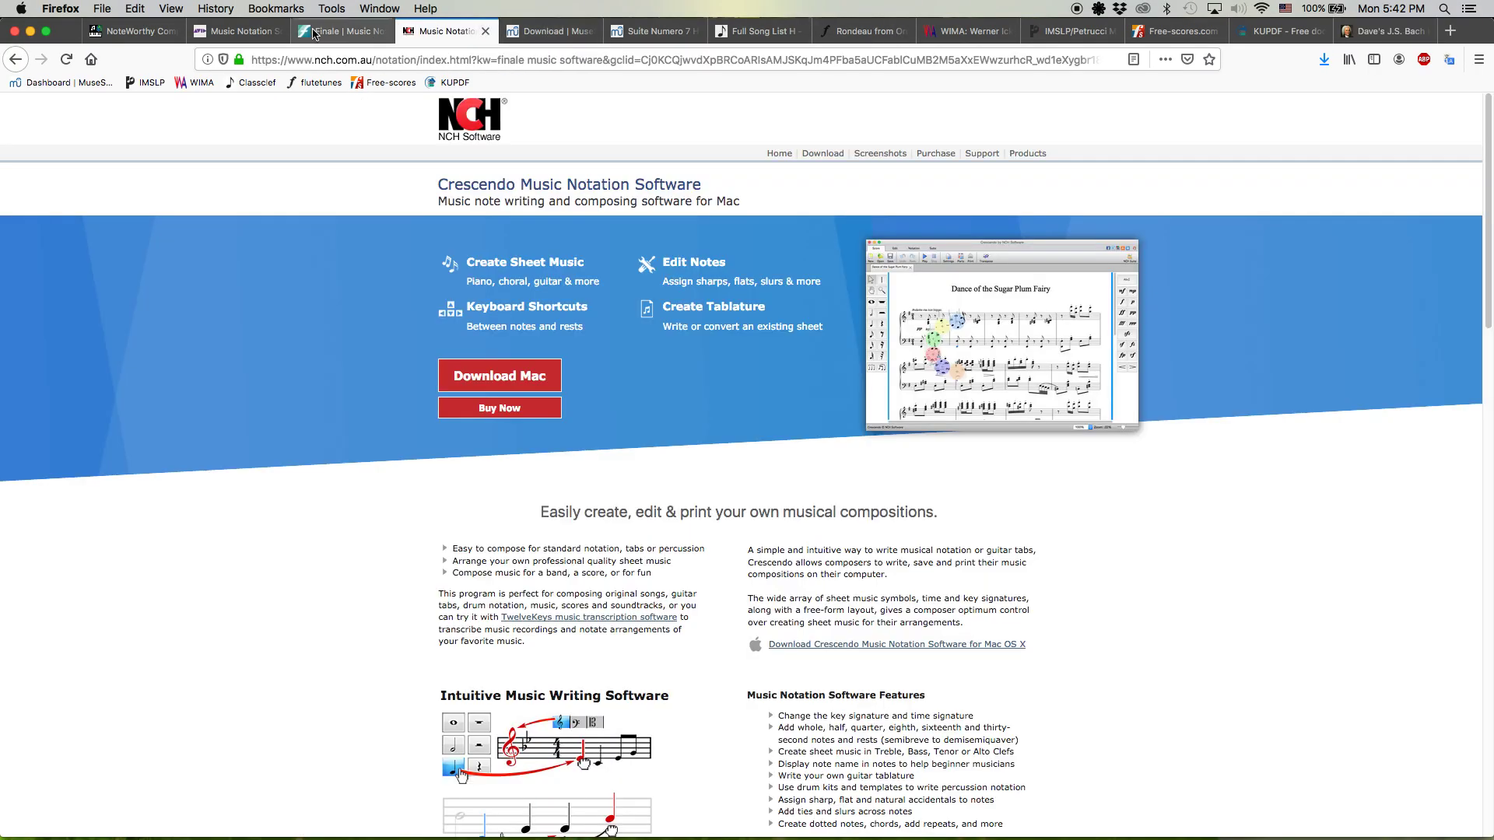
left_click(257, 31)
left_click(342, 31)
left_click(447, 32)
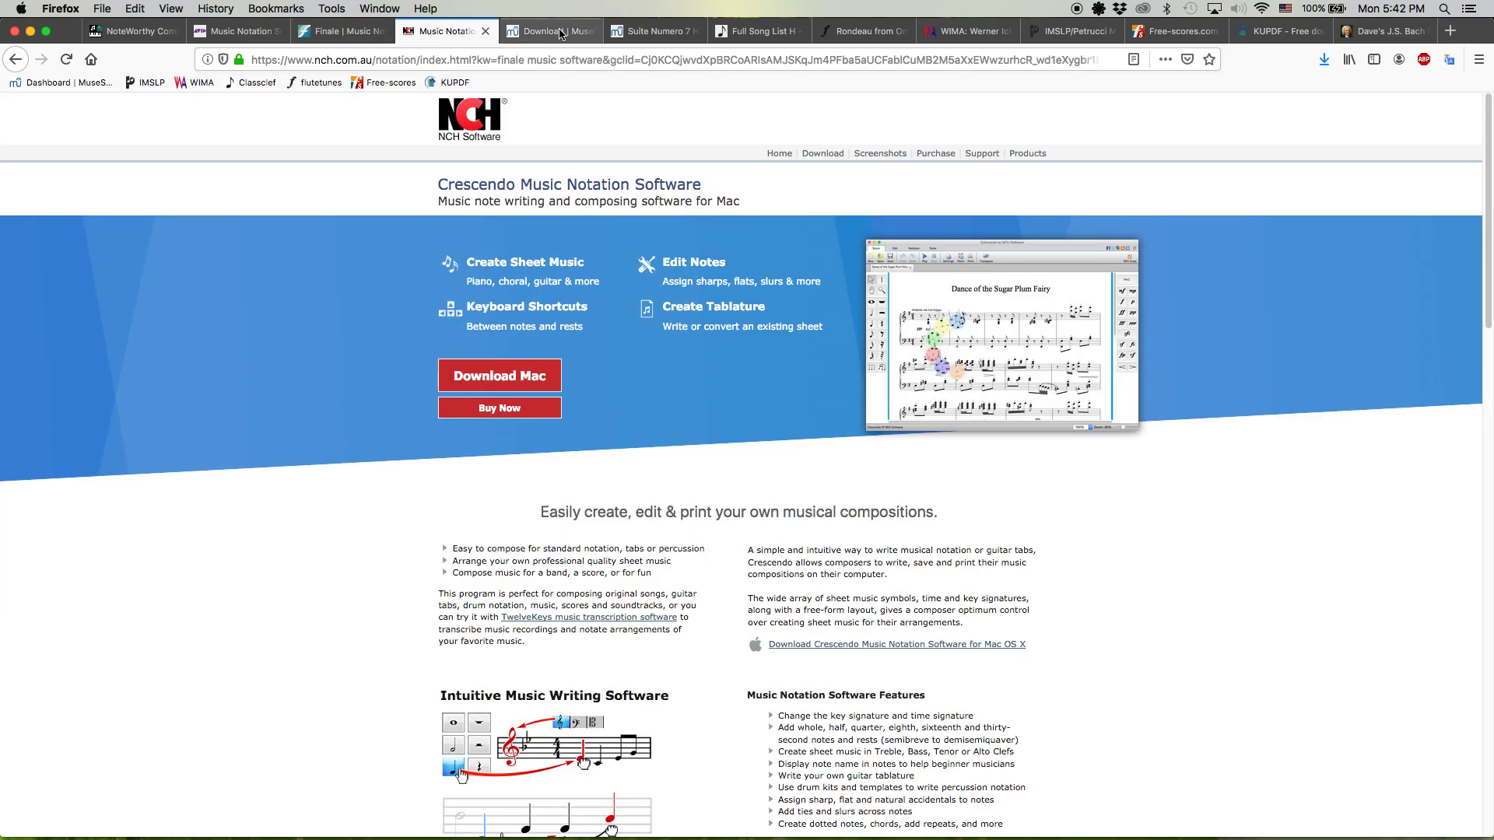
left_click(554, 31)
Get the GPX version of Handel's Sonata In Am – 1 Allegro from Classclef's song list and open it with MuseScore 2.
left_click(759, 31)
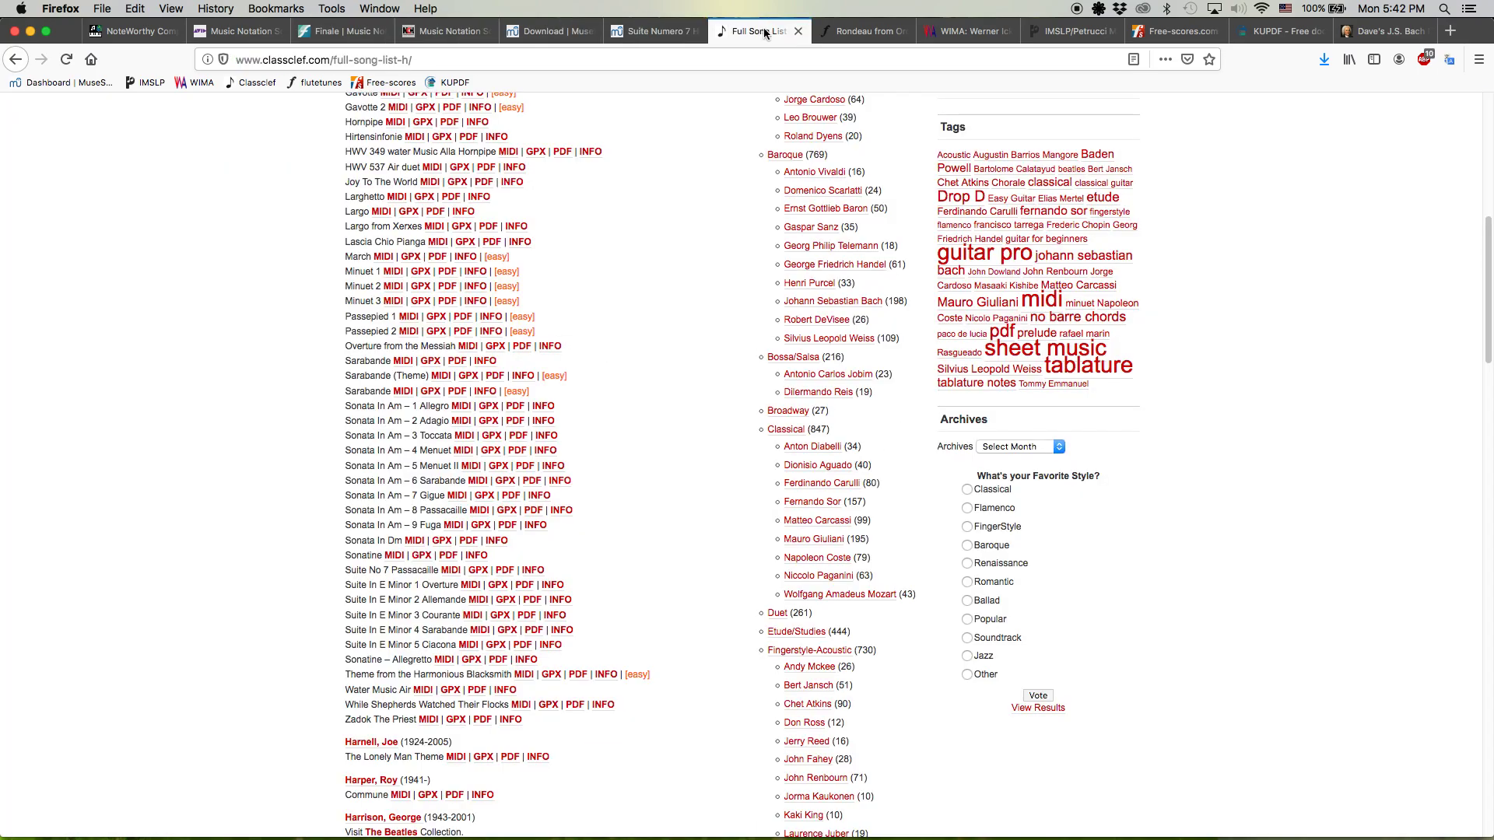
left_click(491, 407)
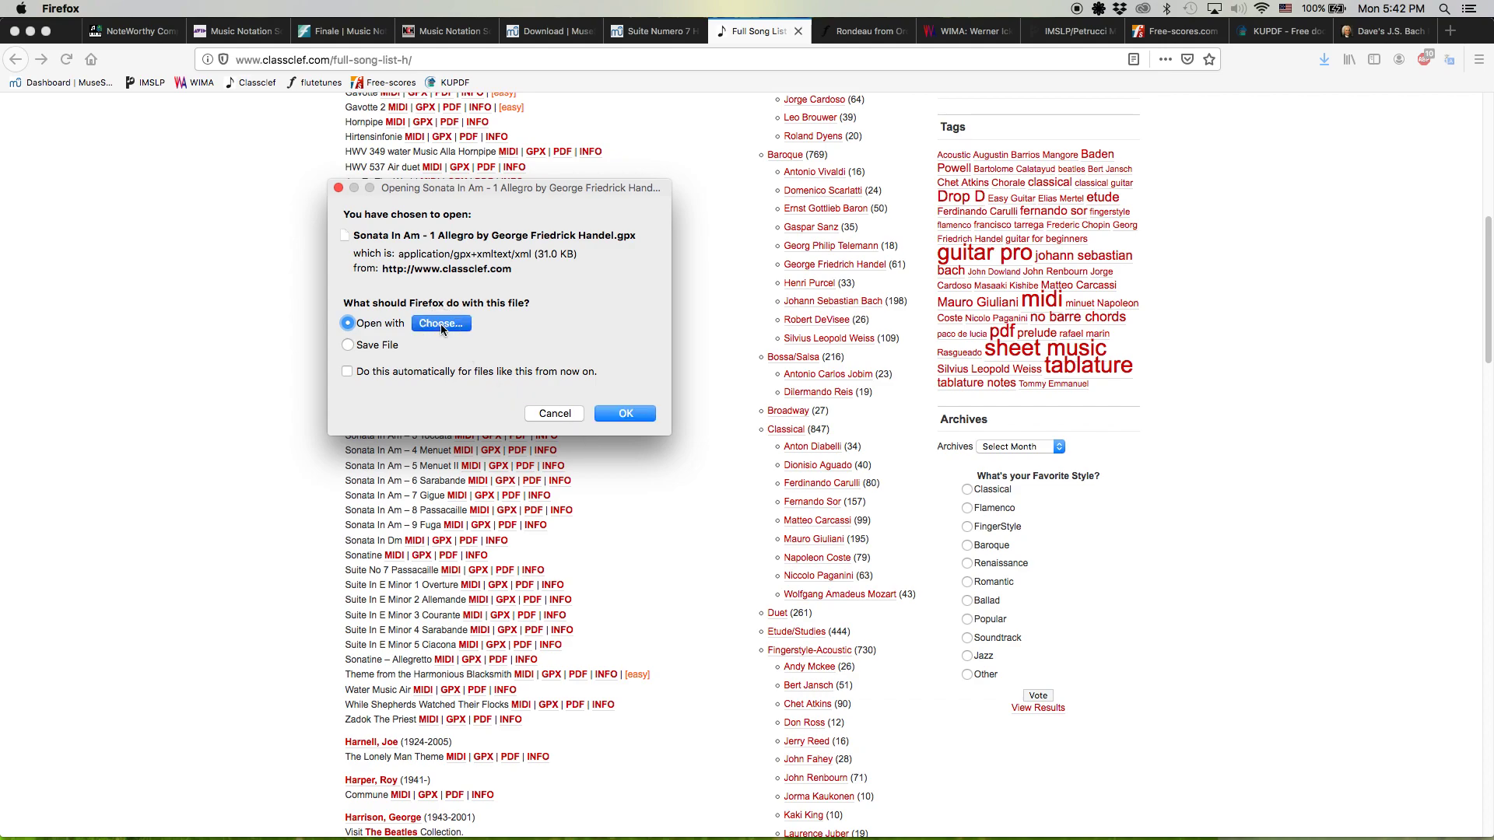
left_click(440, 325)
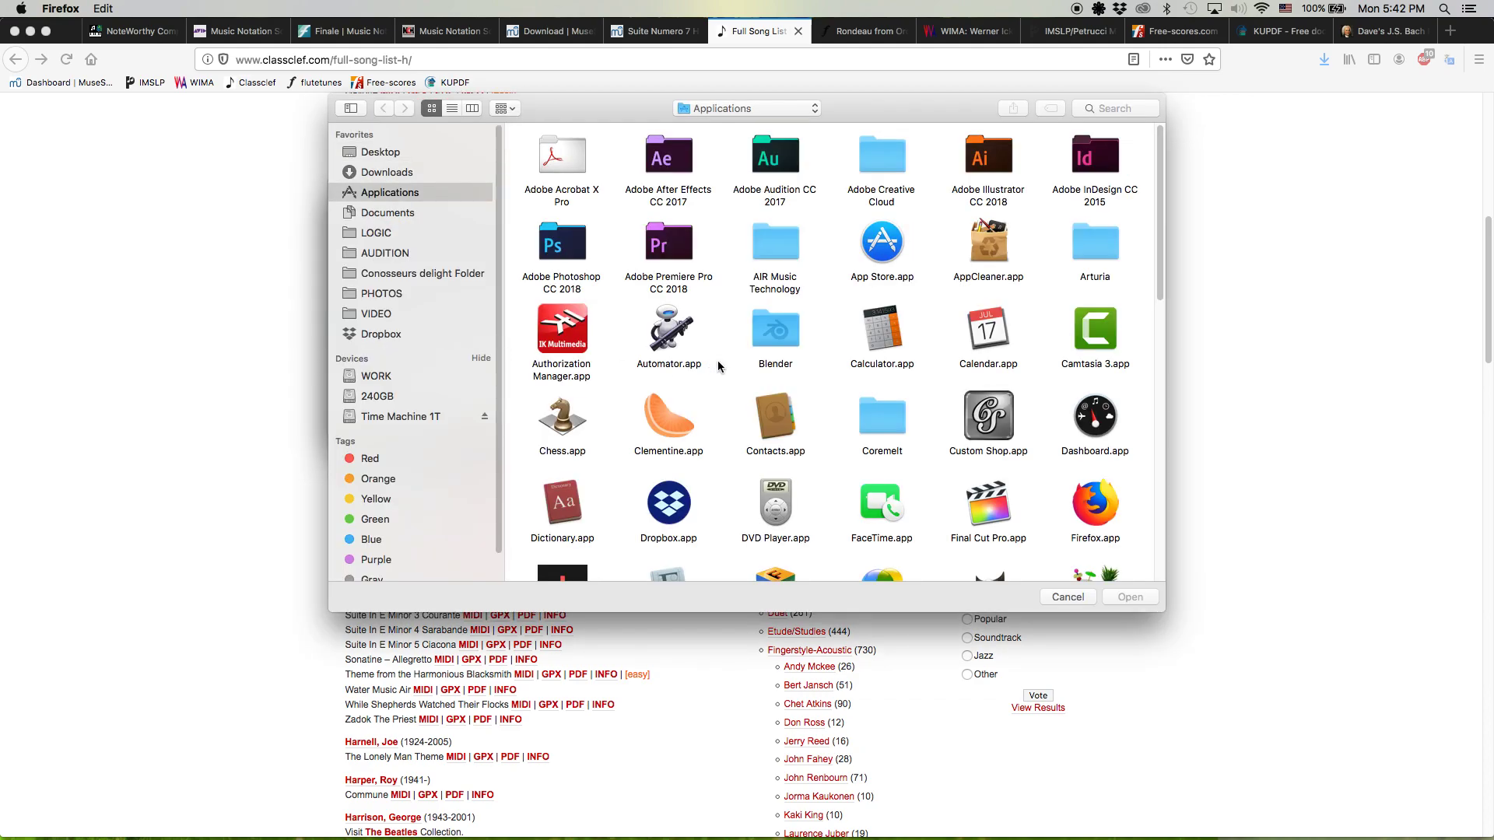
type("mu")
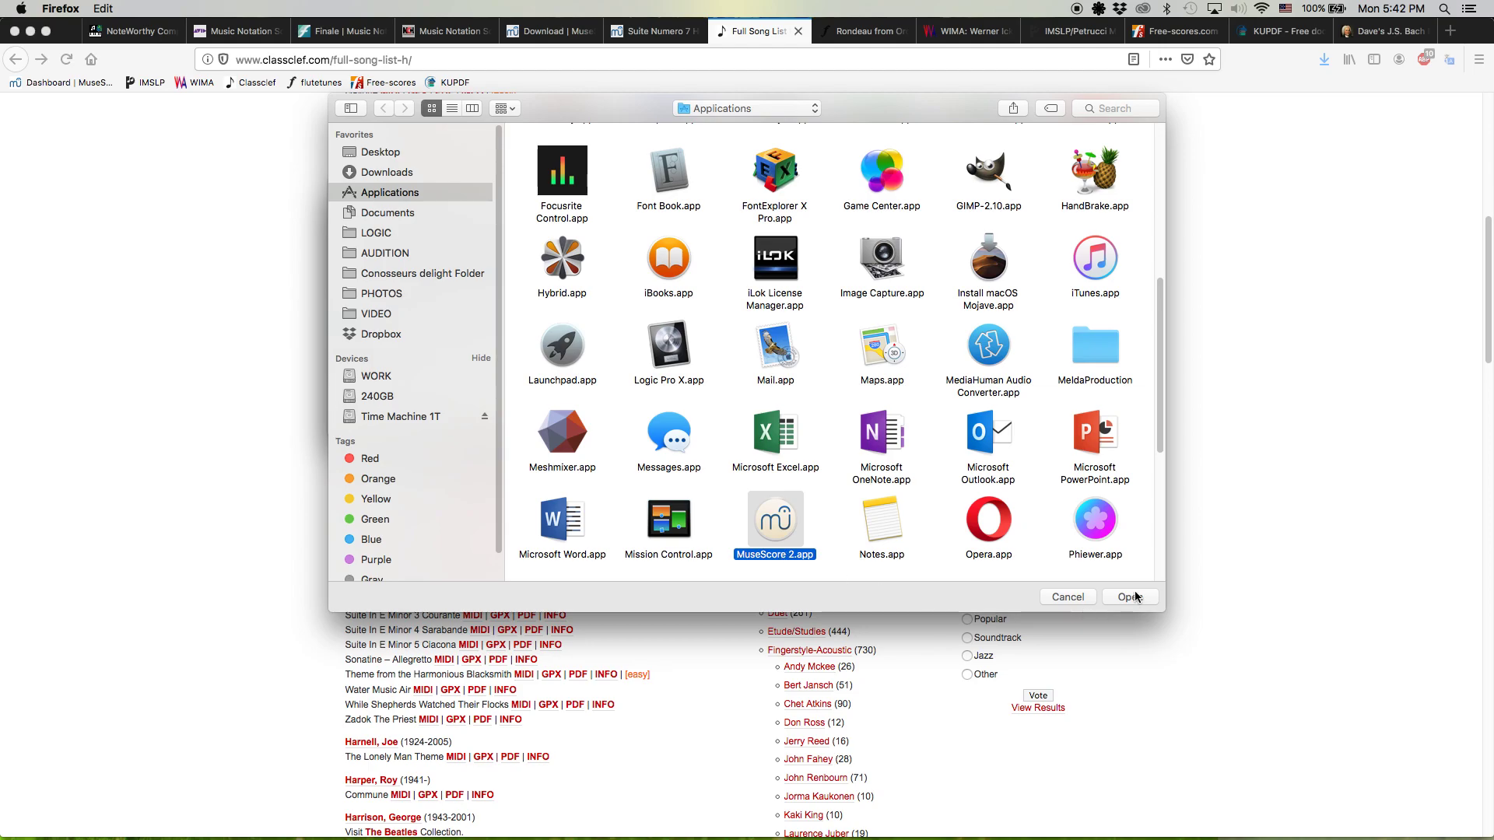
left_click(1131, 597)
left_click(613, 414)
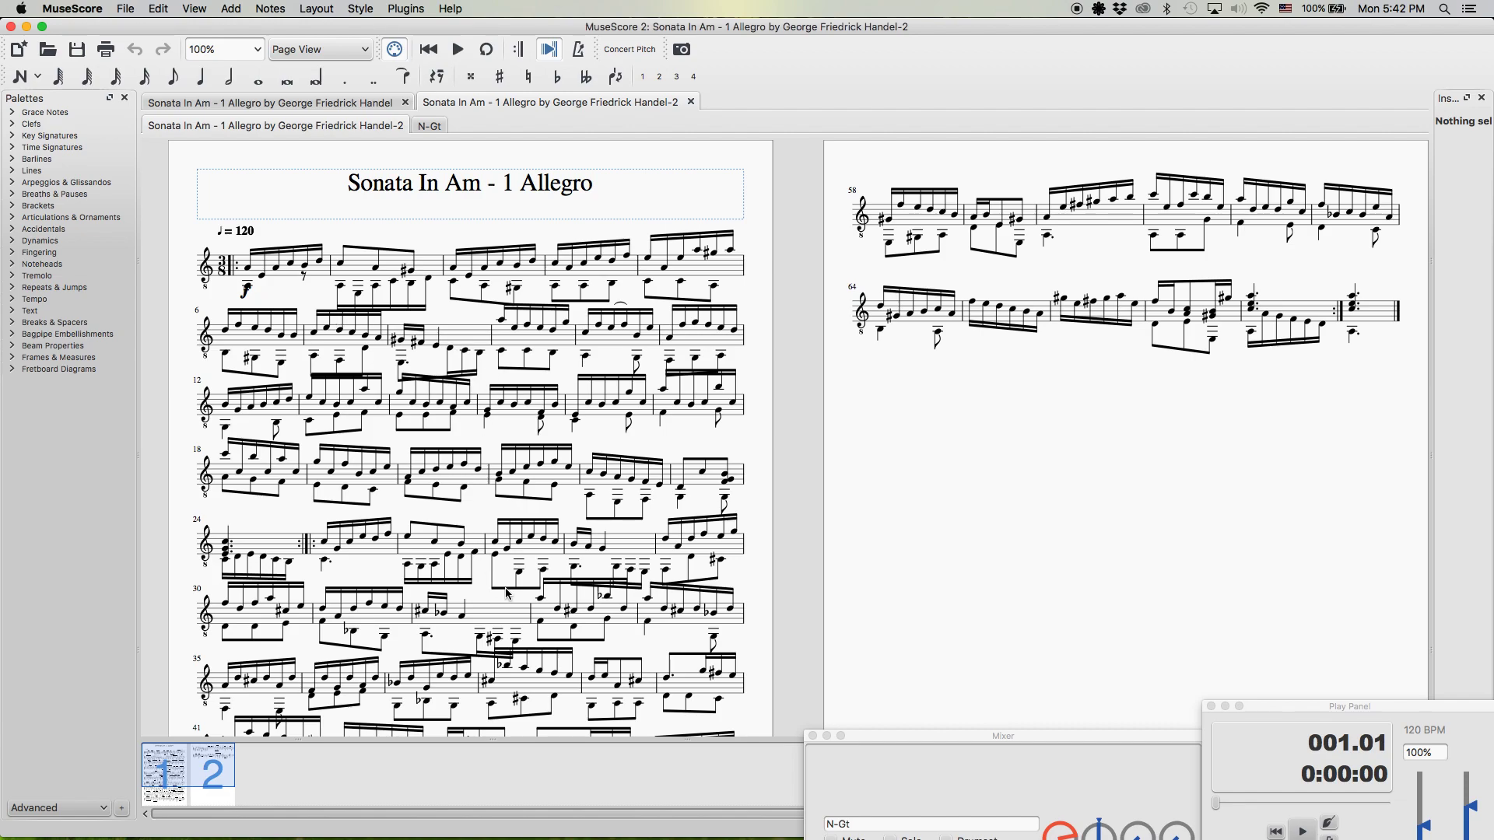
Look over the title, staves and second page of the imported GPX sonata score.
scroll(778, 557, "down", 1)
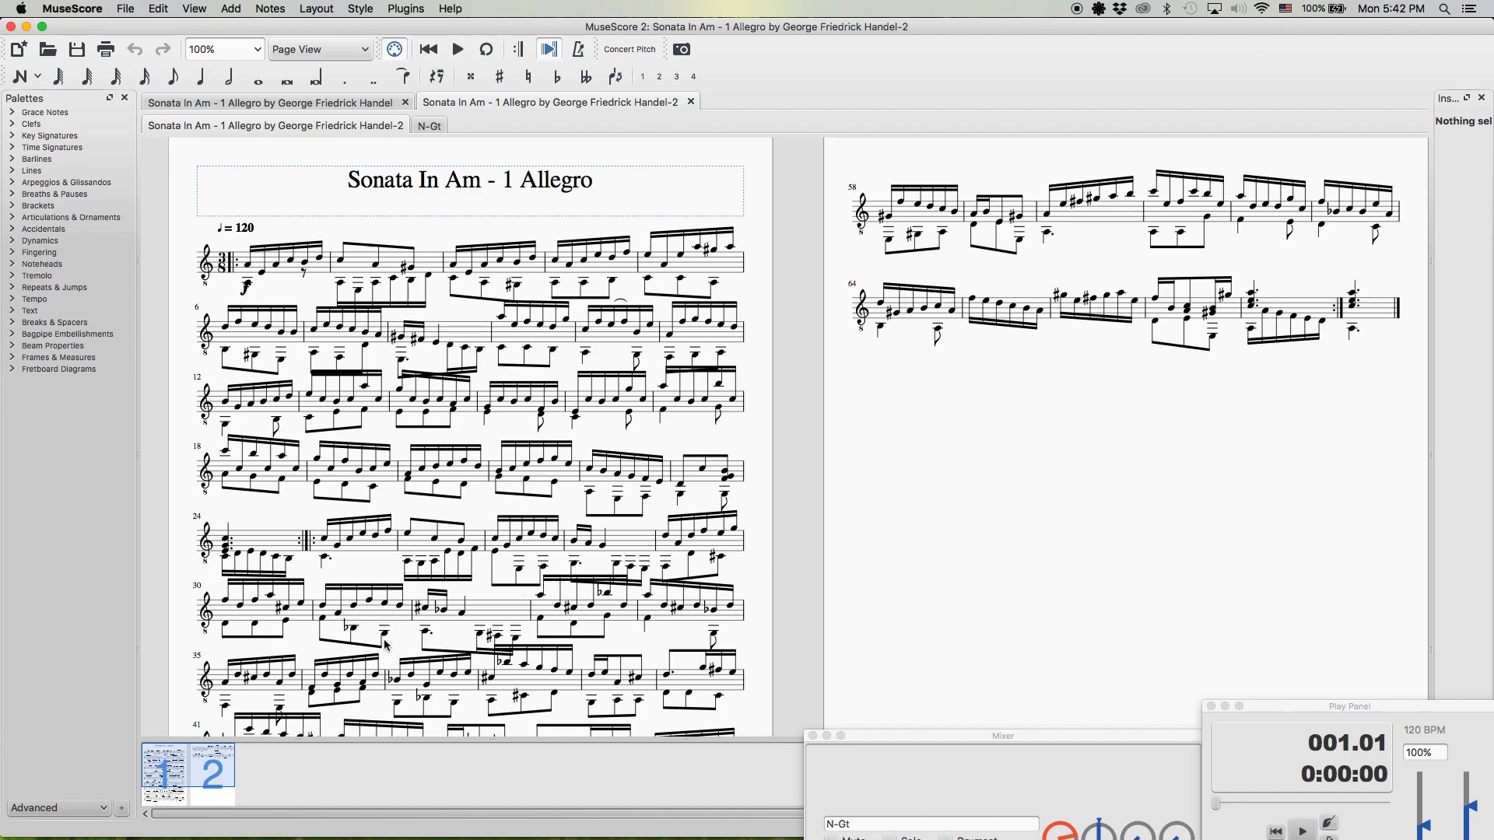
scroll(388, 647, "down", 1)
scroll(312, 532, "down", 6)
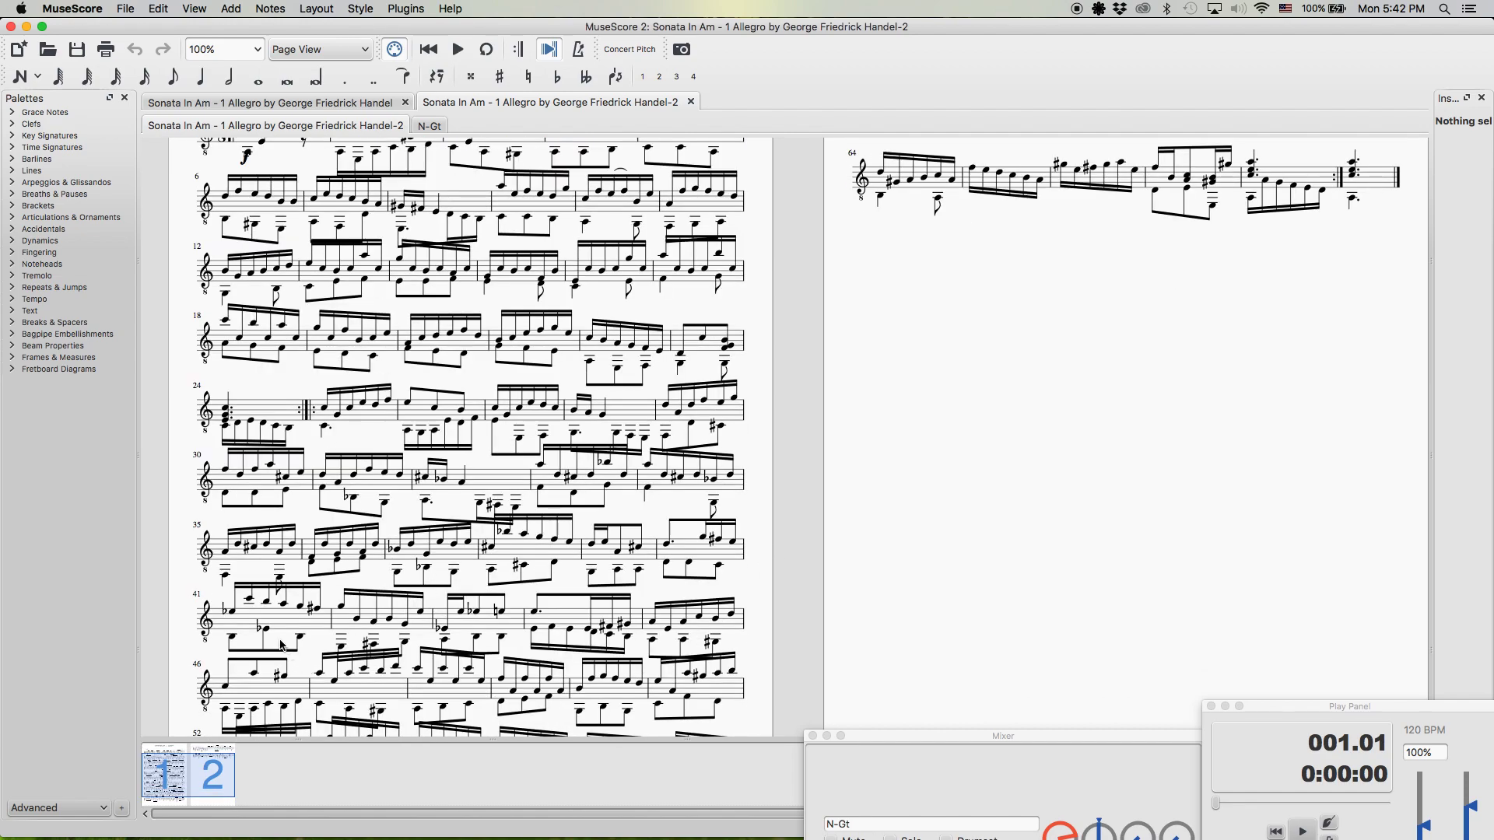
scroll(694, 582, "up", 4)
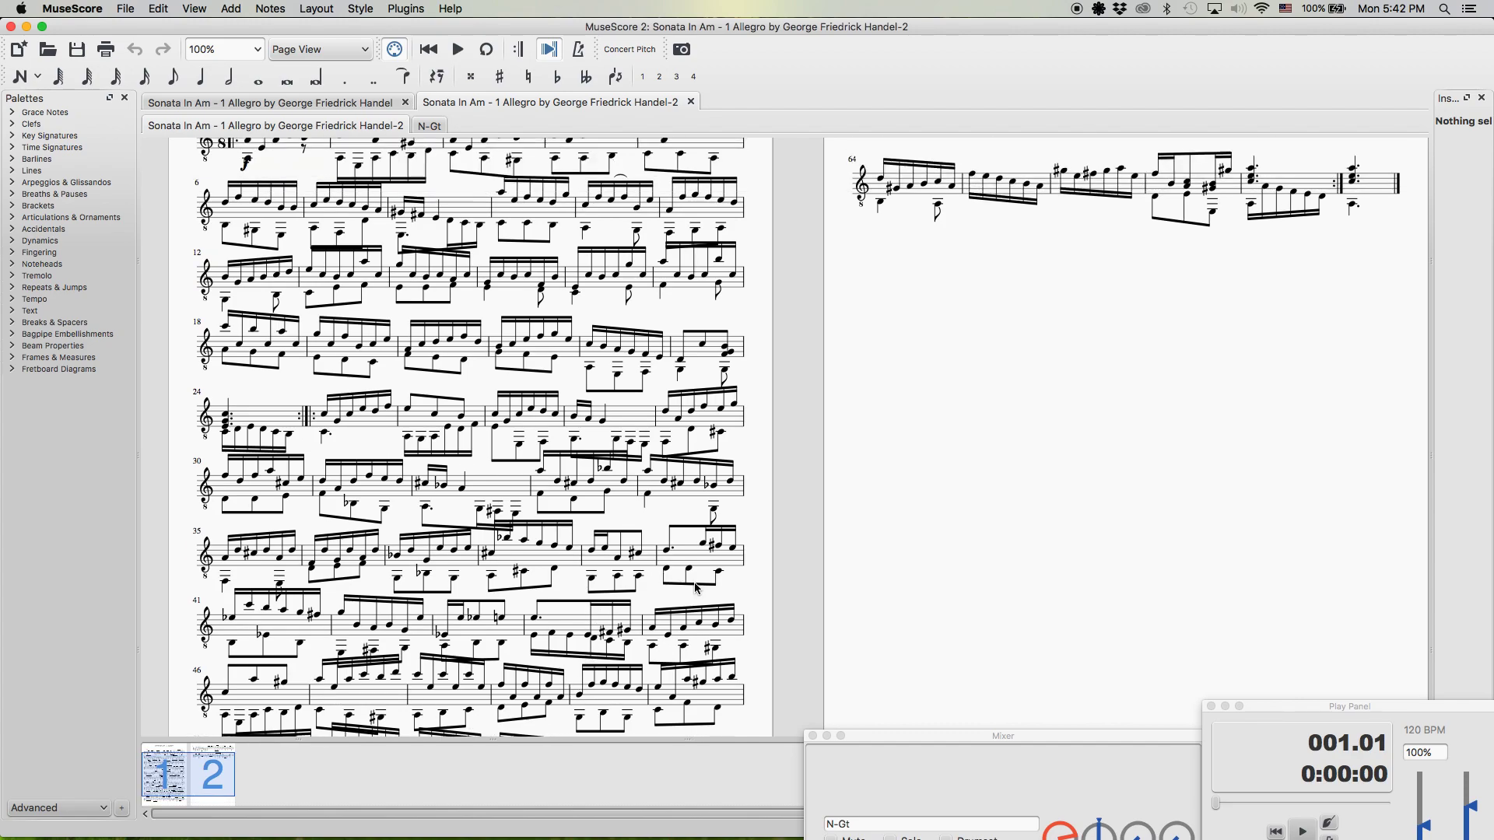
scroll(787, 537, "up", 3)
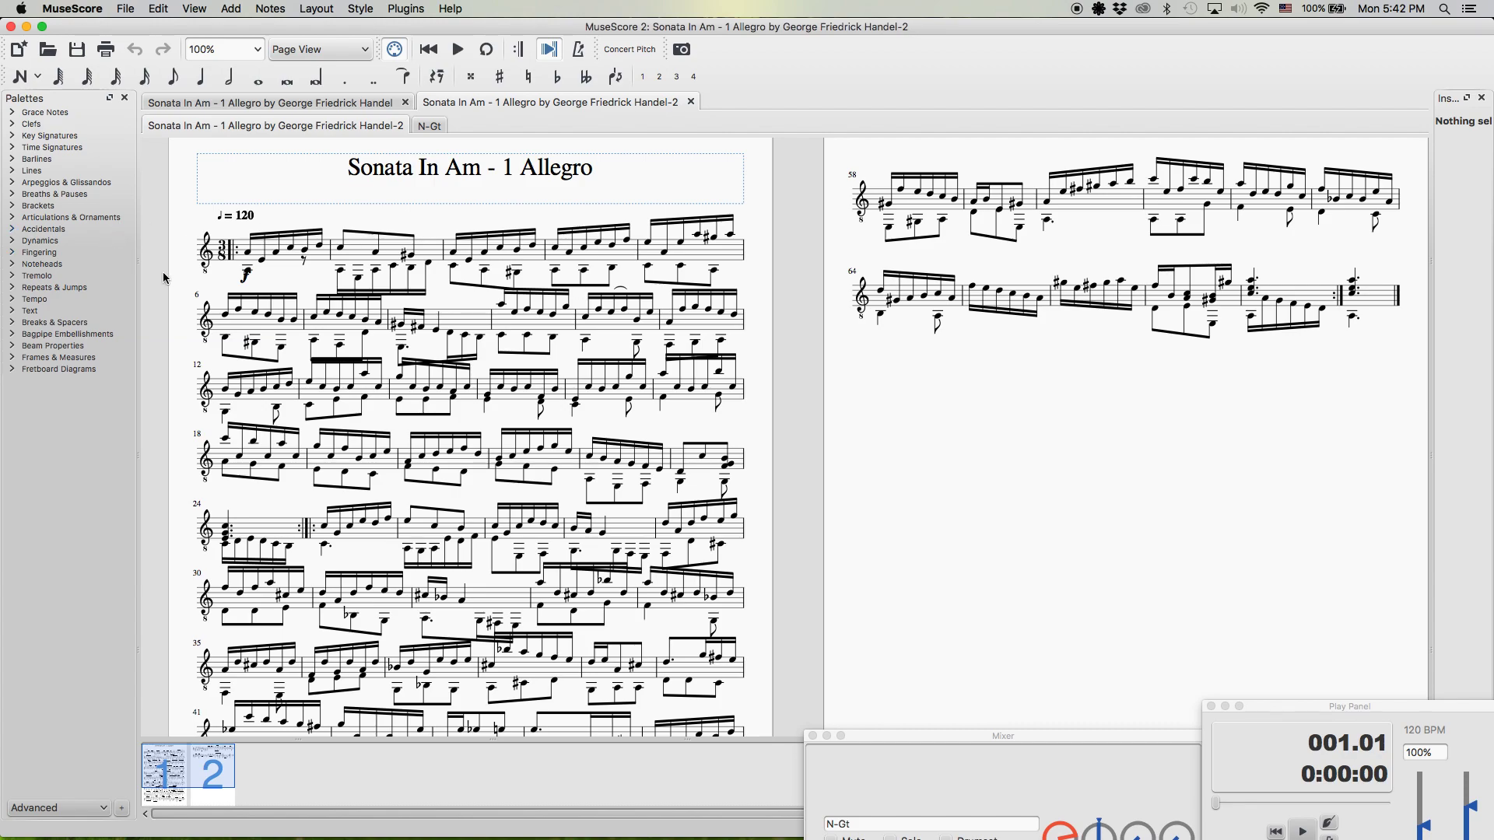
left_click(476, 177)
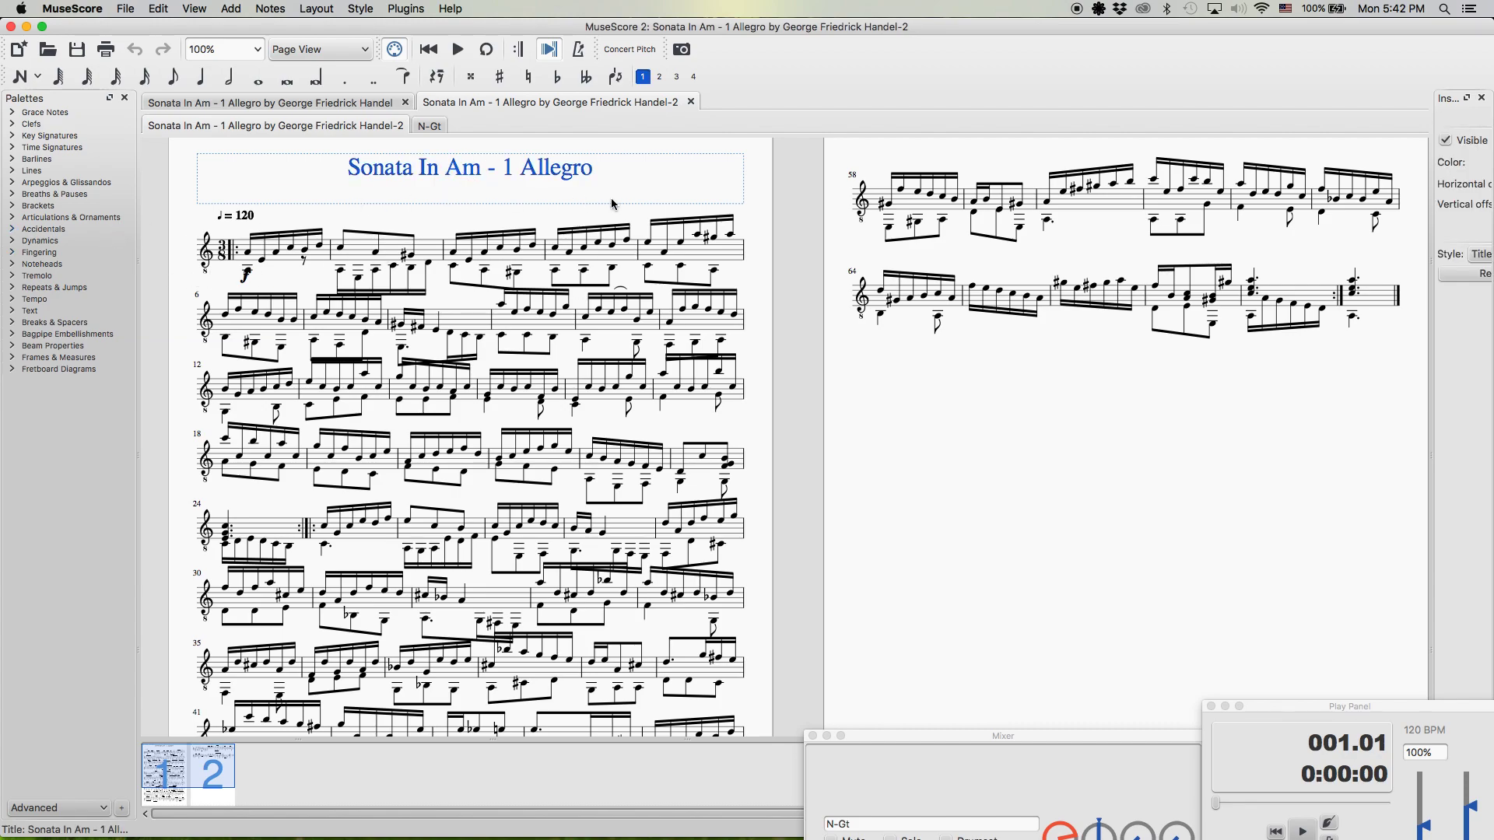
left_click(803, 209)
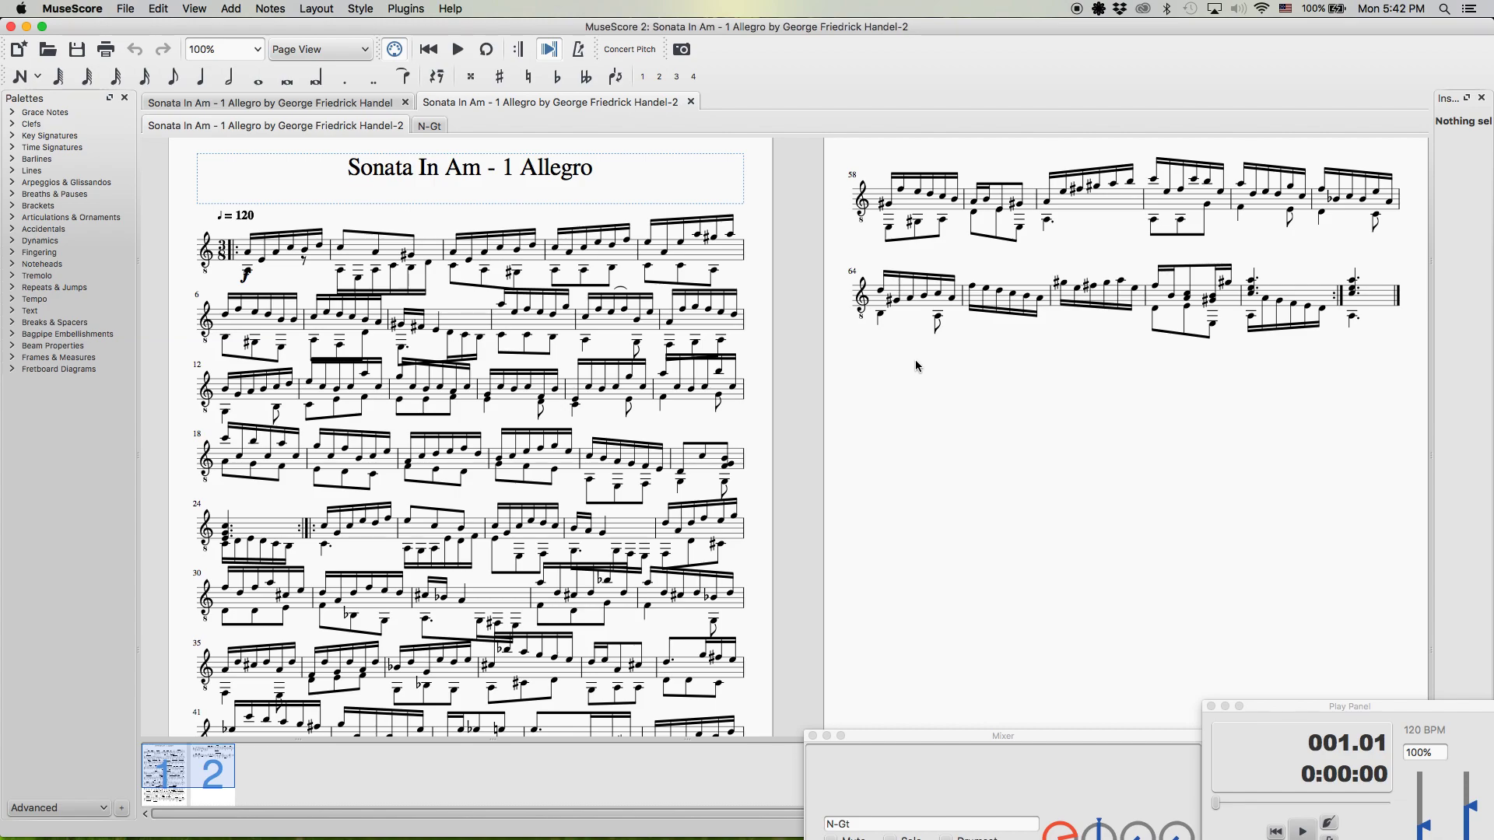
scroll(768, 356, "down", 5)
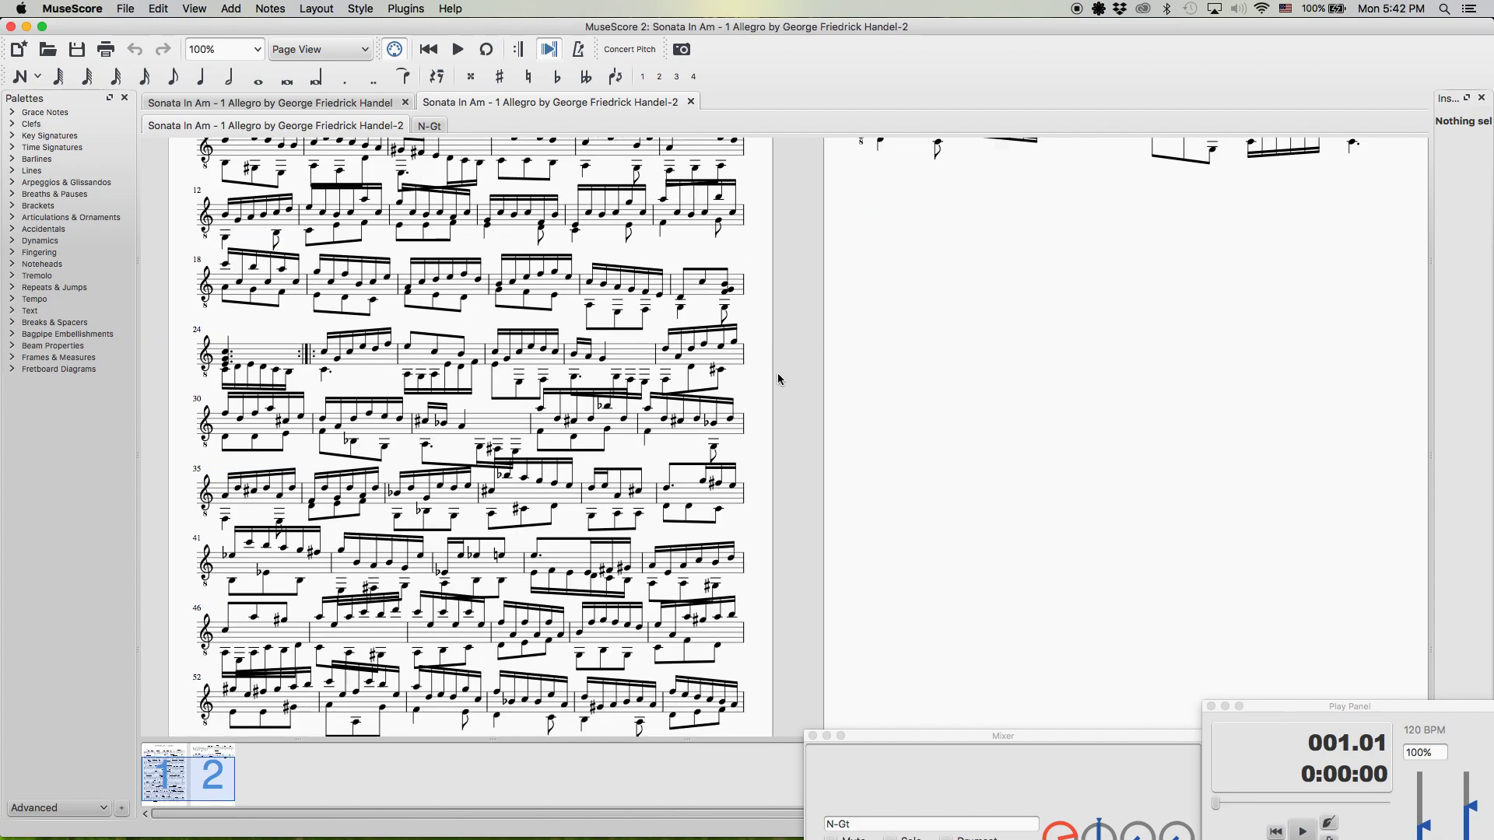
scroll(797, 371, "up", 4)
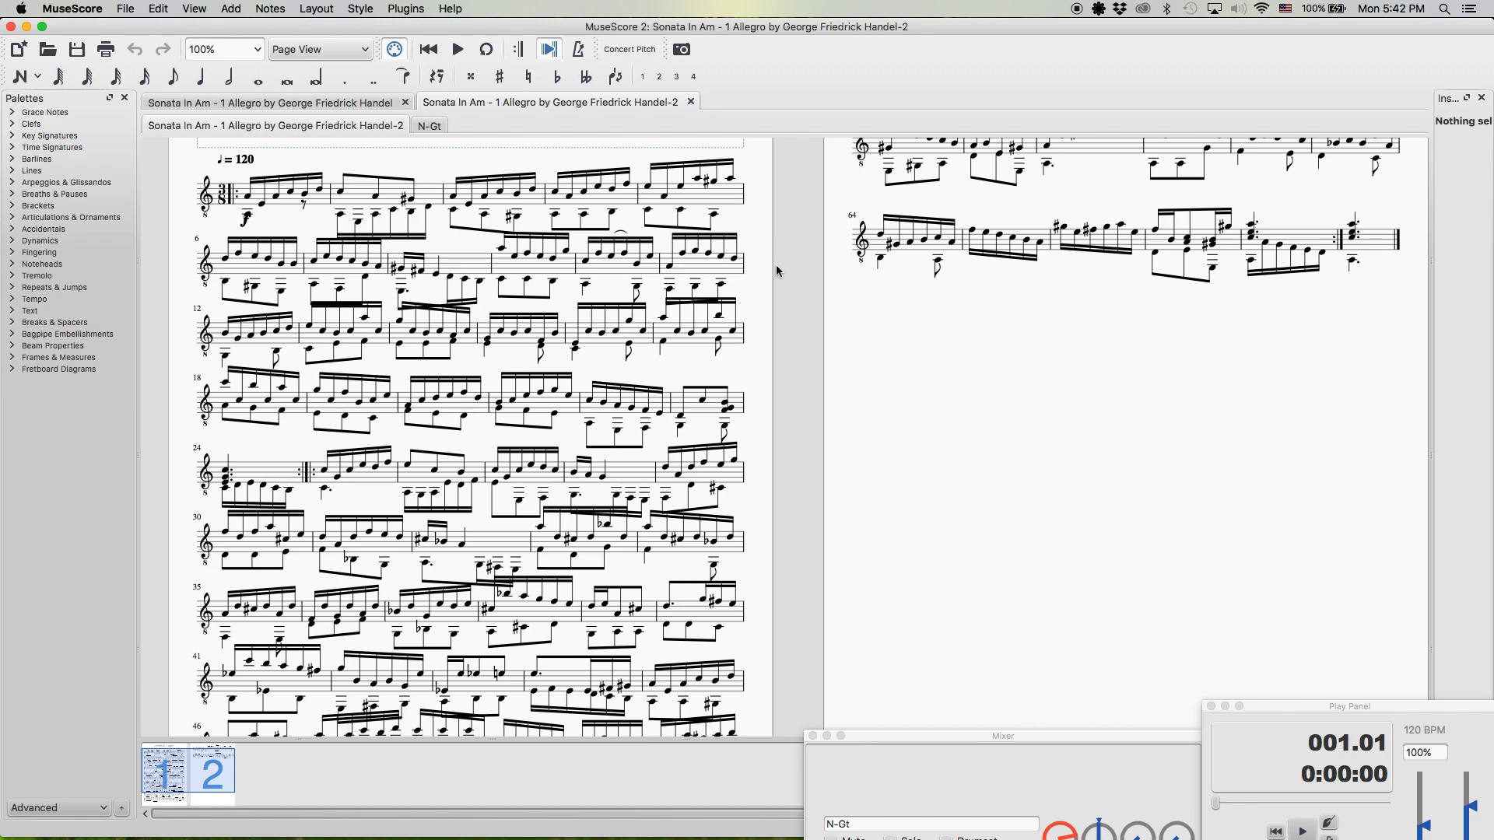
scroll(805, 309, "up", 1)
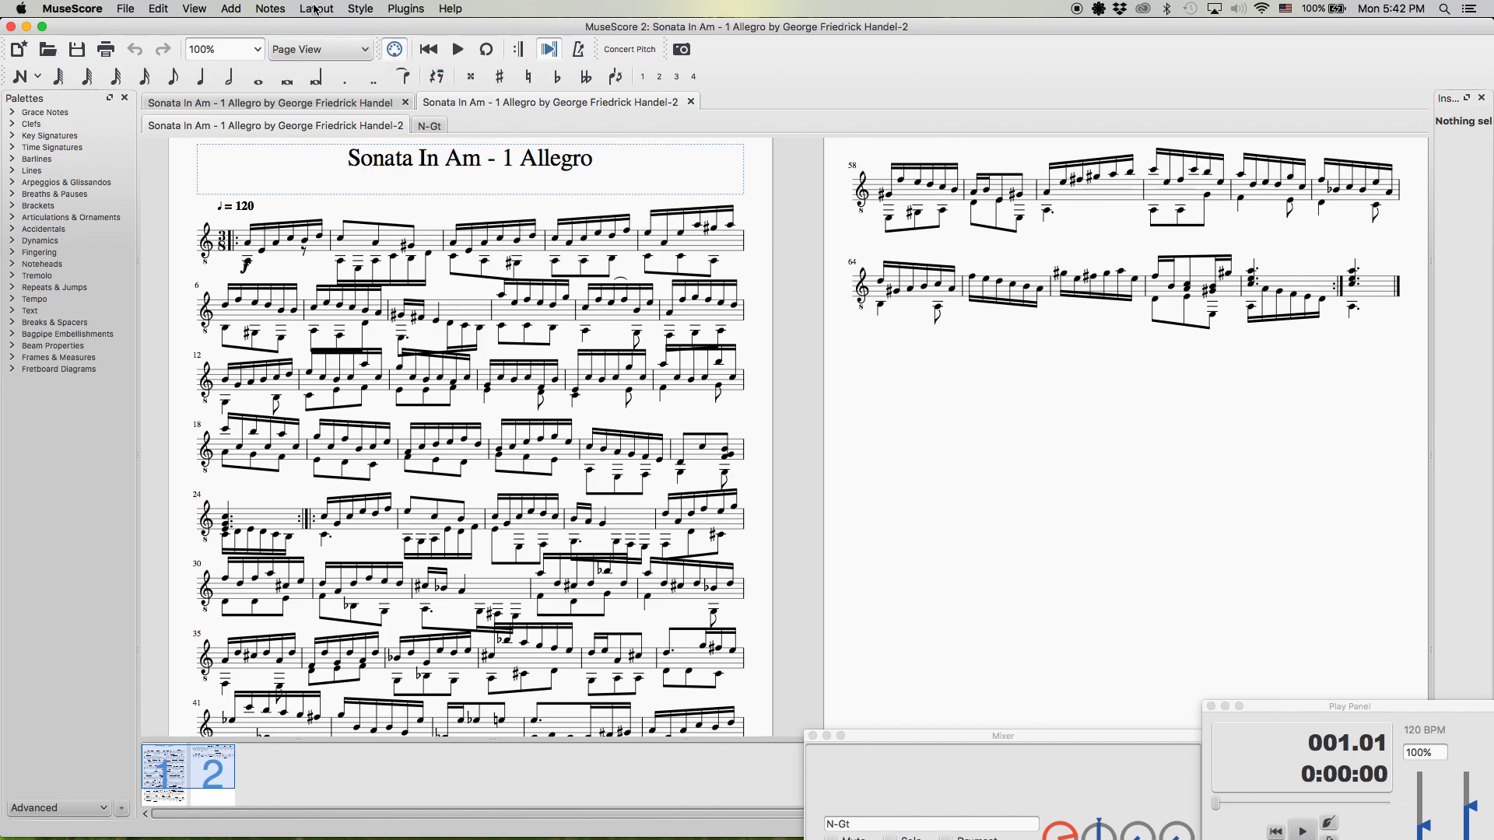
In the page settings, set the bottom margins of the odd and even pages to 10 mm.
left_click(317, 9)
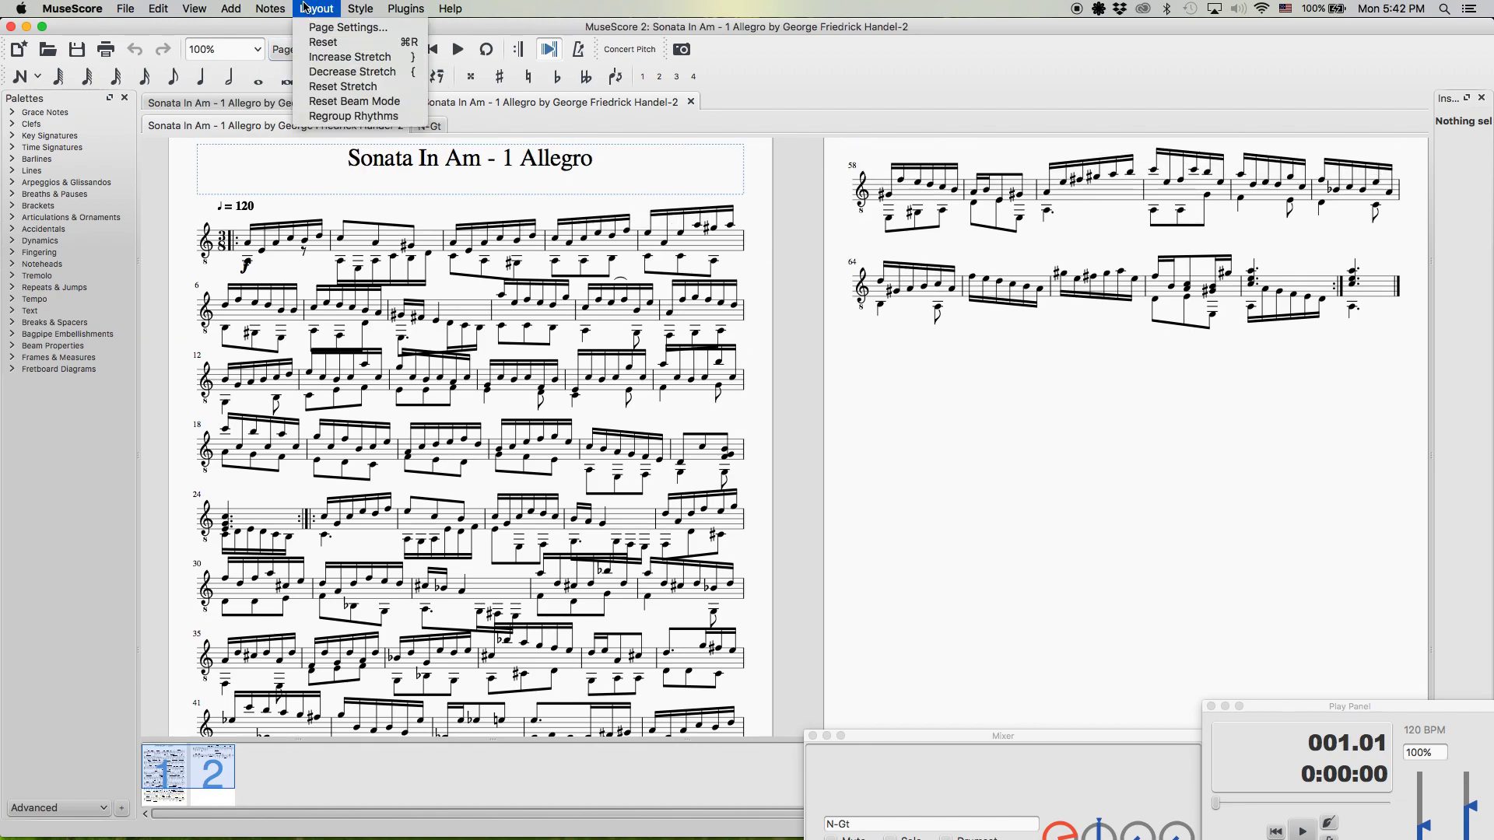
left_click(318, 28)
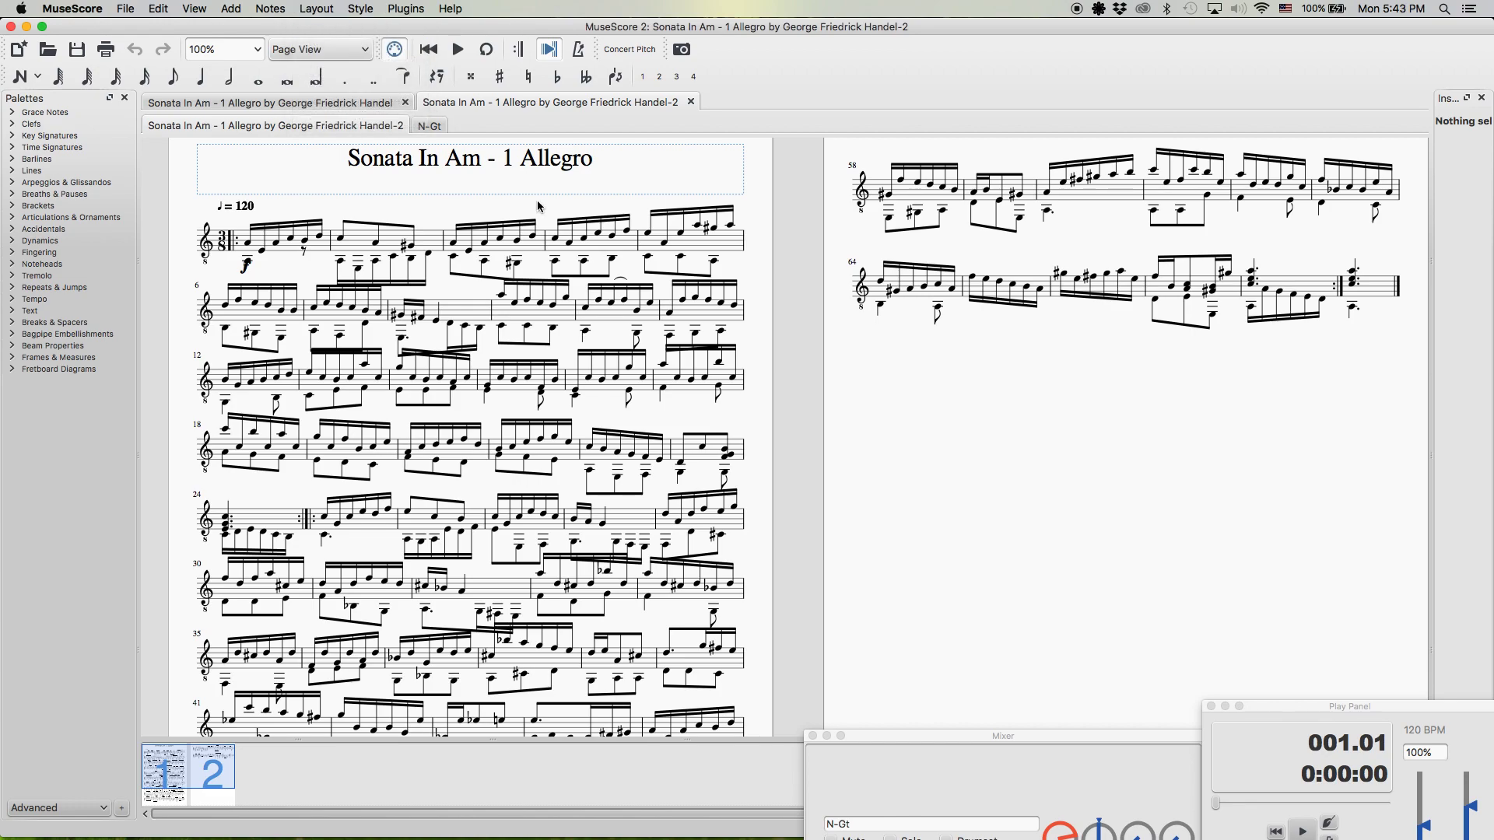
left_click(735, 257)
left_click(725, 258)
type("10.00mm")
key("Tab")
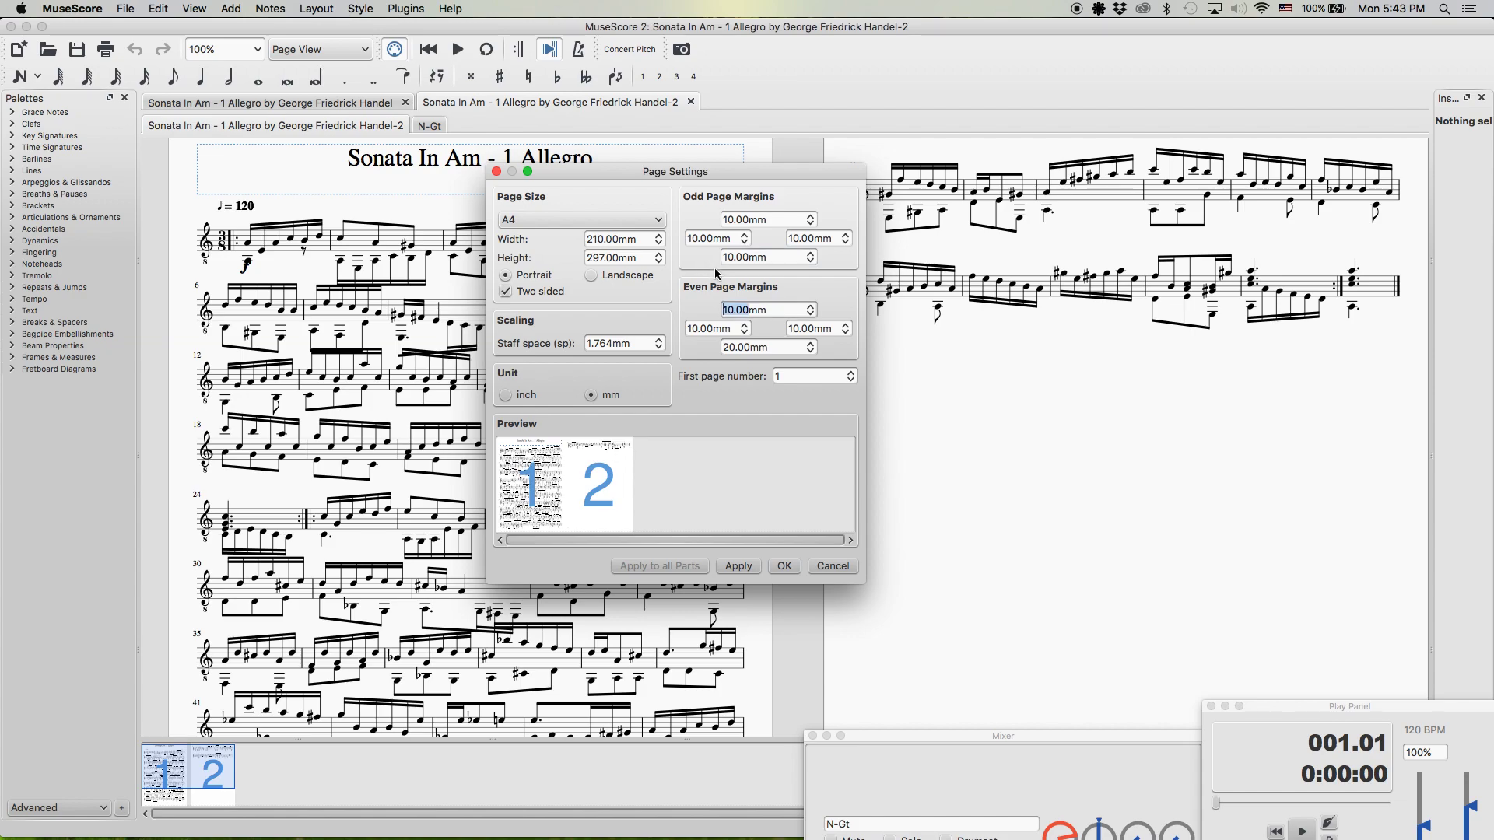
left_click(727, 347)
type("1")
key("Tab")
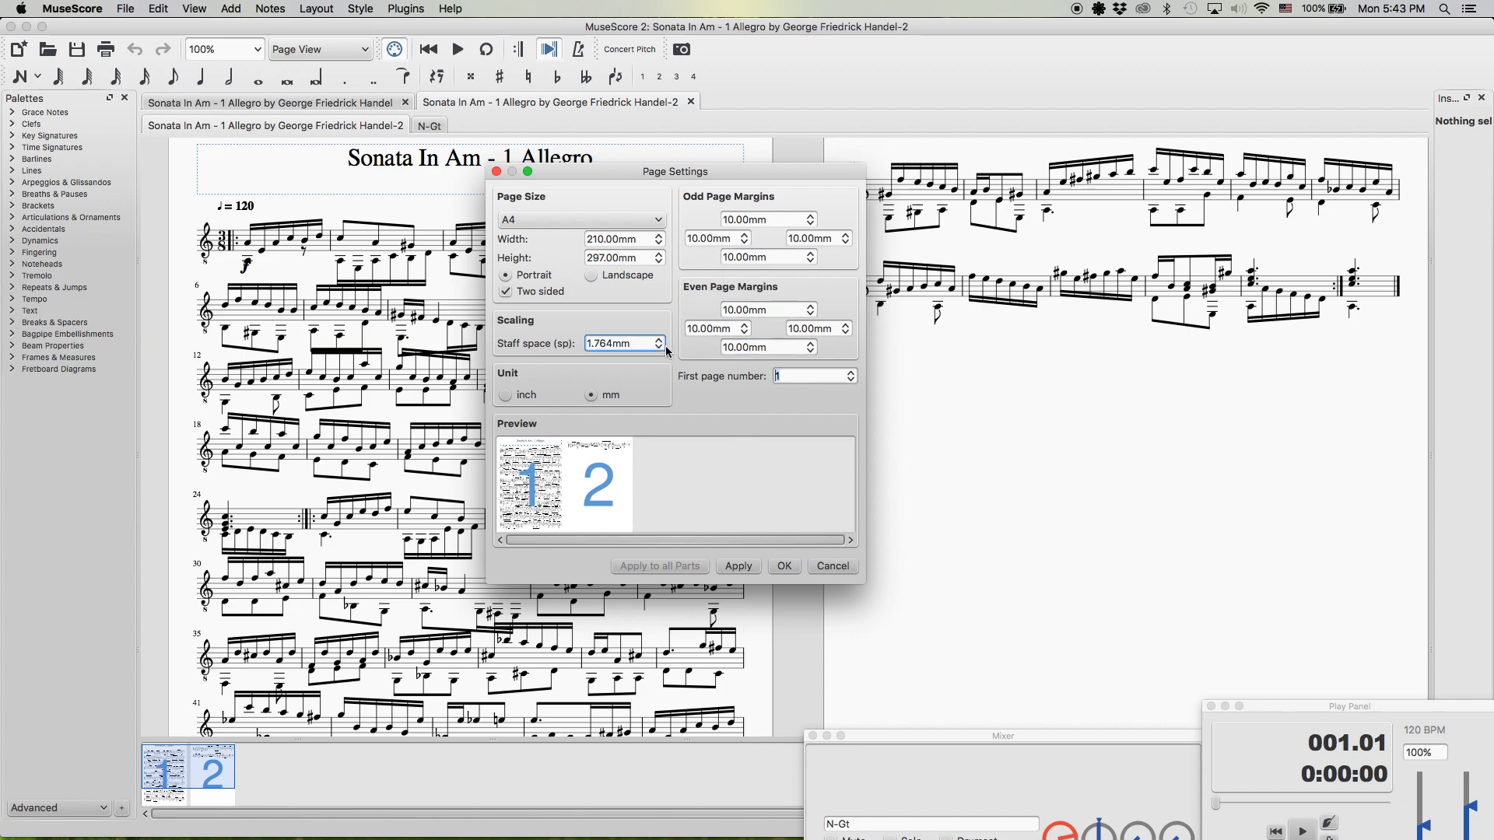
Check the available page sizes in the page settings and keep A4.
left_click(739, 331)
left_click(515, 219)
left_click(532, 242)
left_click(518, 221)
left_click(536, 247)
left_click_drag(606, 176, 666, 147)
left_click(675, 209)
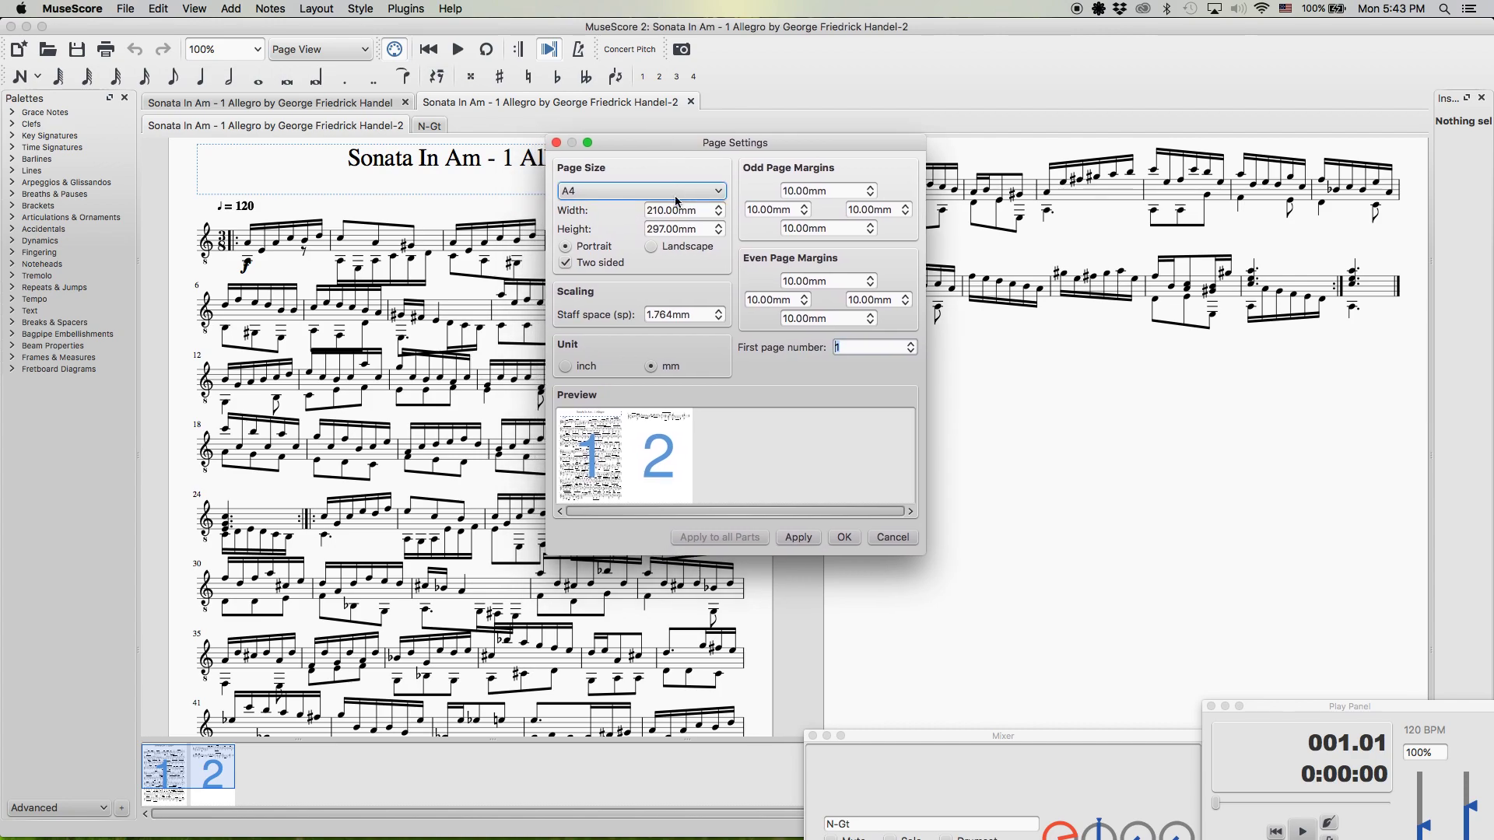
Apply a staff space of 1.5 mm and reposition the Page Settings dialog to inspect the score.
left_click(656, 314)
double_click(656, 314)
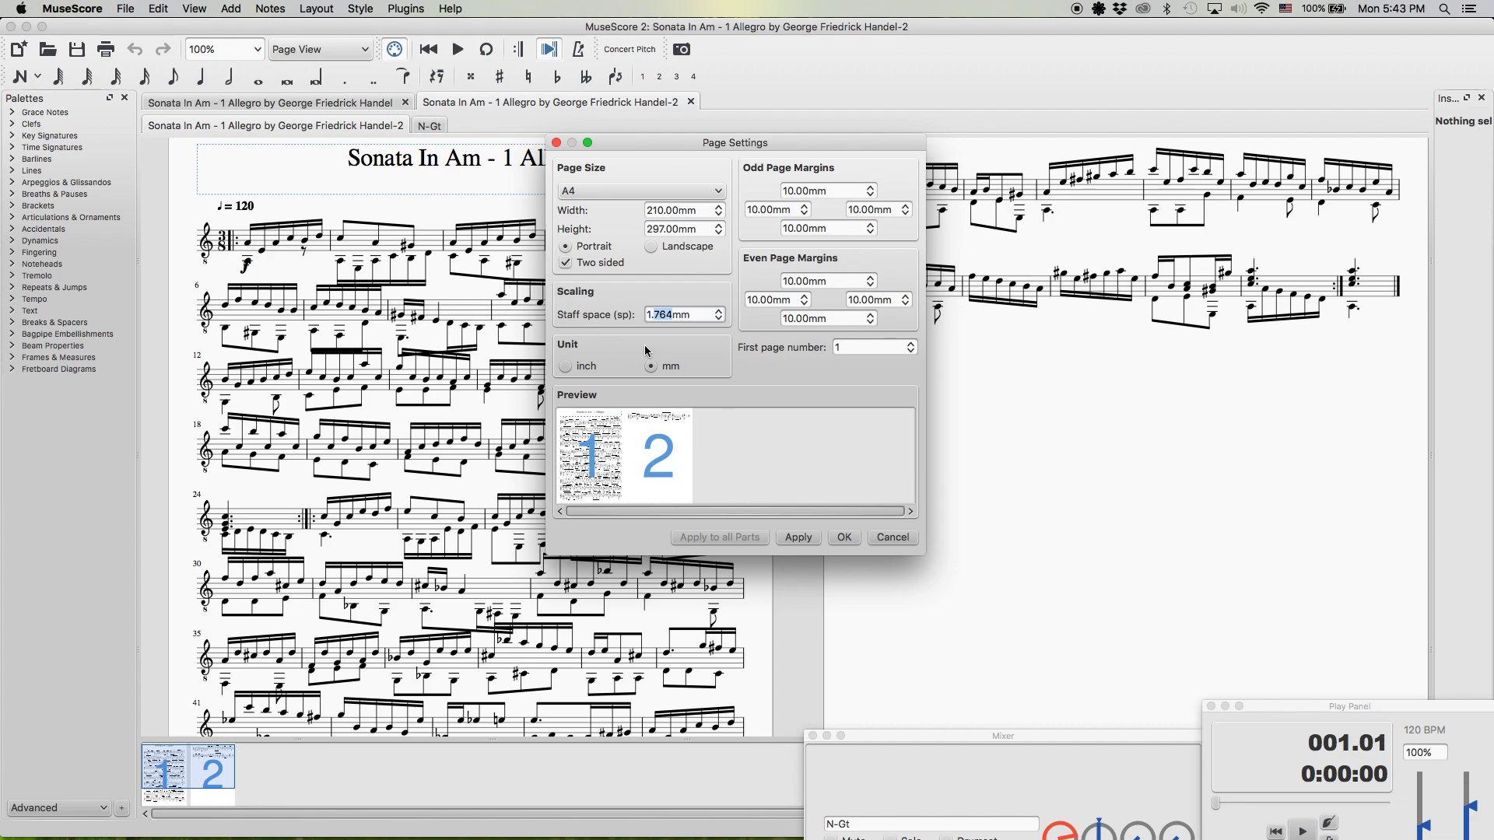
type("1.5")
left_click(800, 537)
left_click(642, 147)
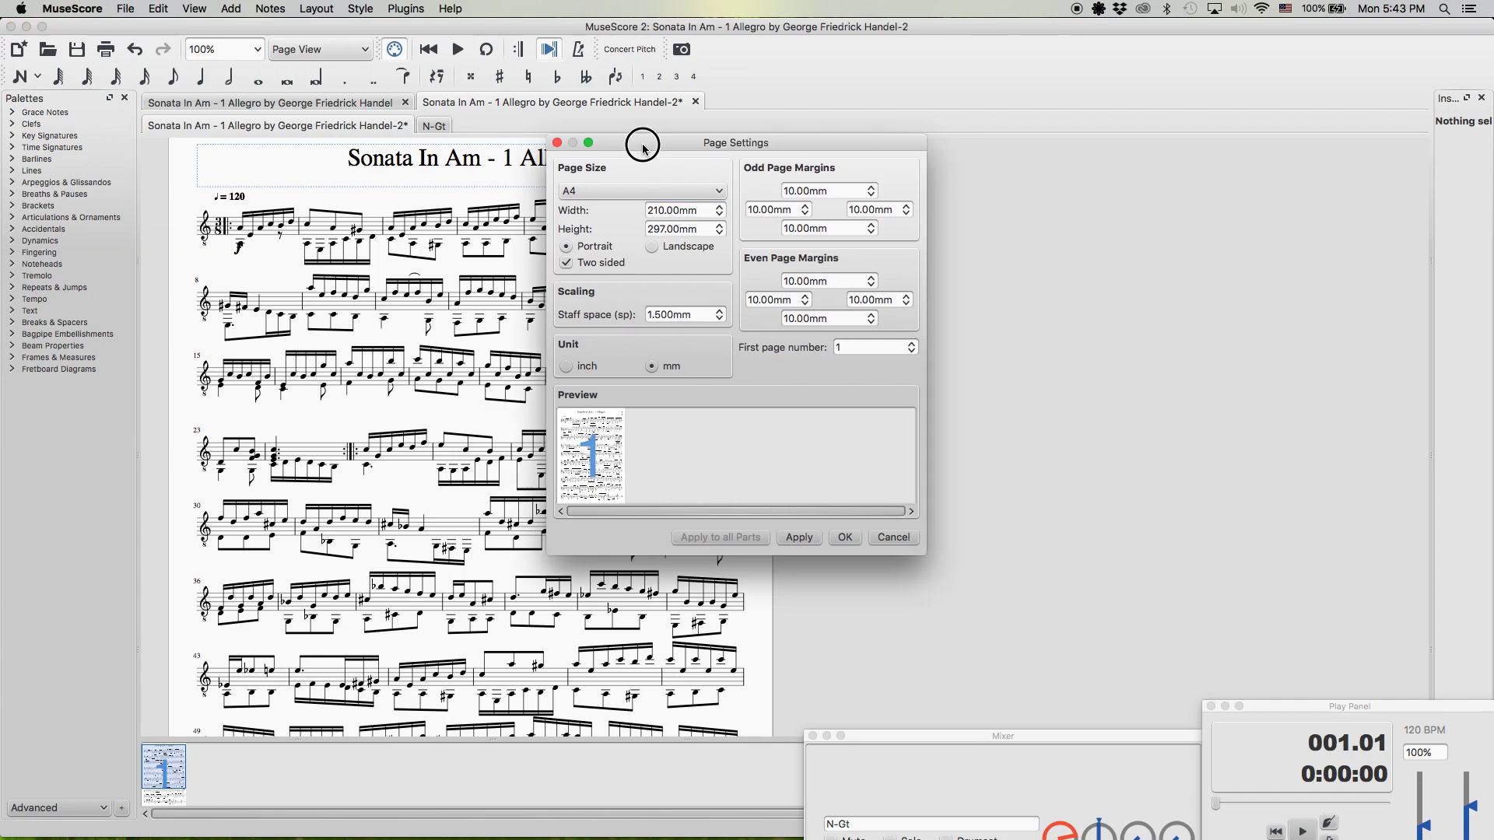
left_click_drag(643, 146, 940, 207)
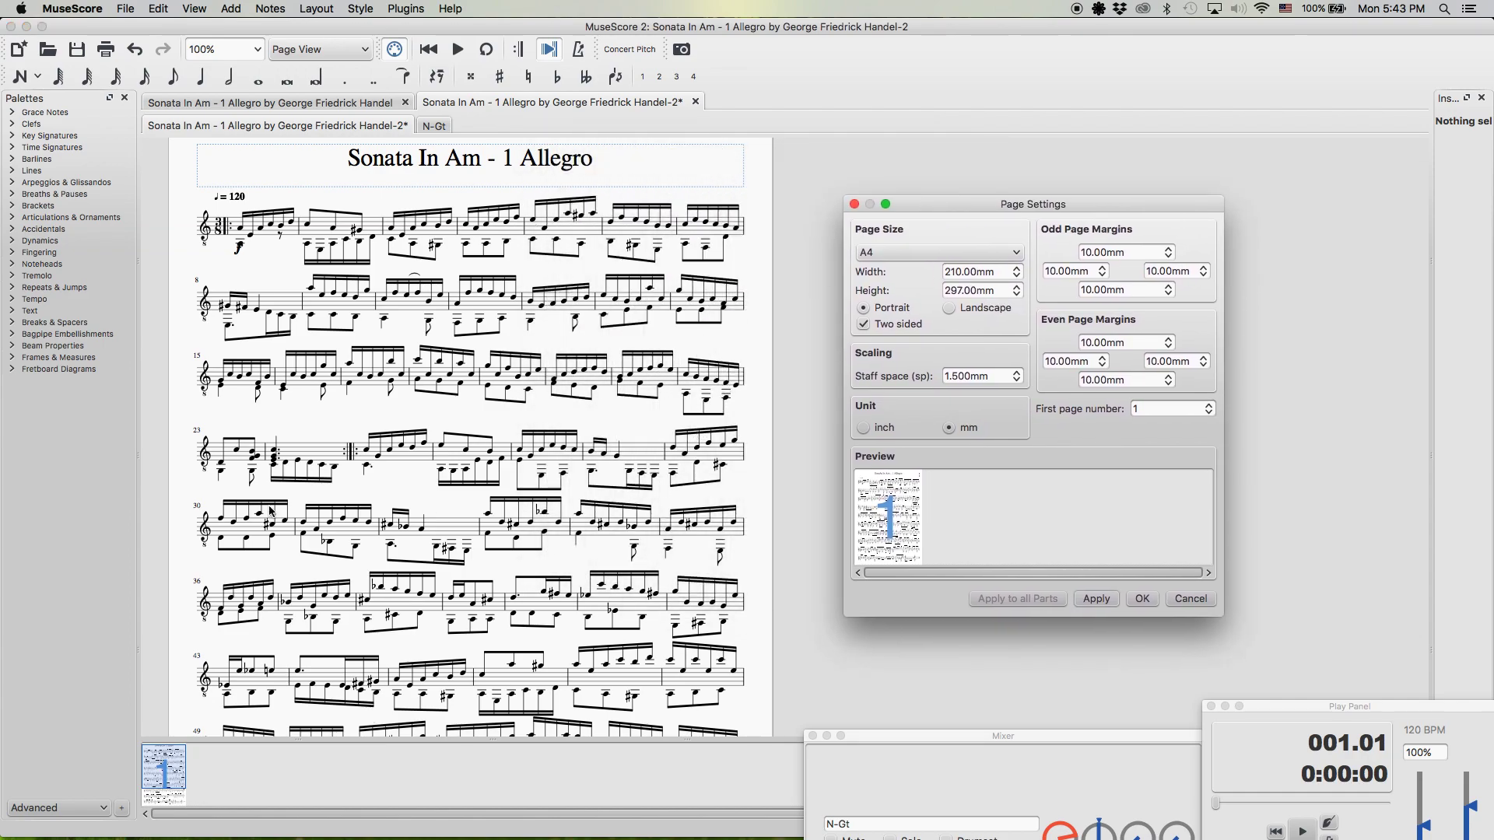
left_click_drag(935, 208, 654, 226)
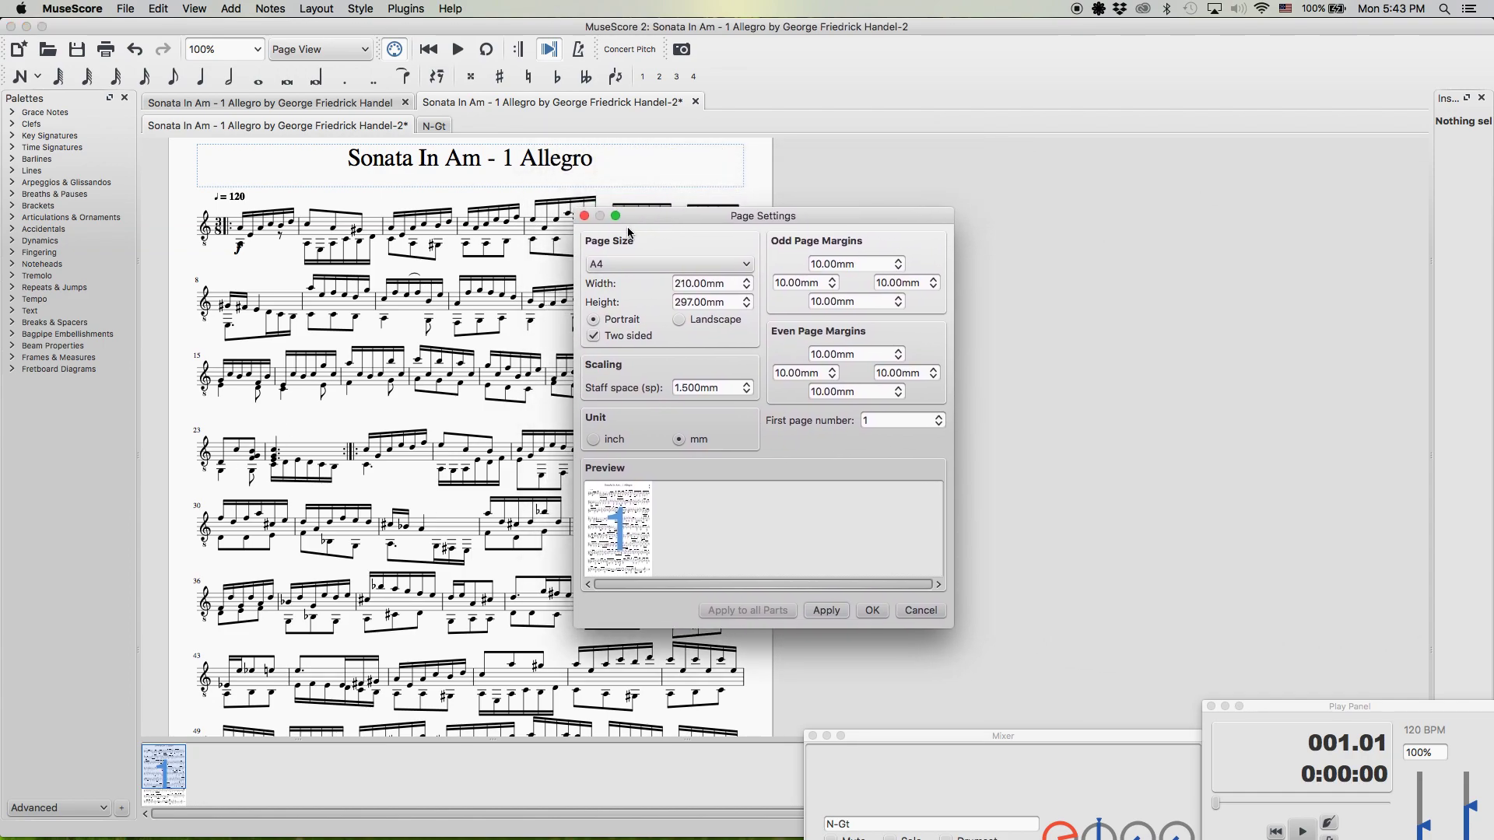
Increase the staff space to 1.8 mm and apply it to the score.
left_click(686, 388)
left_click(686, 389)
key("BackSpace")
type("8")
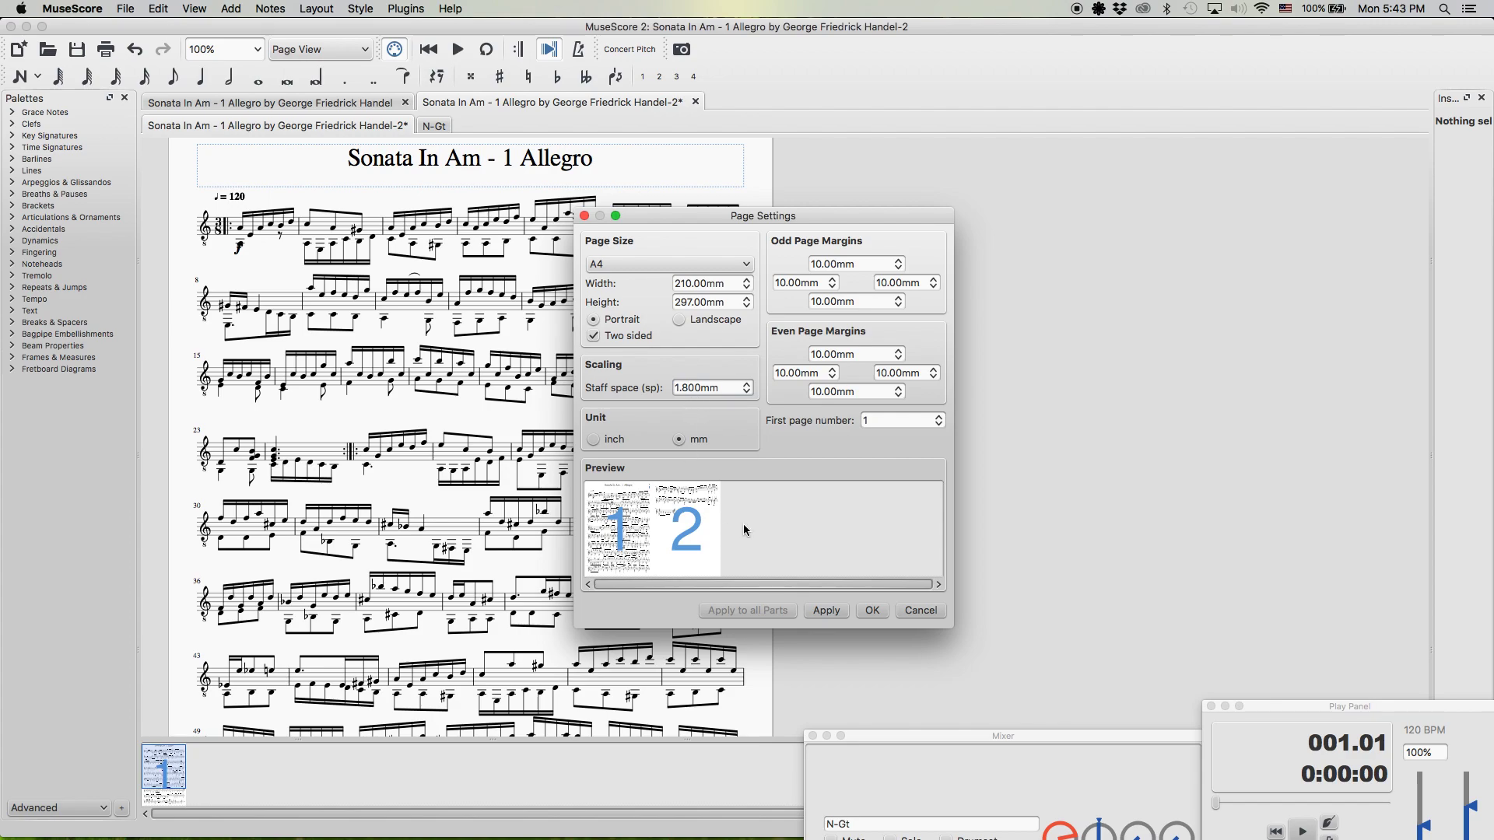
left_click(819, 611)
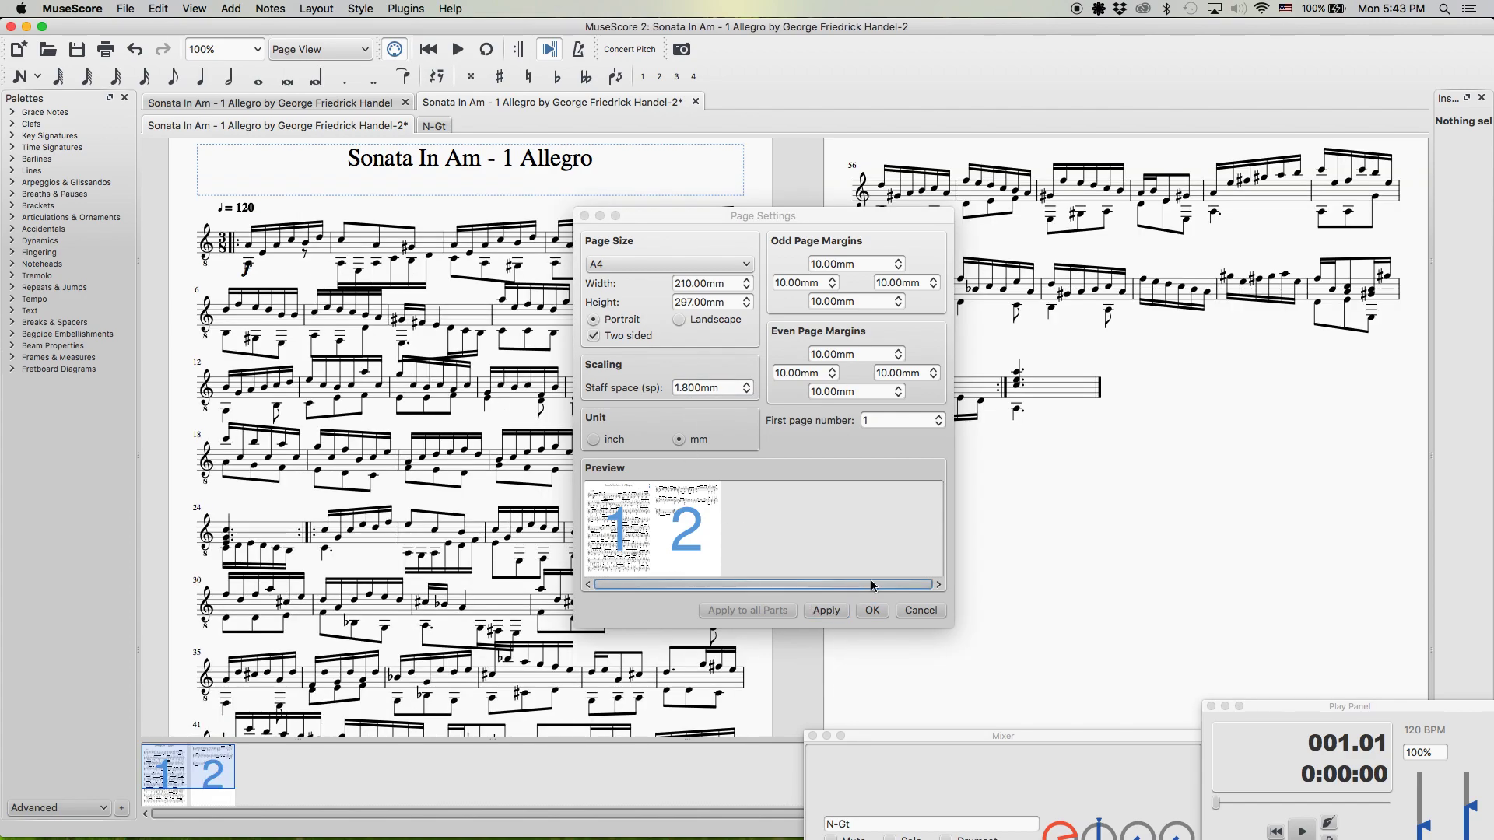
Set the staff space to 1.9 mm, apply it and close the page settings.
left_click(686, 388)
key("BackSpace")
type("9")
left_click(825, 611)
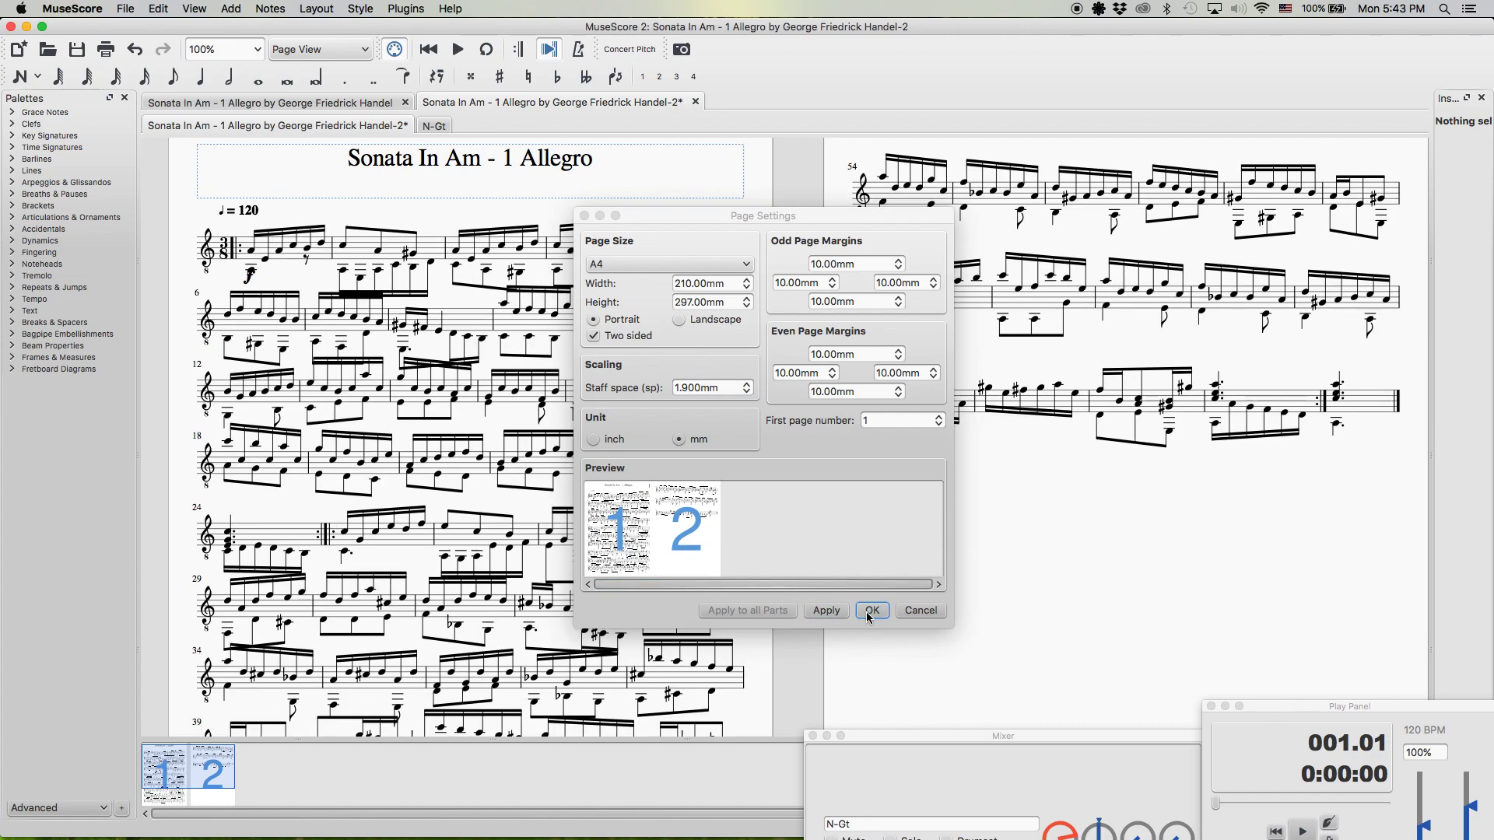
left_click(866, 611)
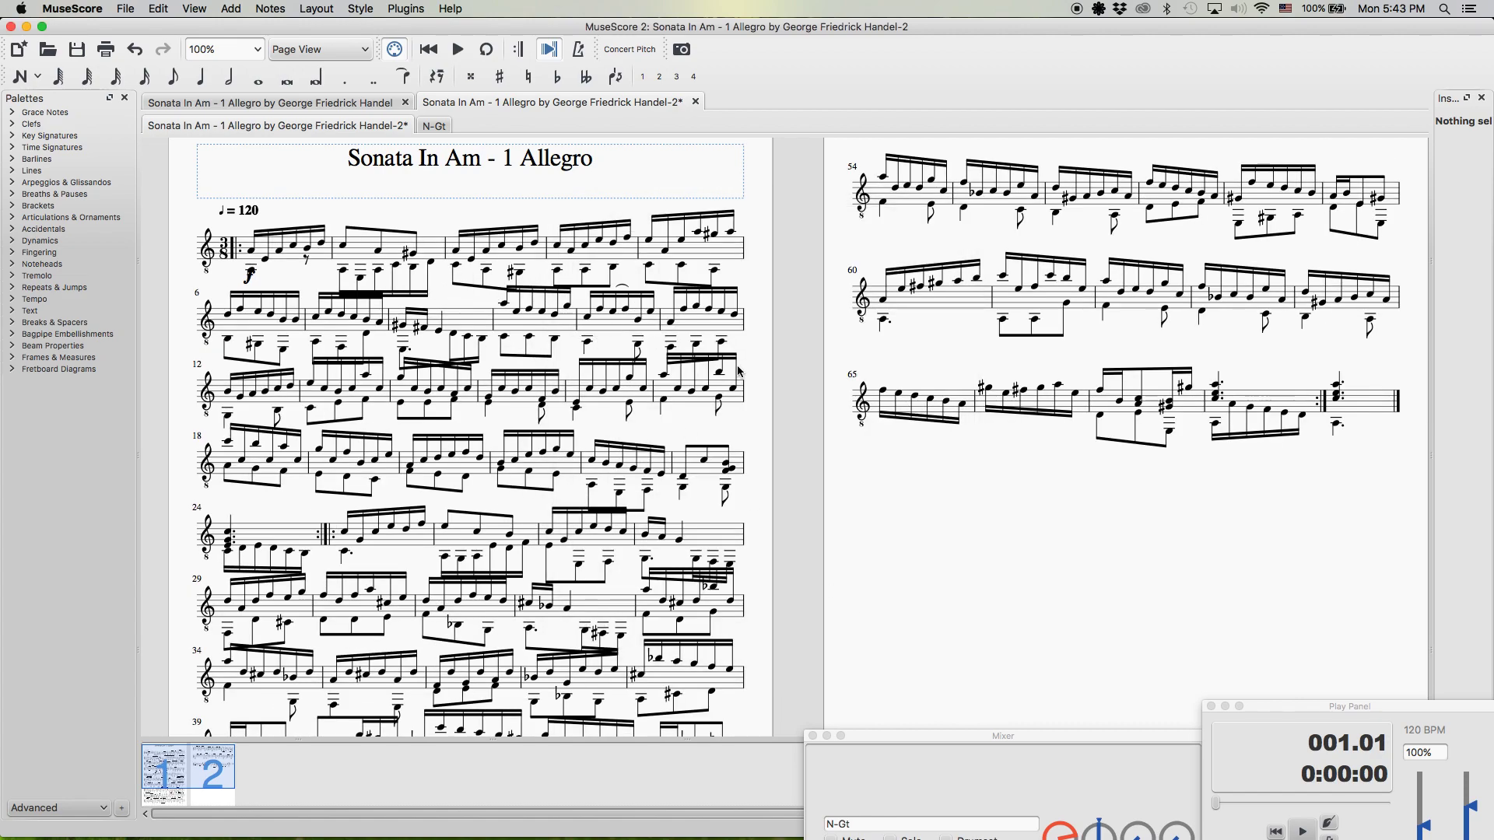
Edit the score title, replacing "In Am" with "in a minor".
scroll(739, 374, "down", 6)
scroll(714, 403, "up", 5)
scroll(715, 402, "up", 3)
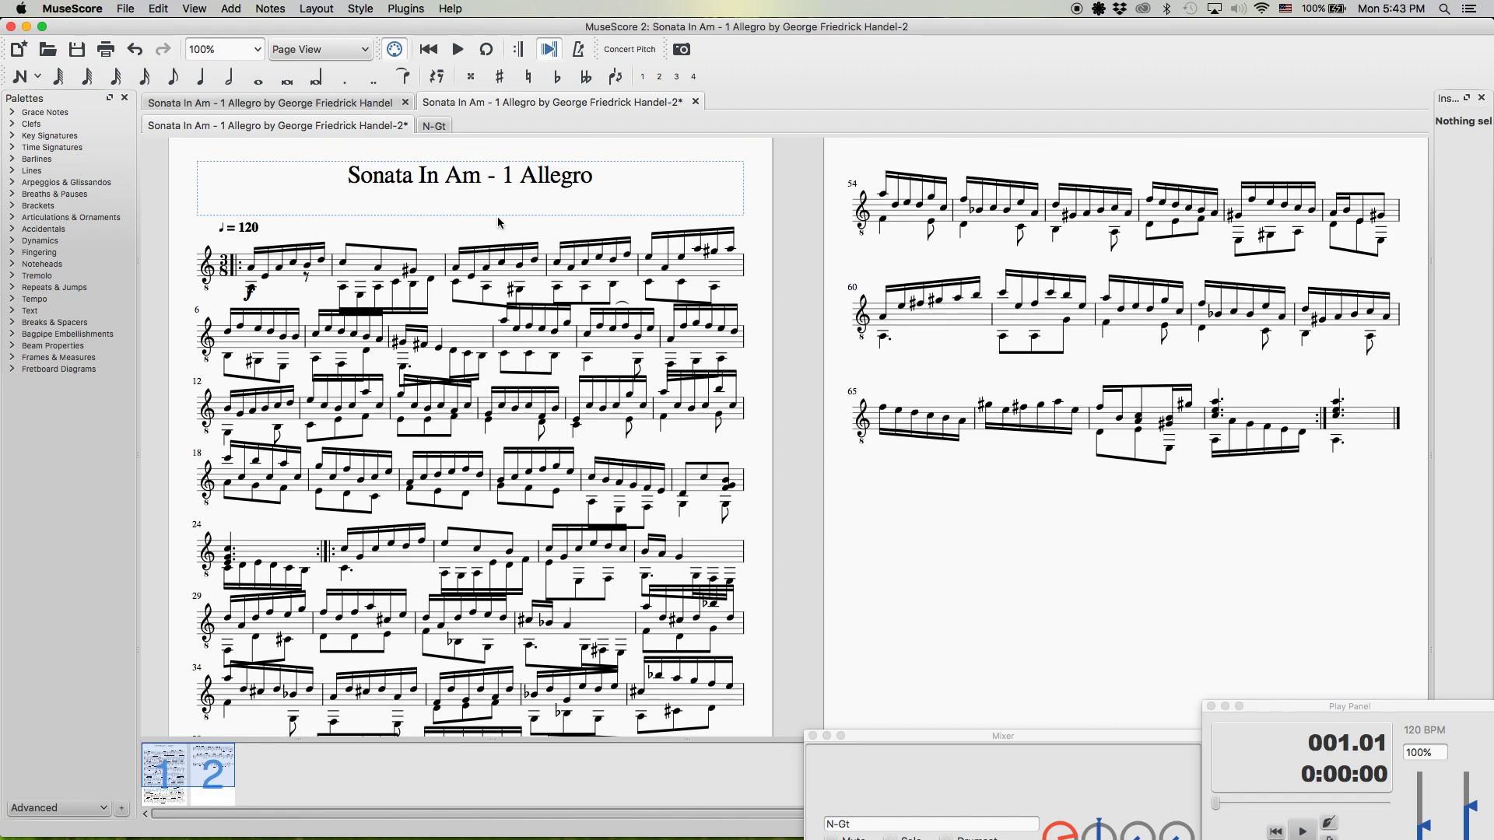
left_click(379, 178)
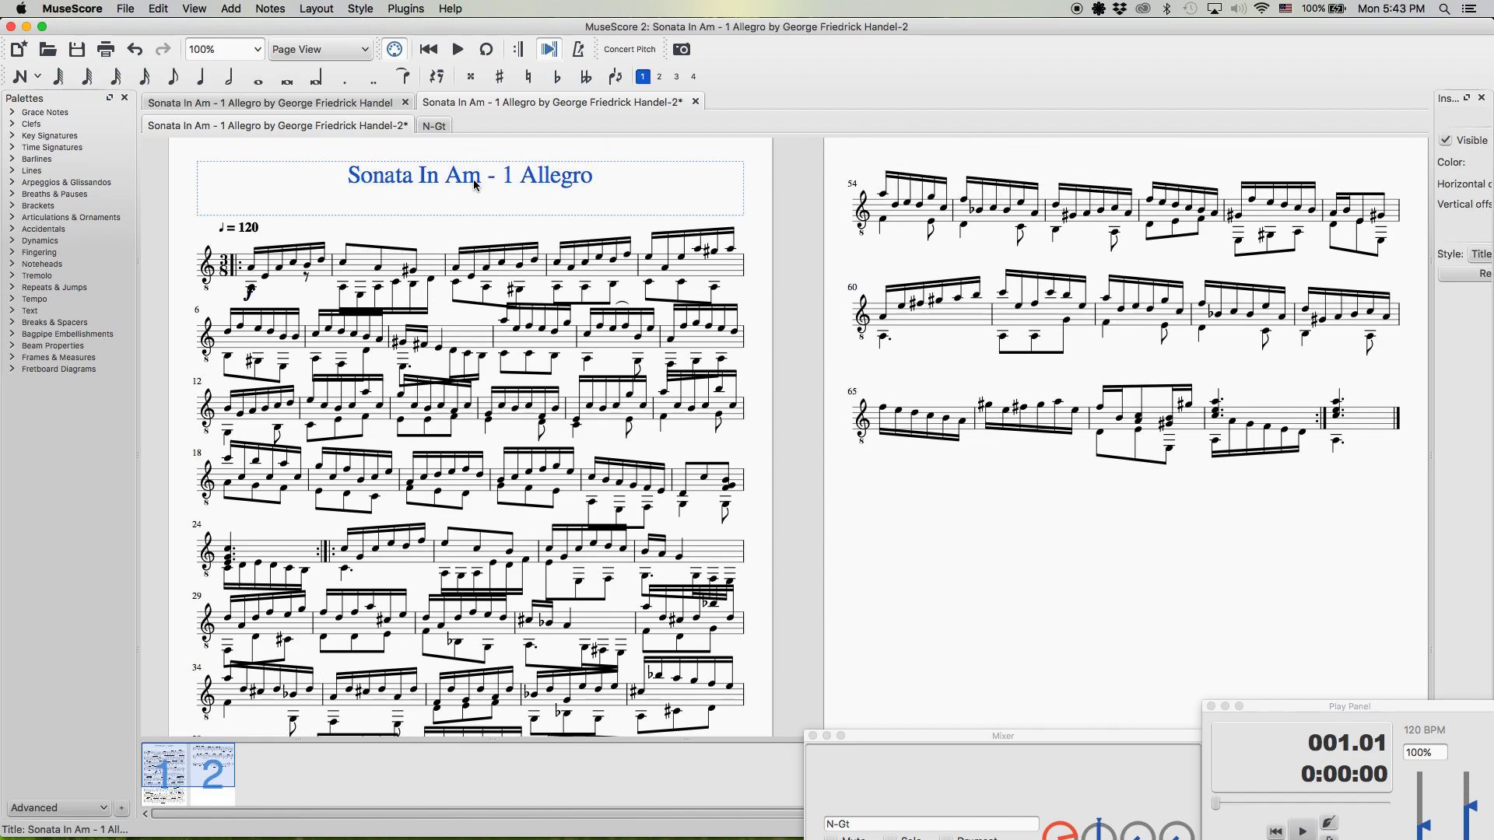
double_click(513, 179)
left_click_drag(481, 177, 499, 177)
left_click(476, 181)
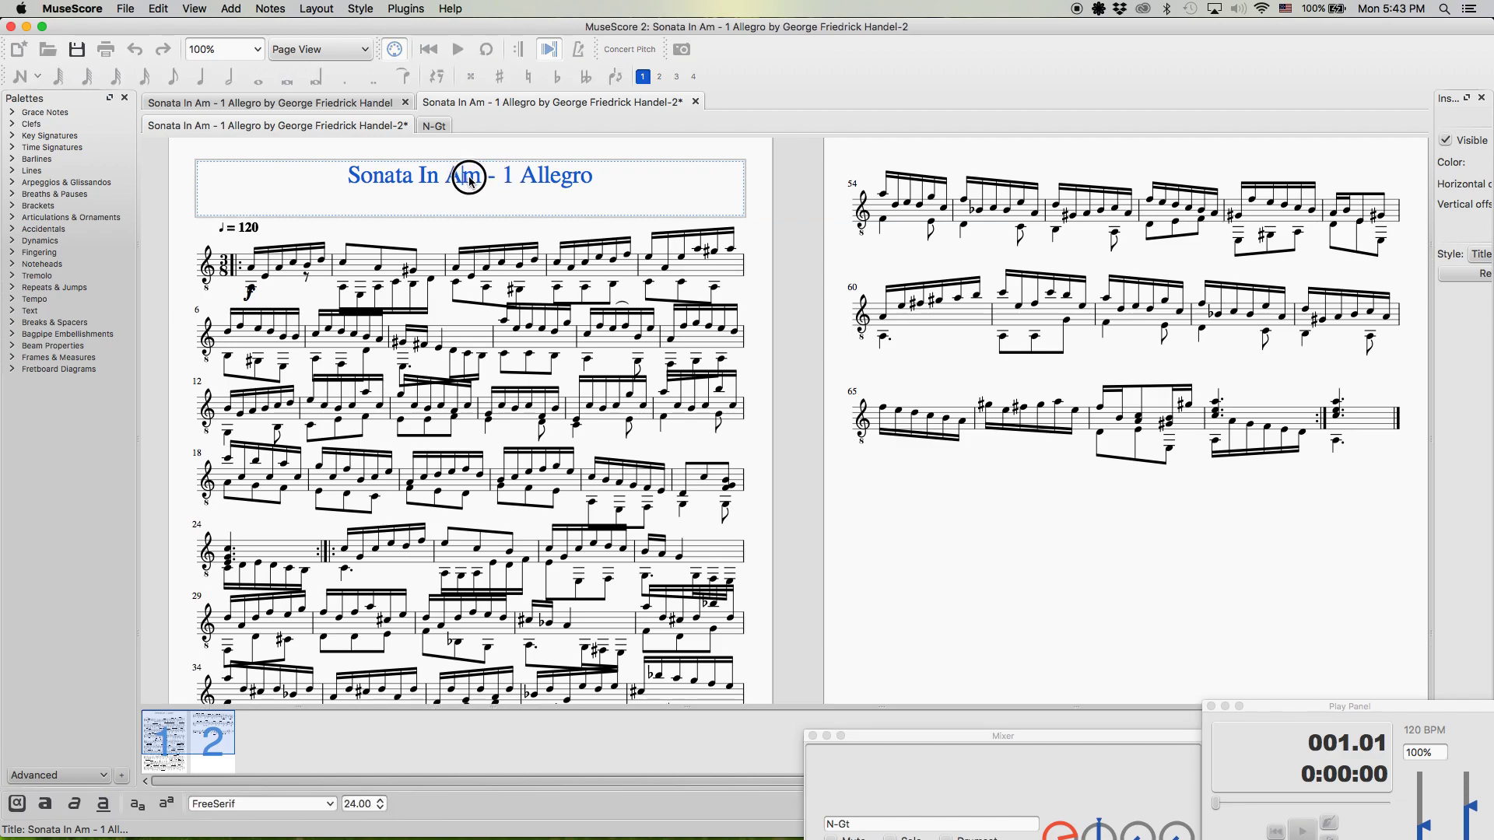
left_click(470, 181)
left_click_drag(419, 177, 479, 185)
type("in")
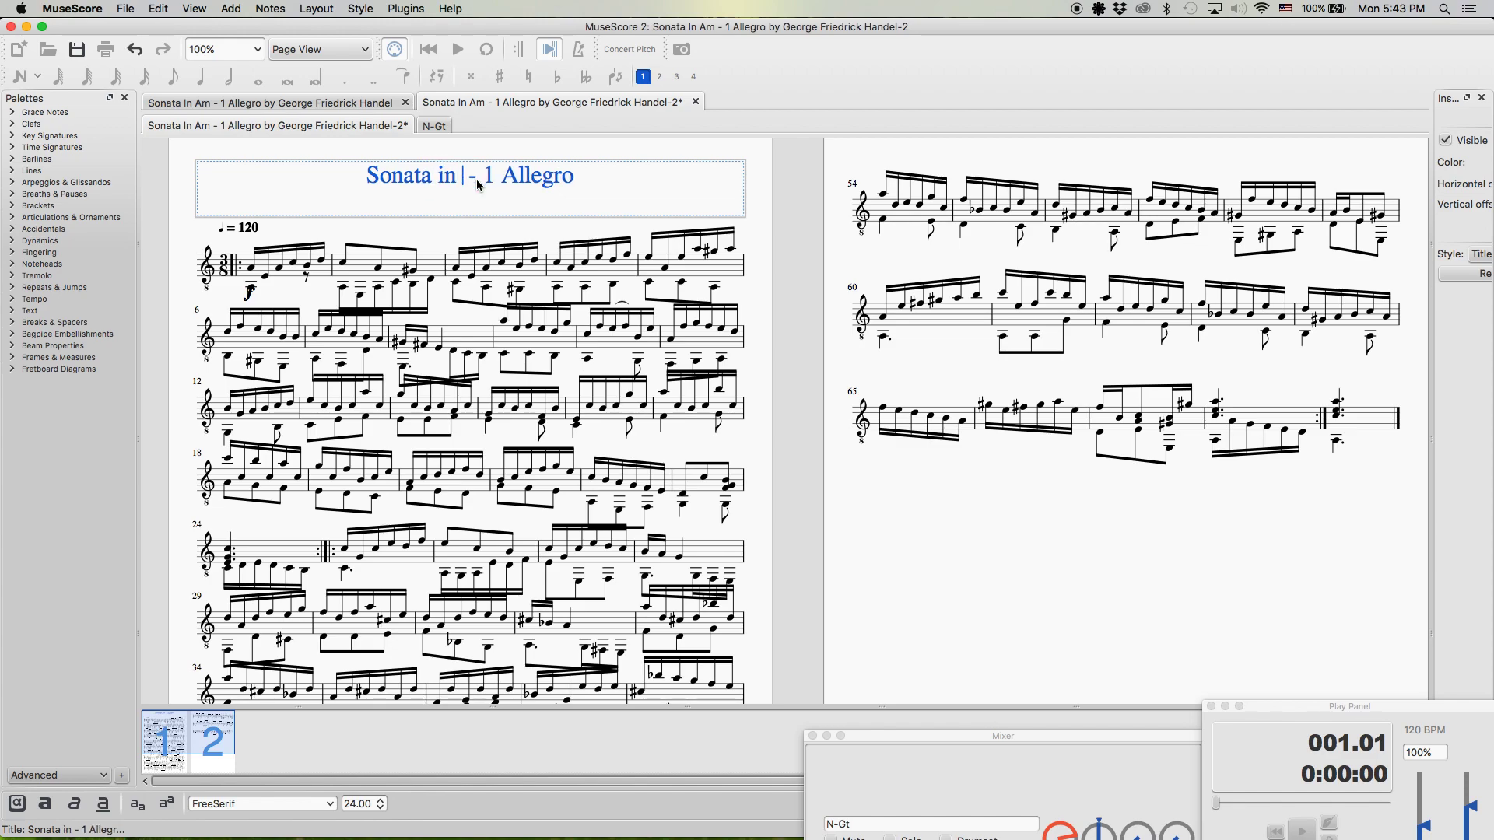
type(" a minor")
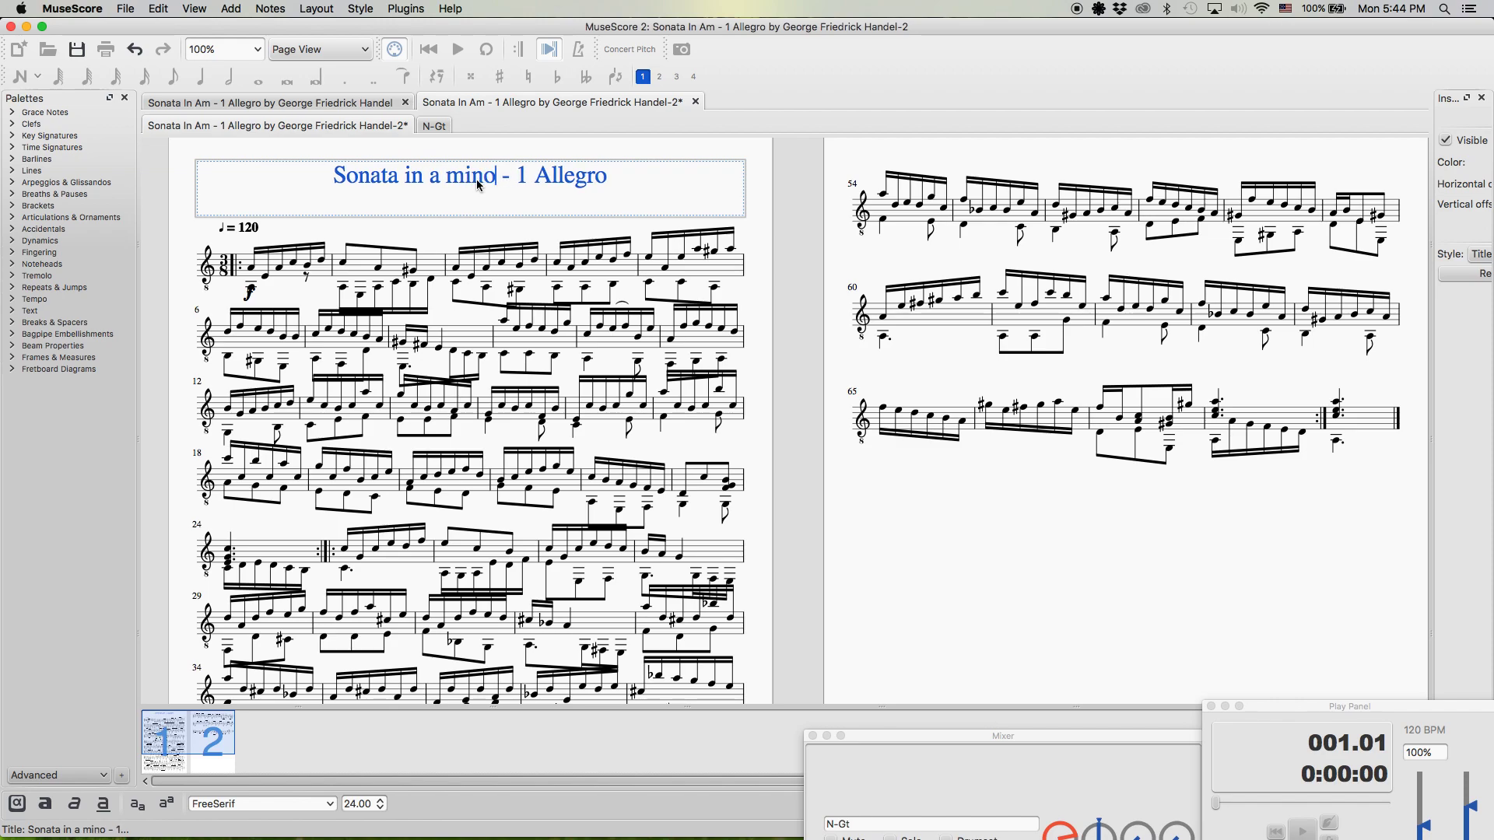
Replace the title's dash with a line break and rewrite the movement name on the second line as "I. Allegro".
left_click_drag(497, 185, 522, 183)
key("Return")
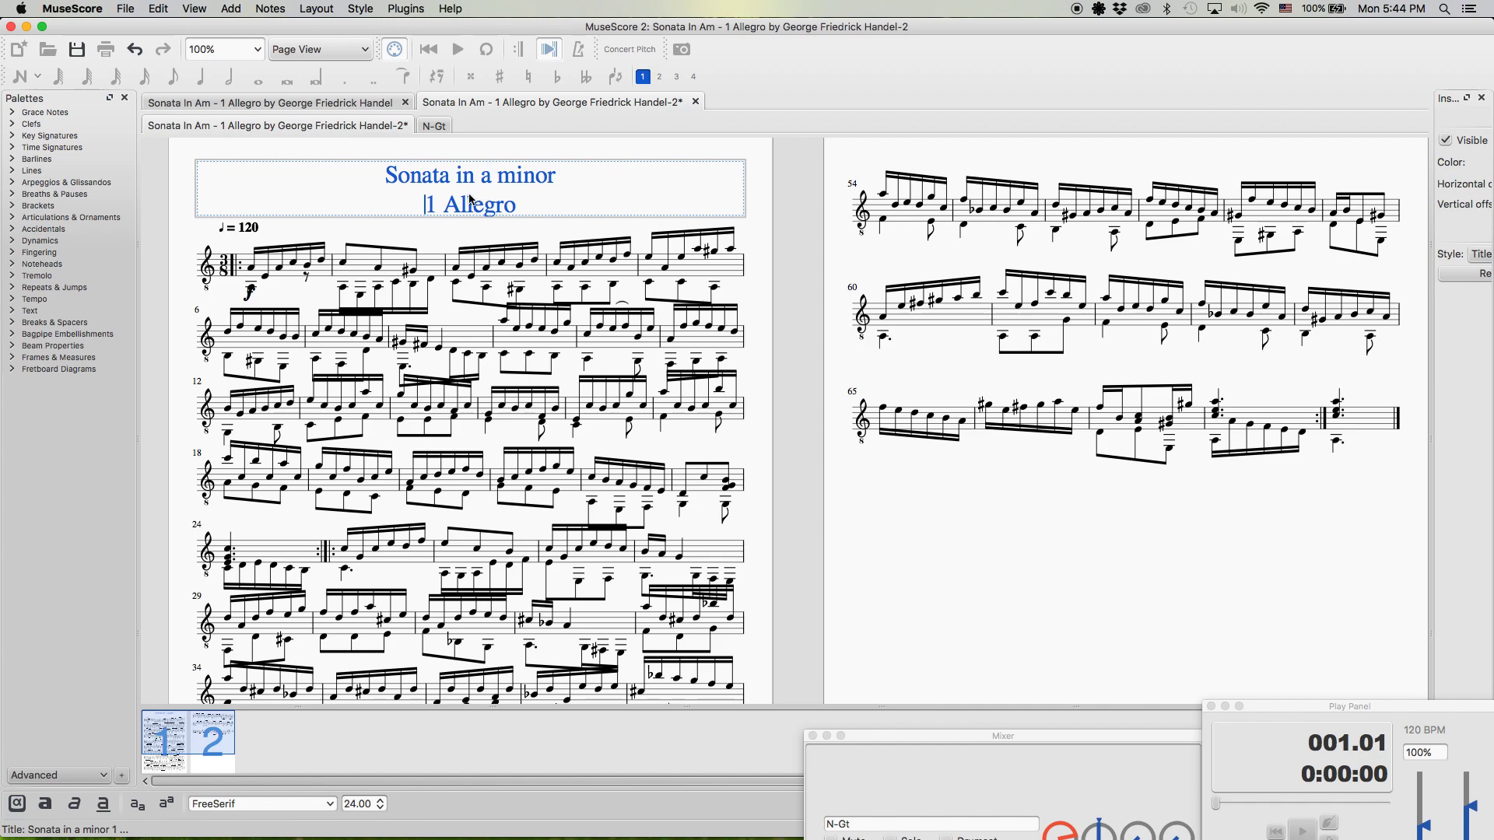
double_click(484, 202)
left_click(504, 208)
left_click_drag(504, 208, 425, 214)
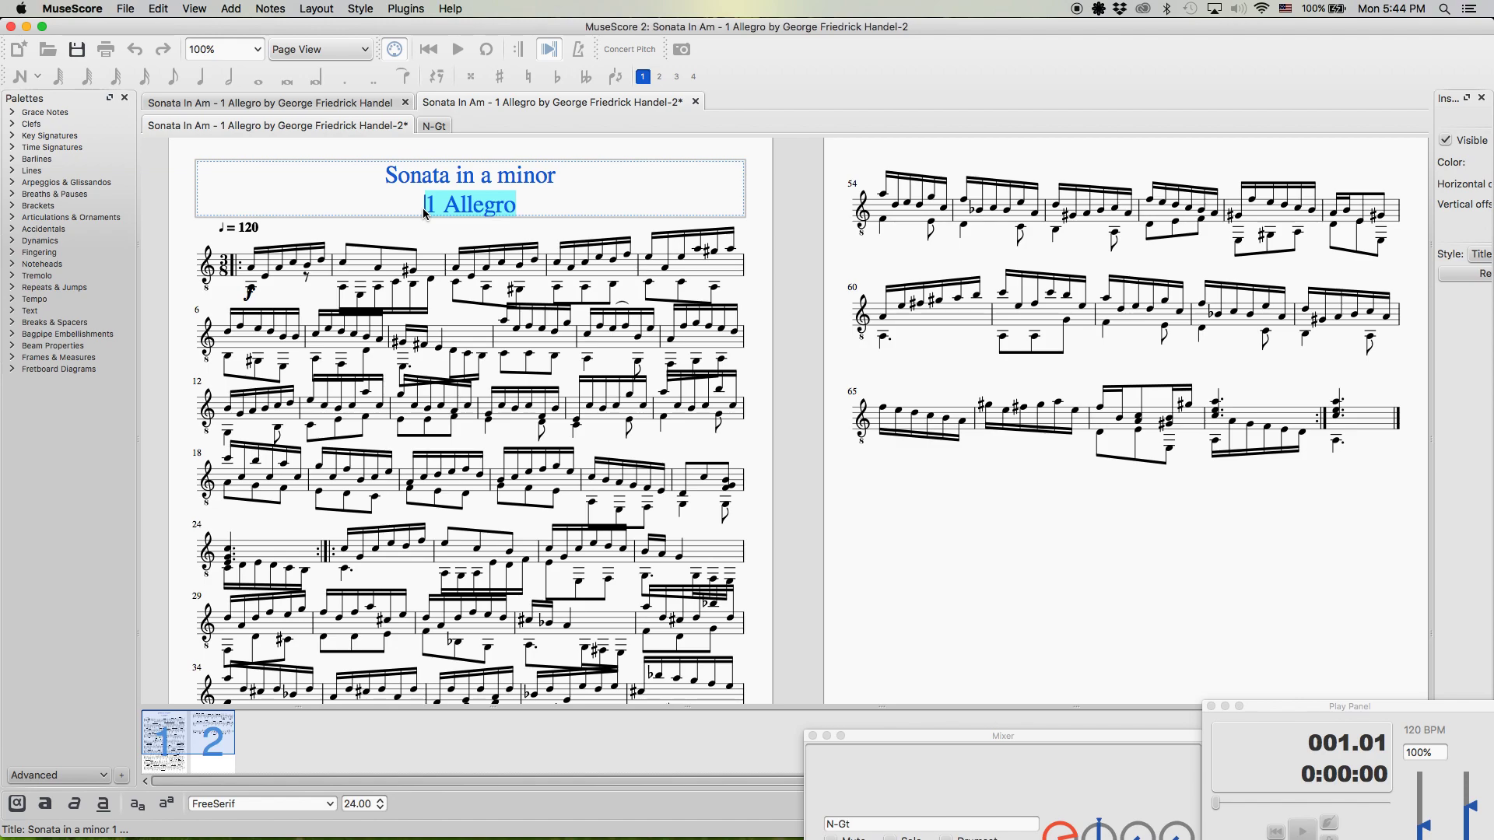
type("I. Allegro")
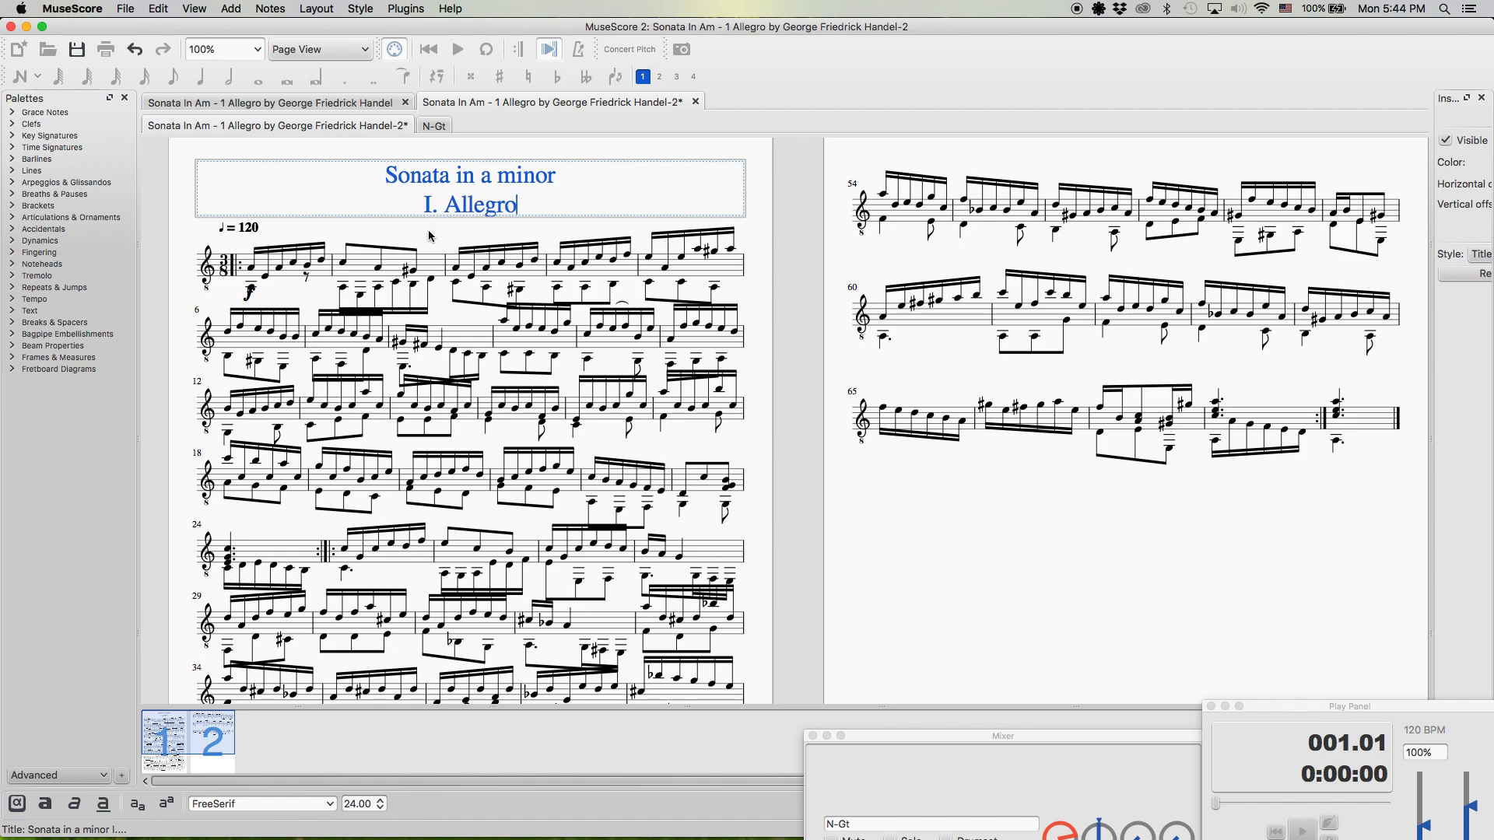
Set the font size of the title's second line, "I. Allegro", to 18 pt and leave text editing.
left_click_drag(519, 210, 423, 206)
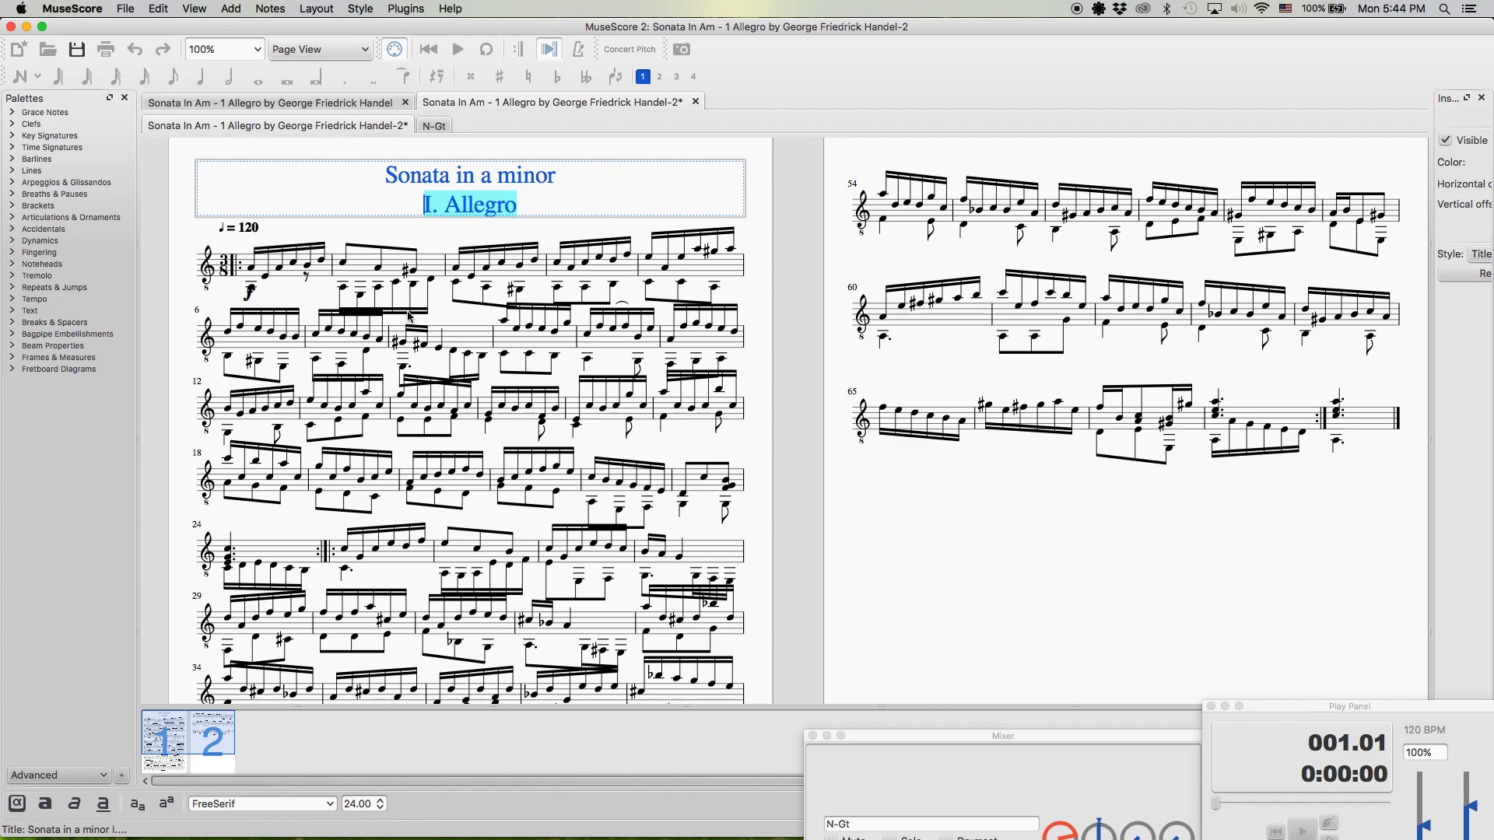
left_click(377, 809)
double_click(354, 805)
type("18")
key("Return")
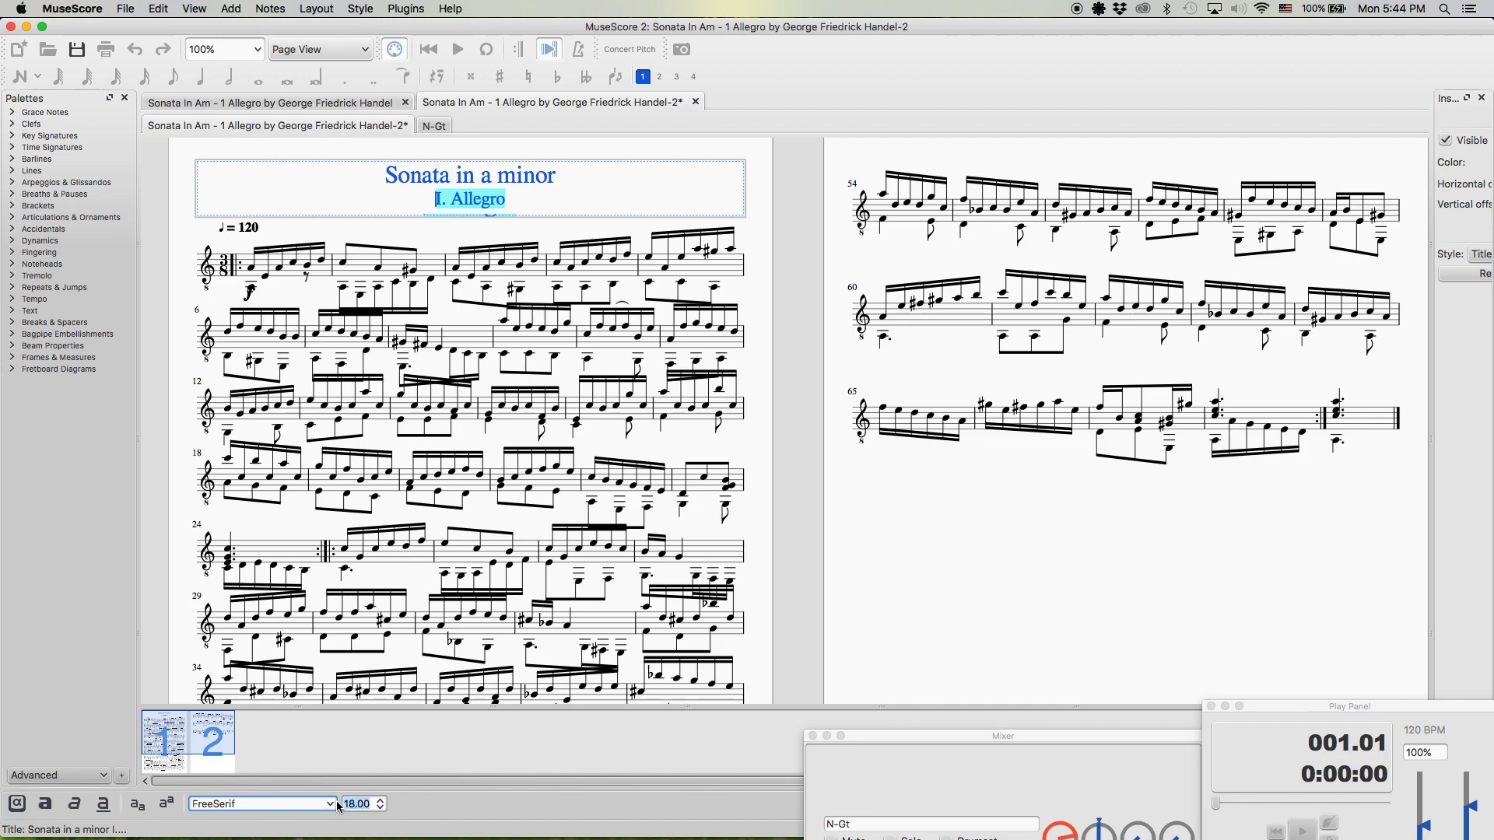
left_click(780, 238)
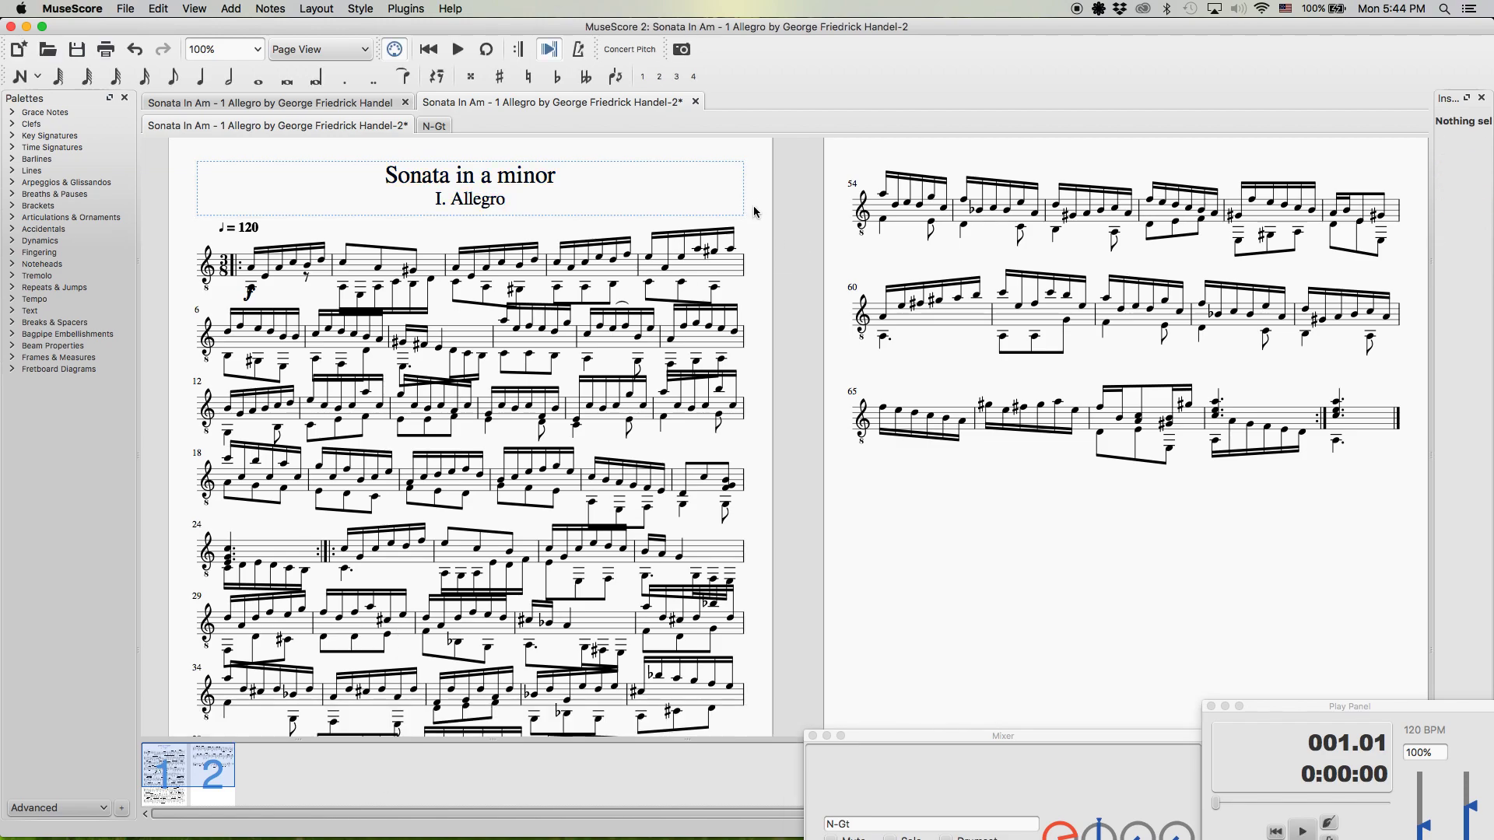
Add a composer text to the title frame reading "G.F.Handel".
right_click(753, 212)
mouse_move(796, 265)
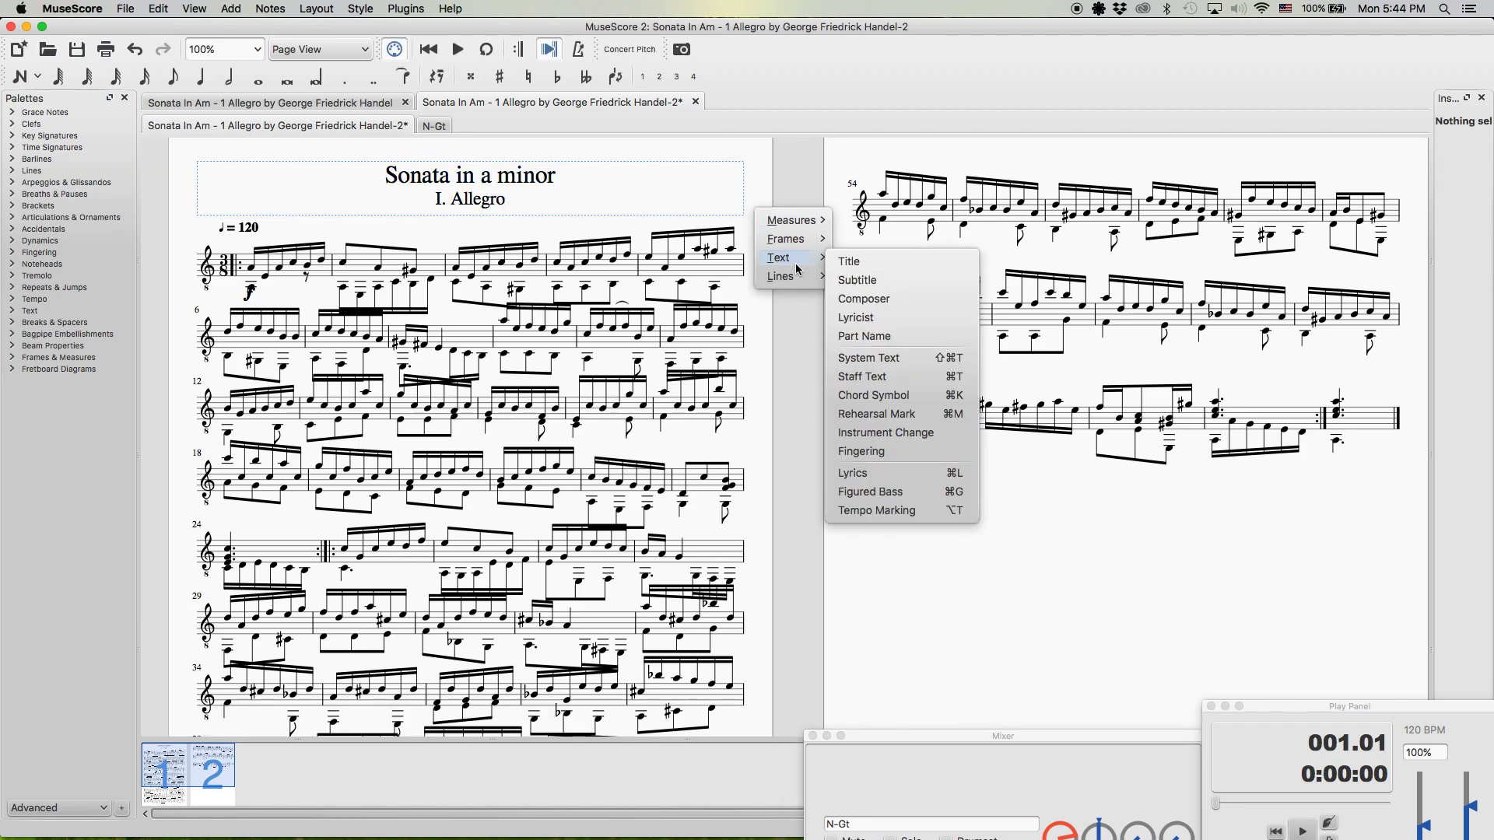
left_click(862, 300)
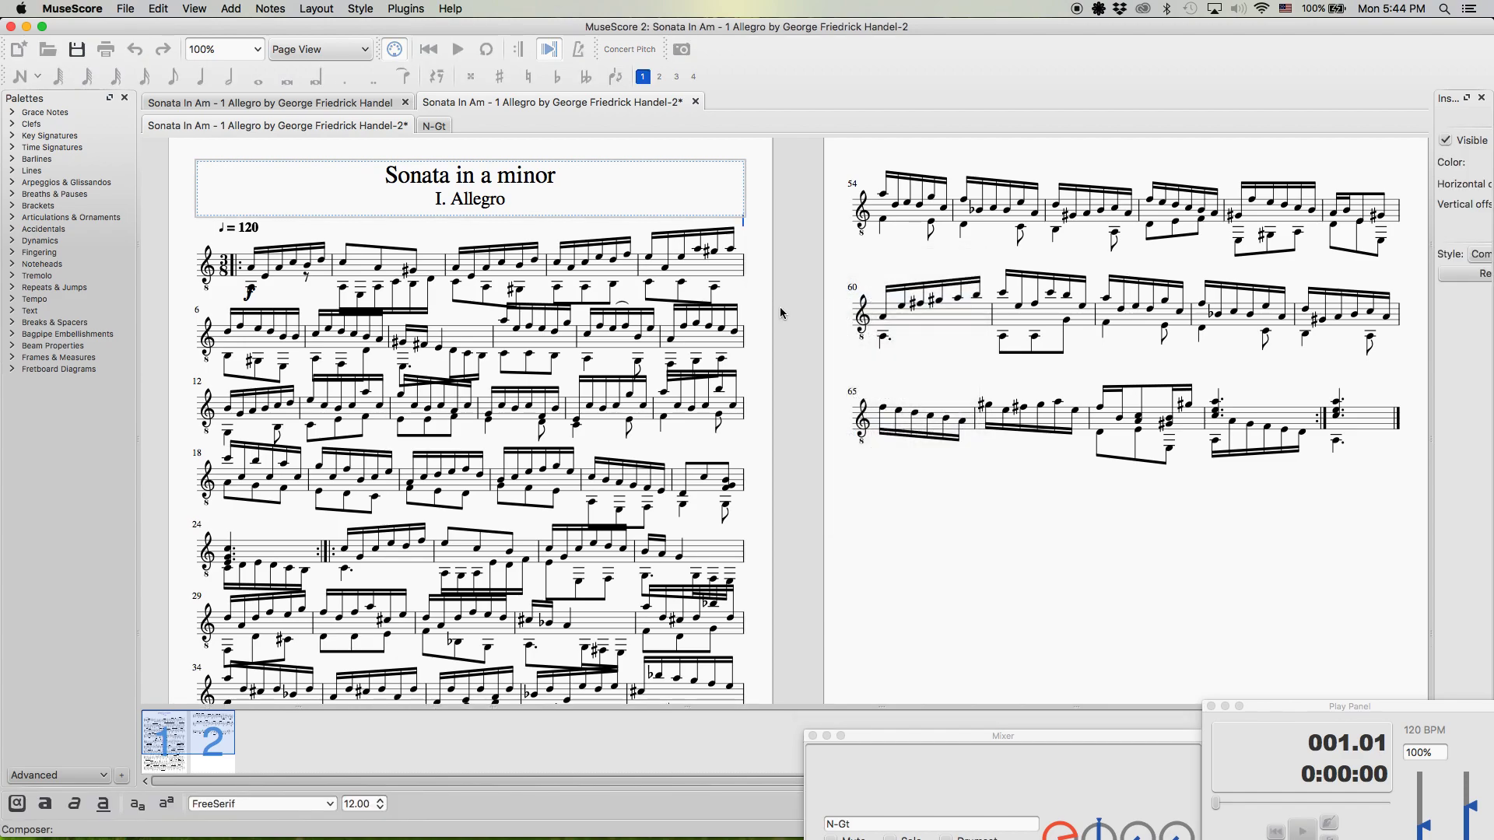
type("G.F.Handel")
key("Escape")
Nudge the title slightly up and to the left, and adjust the composer text's position in the title frame.
left_click(474, 173)
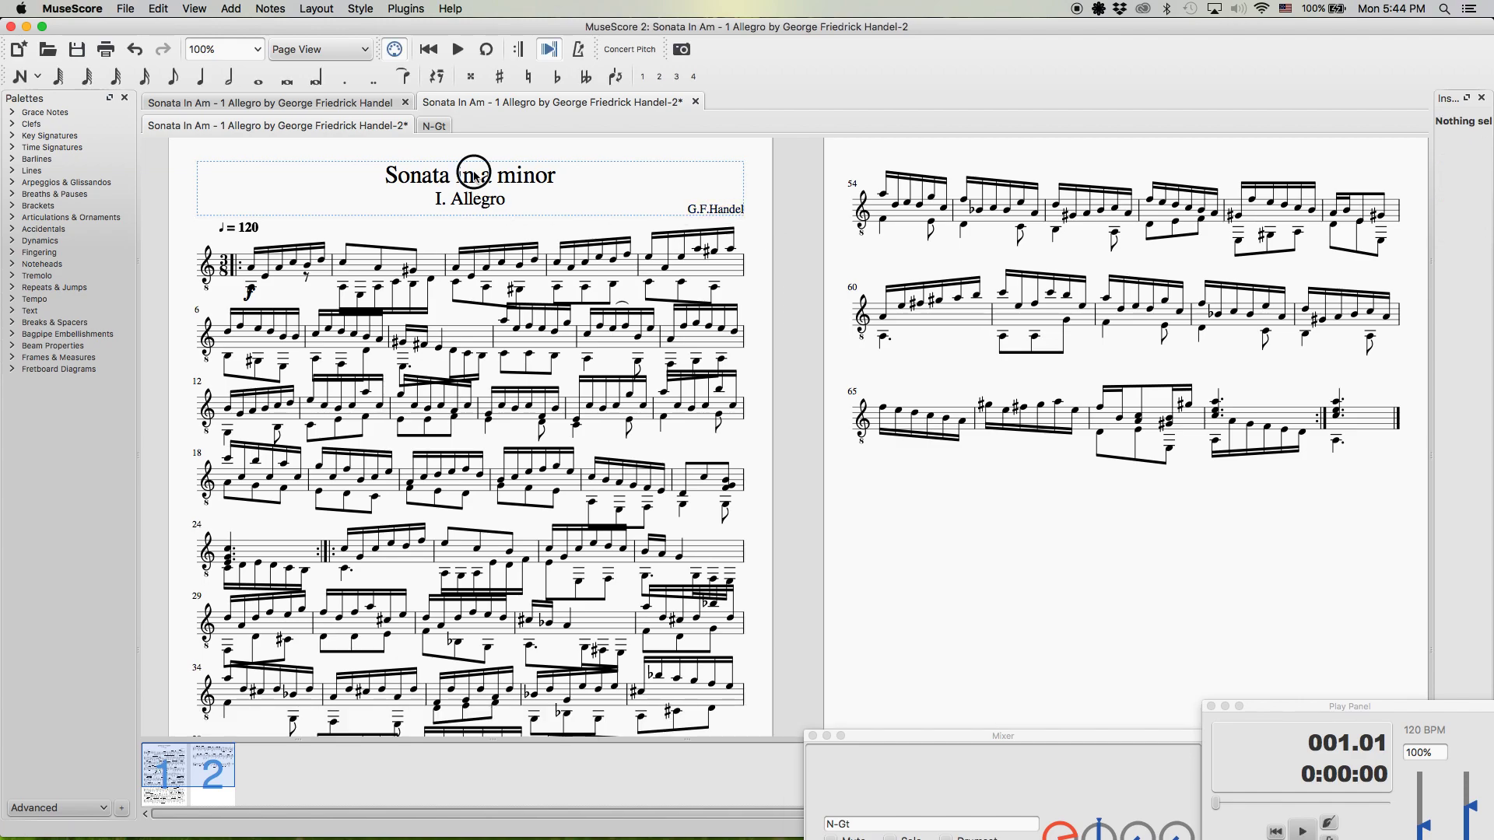
mouse_move(523, 181)
left_mouse_down()
mouse_move(562, 182)
mouse_move(512, 184)
mouse_move(476, 158)
mouse_move(499, 186)
left_mouse_up()
scroll(643, 271, "up", 1)
mouse_move(694, 224)
left_mouse_down()
mouse_move(706, 241)
mouse_move(719, 226)
left_mouse_up()
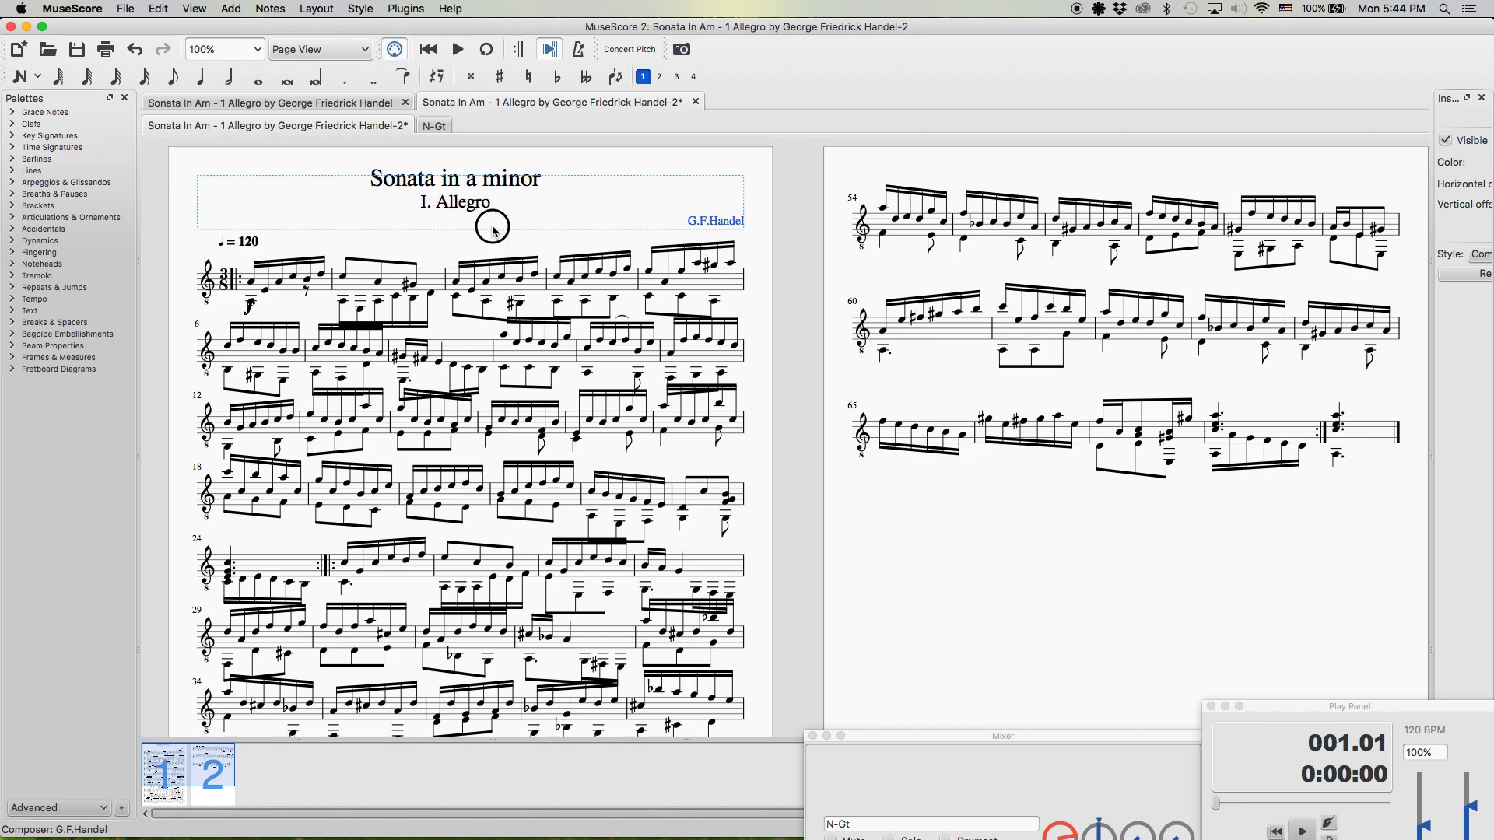
Adjust the title frame above the first system and nudge the tempo marking slightly down and to the left.
left_click(449, 231)
double_click(448, 231)
mouse_move(471, 230)
left_mouse_down()
mouse_move(475, 259)
mouse_move(473, 231)
left_mouse_up()
mouse_move(250, 241)
left_mouse_down()
mouse_move(225, 246)
mouse_move(245, 248)
left_mouse_up()
left_click(178, 248)
scroll(626, 389, "down", 5)
scroll(782, 436, "up", 5)
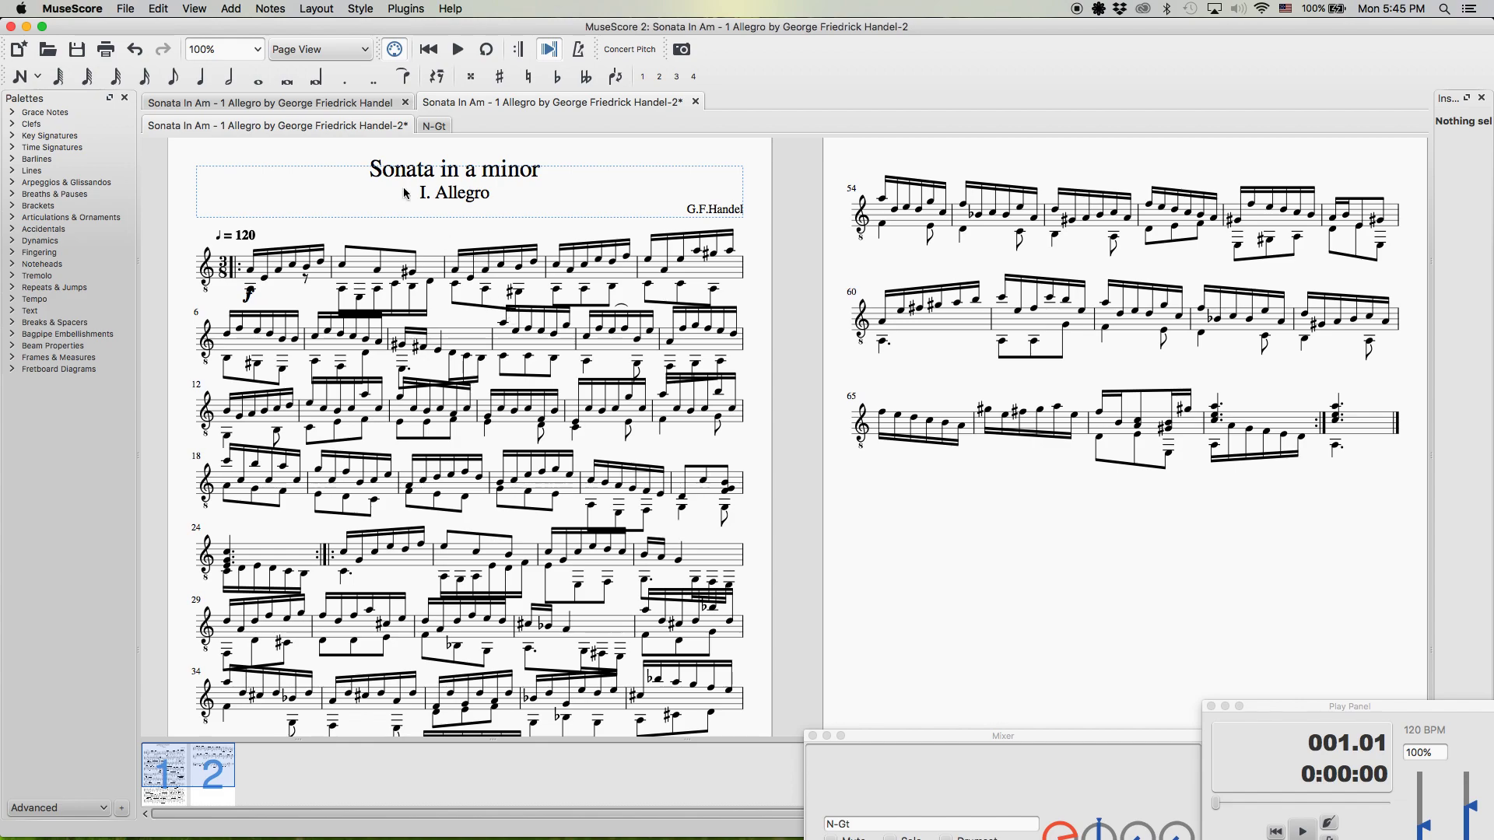
left_click(313, 9)
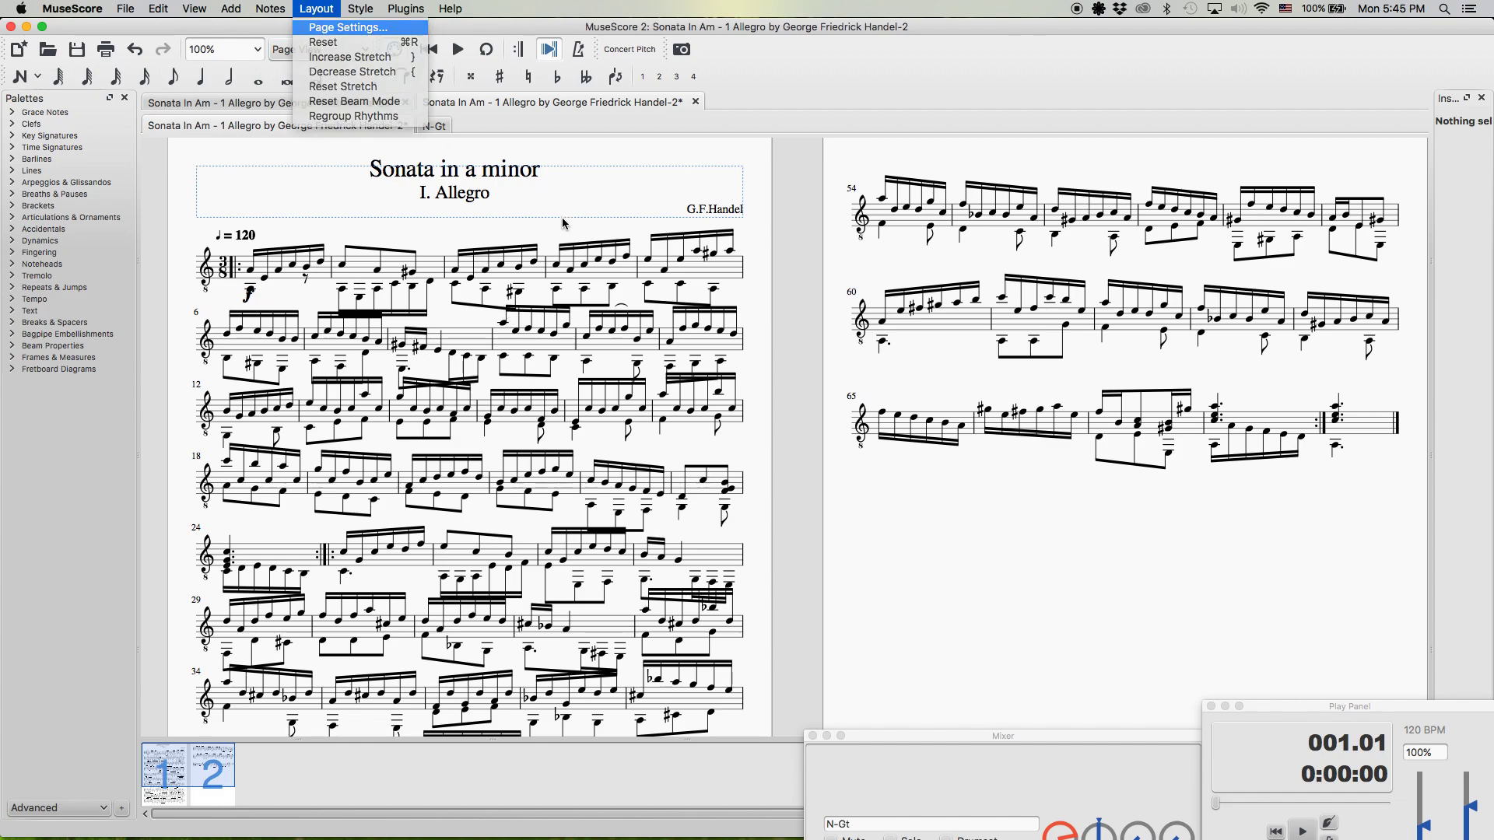
key("Return")
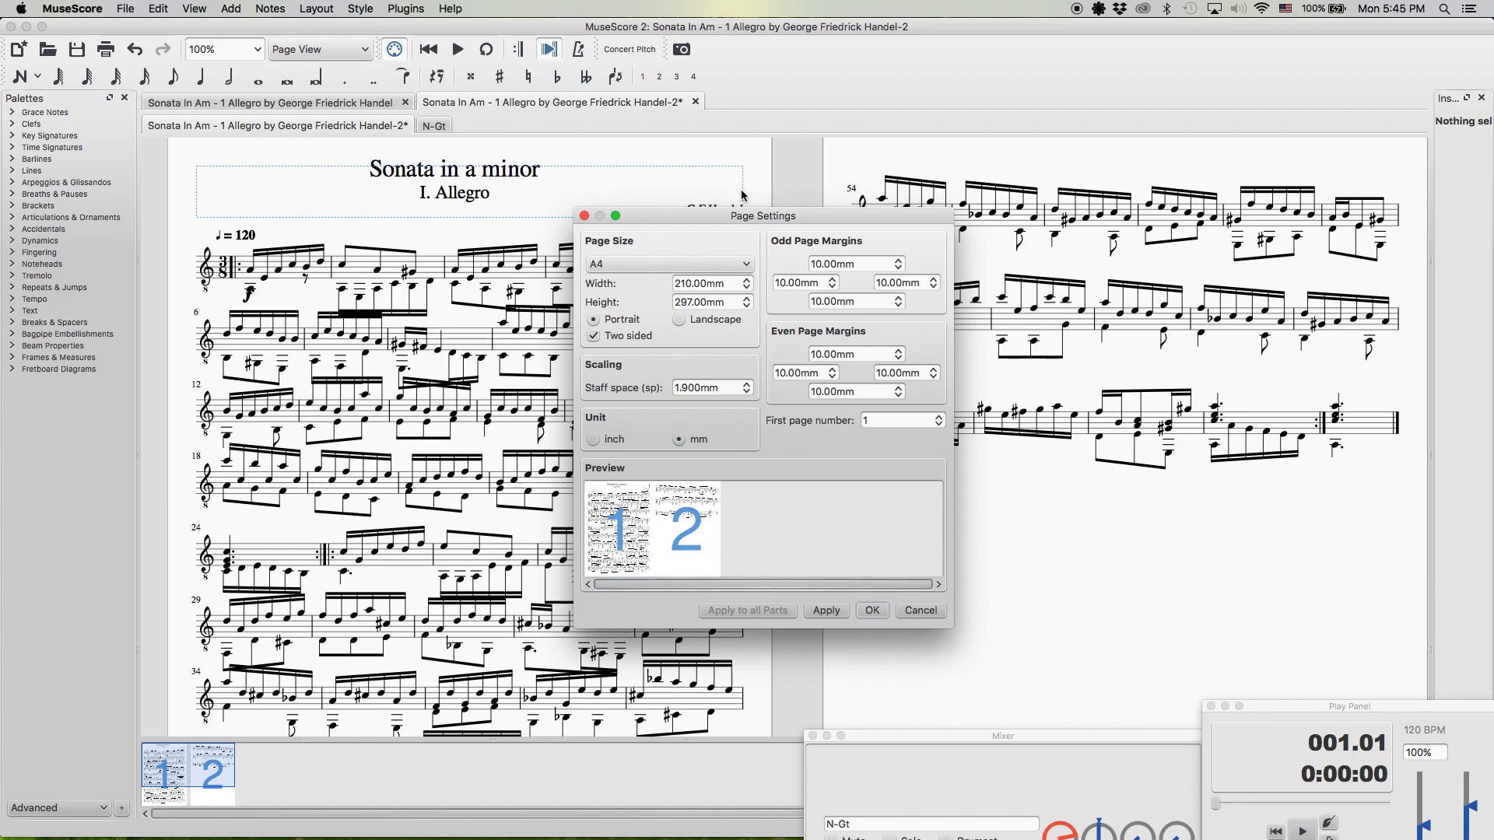
left_click(872, 614)
Open the score's general style at the Page options and move the dialog so the first page's music can be seen.
left_click(358, 10)
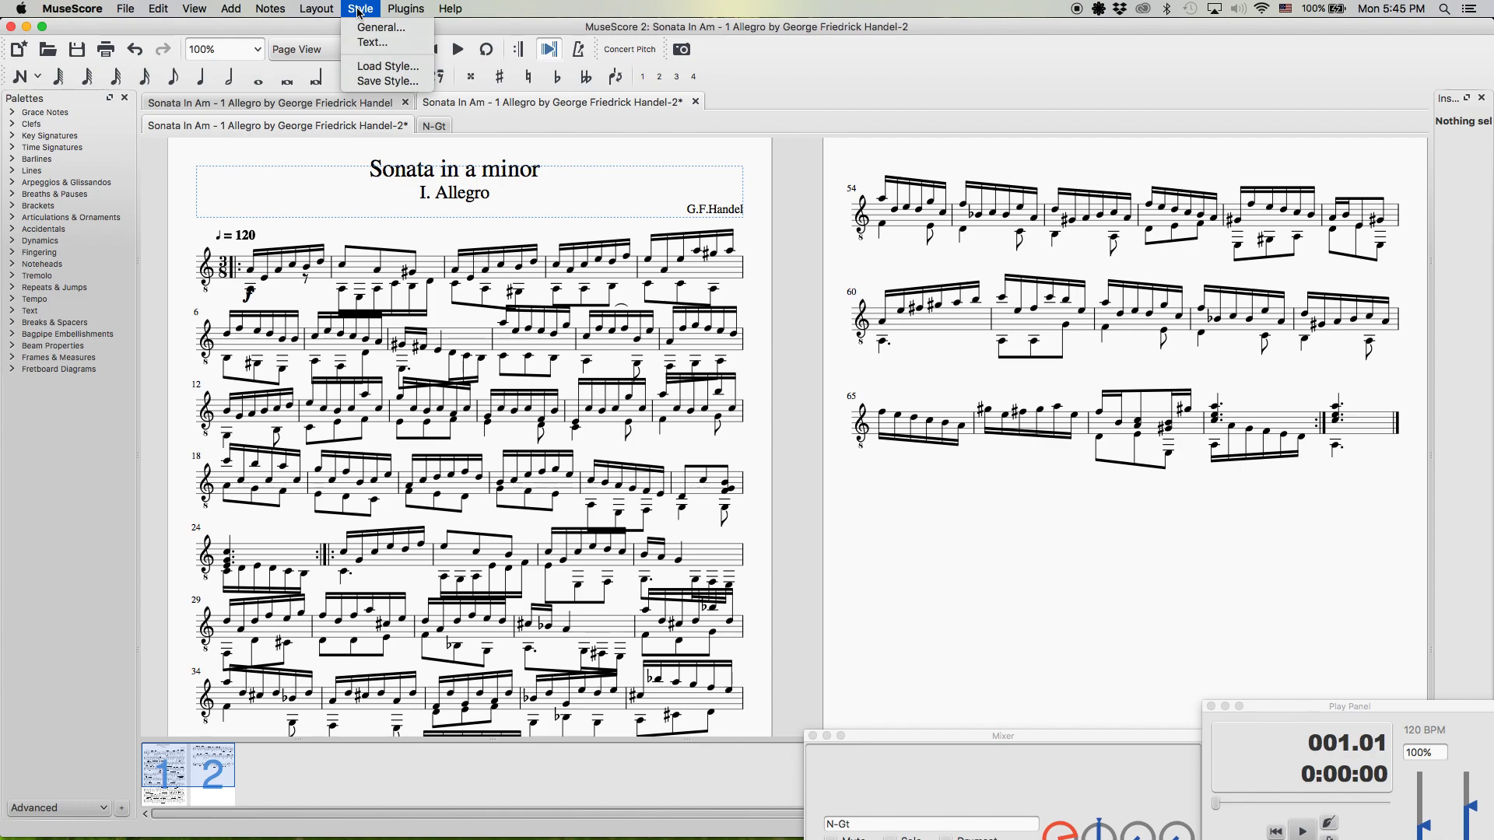
left_click(520, 168)
left_click(128, 208)
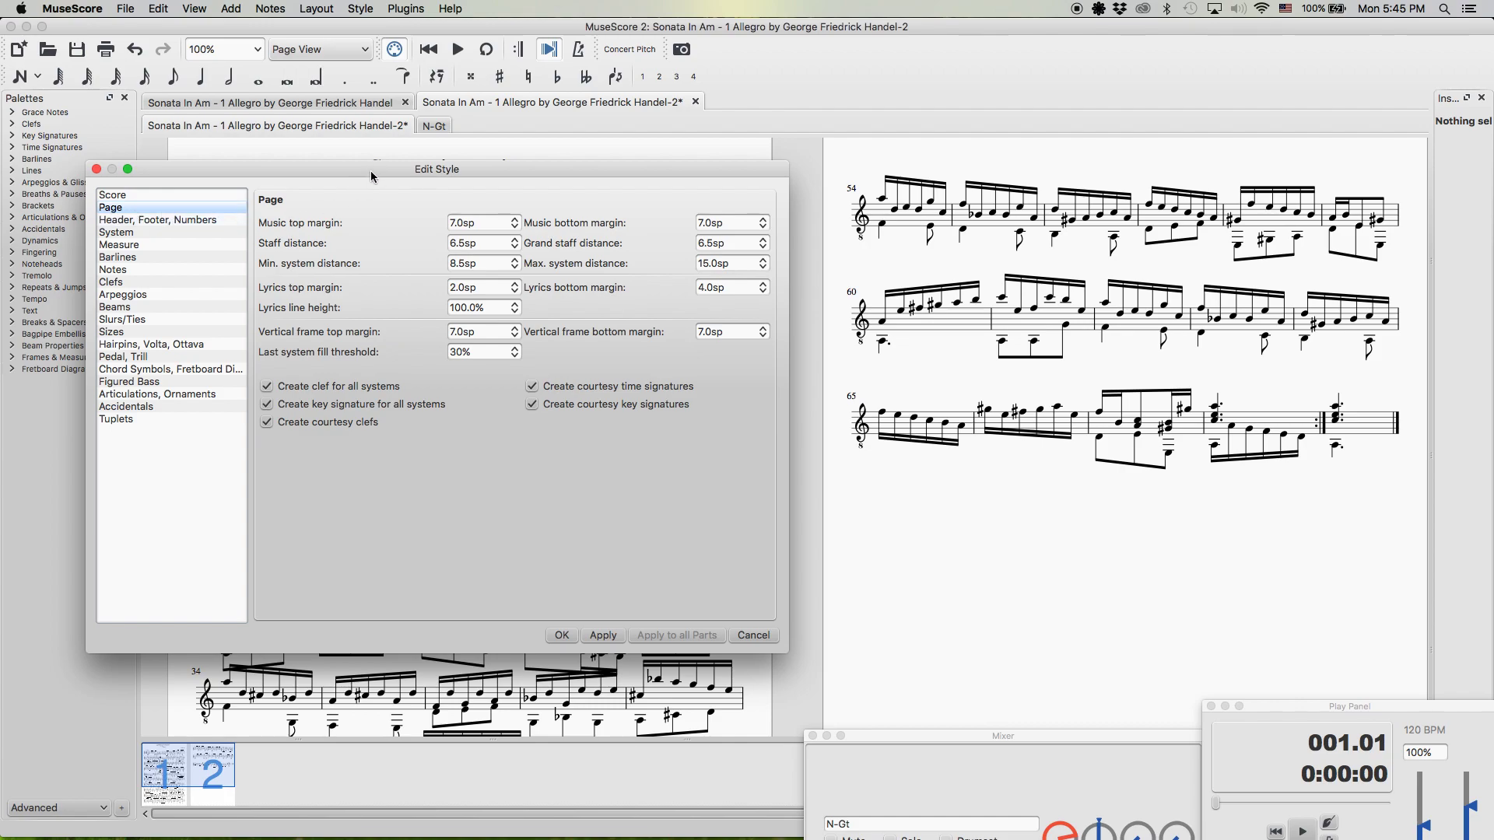
left_click_drag(371, 170, 424, 159)
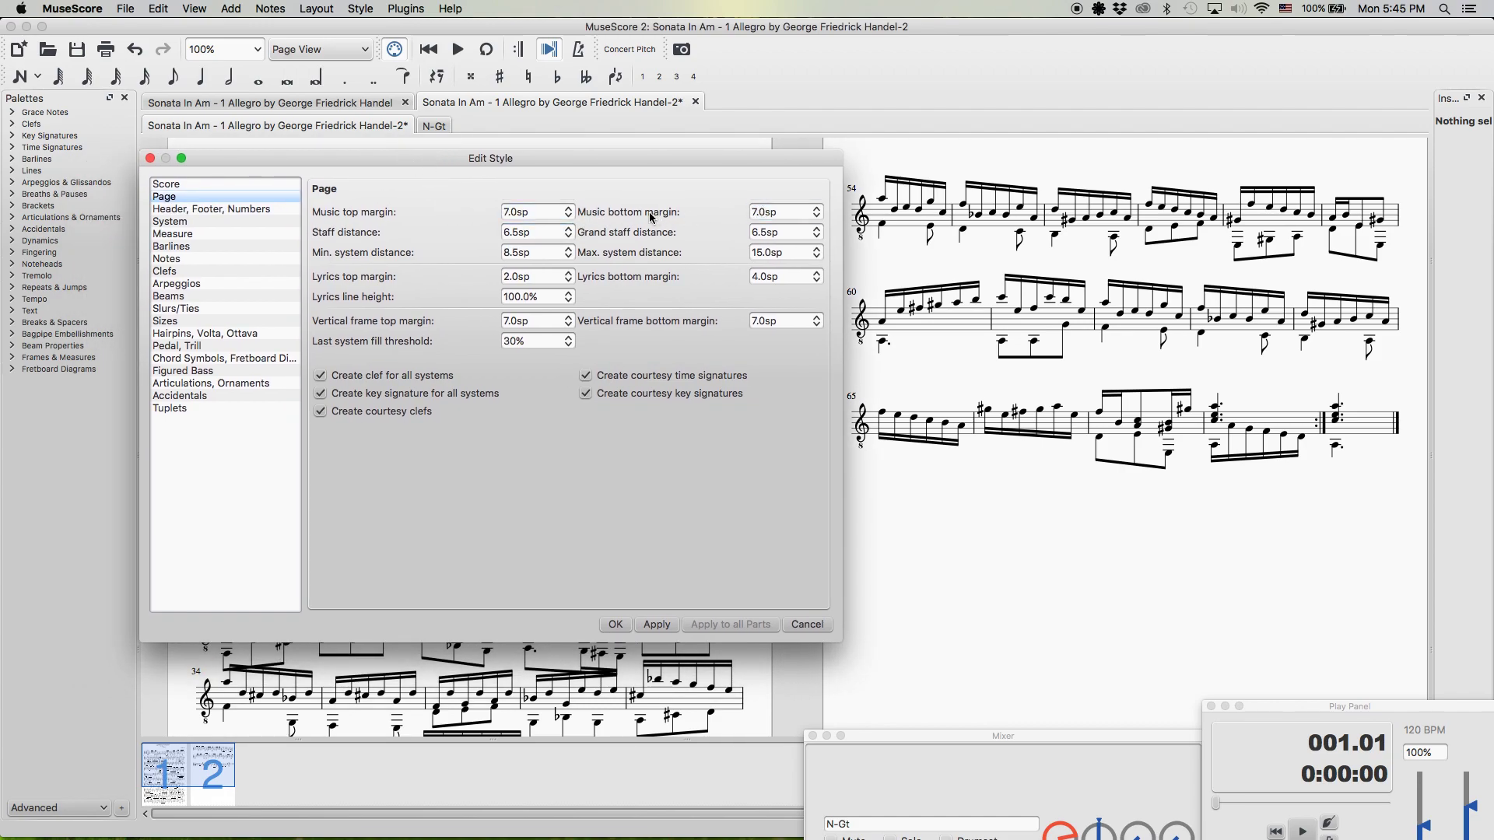
left_click(504, 211)
left_click_drag(541, 158, 669, 144)
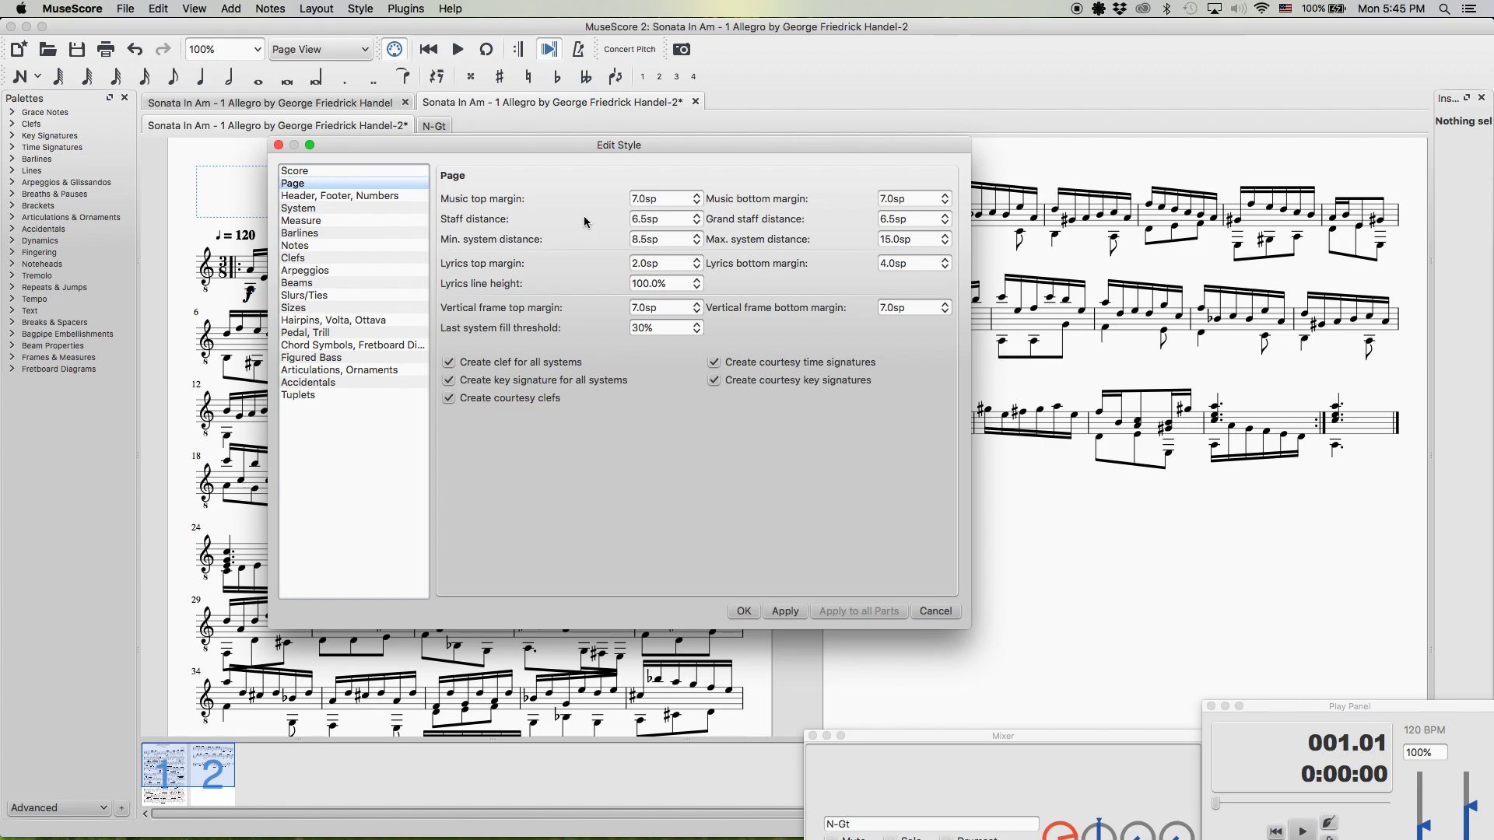
left_click_drag(601, 145, 643, 147)
left_click_drag(517, 140, 884, 157)
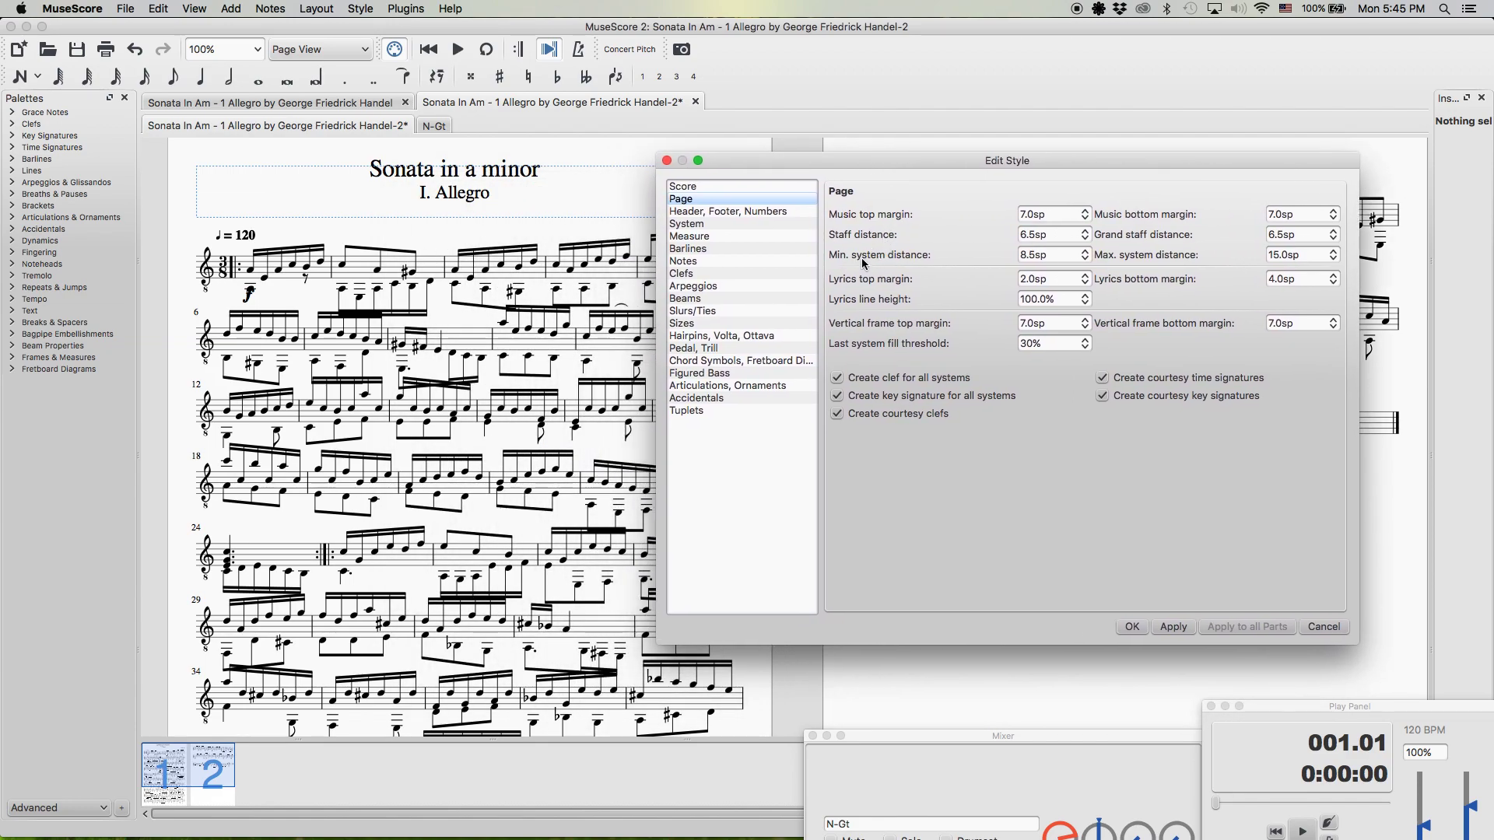
Set the minimum system distance to 12.5 sp and apply it to the score.
left_click(1086, 251)
left_click(1085, 251)
left_click(1085, 252)
left_click(1086, 251)
left_click(1172, 627)
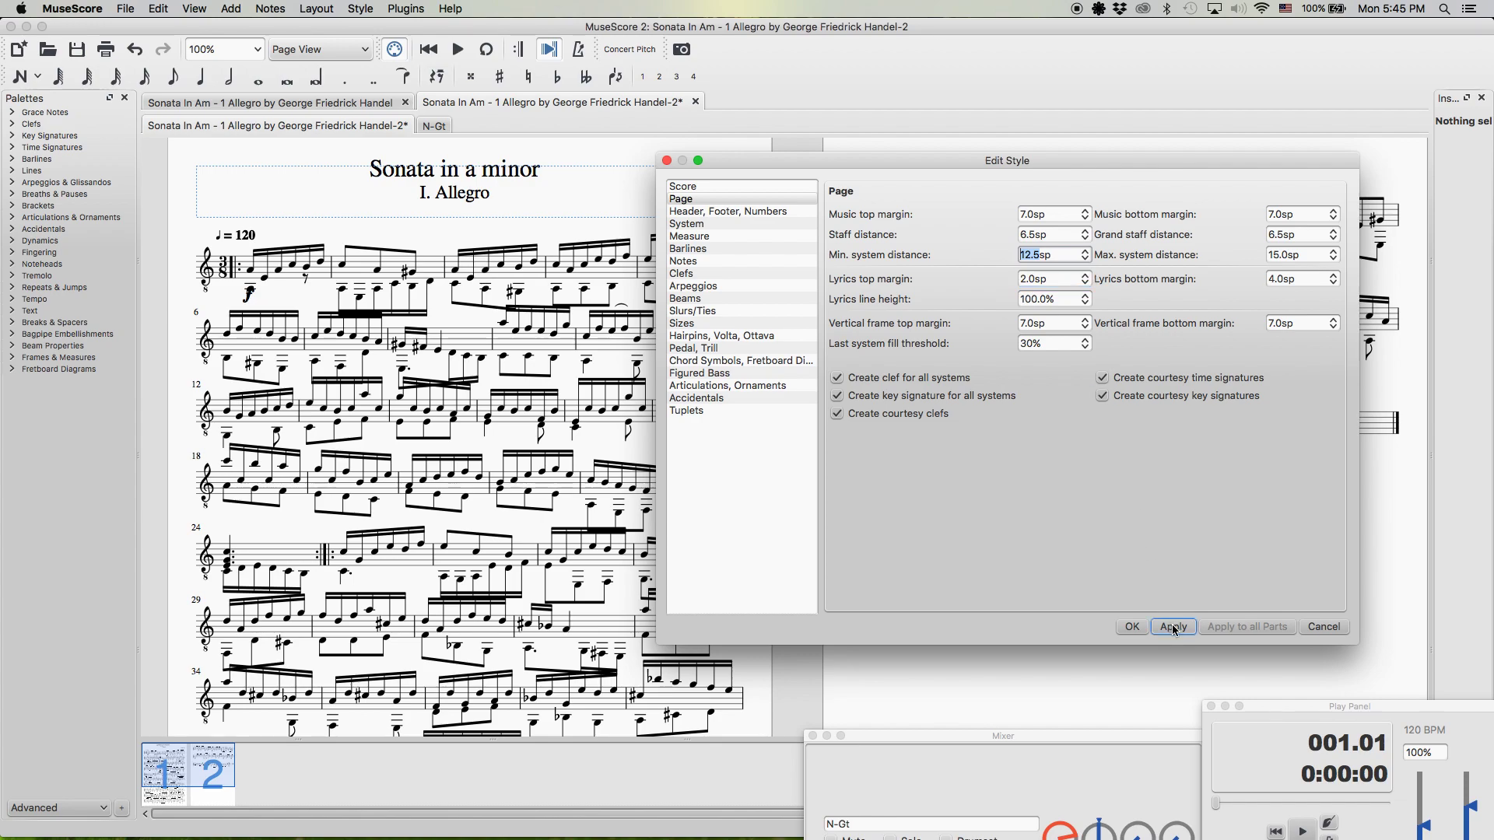
Increase the minimum system distance to 13.5 sp and apply it.
left_click_drag(1120, 171, 1042, 154)
left_click(1008, 247)
left_click(1092, 621)
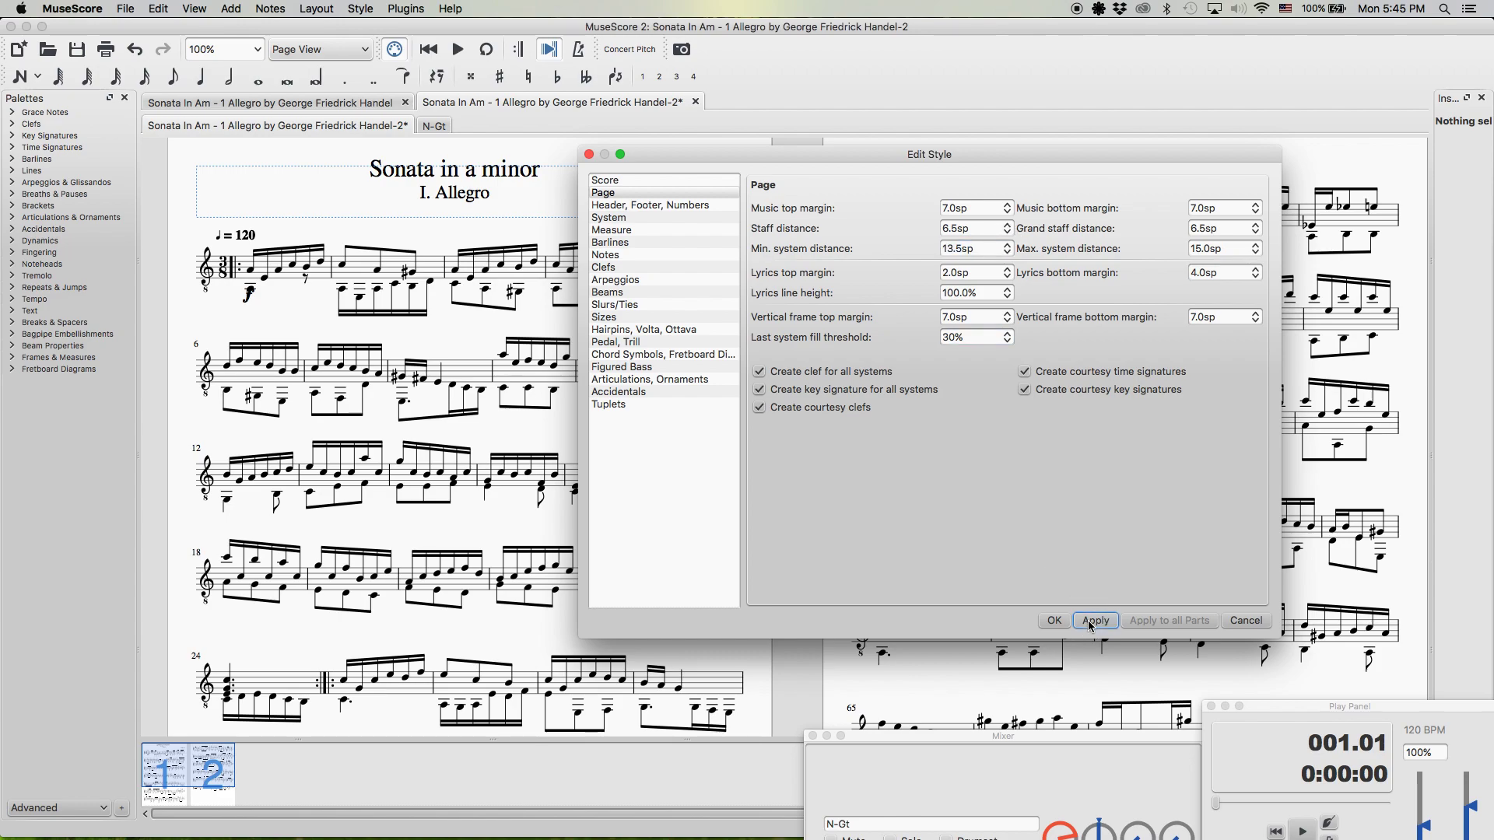
Set the minimum system distance to 14.5 sp, apply it and close the style settings.
left_click(987, 244)
left_click(1008, 248)
left_click(1092, 621)
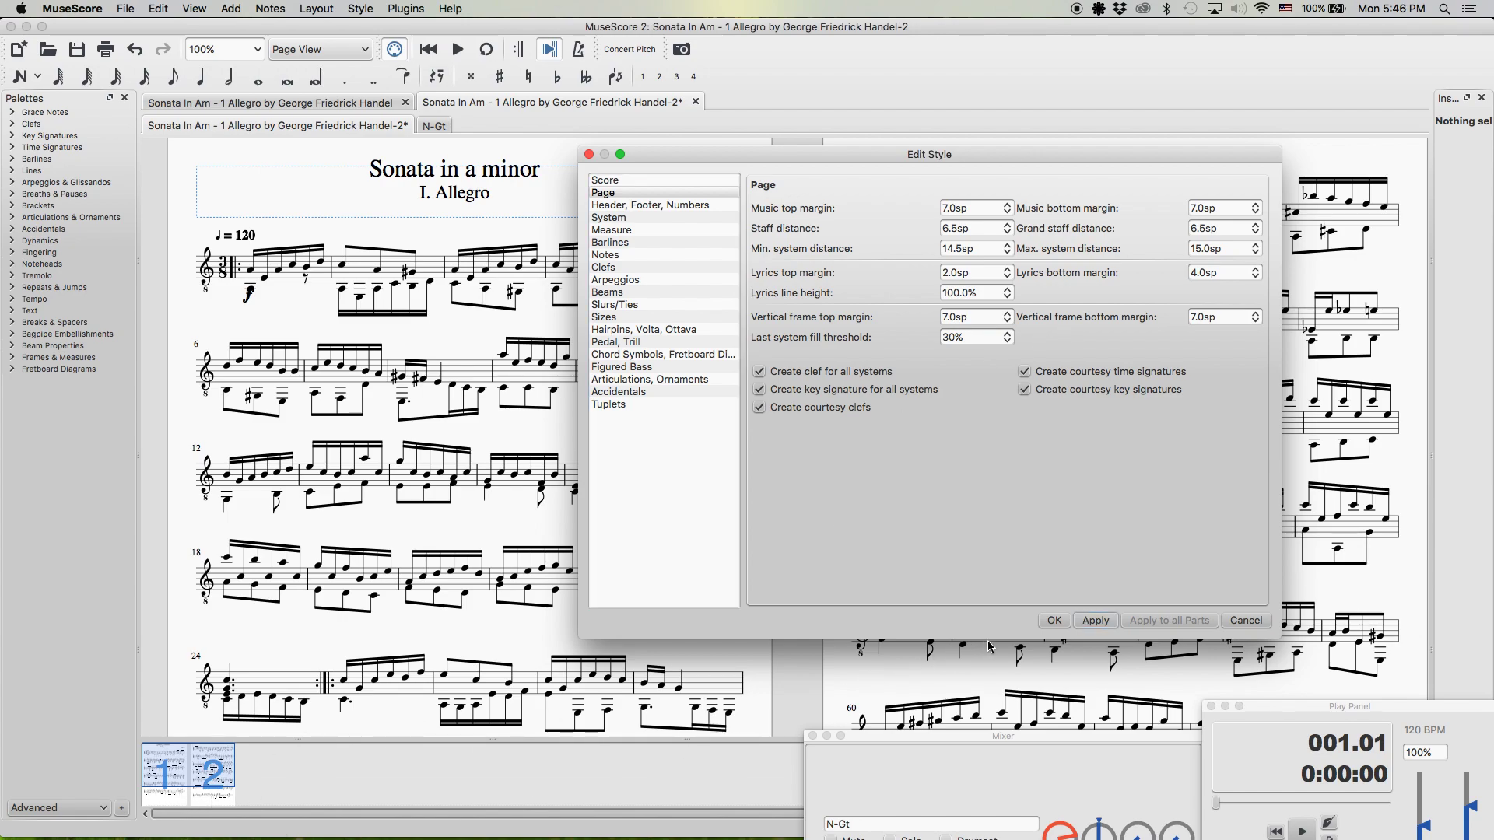
left_click(1052, 621)
Check the spacing of both pages, then reduce the staff space to 1.8 mm in the page settings and confirm.
scroll(792, 637, "down", 8)
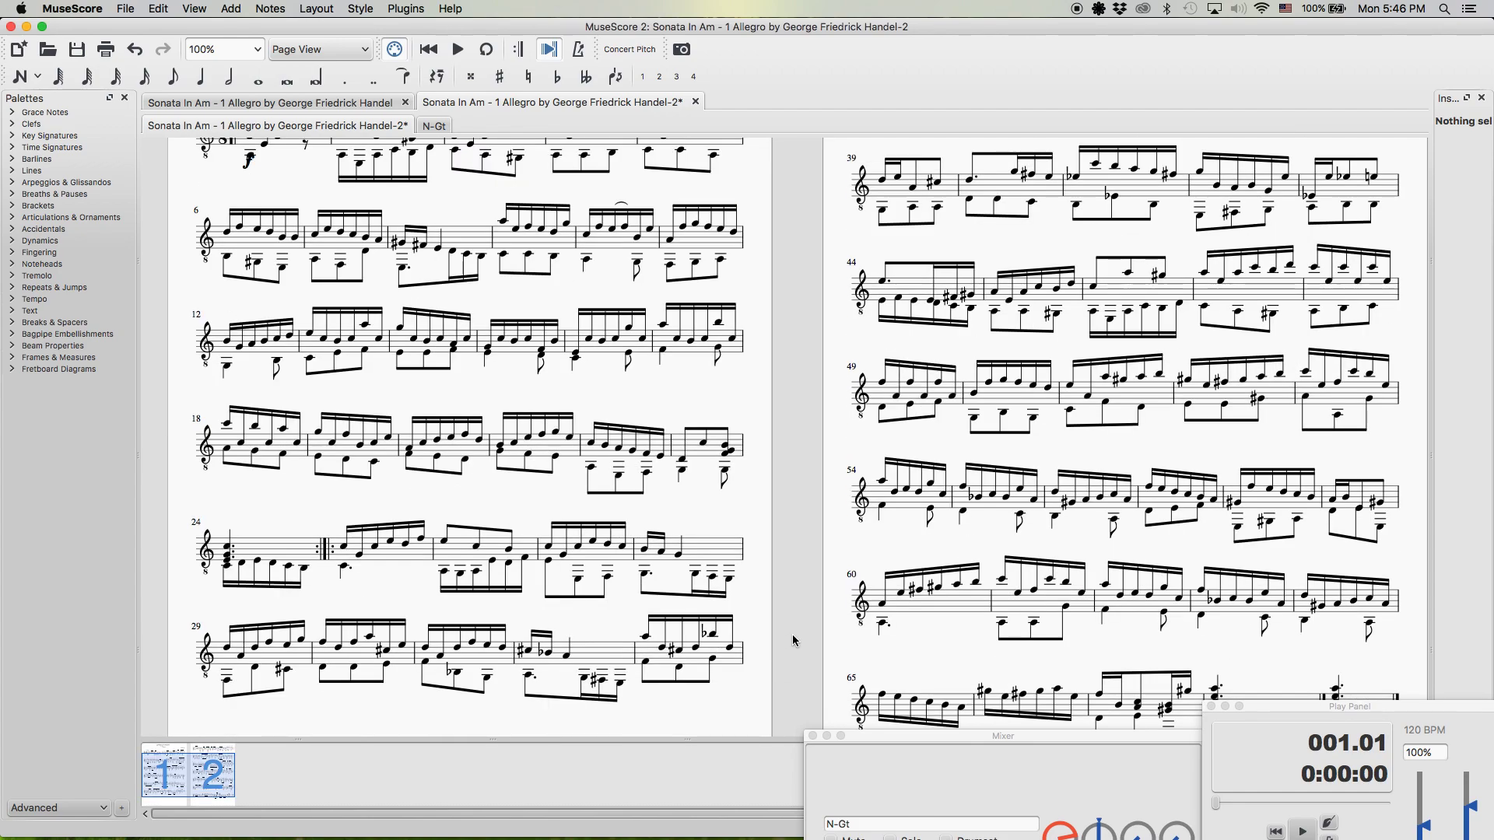
scroll(575, 615, "up", 1)
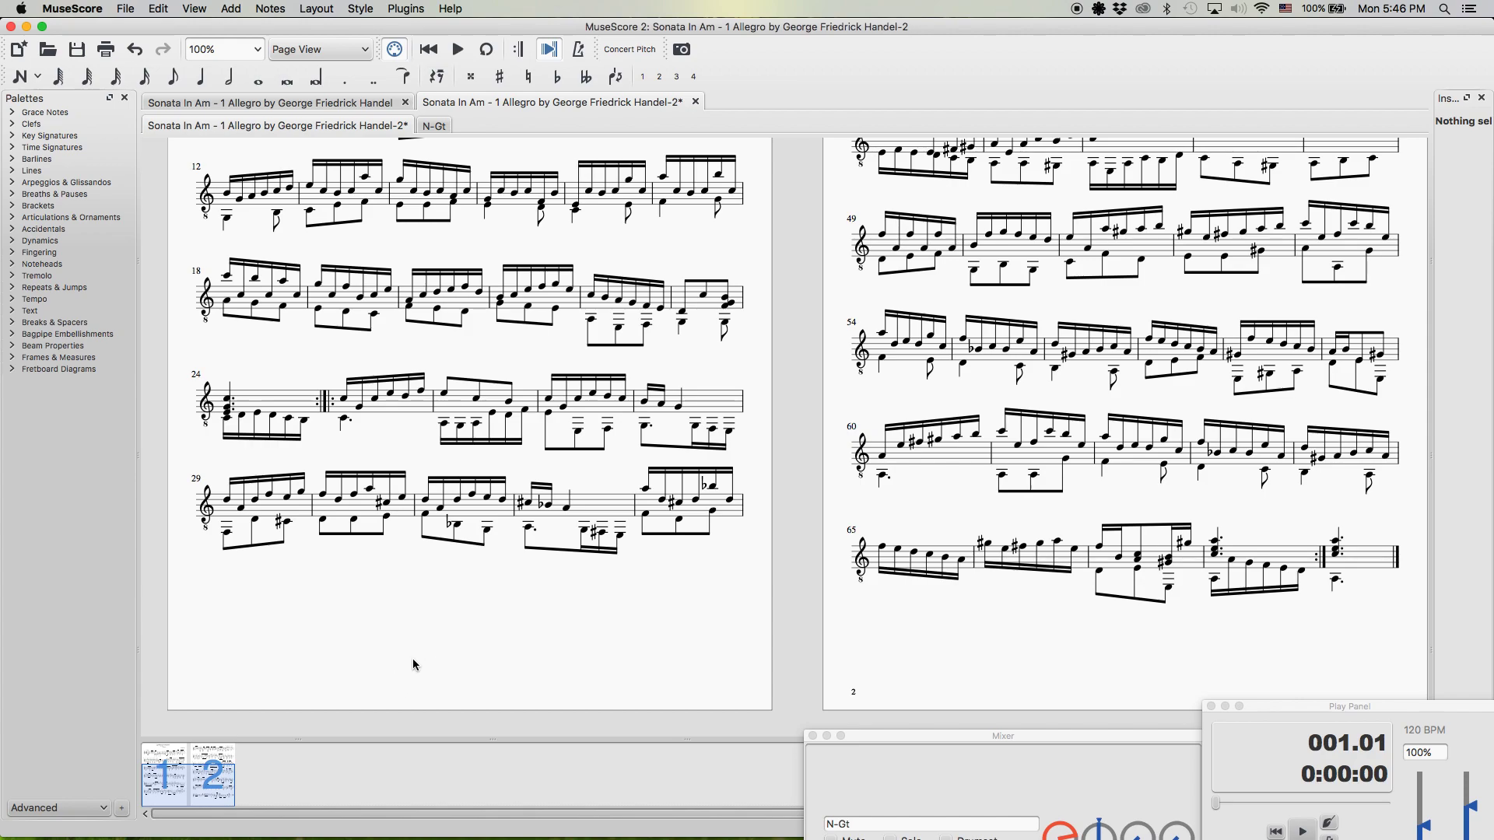
scroll(770, 652, "up", 12)
scroll(771, 652, "up", 4)
left_click(304, 10)
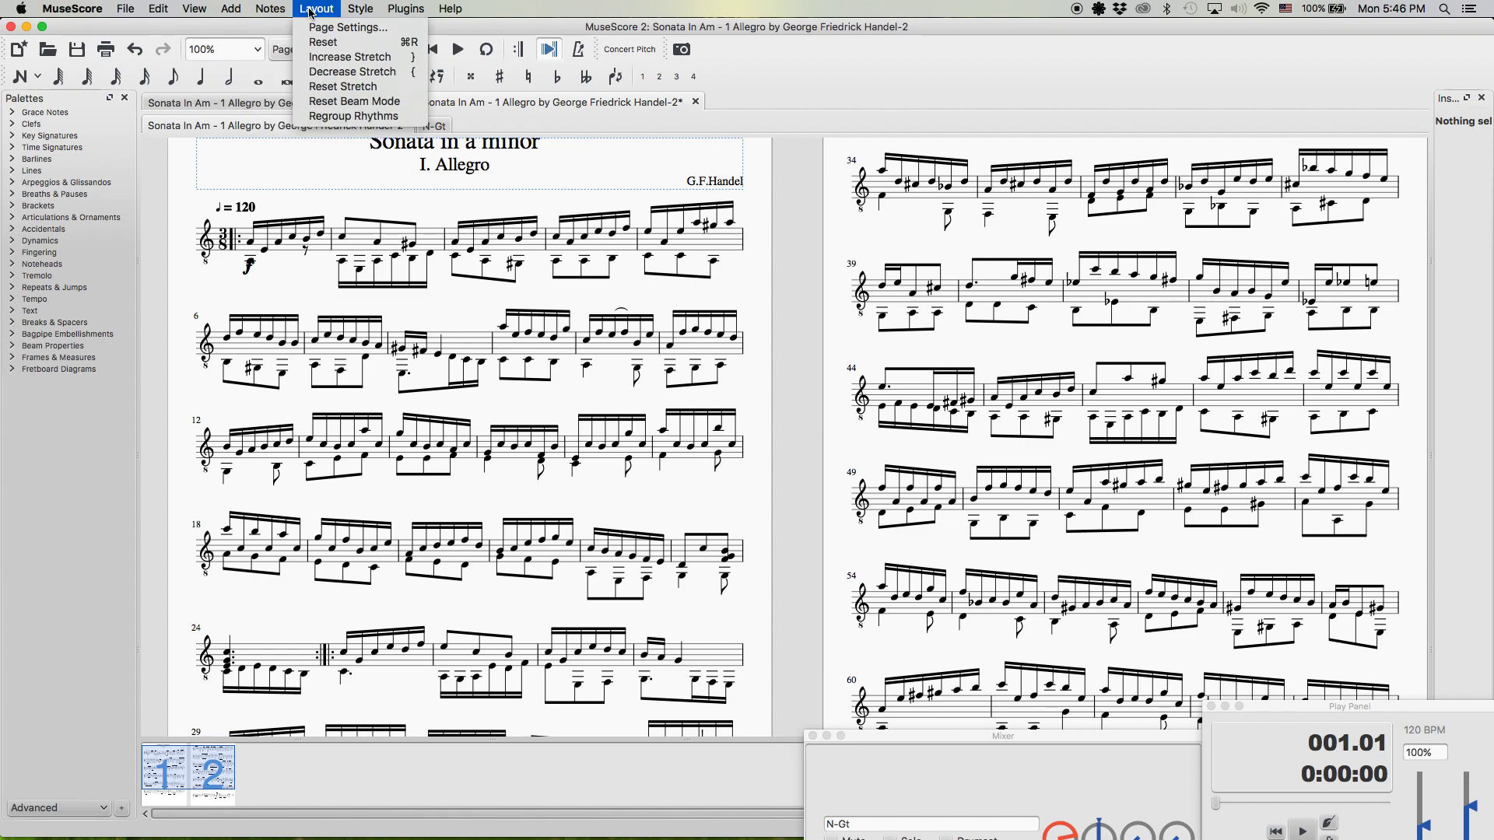
left_click(334, 27)
left_click(685, 387)
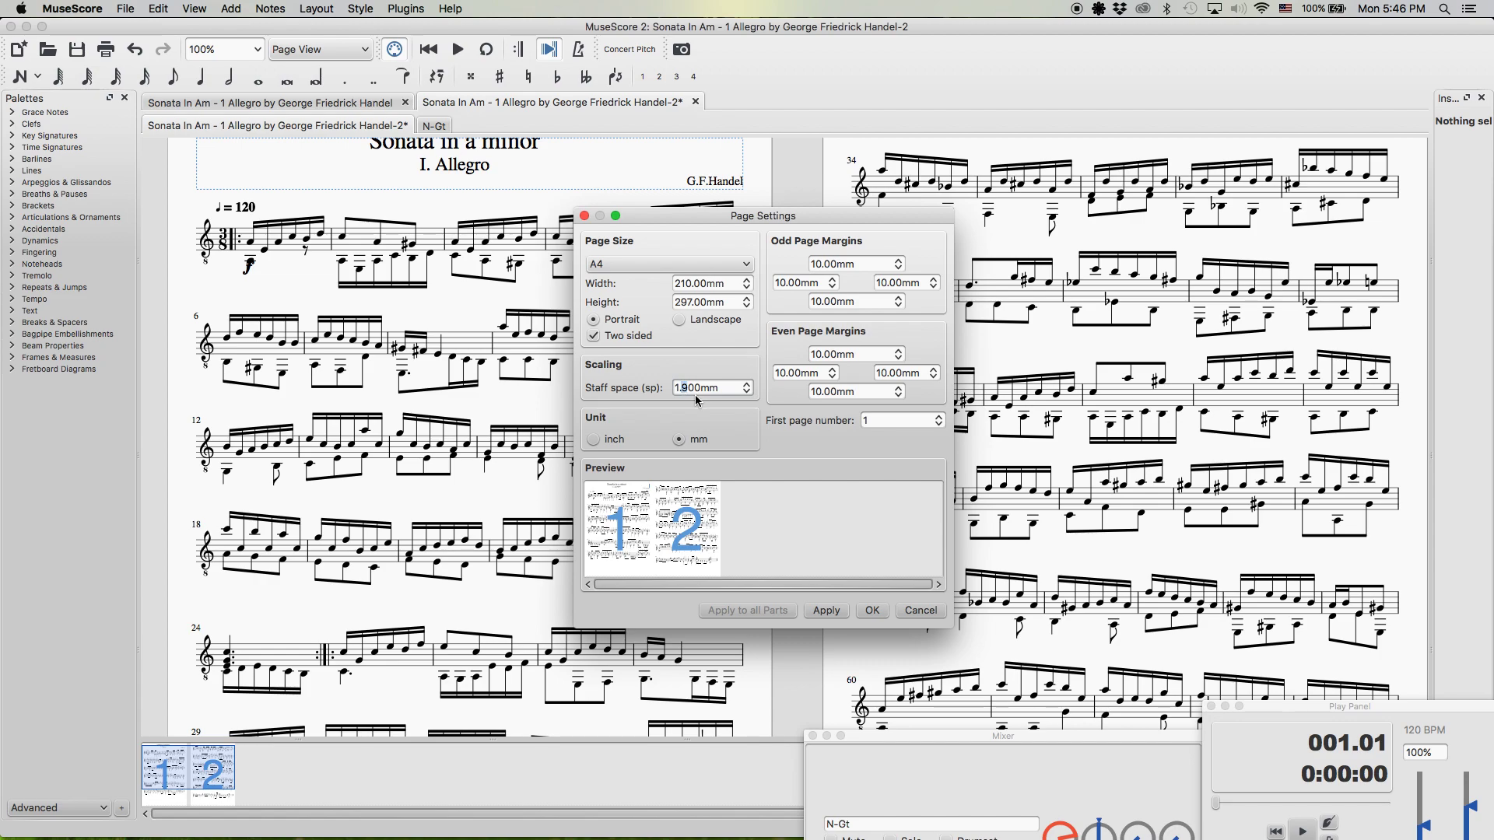
key("Delete")
type("8")
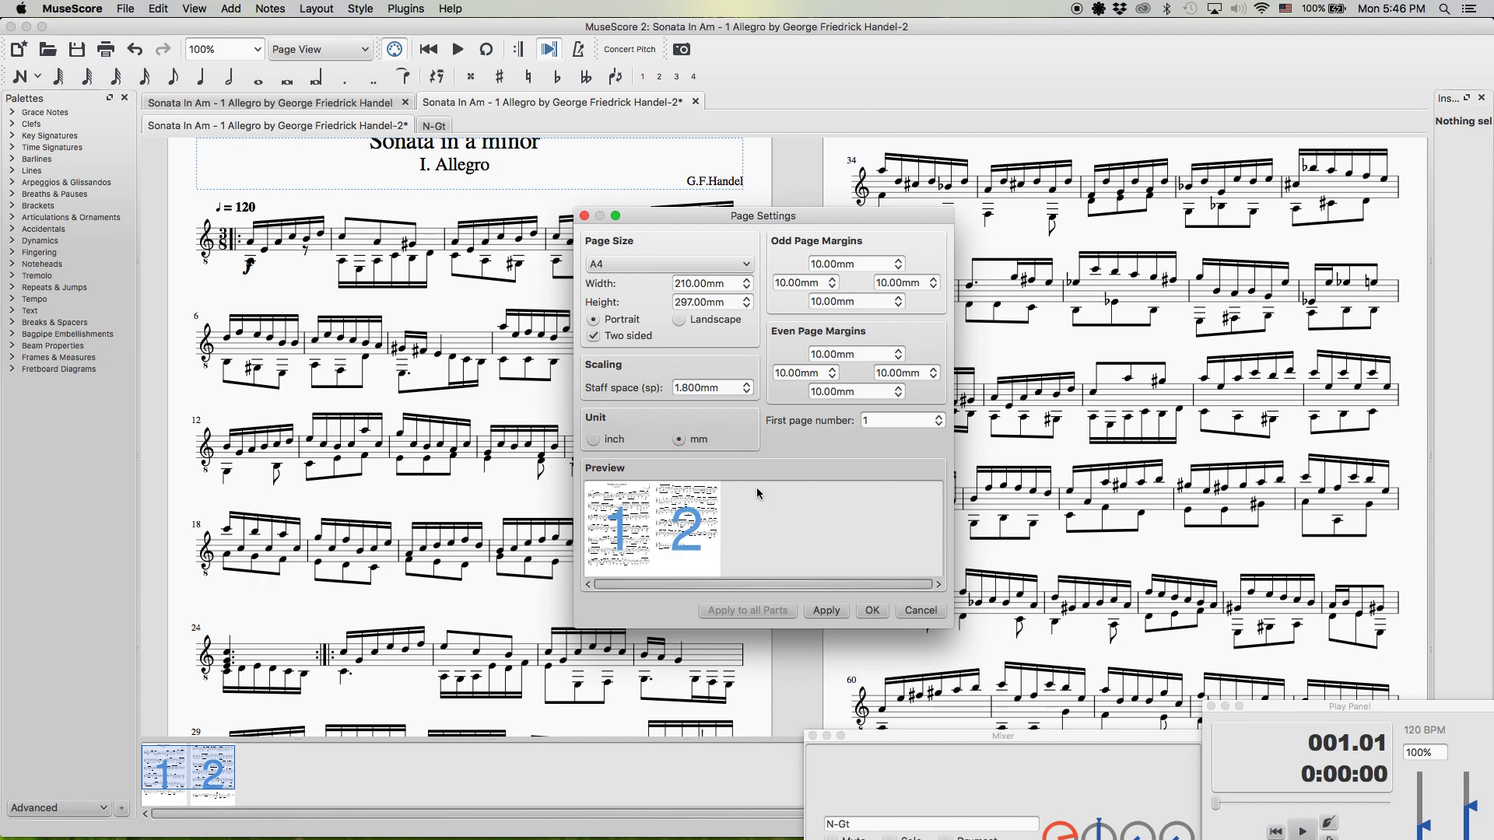
left_click(872, 610)
Reopen the general style's Page options, set the minimum system distance to 15.5 sp, apply it and close the dialog.
left_click(360, 8)
left_click(372, 23)
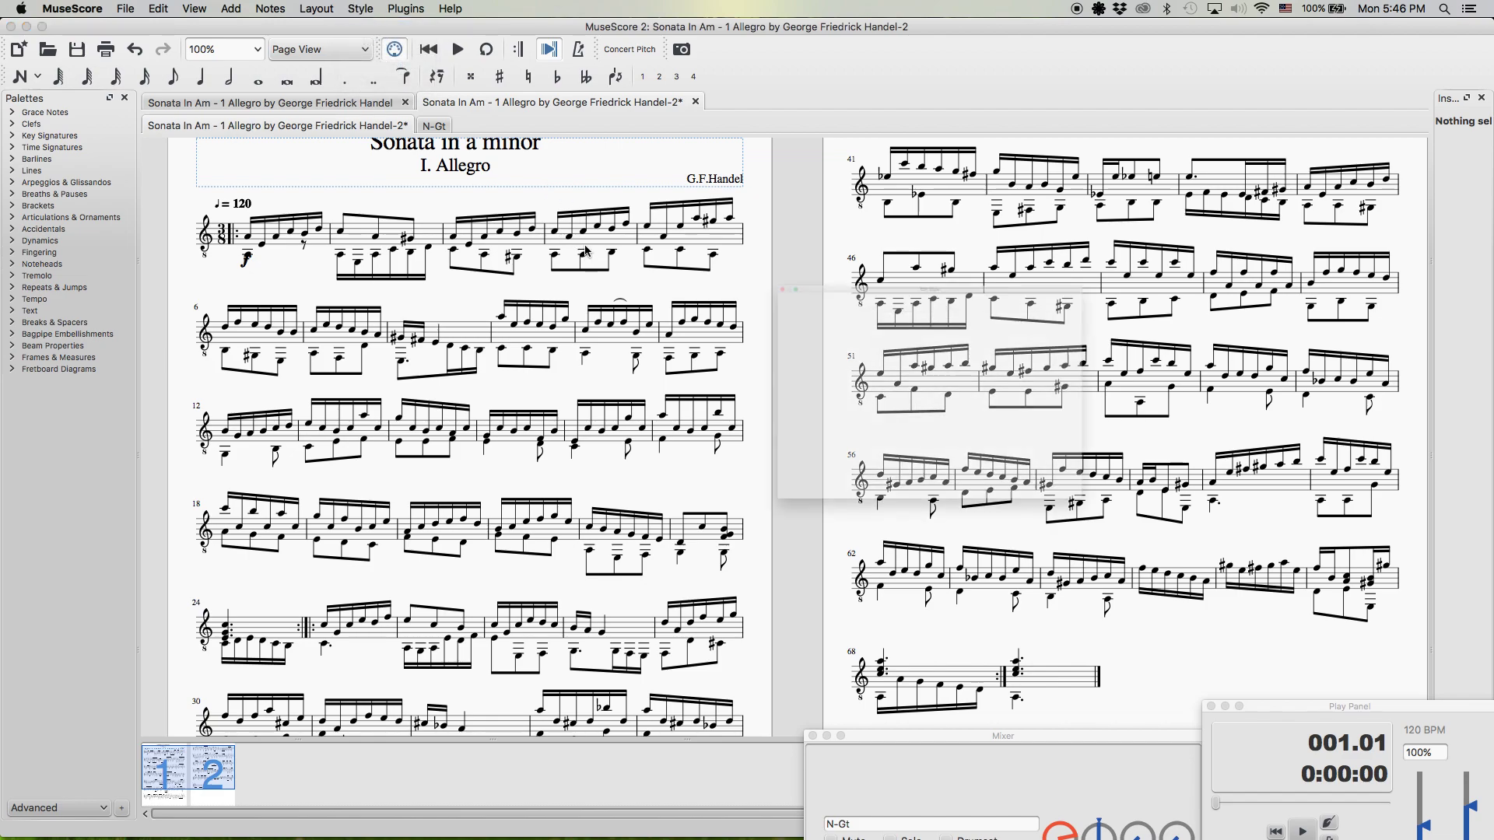
left_click_drag(676, 158, 626, 162)
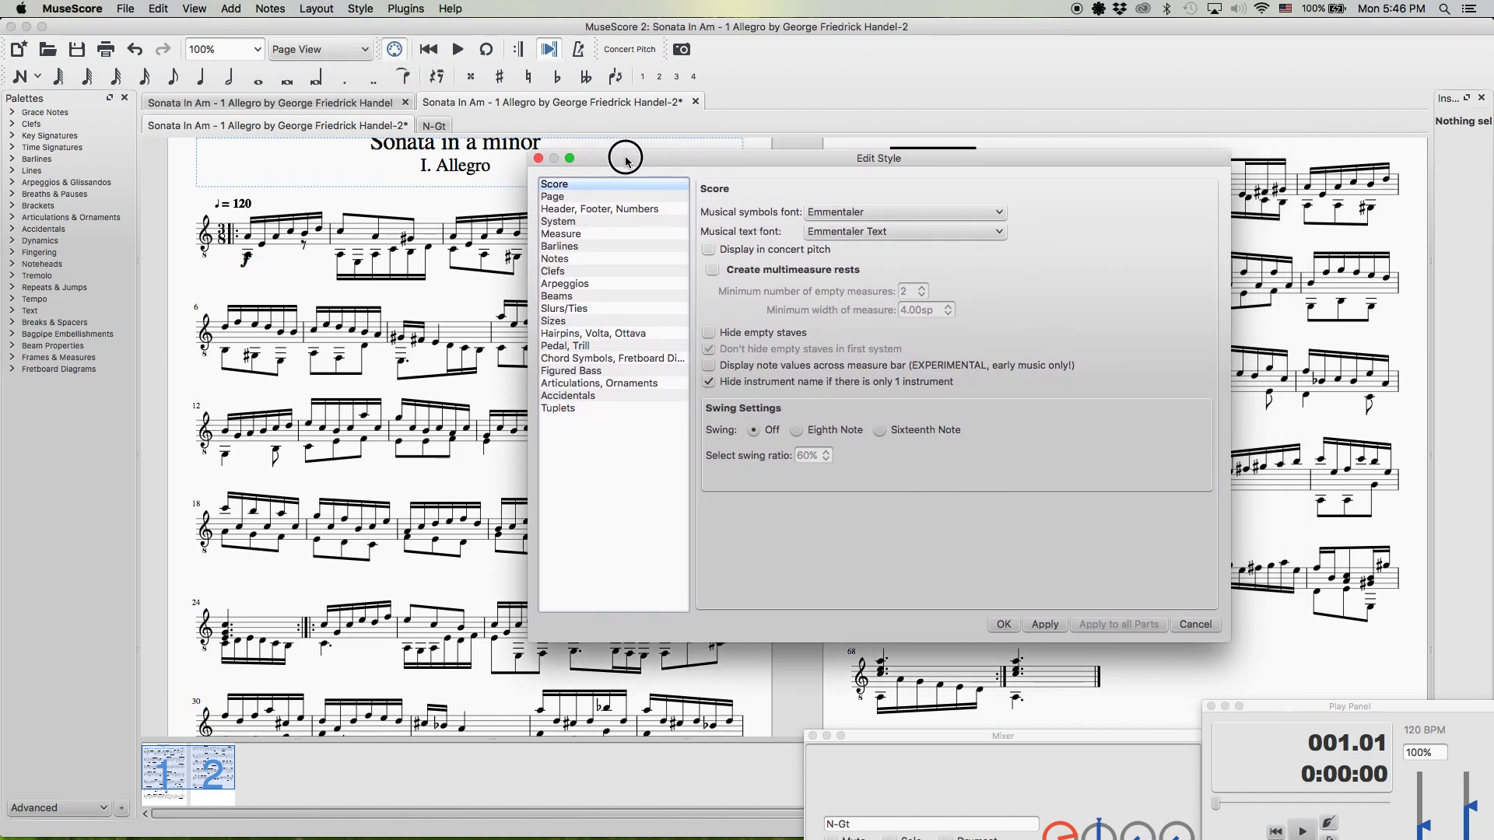
left_click(599, 209)
left_click(553, 196)
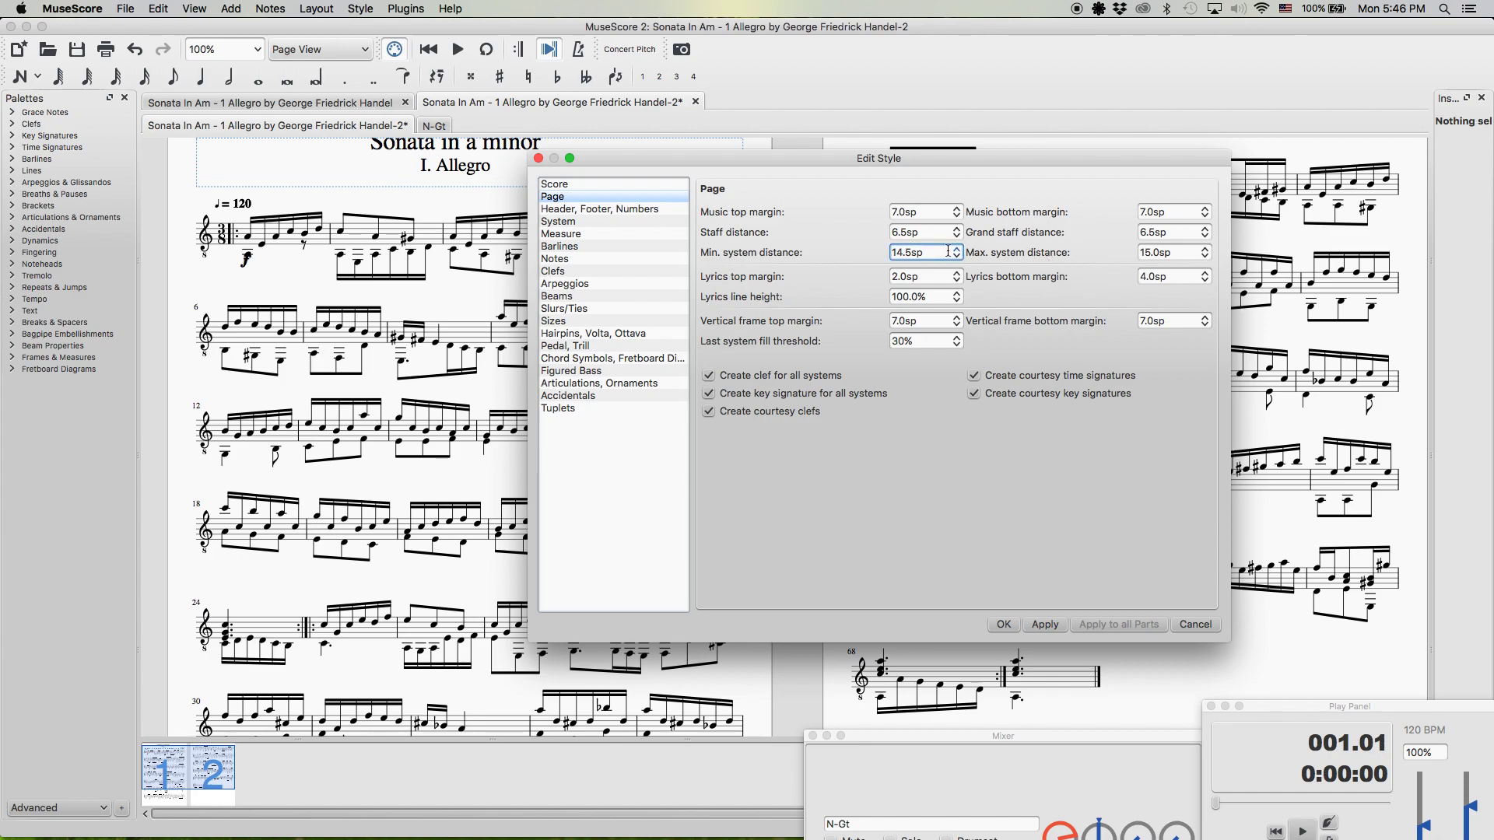
left_click(958, 250)
left_click(1043, 626)
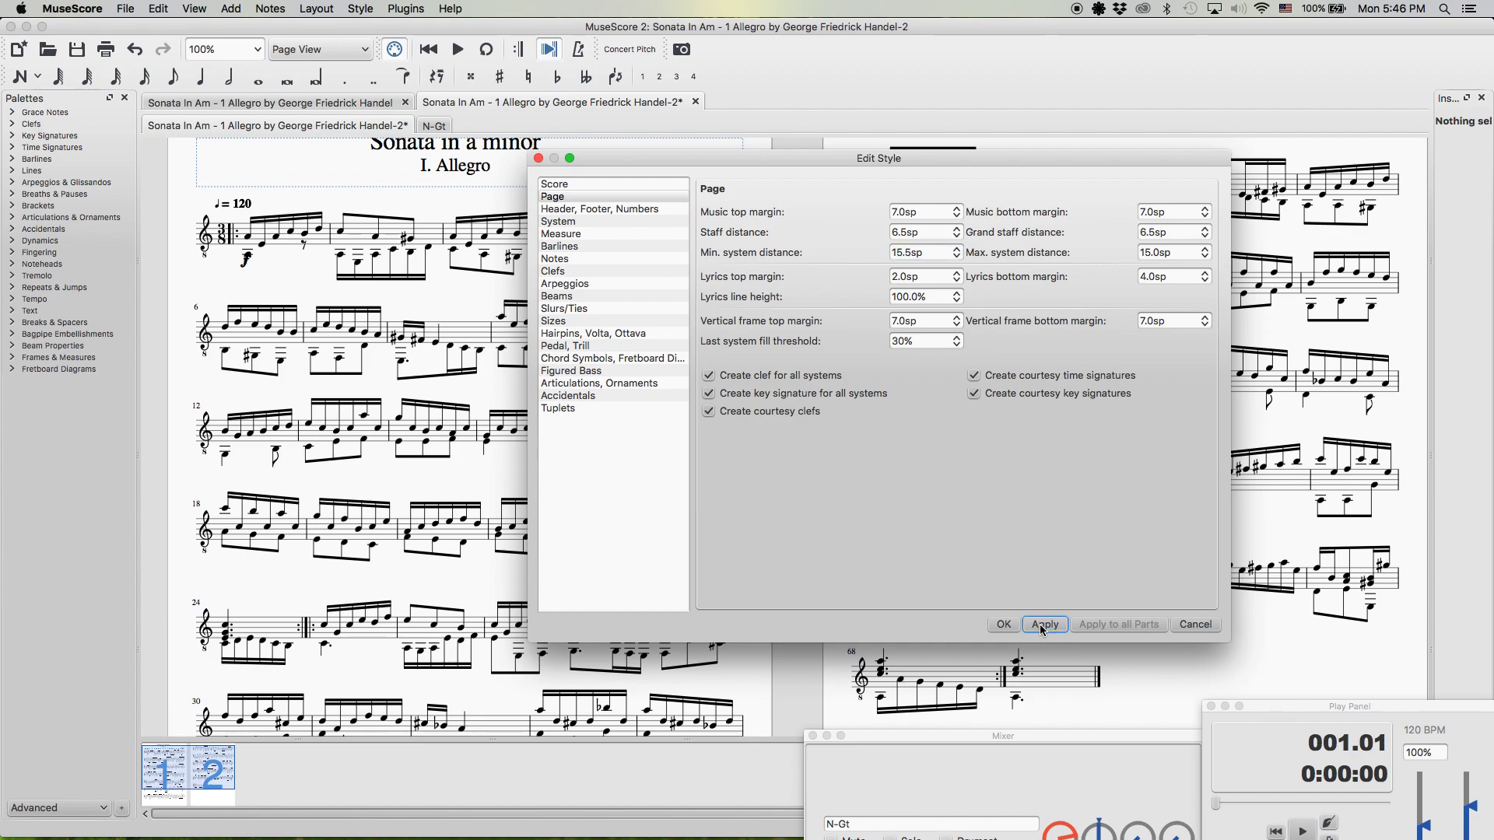
left_click_drag(937, 159, 1043, 276)
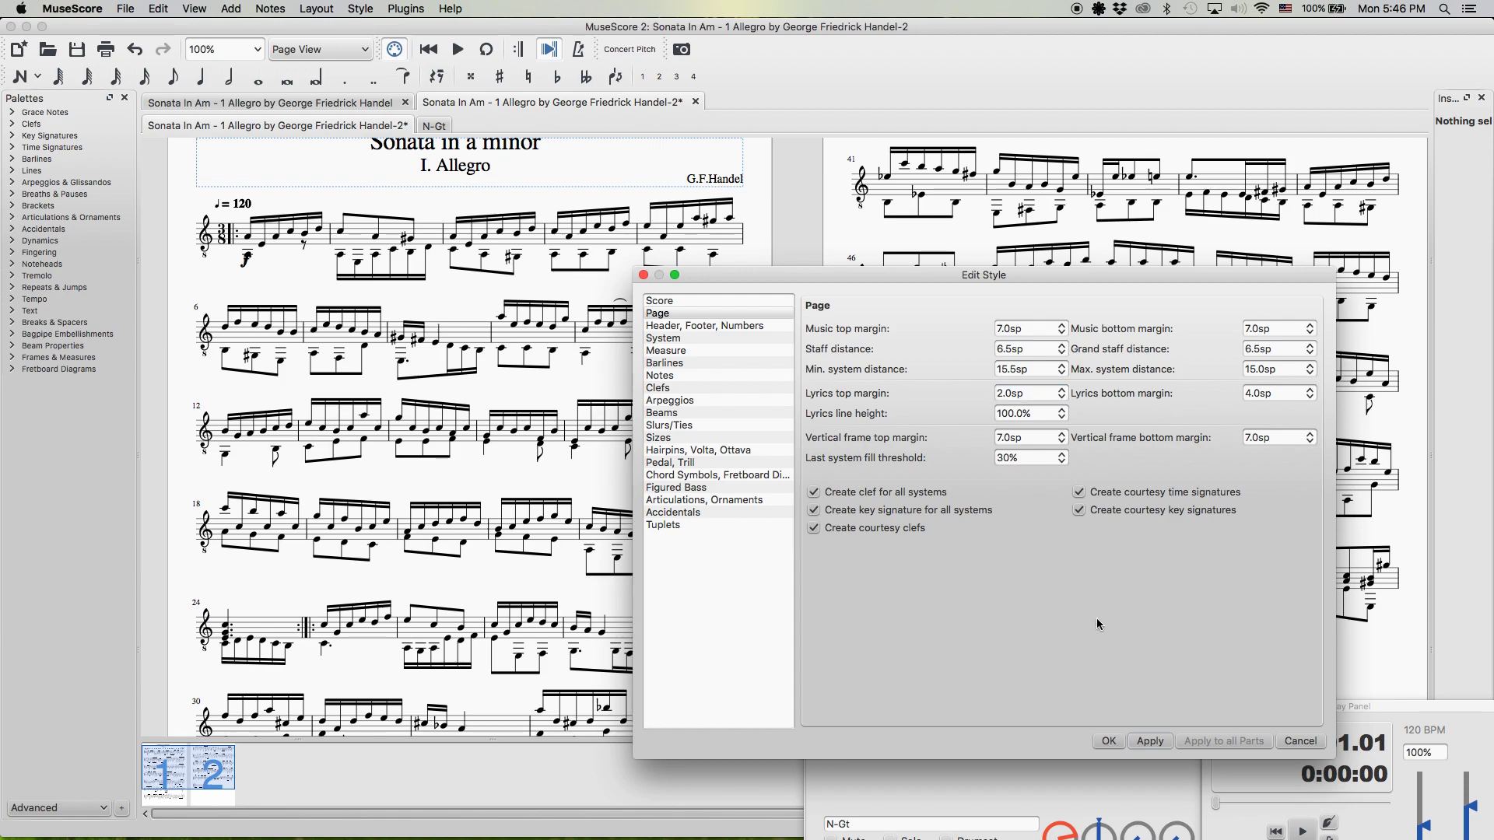
left_click(1108, 741)
Expand the Breaks & Spacers palette, add a line break at the end of measure 33 and select that measure.
scroll(895, 638, "down", 3)
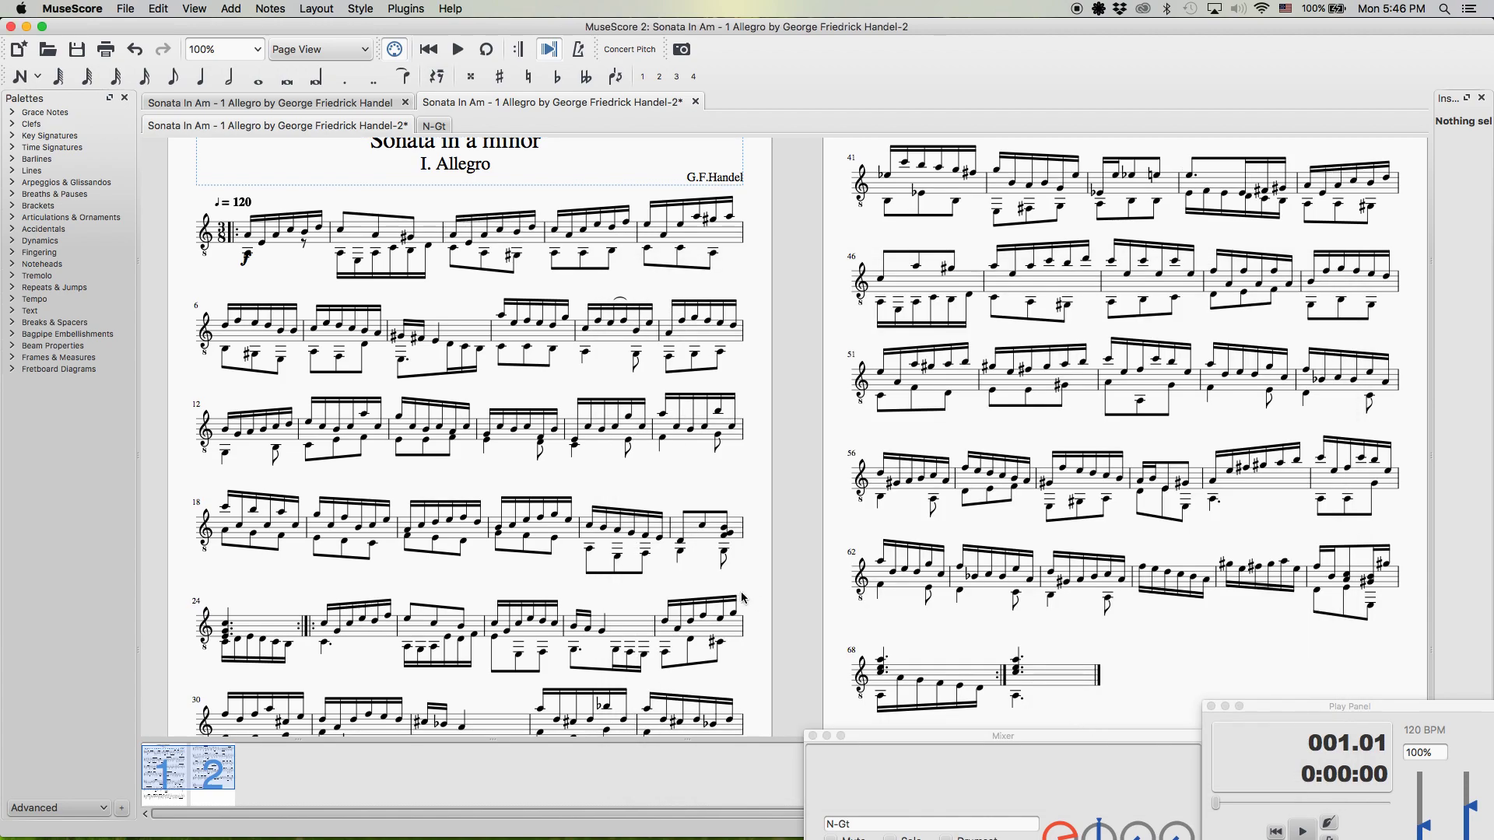
scroll(813, 588, "down", 2)
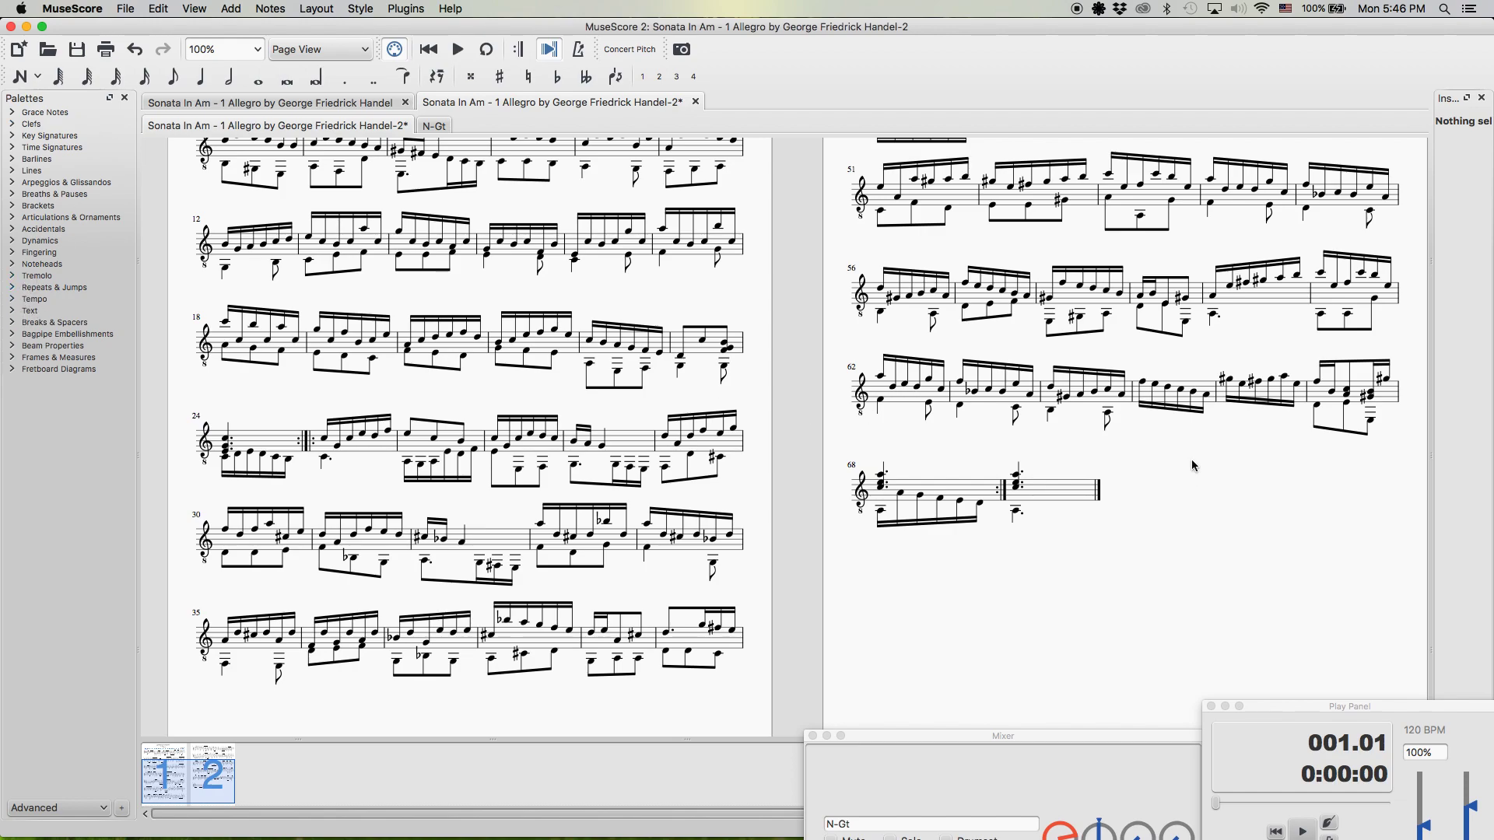
scroll(781, 663, "down", 1)
scroll(786, 657, "down", 2)
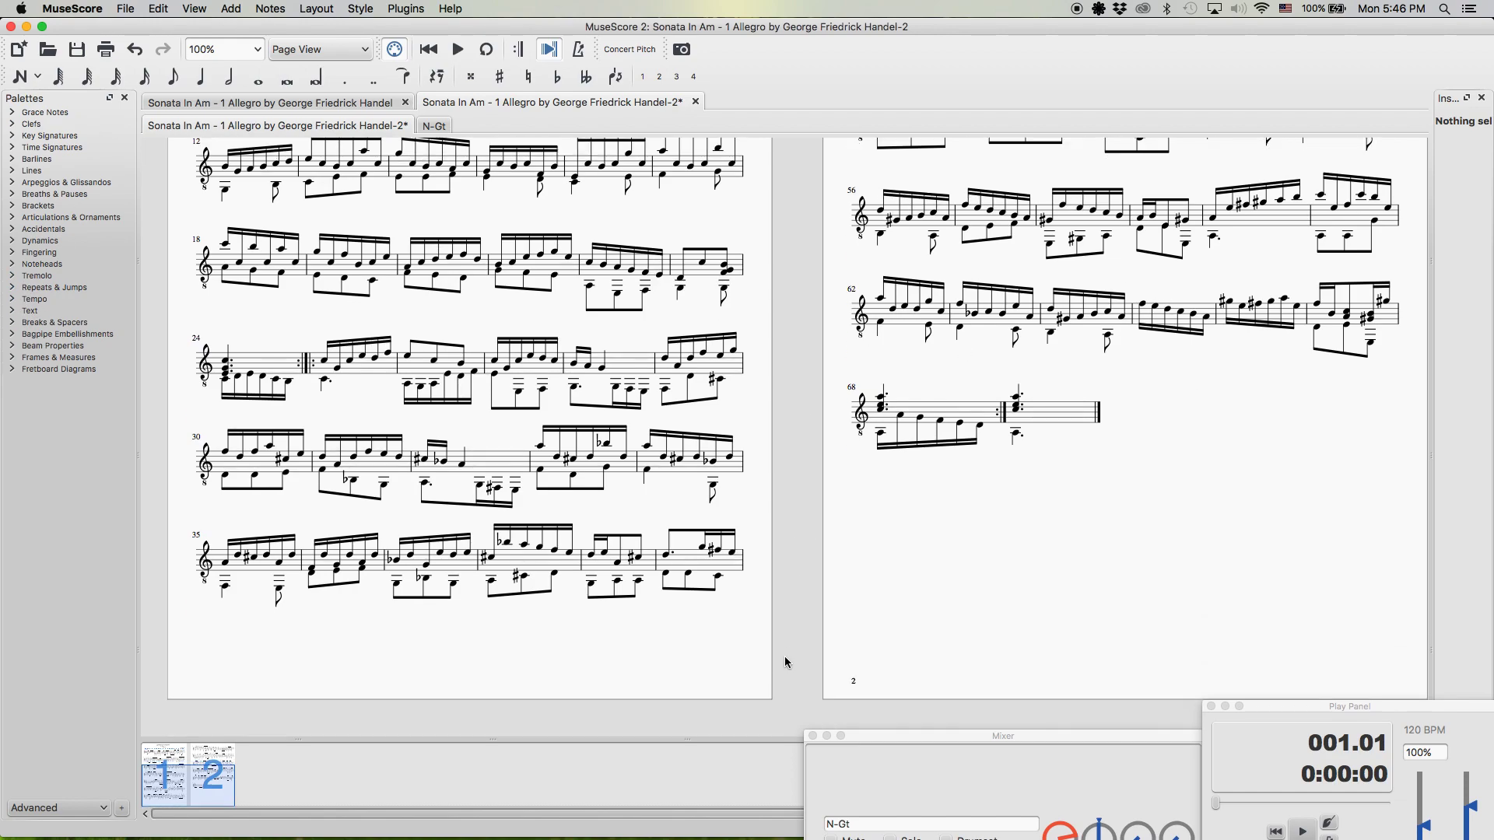
scroll(784, 656, "up", 5)
scroll(587, 575, "down", 3)
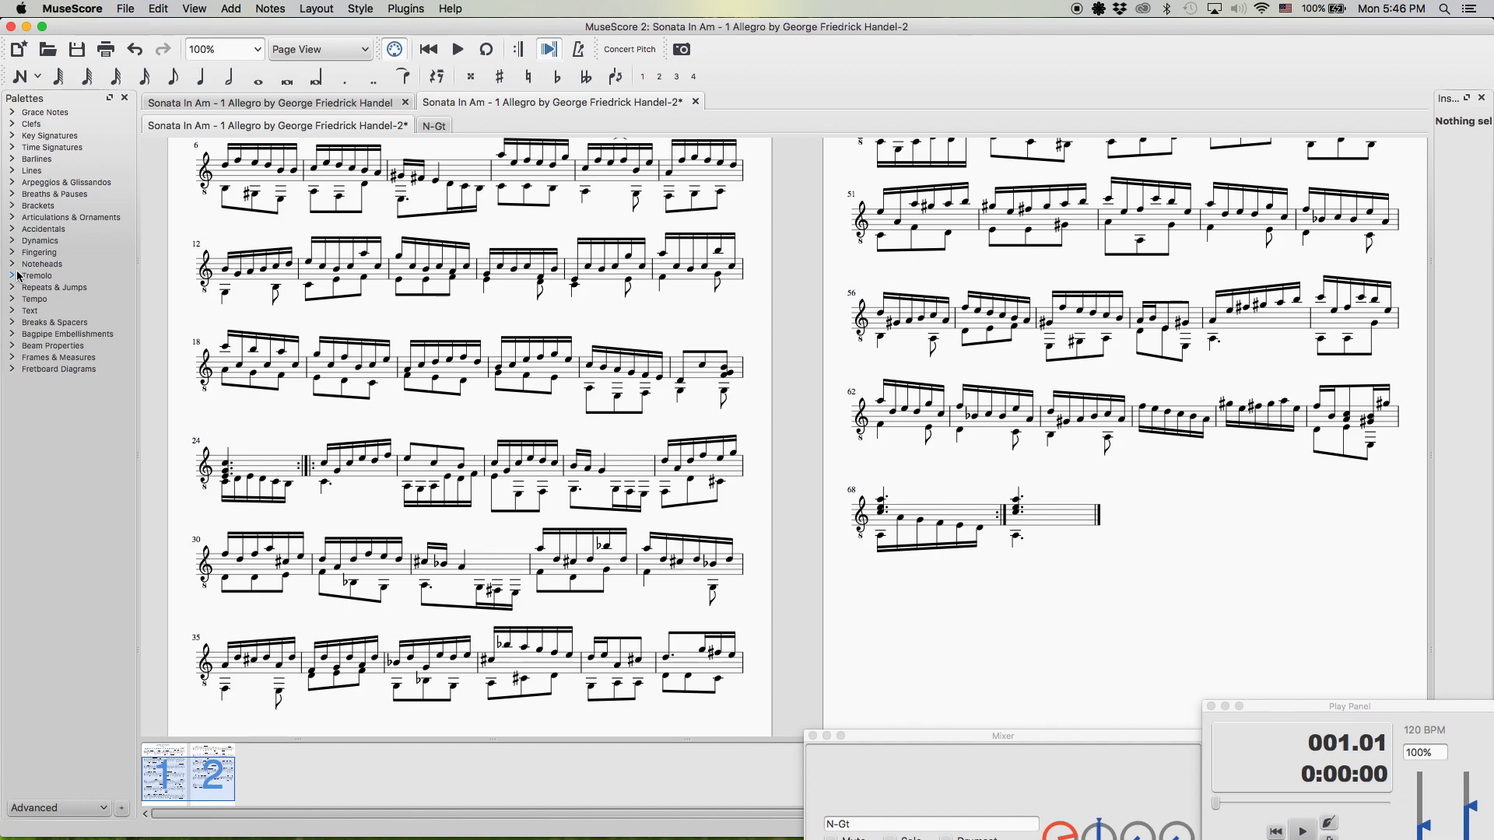
left_click(12, 323)
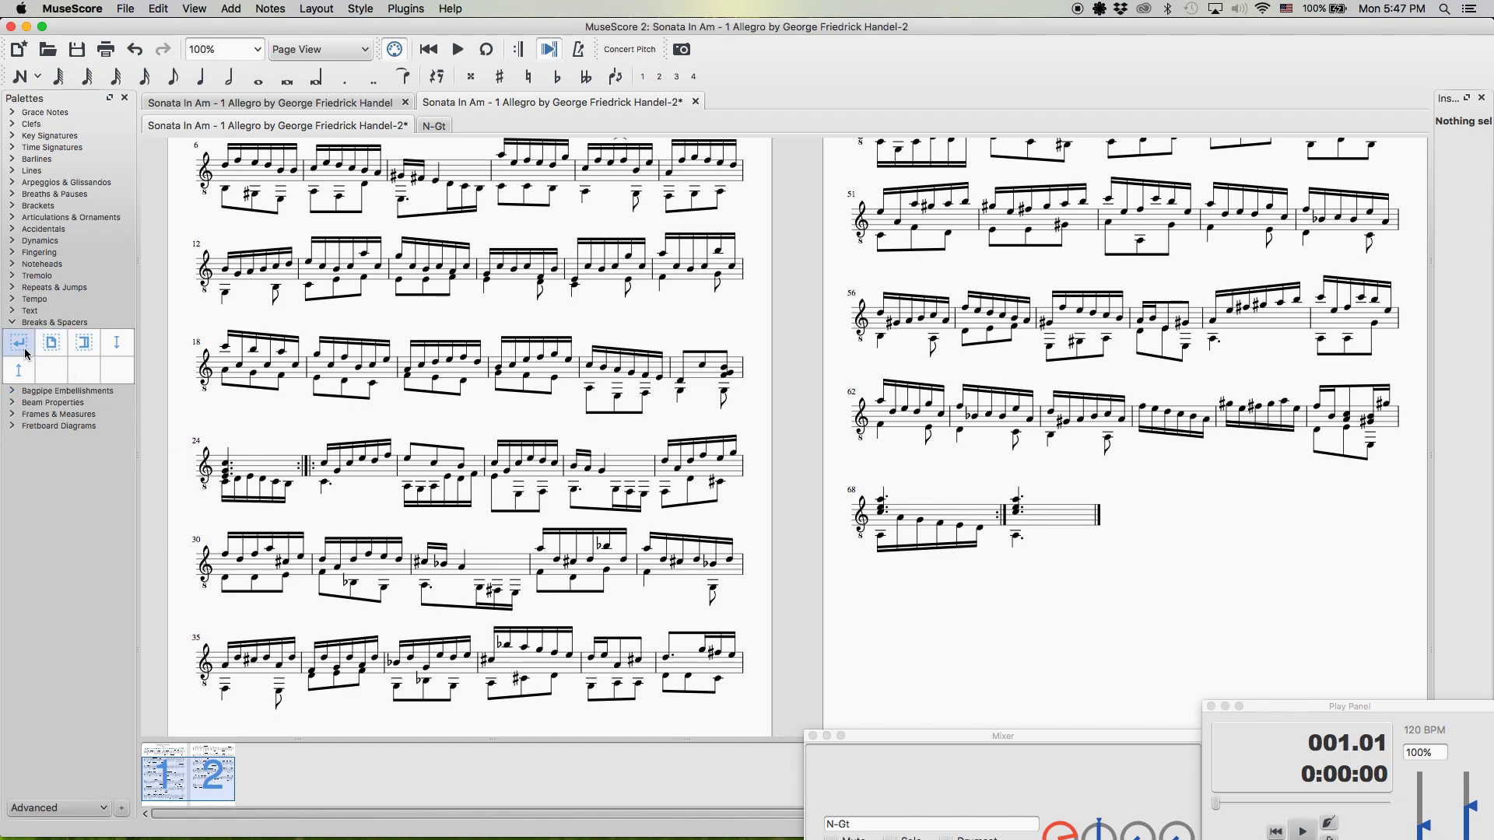
mouse_move(19, 342)
left_mouse_down()
mouse_move(298, 363)
mouse_move(548, 549)
mouse_move(841, 593)
mouse_move(548, 575)
mouse_move(659, 653)
mouse_move(627, 568)
left_mouse_up()
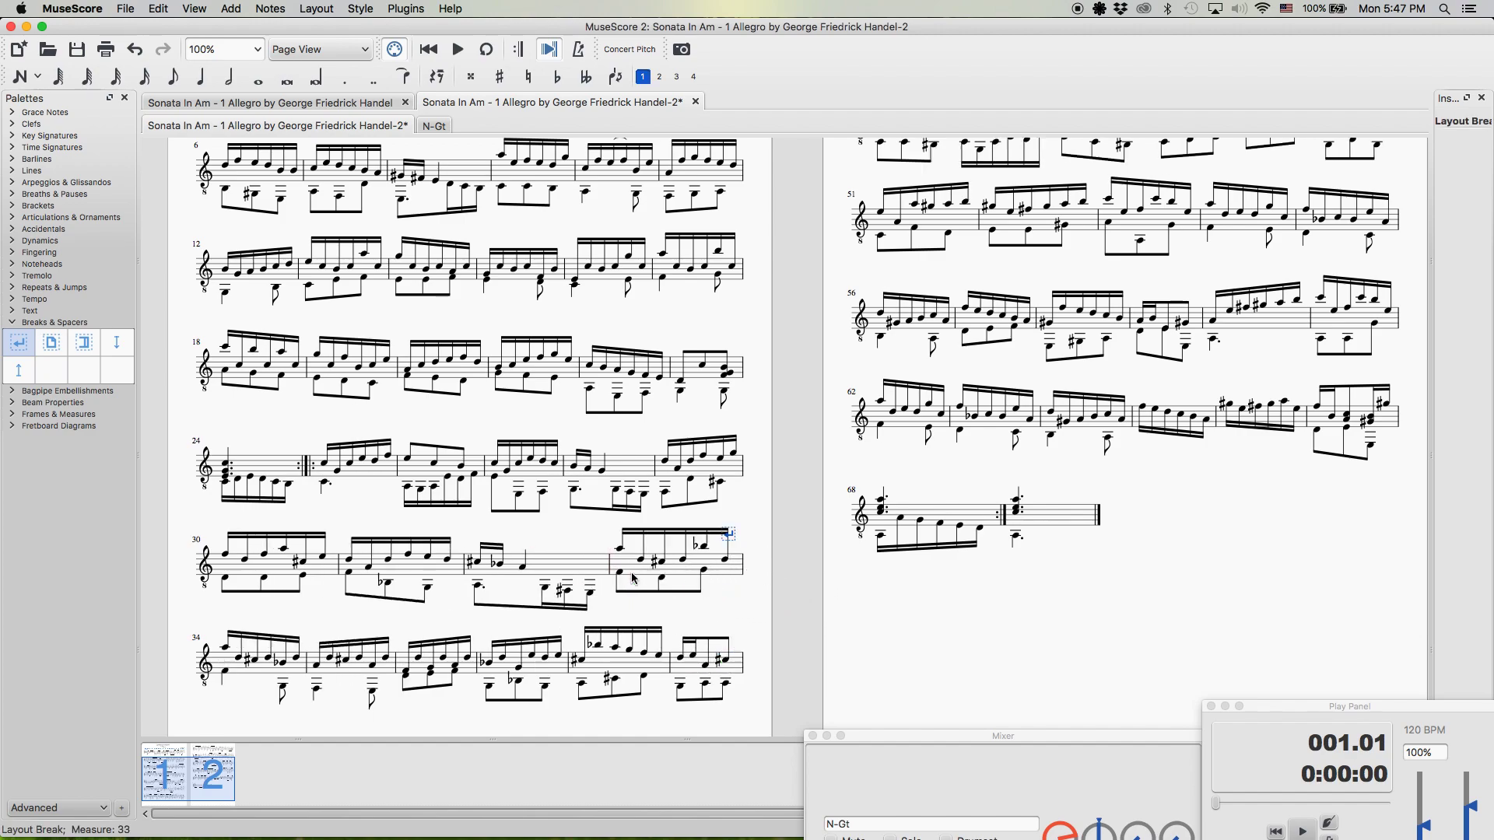
left_click(725, 569)
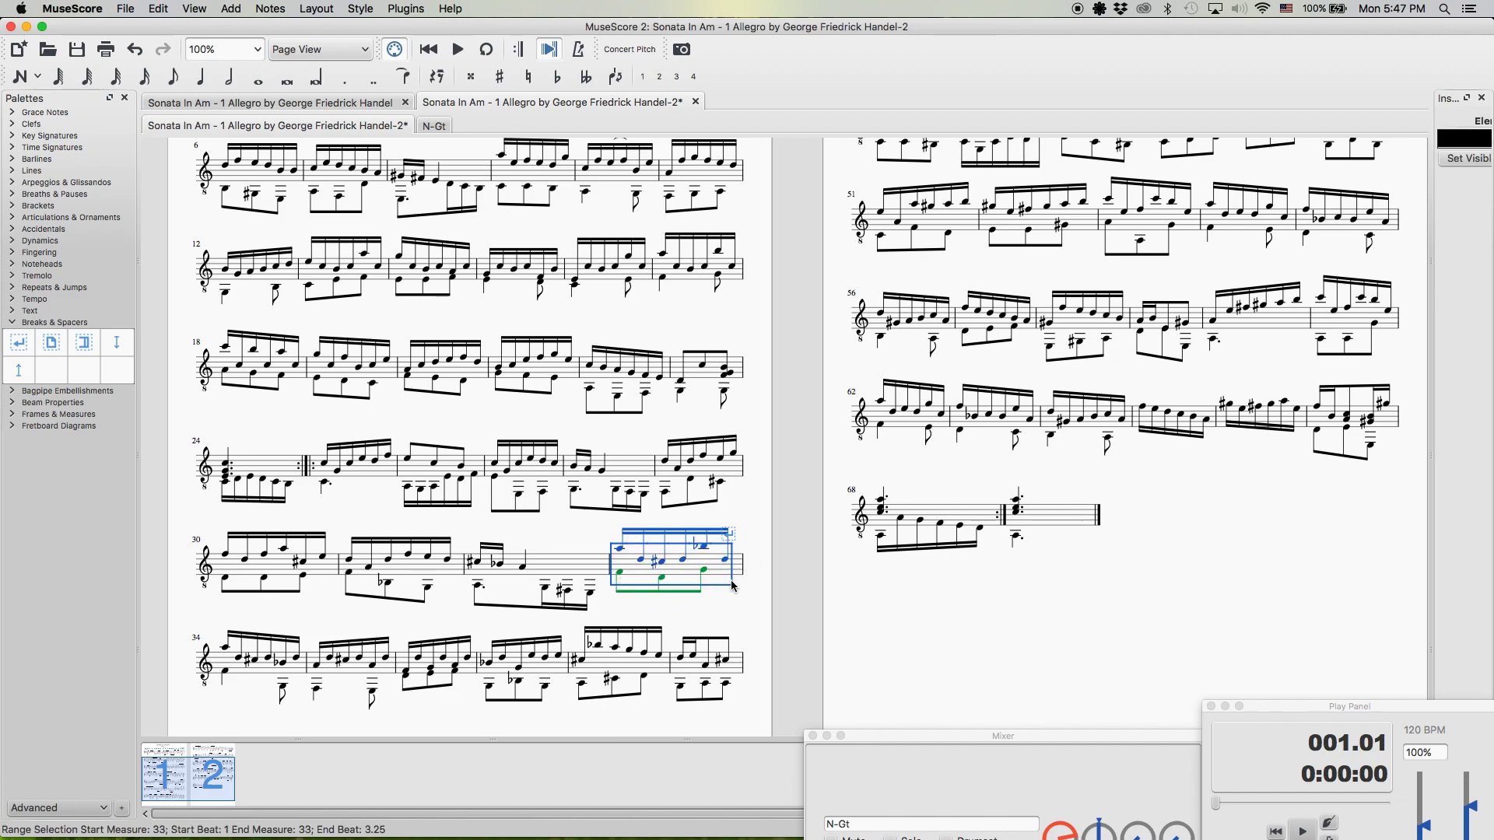
Add a line break at the end of measure 37.
left_click_drag(19, 343, 560, 672)
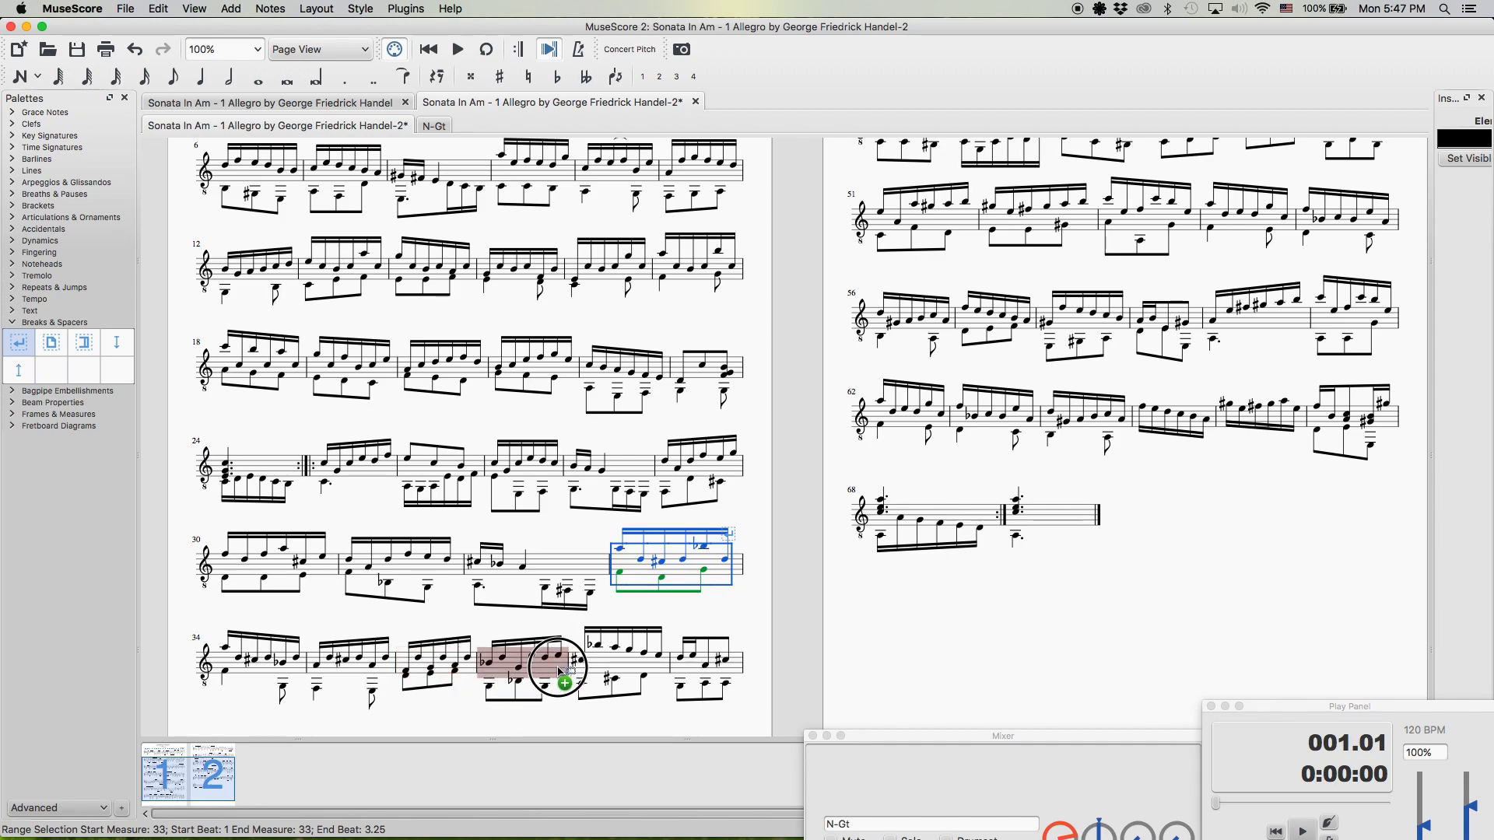
left_click_drag(560, 673, 564, 671)
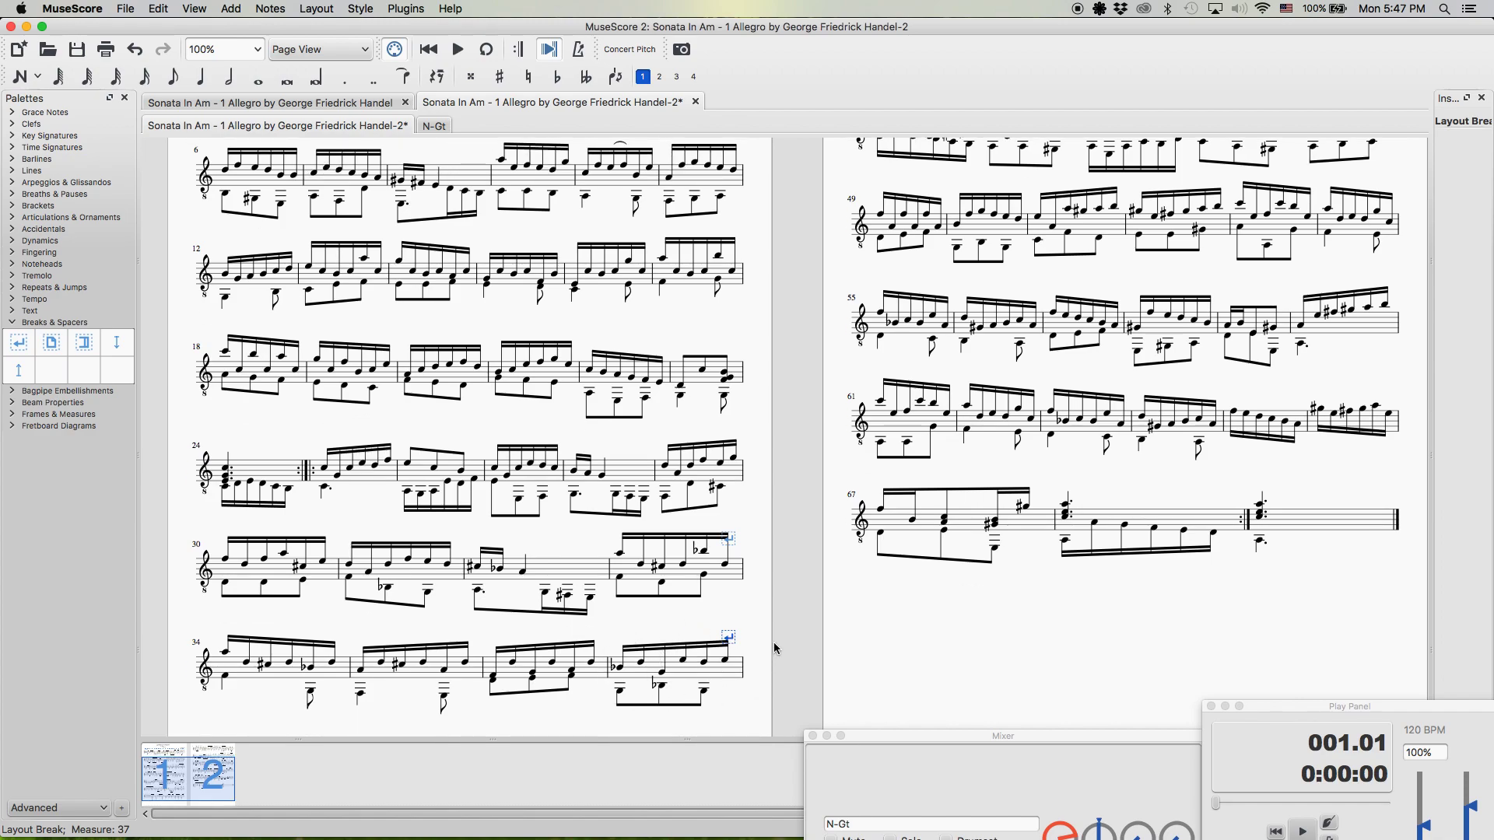
scroll(716, 632, "up", 5)
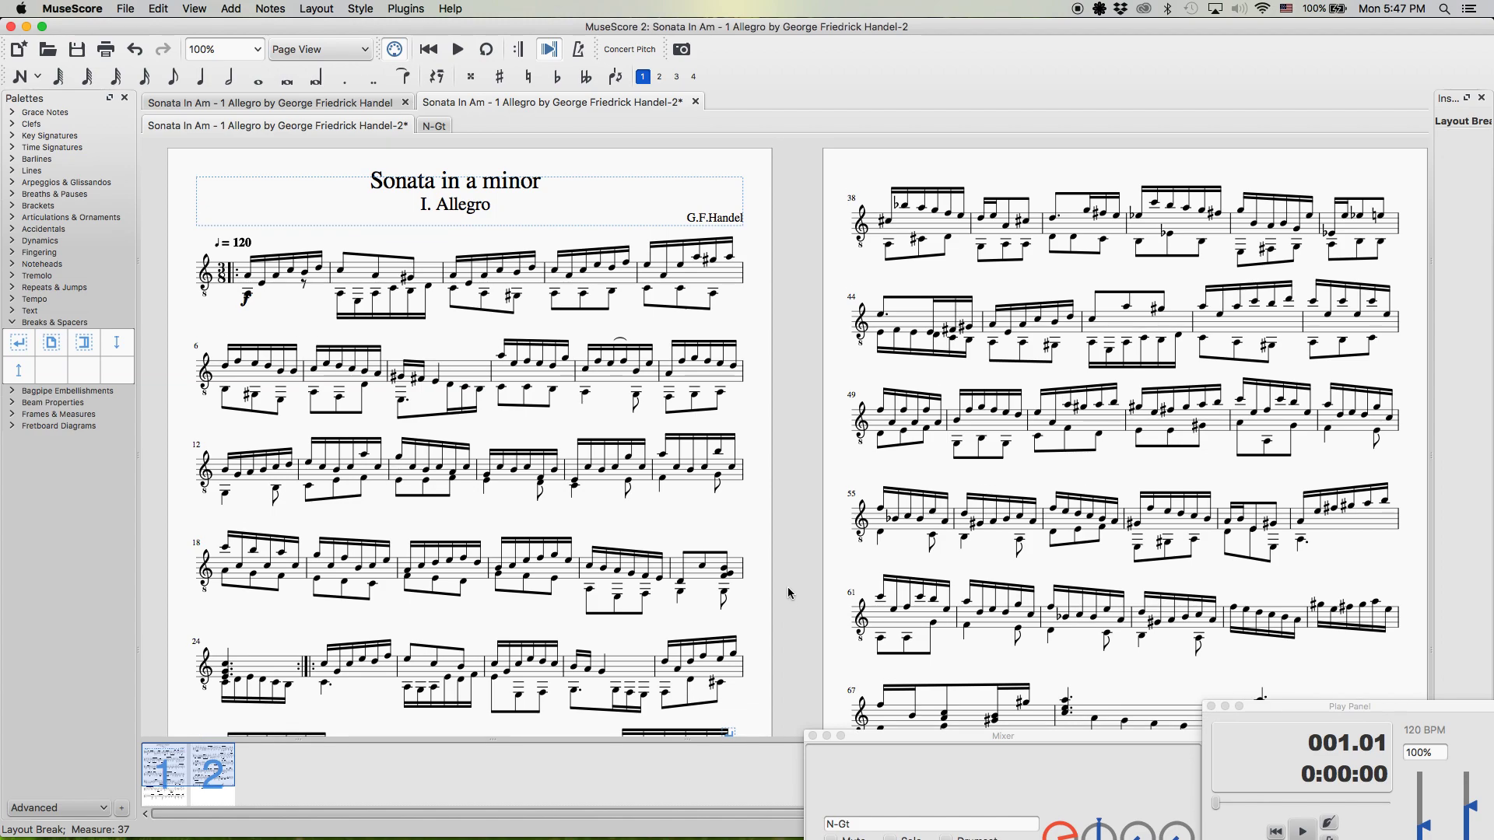
Add line breaks at the ends of measures 47, 52 and 57, and check the layout of both pages.
mouse_move(20, 342)
left_mouse_down()
mouse_move(1229, 497)
mouse_move(1325, 484)
mouse_move(1293, 327)
left_mouse_up()
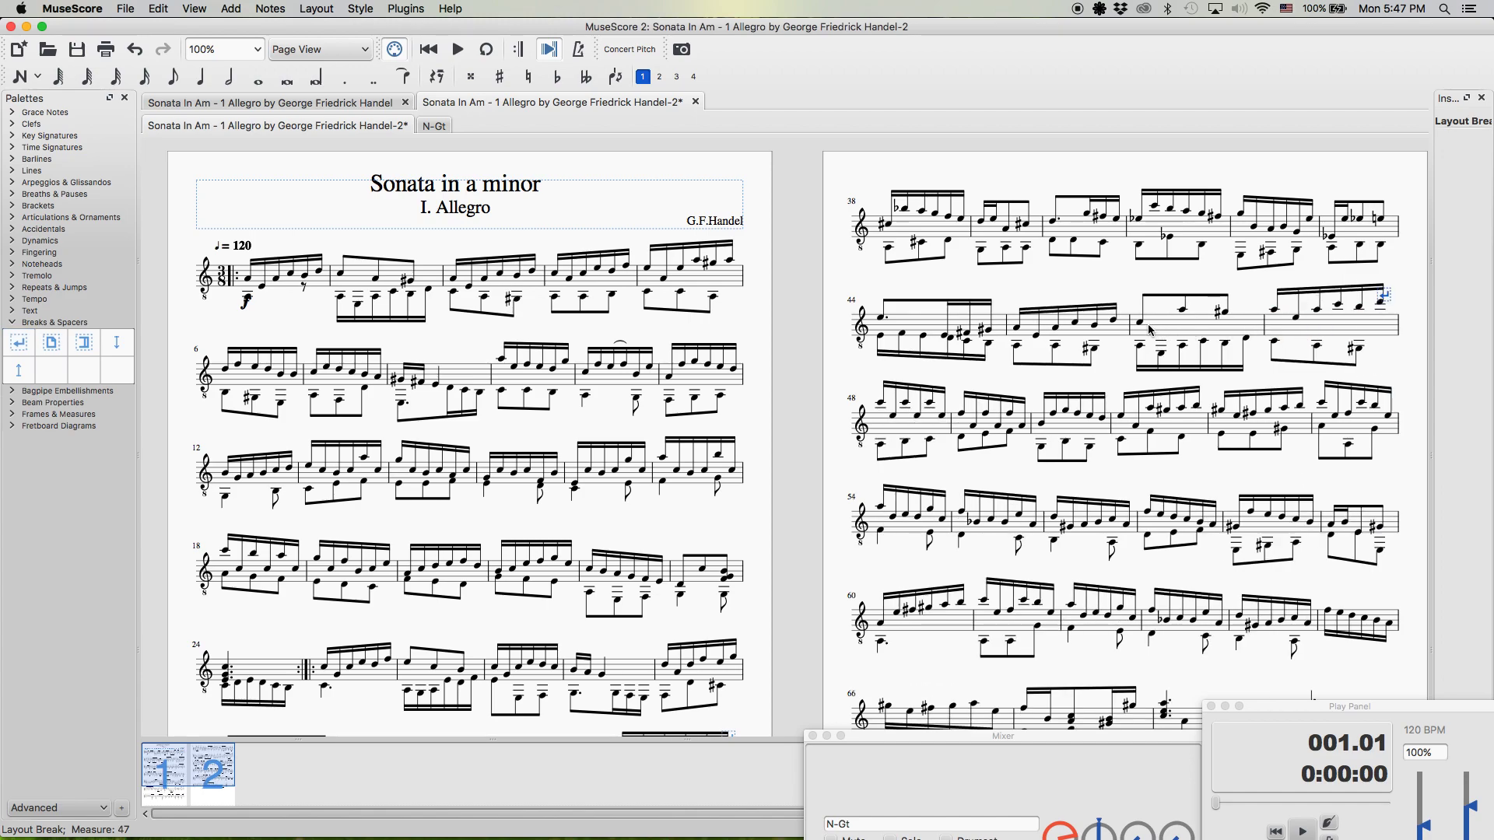
left_click_drag(20, 342, 1301, 433)
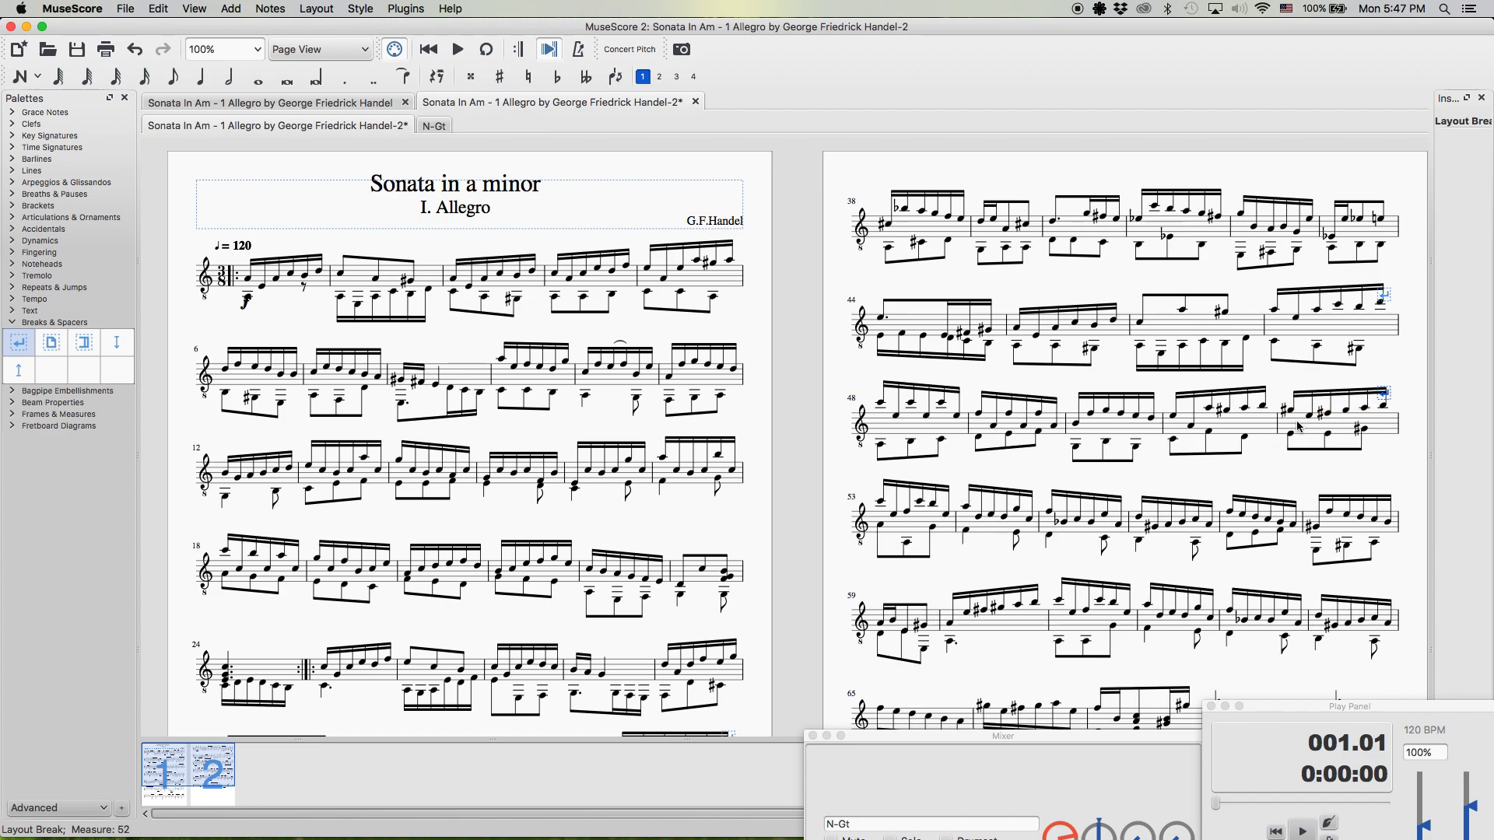
mouse_move(32, 349)
left_mouse_down()
mouse_move(1001, 511)
mouse_move(1270, 530)
left_mouse_up()
scroll(1206, 602, "down", 5)
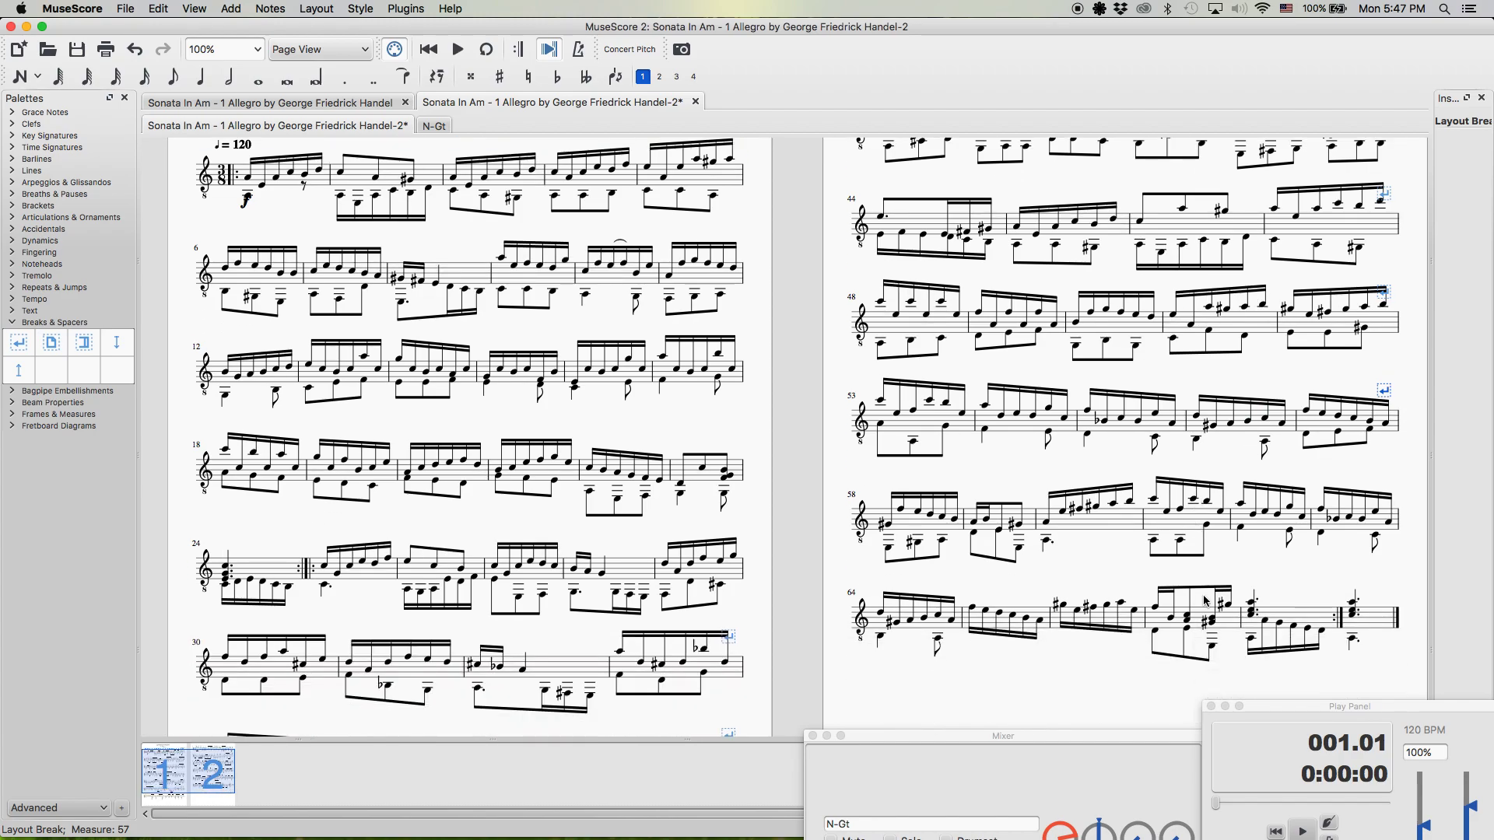
scroll(1206, 602, "up", 5)
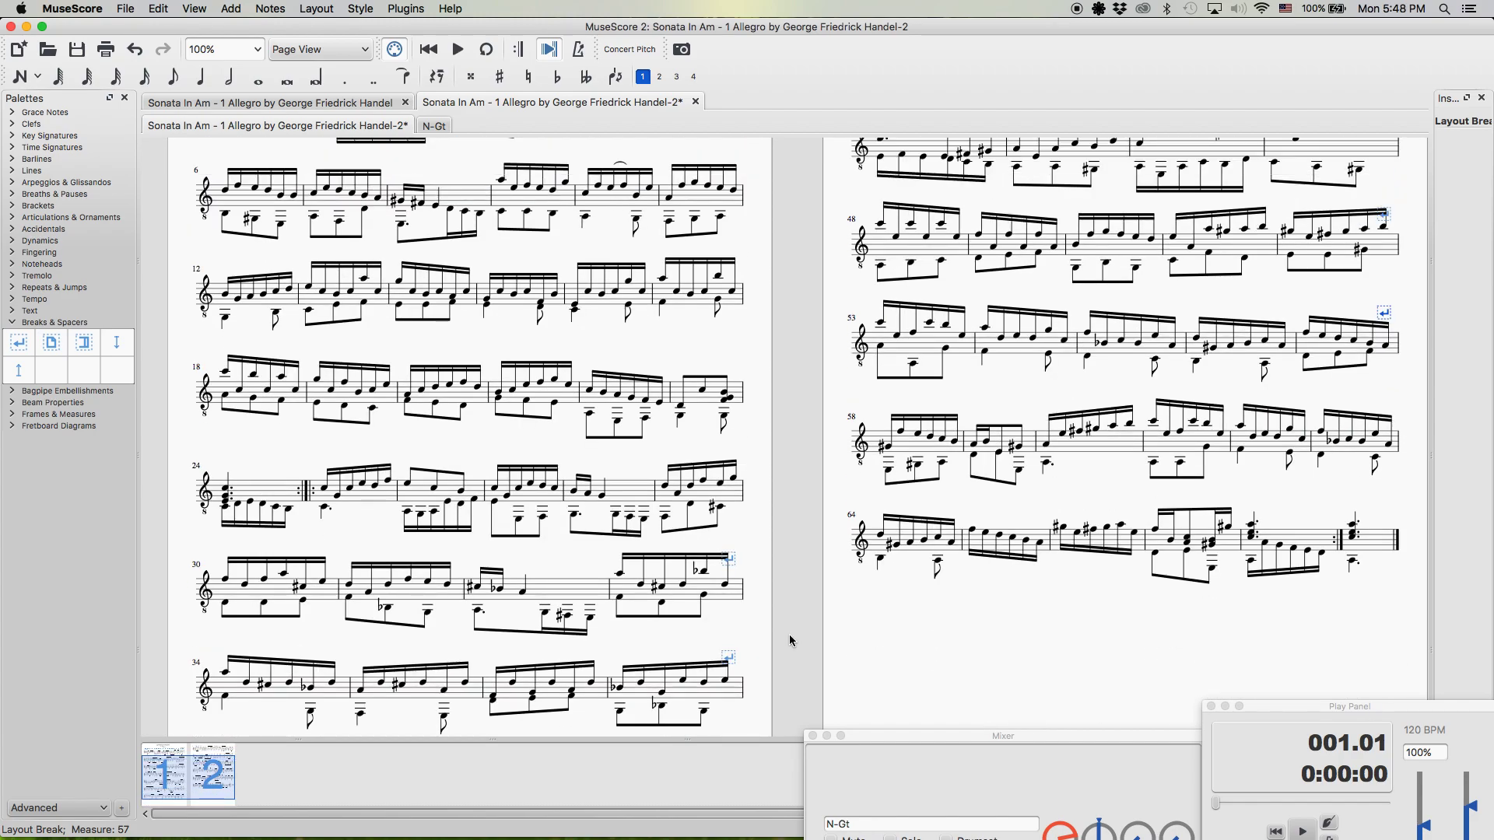
scroll(792, 642, "down", 7)
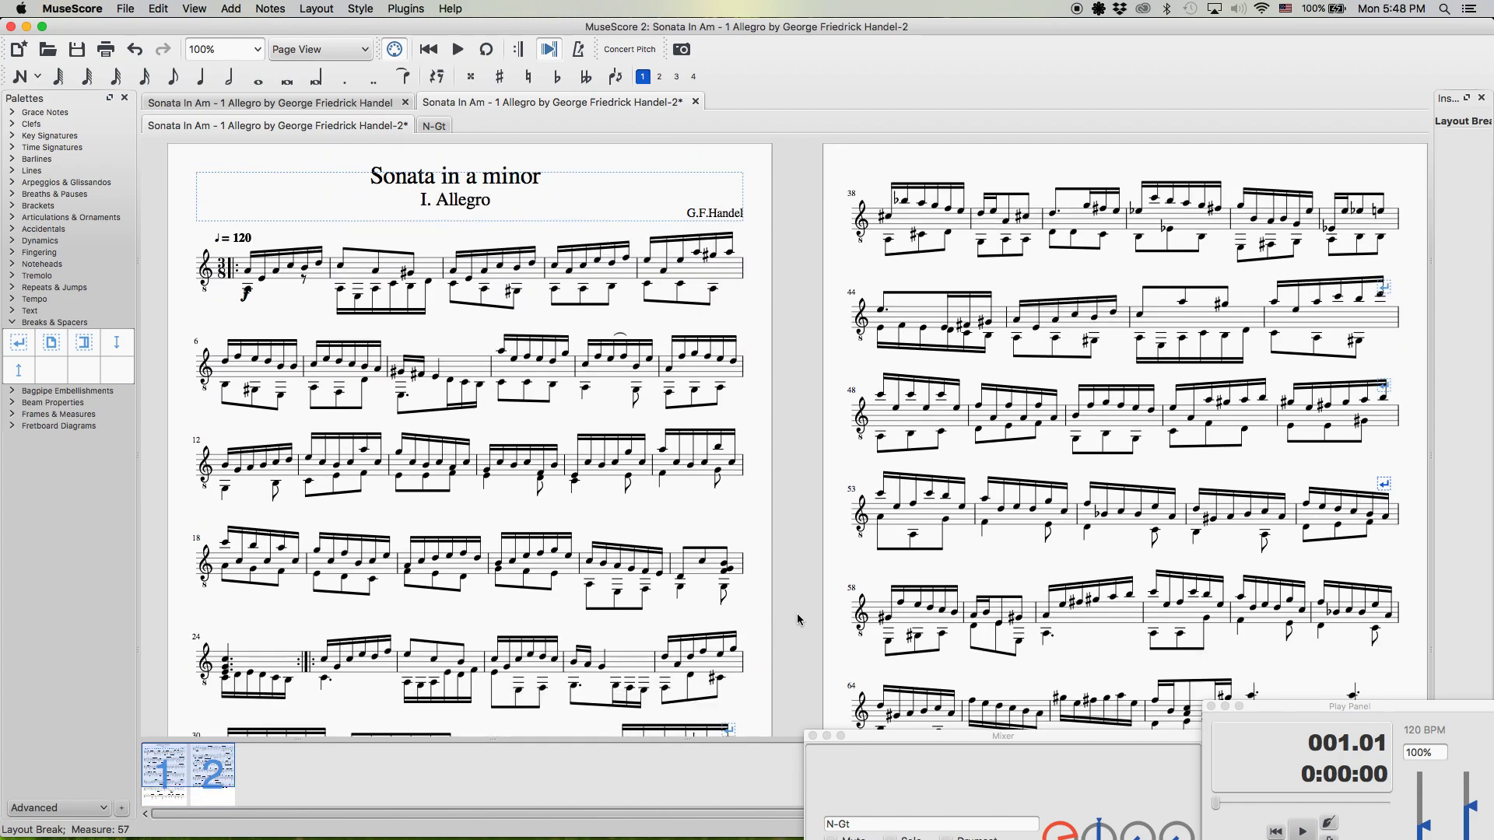
scroll(795, 618, "up", 7)
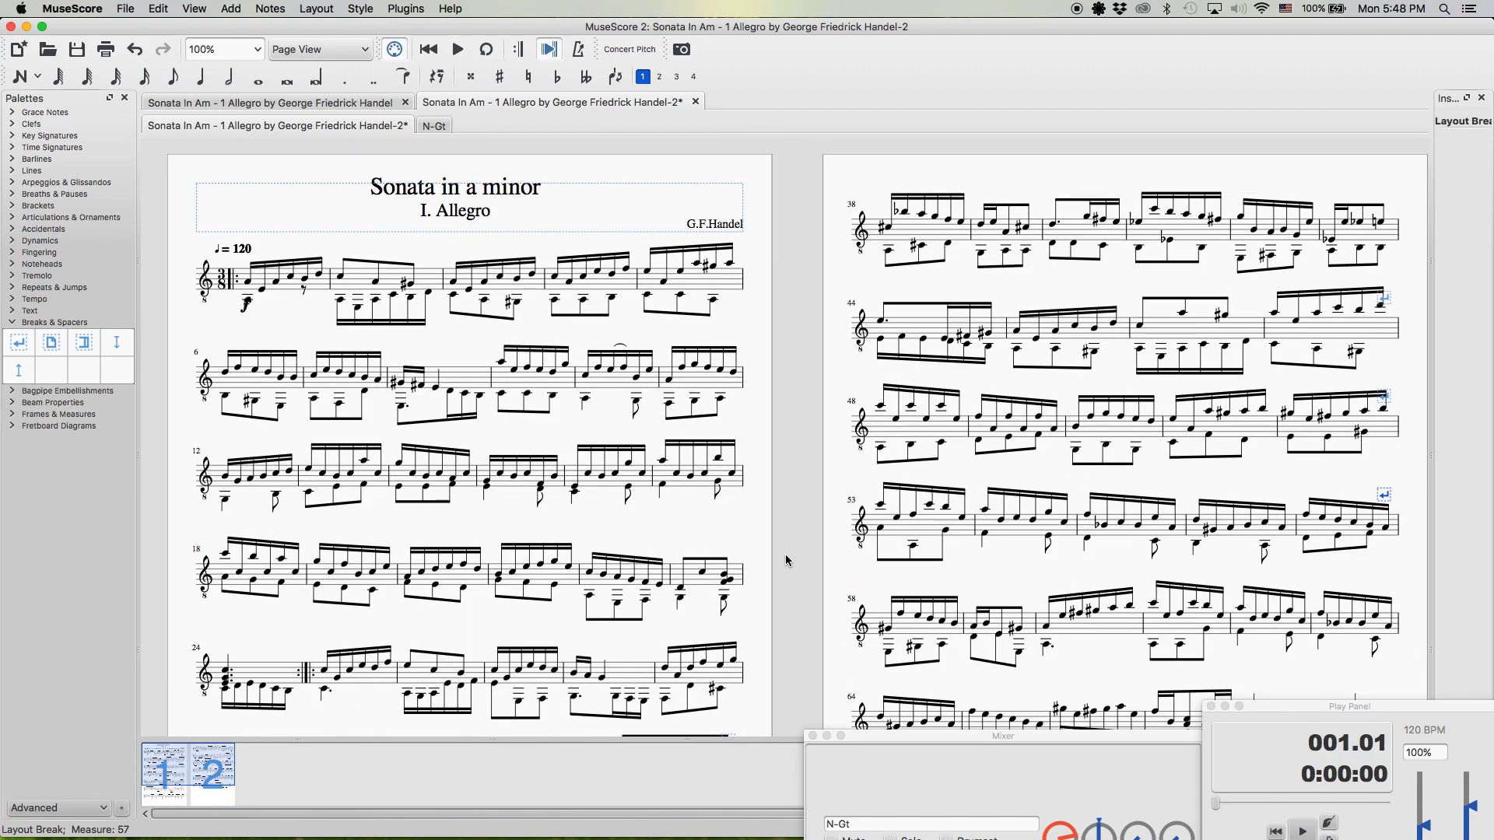
Adjust the height of the title frame, keeping the system that starts at measure 34 on the first page.
left_click(470, 215)
double_click(461, 233)
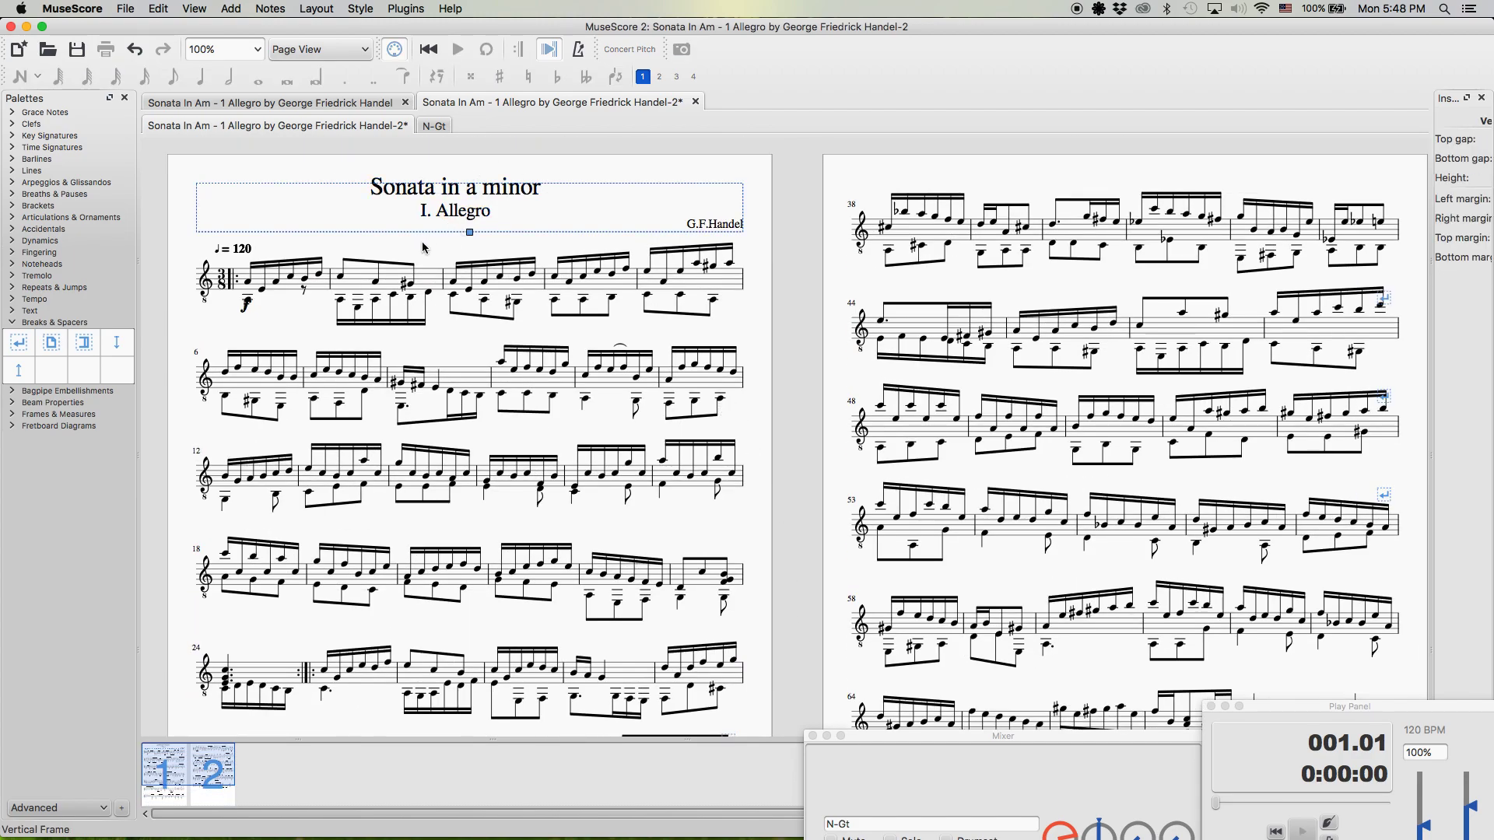
left_click_drag(473, 235, 472, 258)
scroll(609, 353, "down", 5)
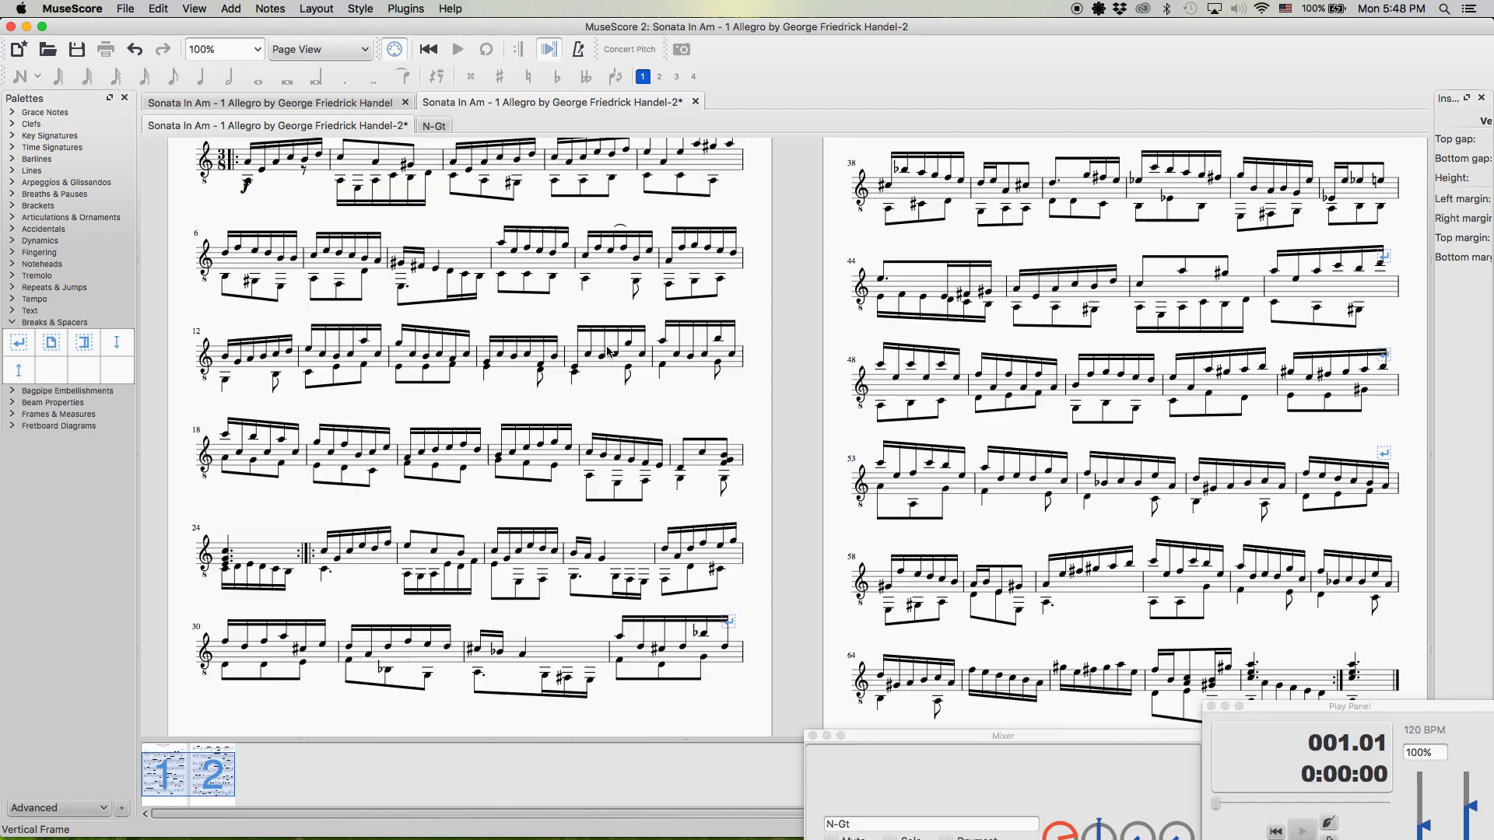
scroll(609, 352, "up", 4)
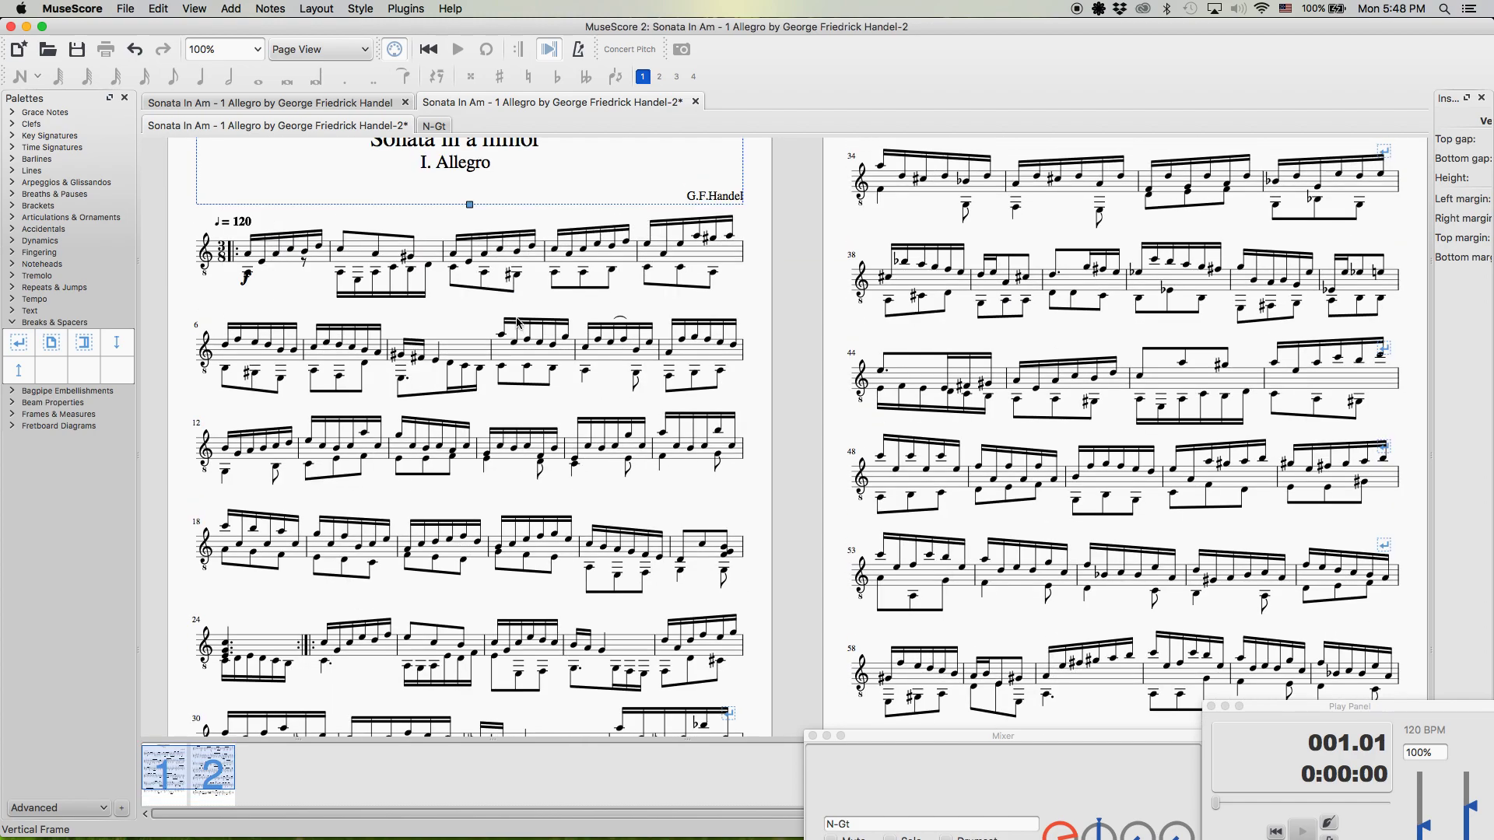
left_click_drag(470, 207, 471, 191)
scroll(495, 325, "down", 4)
scroll(496, 325, "up", 7)
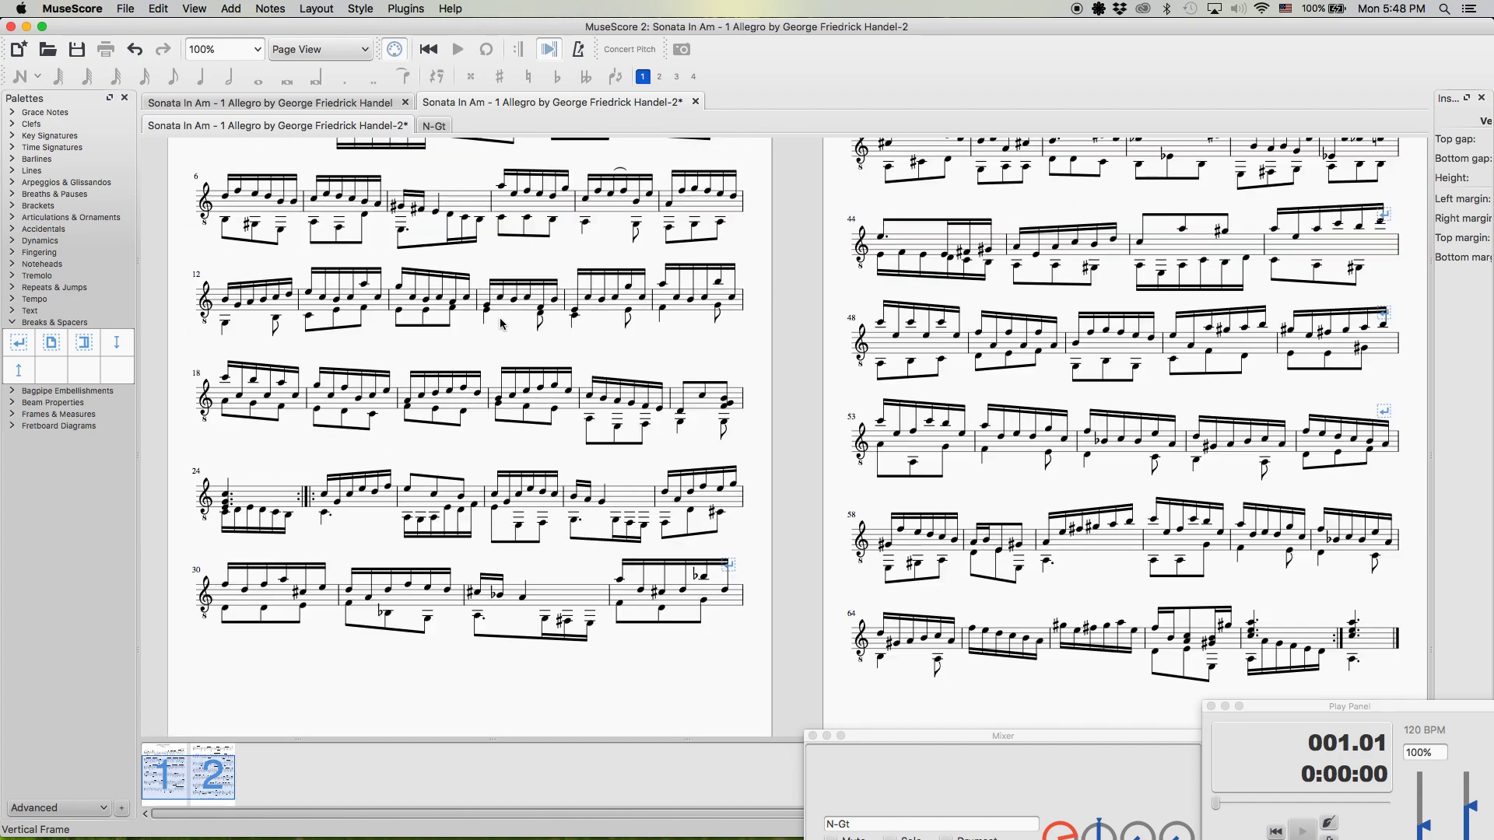
left_click_drag(469, 333, 468, 324)
scroll(467, 401, "down", 5)
scroll(464, 405, "down", 3)
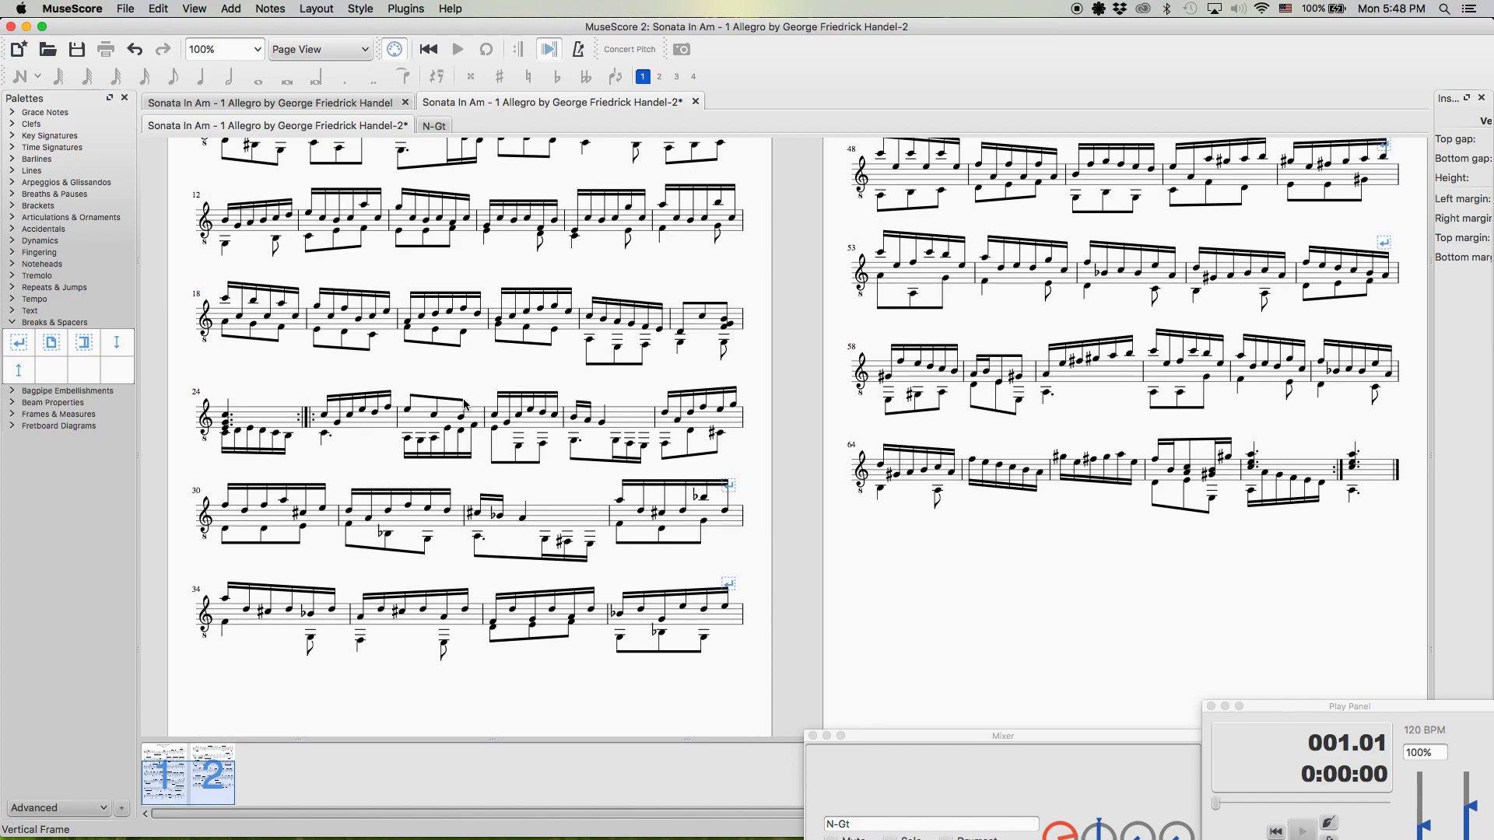
scroll(464, 405, "up", 3)
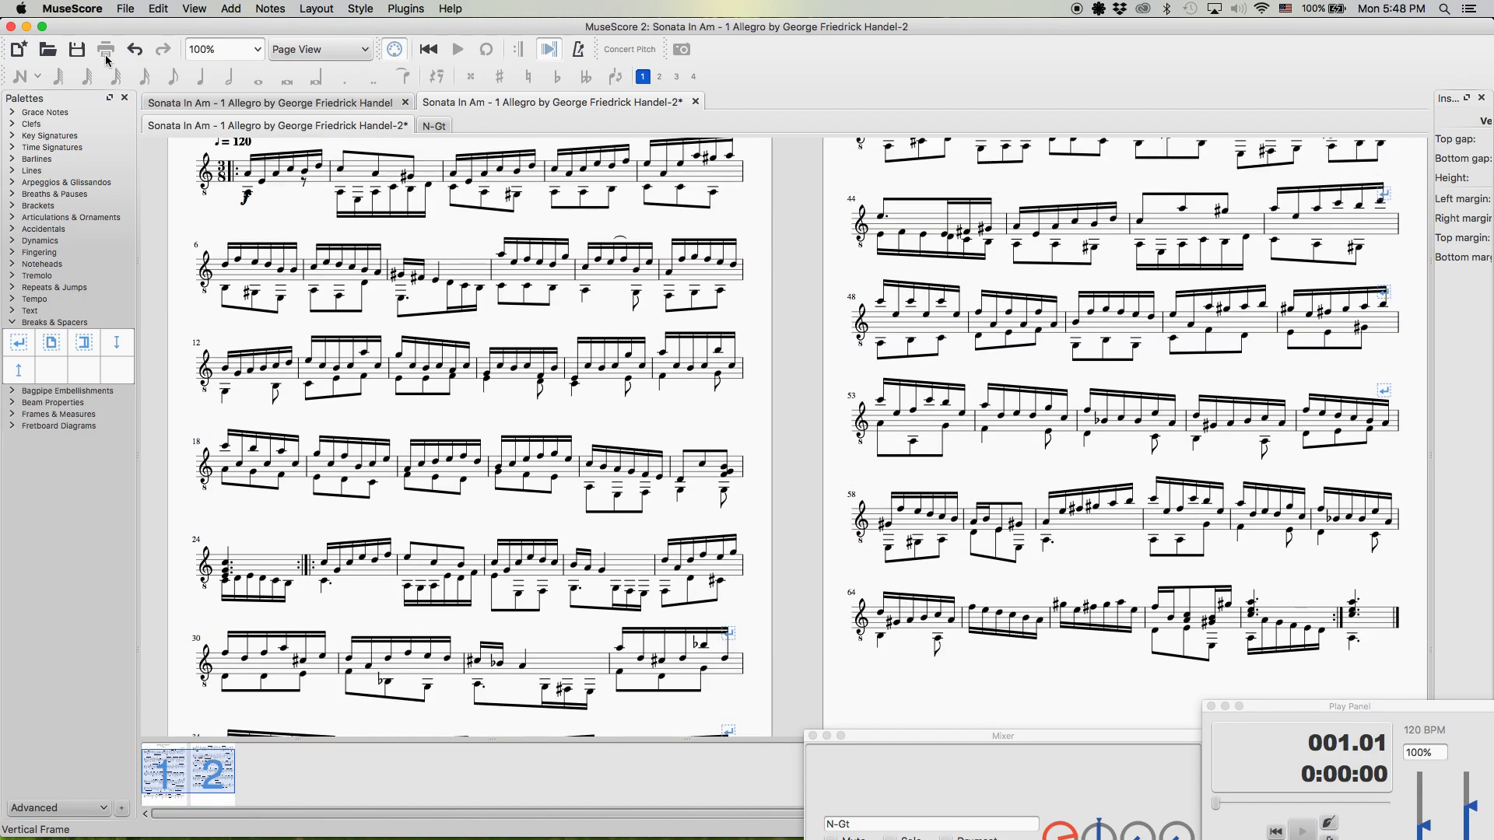
Save the score as Sonata_in_a_minor_I._Allegro.mscz in the Downloads folder.
key("super+s")
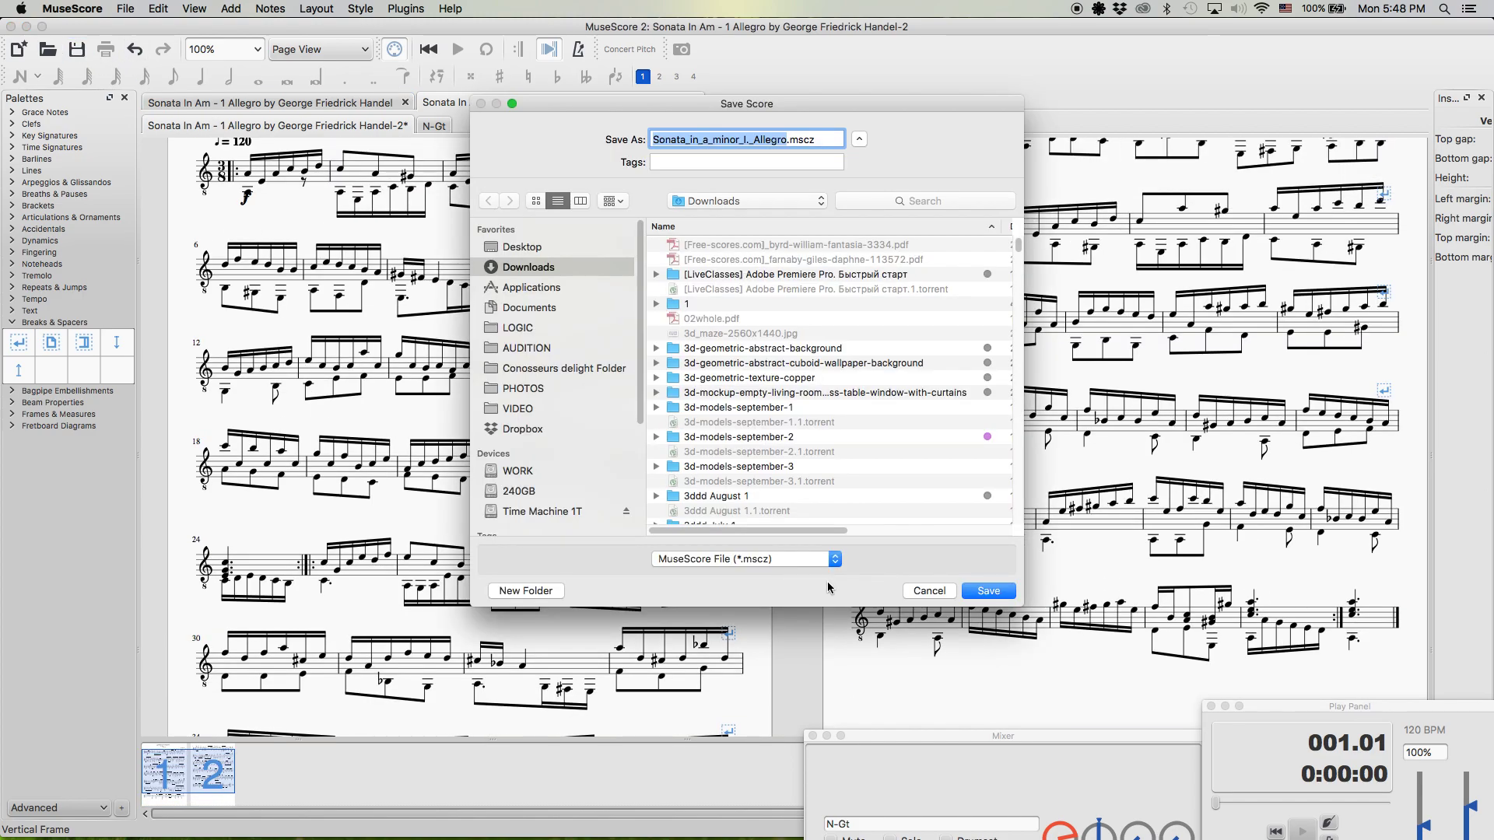
left_click_drag(735, 105, 674, 132)
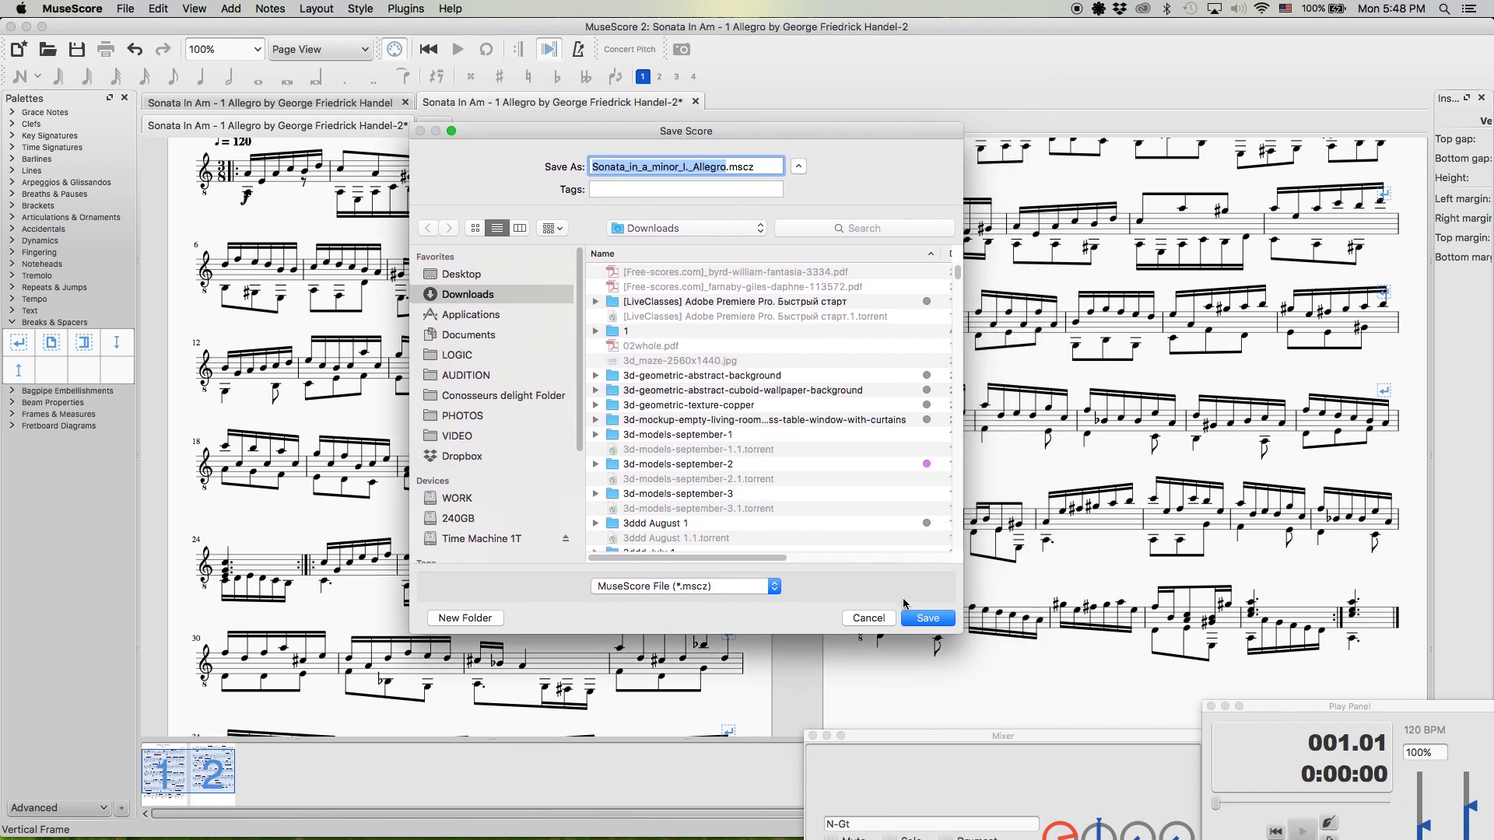
left_click(928, 619)
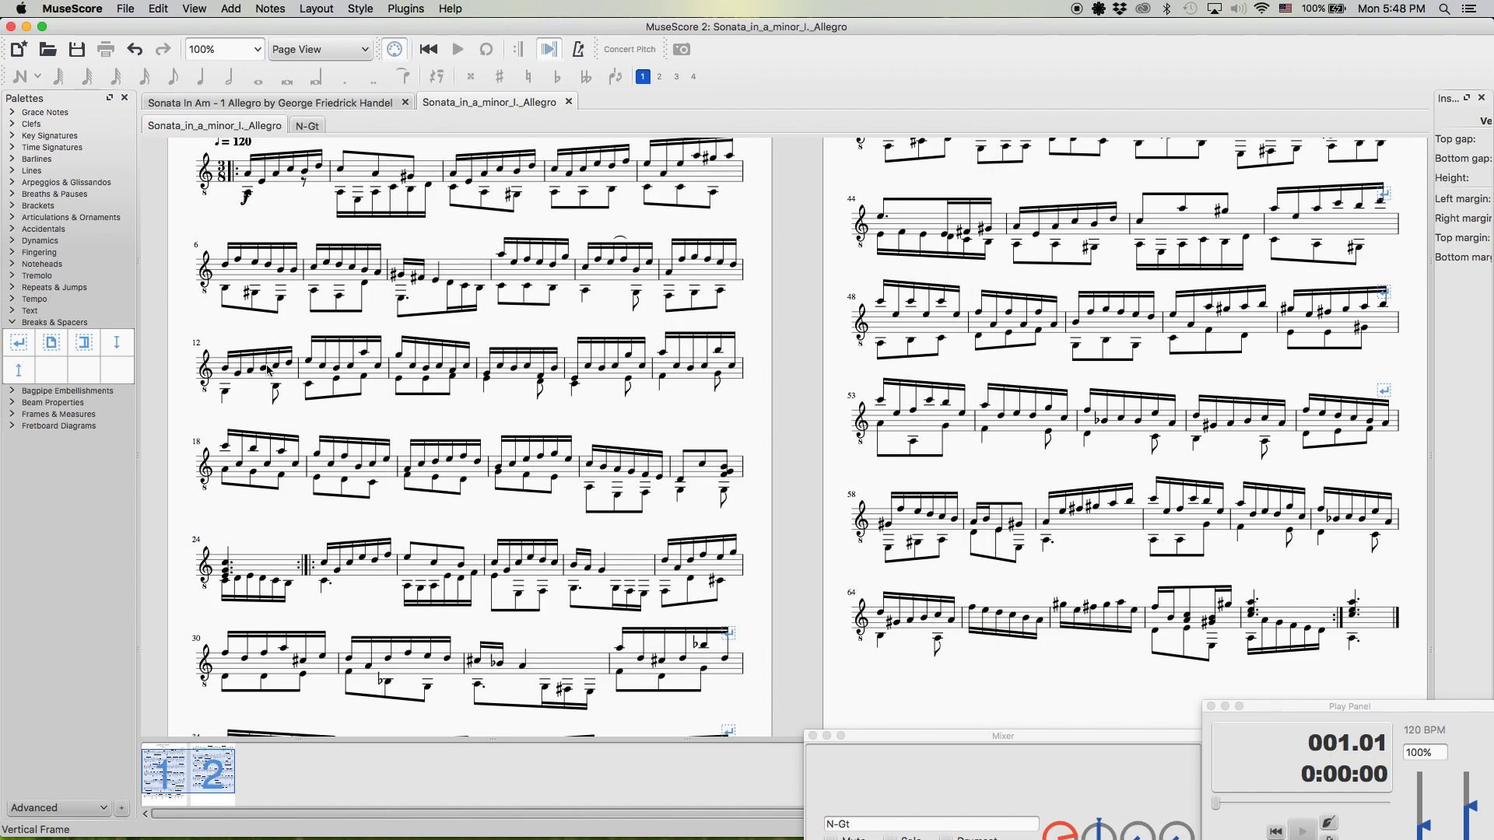
Play the score briefly from the first note of measure 1, and stop playback.
scroll(267, 366, "up", 3)
left_click(792, 339)
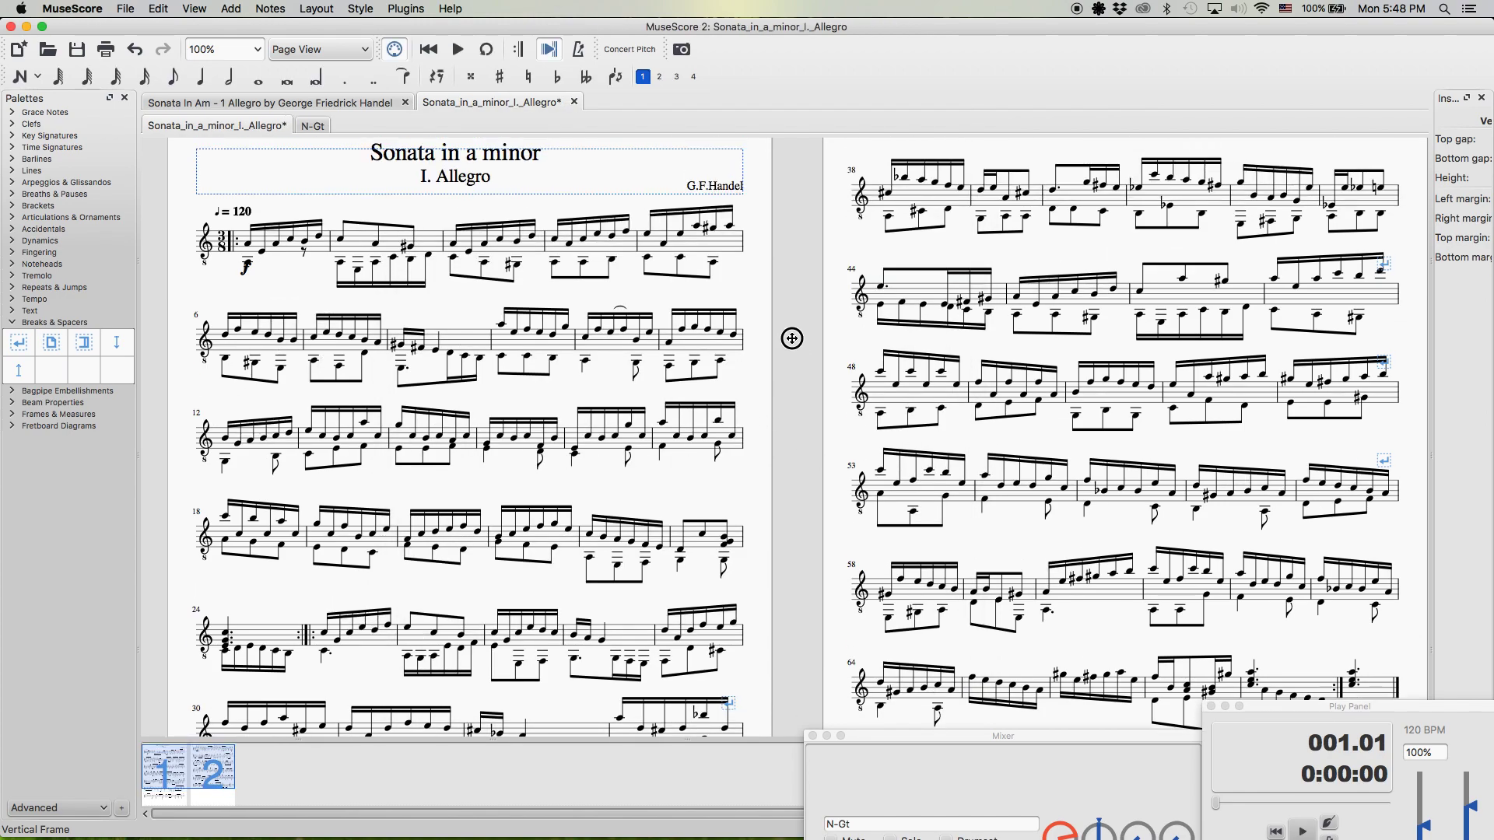
left_click(243, 251)
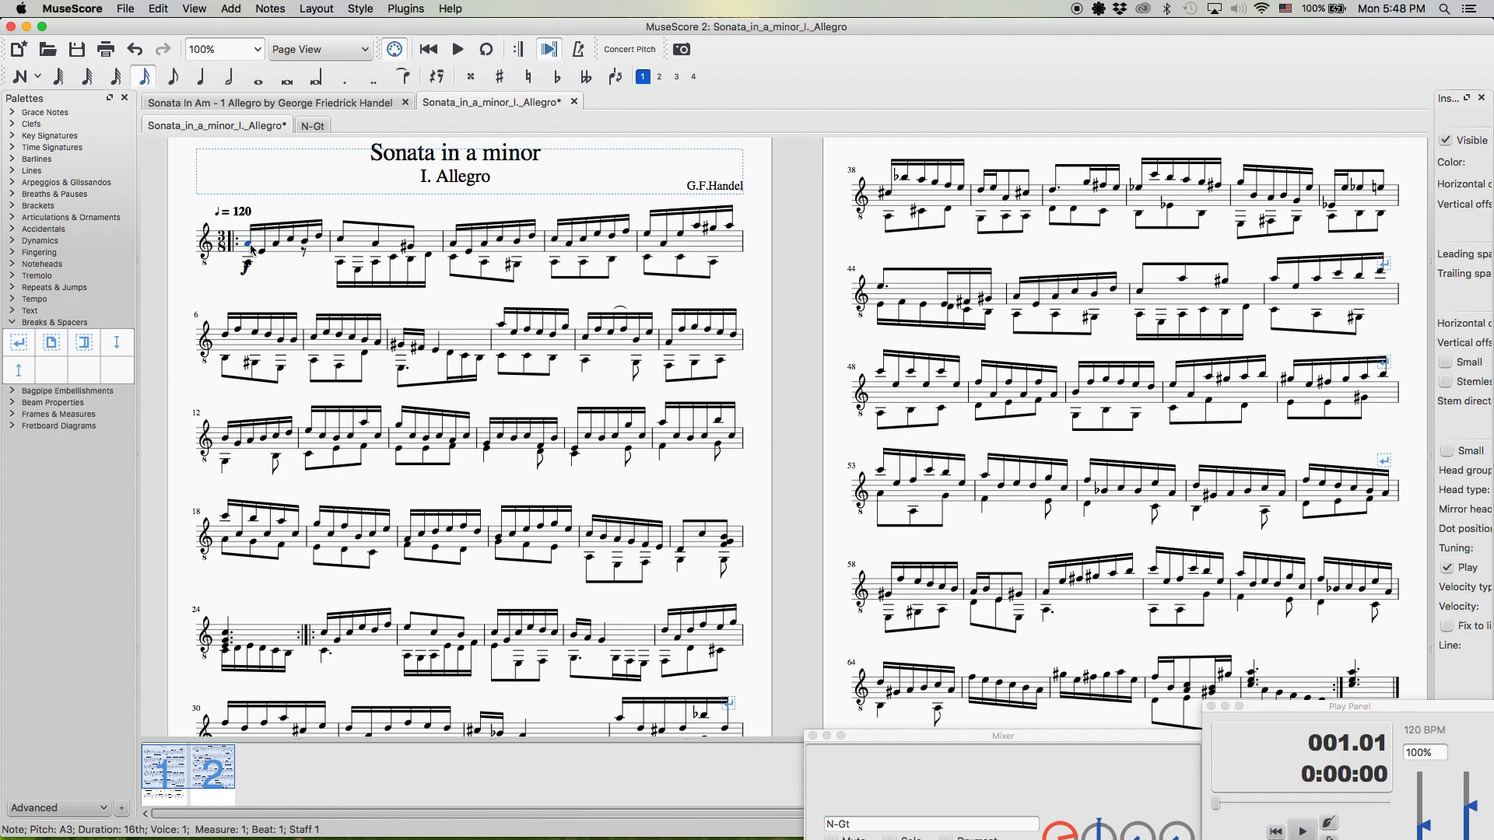
left_click(457, 49)
left_click(457, 49)
Reposition the Mixer and Play Panel so the playback controls are accessible, and raise the playback volume.
left_click(196, 9)
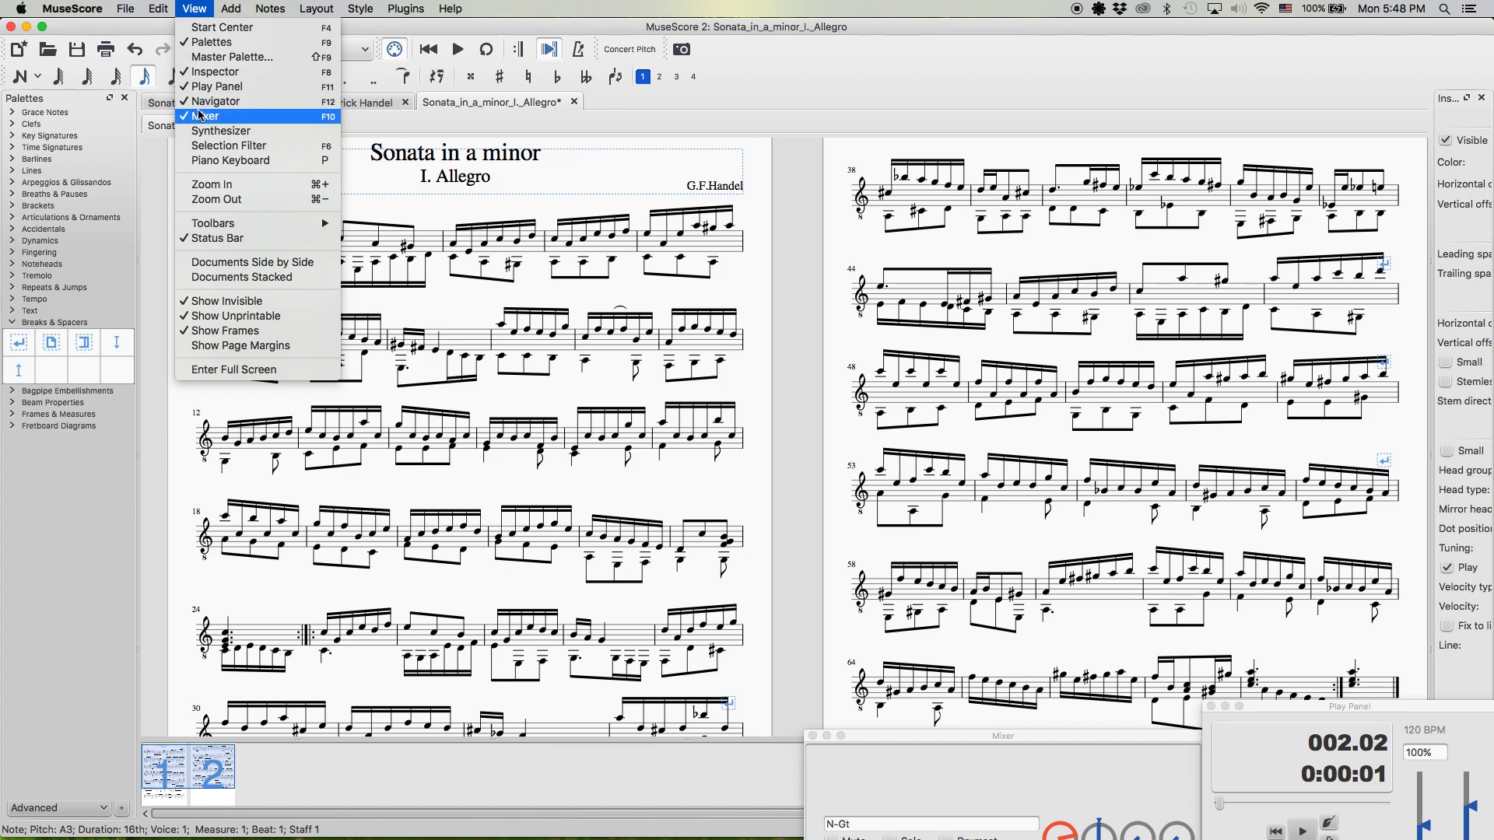
left_click(1094, 775)
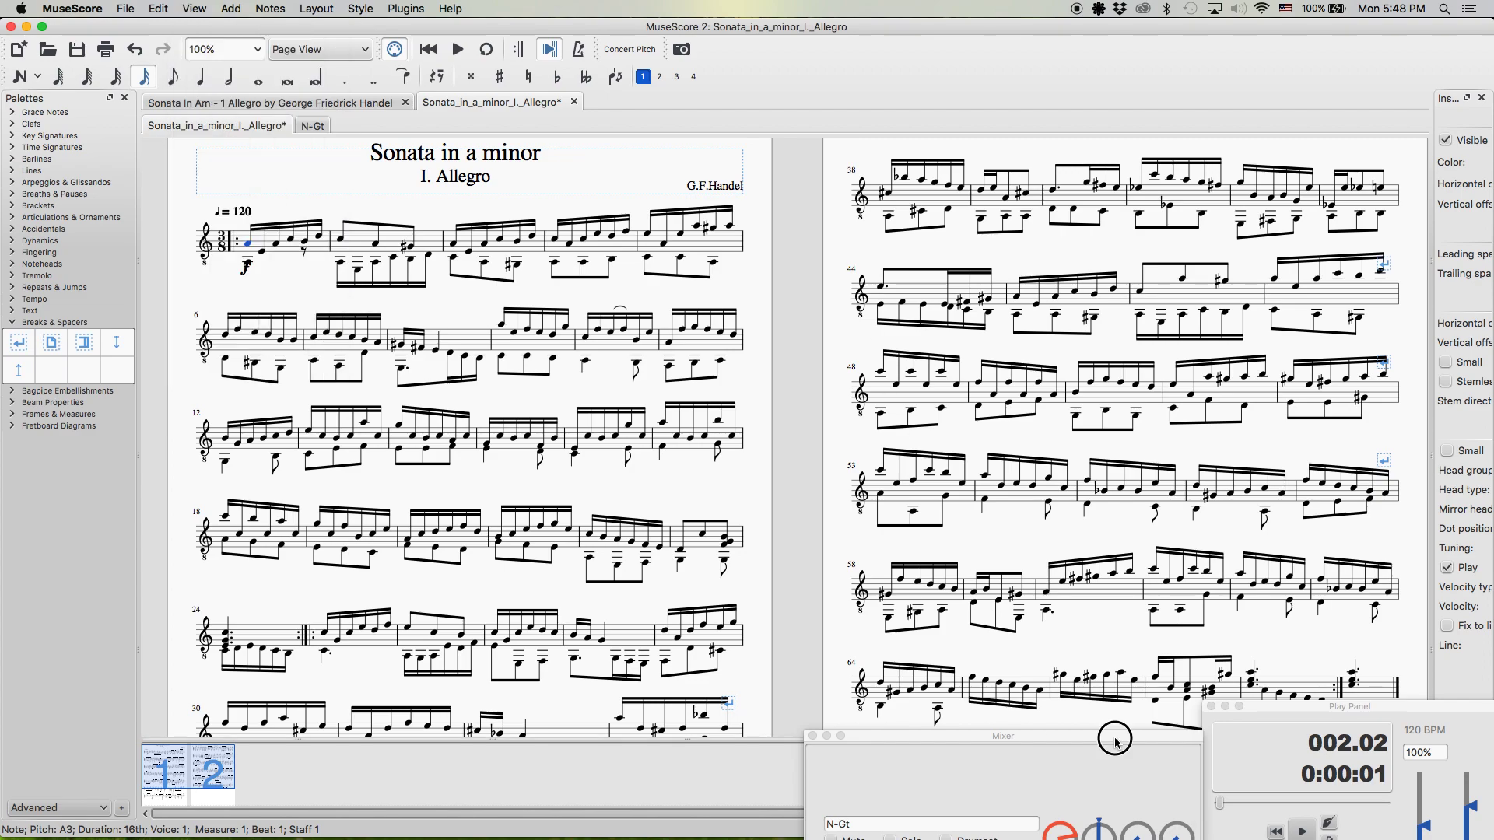
left_click_drag(1080, 736, 1015, 744)
left_click_drag(1289, 704, 1118, 634)
left_click_drag(1300, 736, 1306, 708)
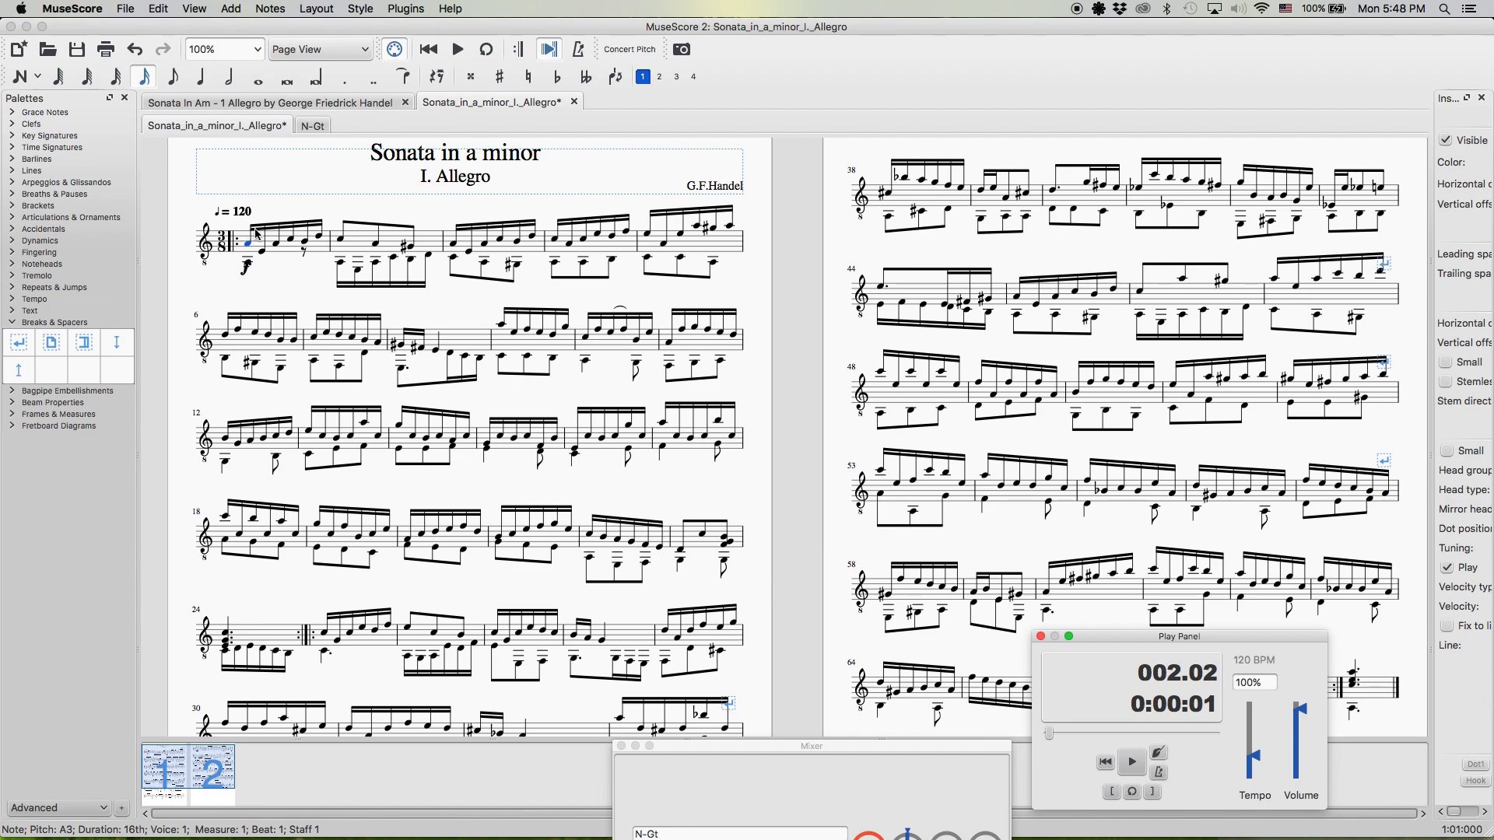
Play a few more opening measures, stop, and move the Mixer and Play Panel down, clear of the score.
left_click(458, 49)
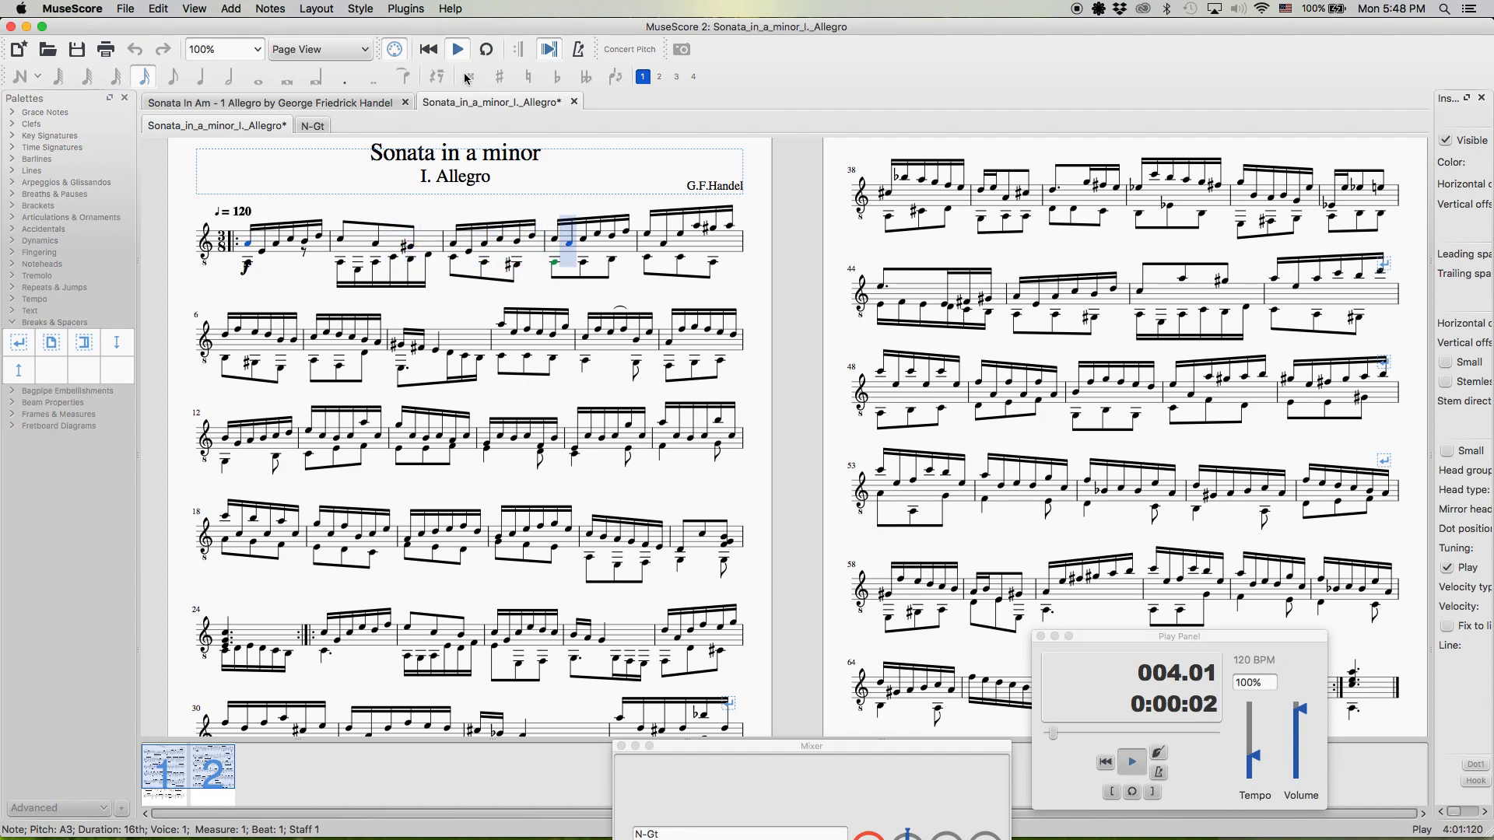
key("space")
left_click_drag(864, 752, 920, 778)
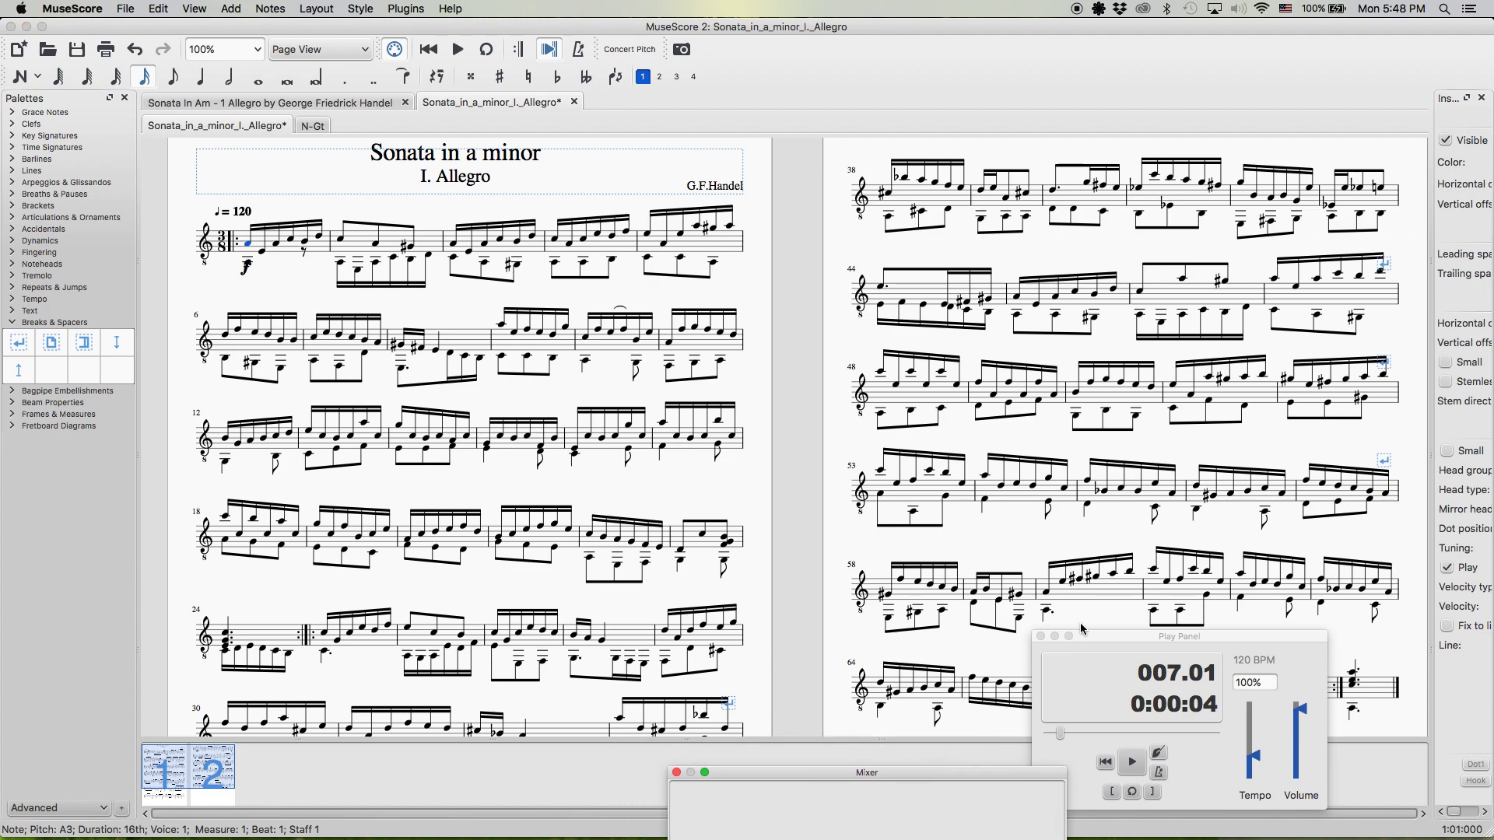
left_click_drag(1093, 642, 1132, 779)
left_click(180, 210)
left_click_drag(175, 155, 196, 189)
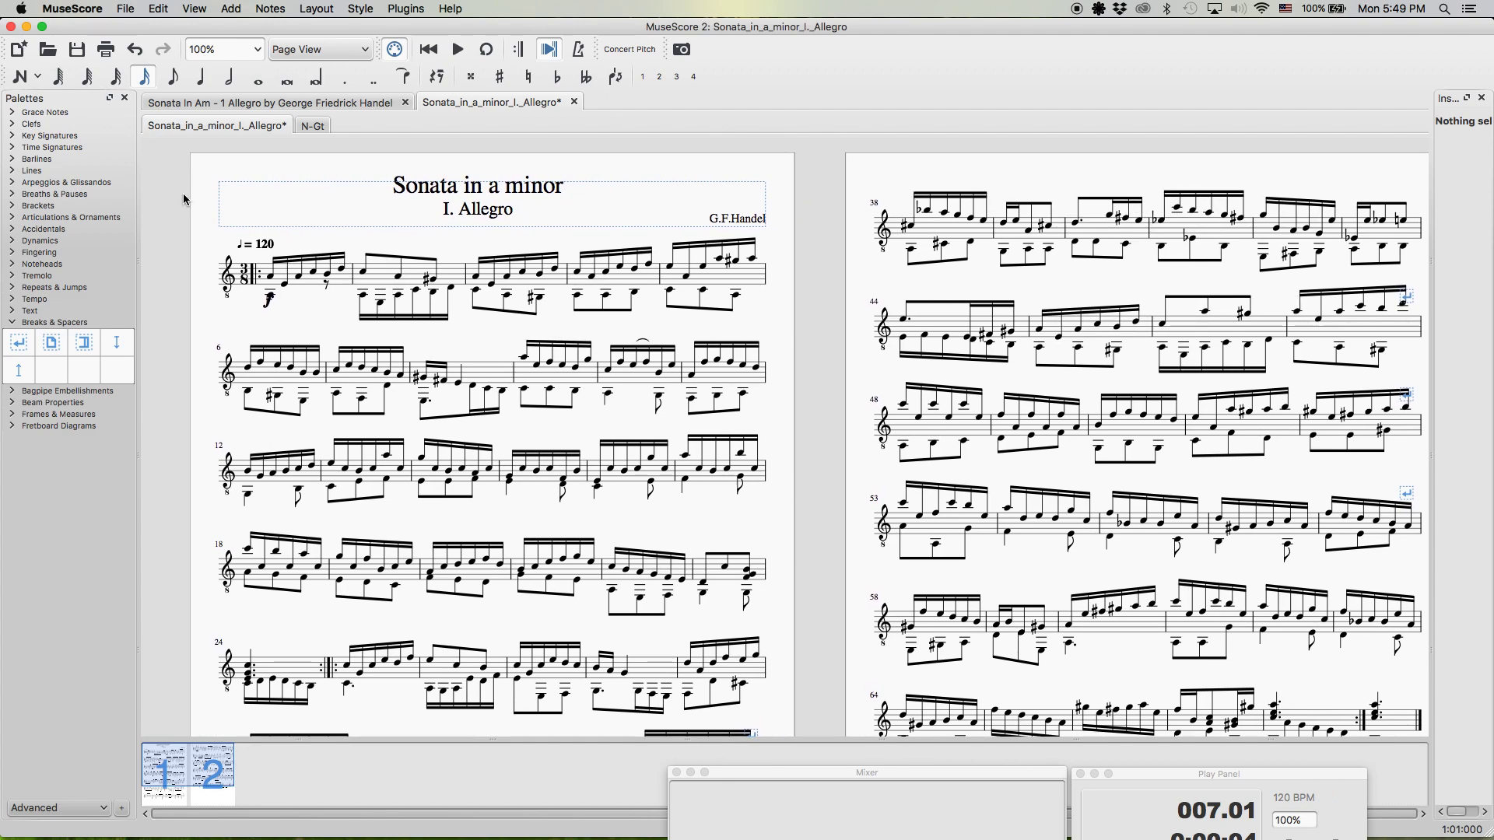
Export the score to the Downloads folder as the PDF file Sonata_in_a_minor_I._Allegro.pdf.
left_click(131, 11)
left_click(155, 161)
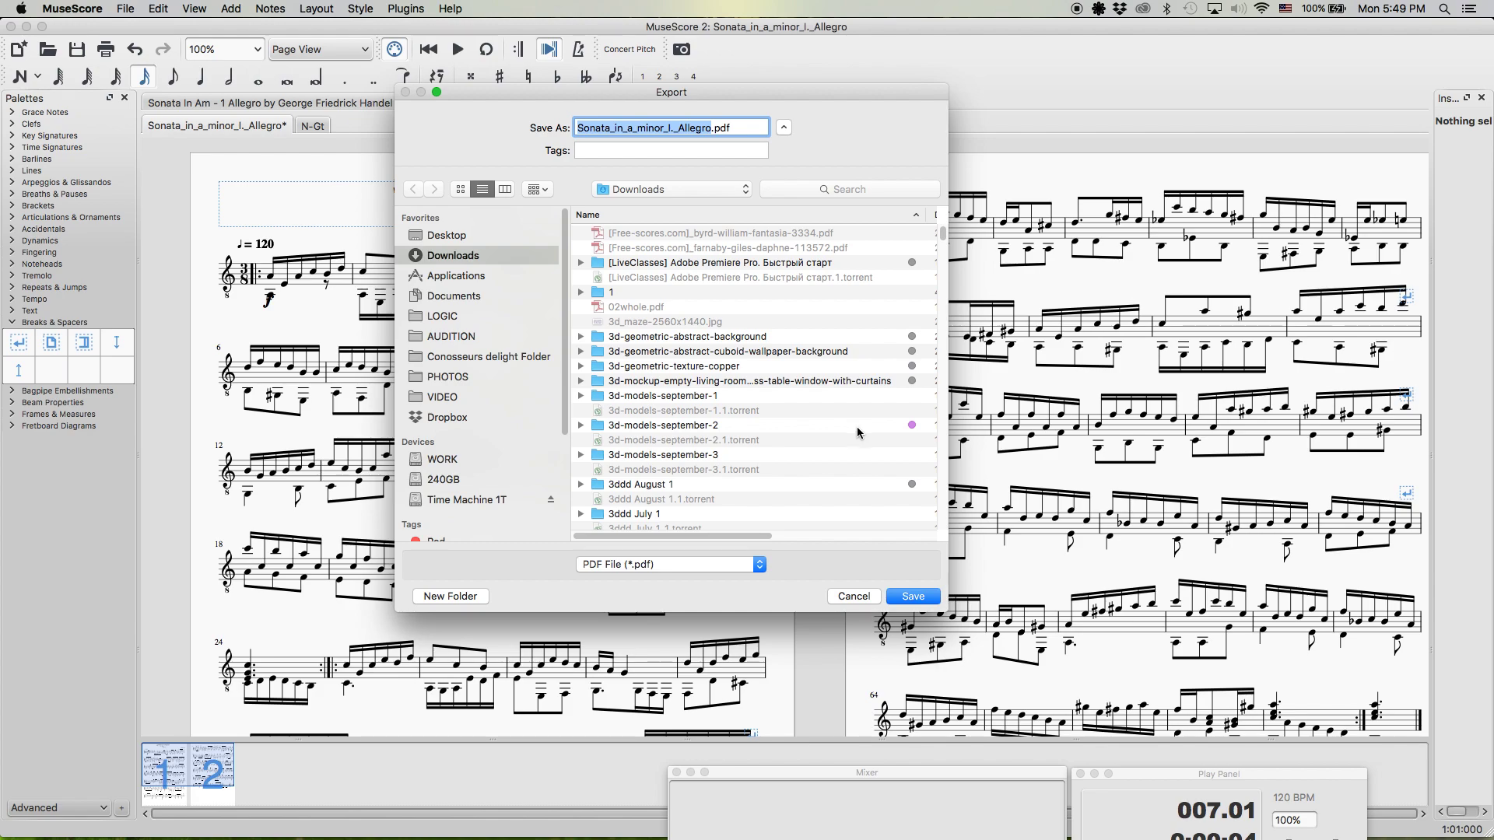
left_click(705, 565)
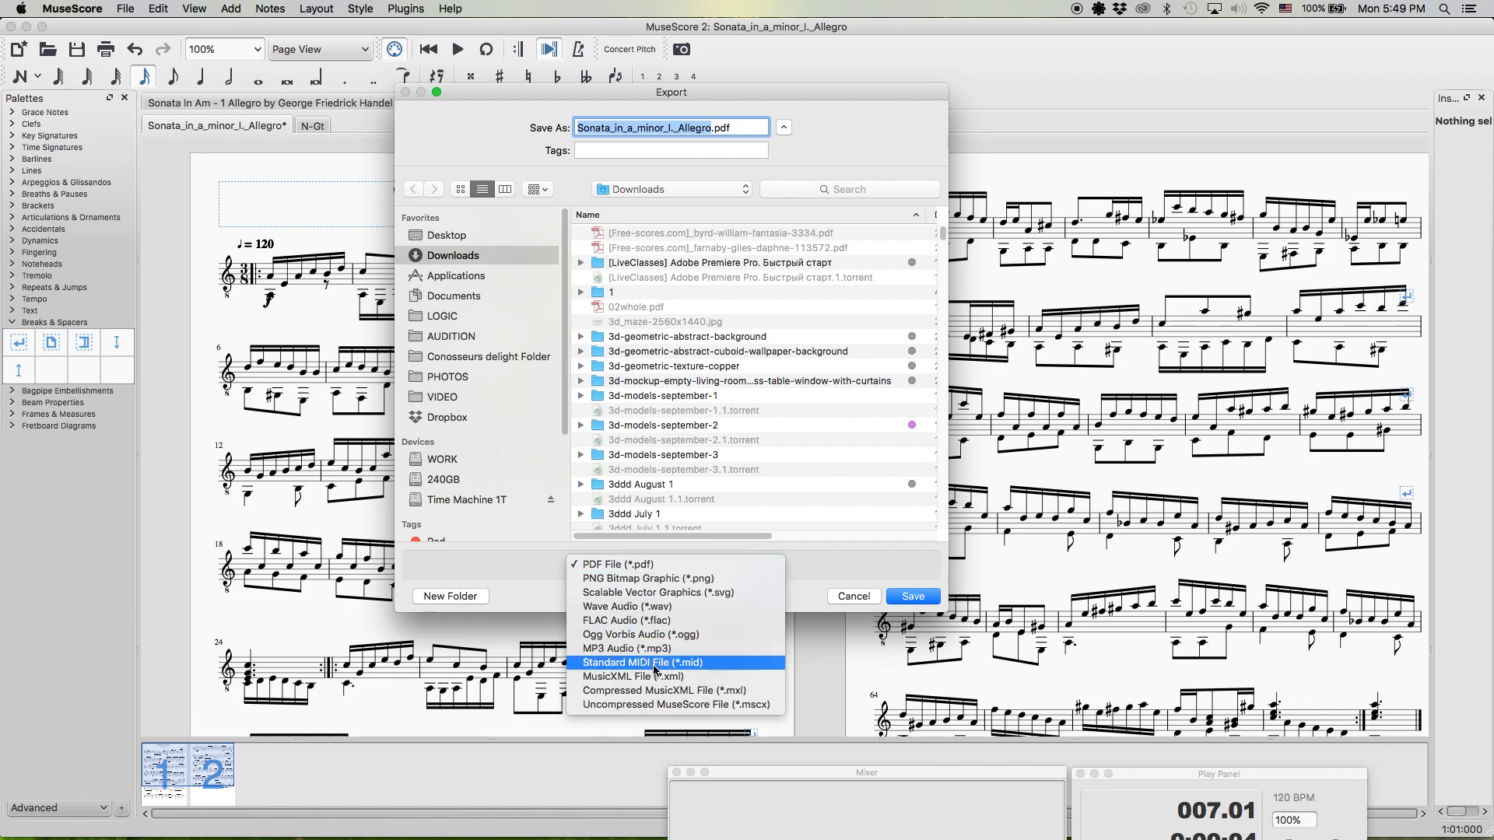
left_click(817, 563)
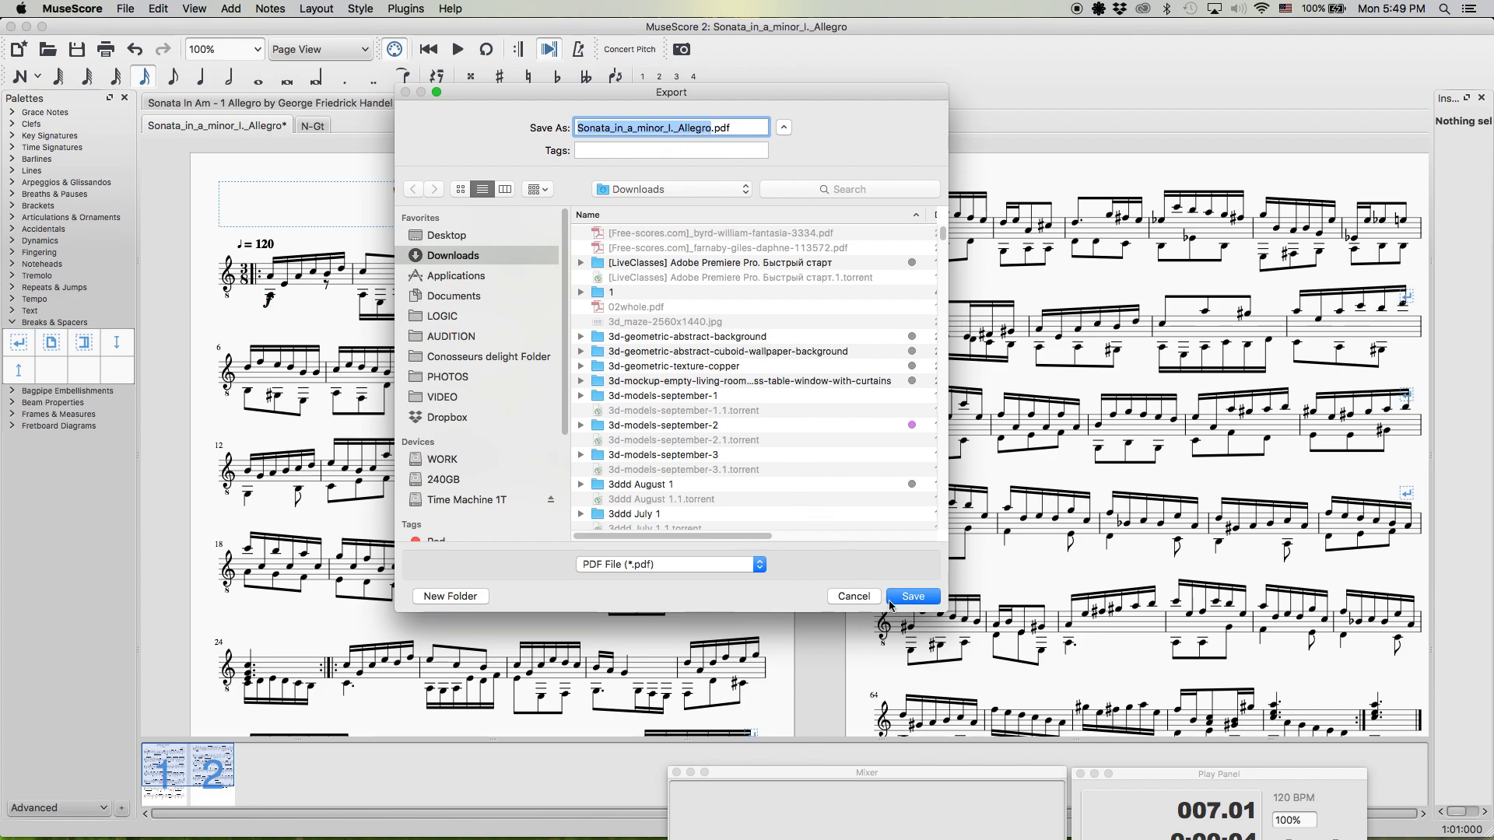
left_click(915, 597)
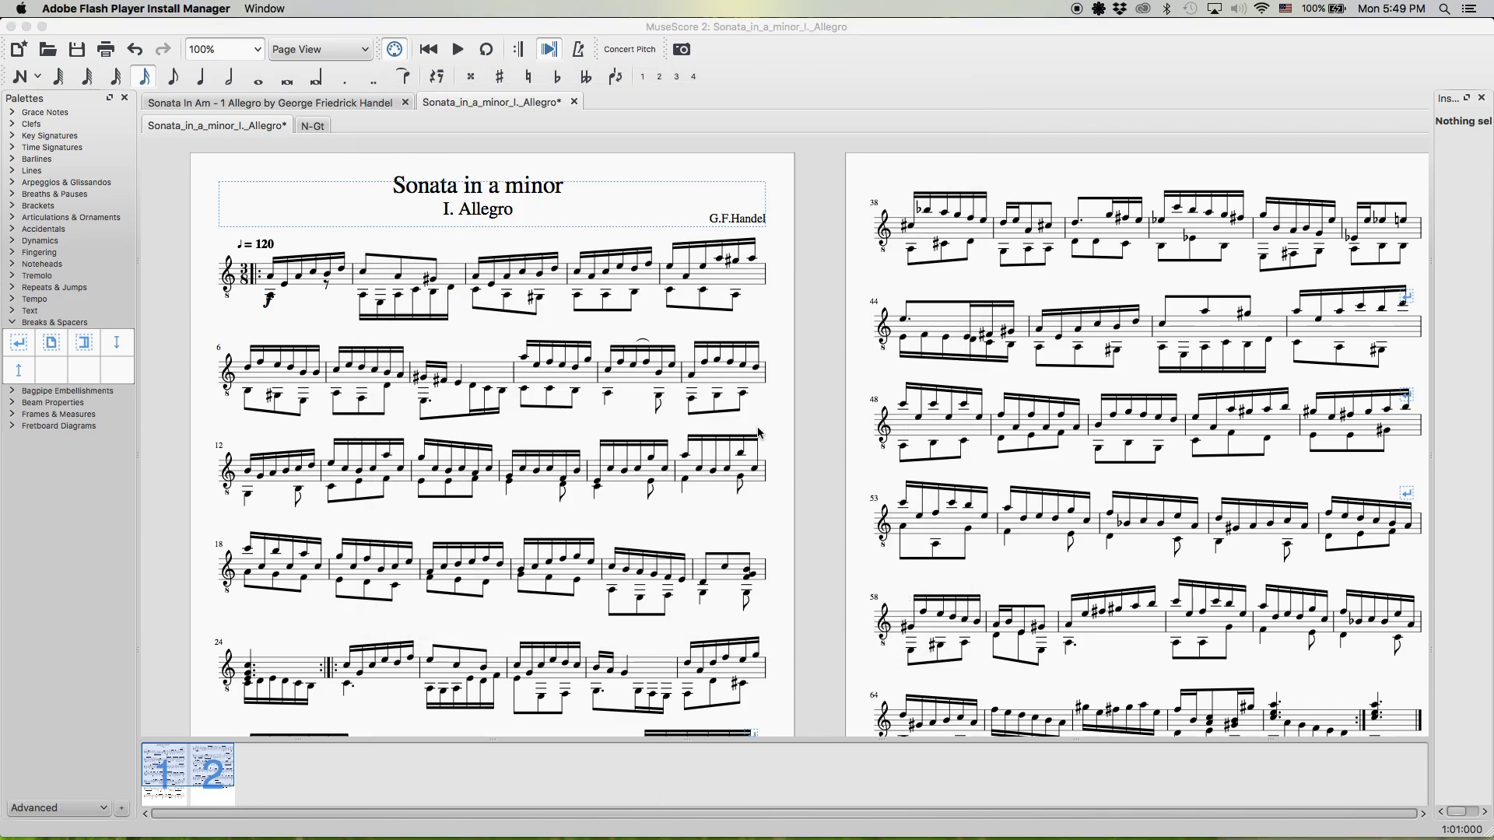
Hide MuseScore and Firefox to reach the Downloads folder window on the desktop.
left_click(134, 29)
left_click(94, 10)
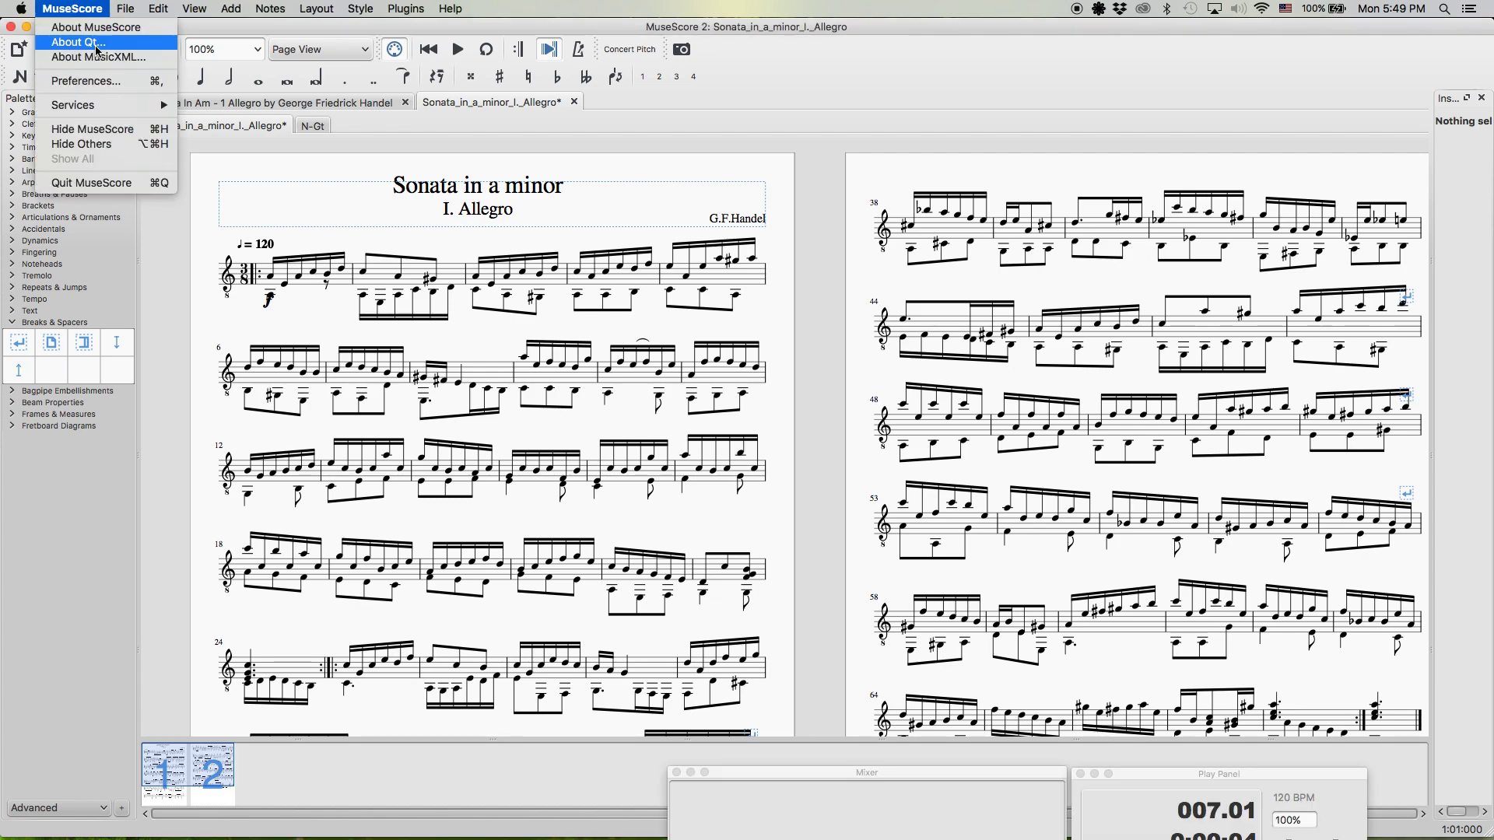
key("super+h")
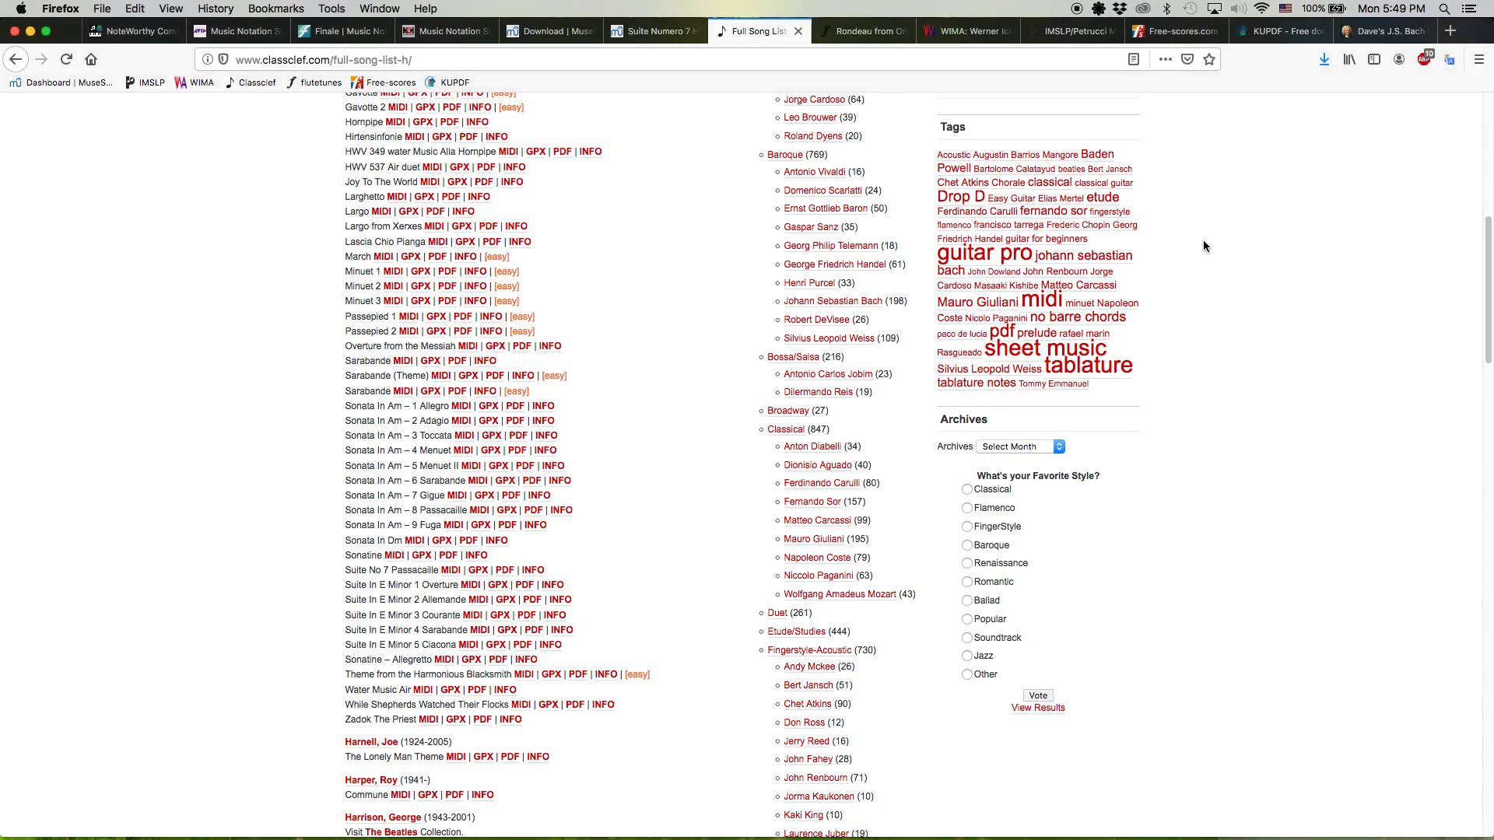
key("super+h")
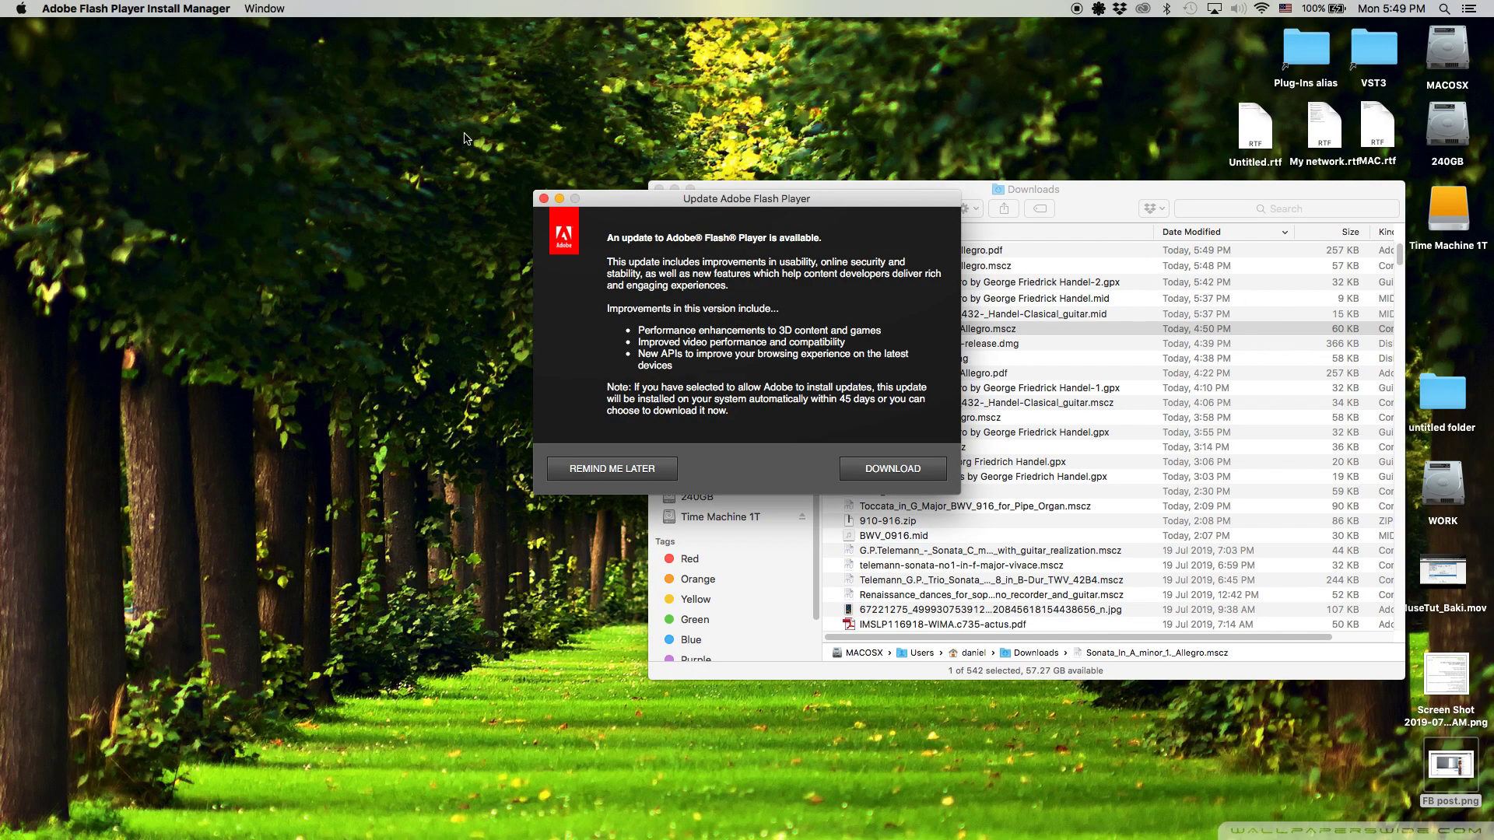
Close the Adobe Flash Player update window and open Sonata_in_a_minor_I._Allegro.pdf from the Downloads folder in Acrobat.
left_click(544, 198)
left_click_drag(1128, 194, 981, 201)
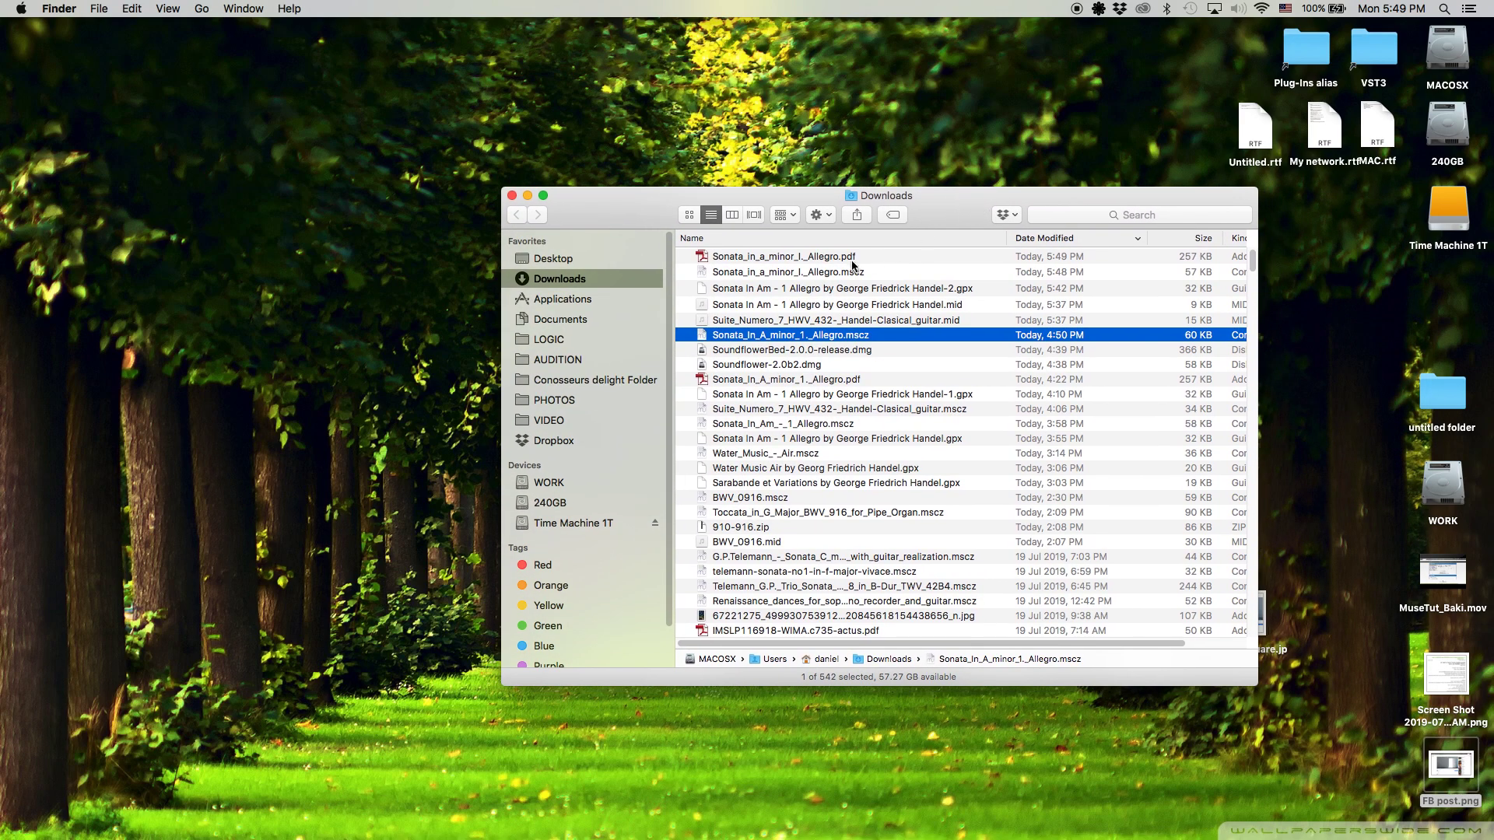
double_click(848, 257)
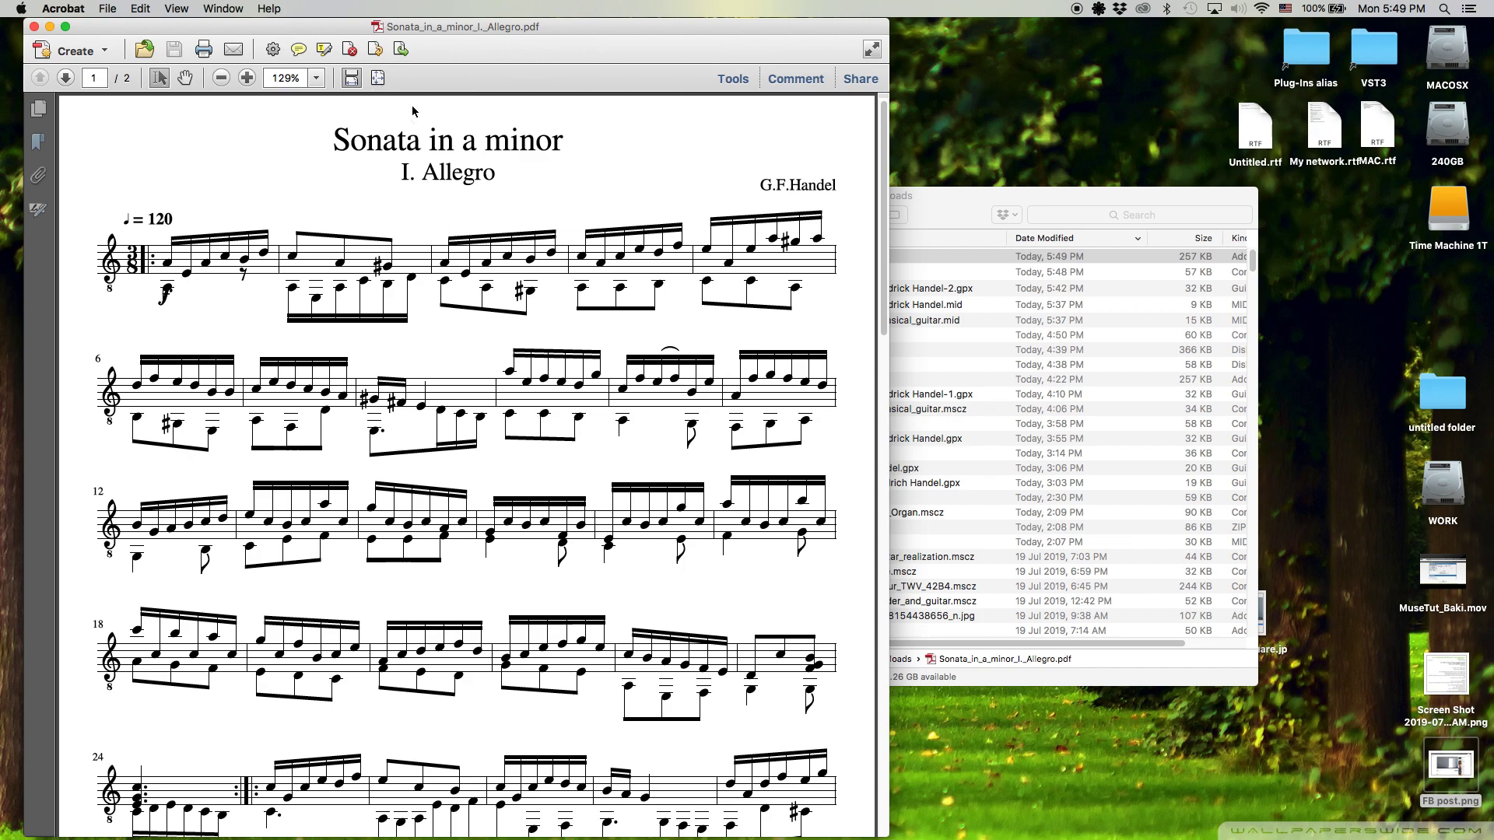
Fit whole pages in the window, show the page thumbnails, and look through both pages of the exported sonata PDF.
left_click(378, 80)
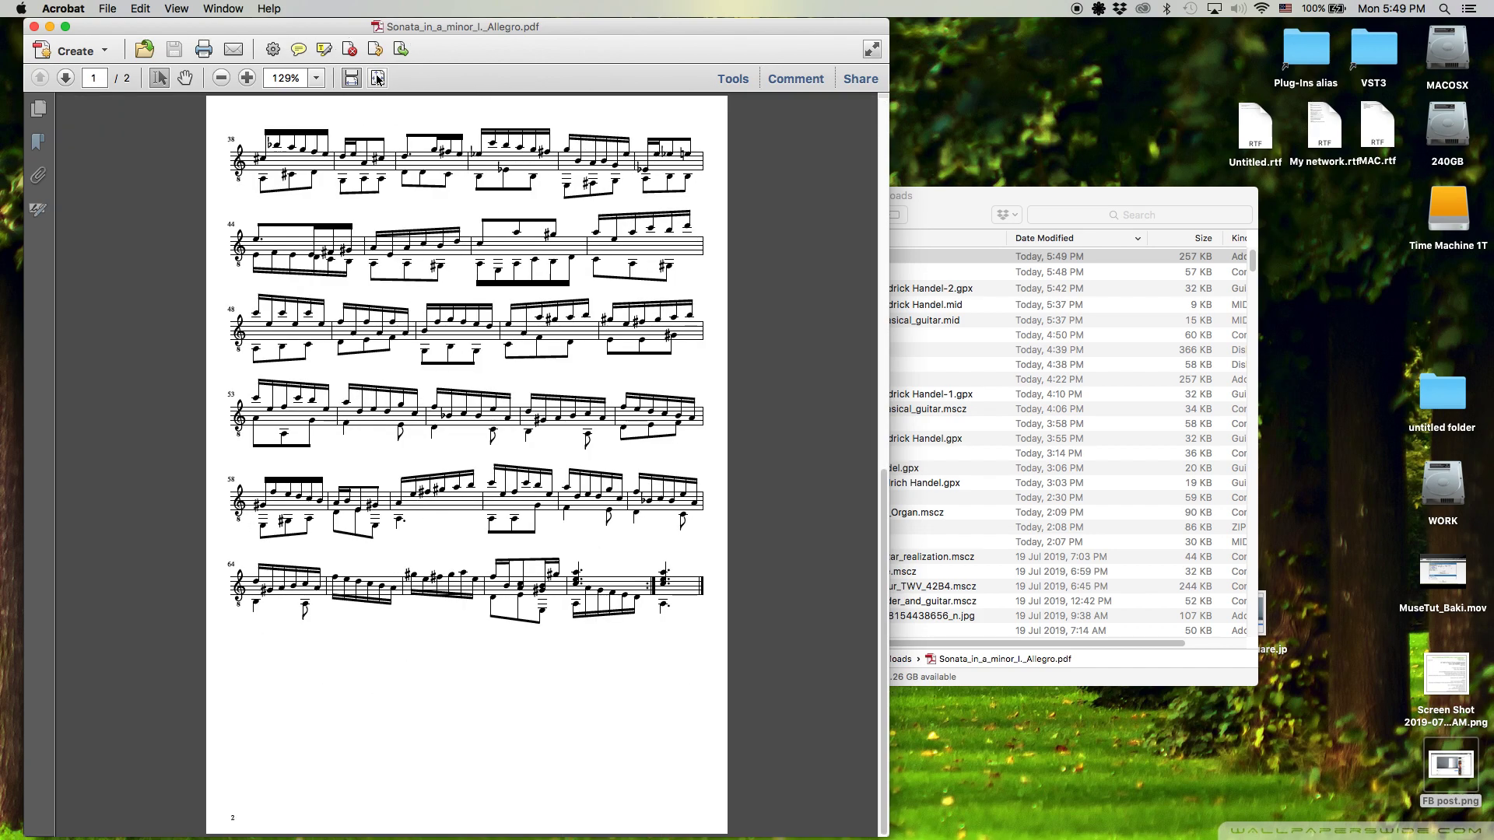
left_click(38, 109)
left_click(131, 204)
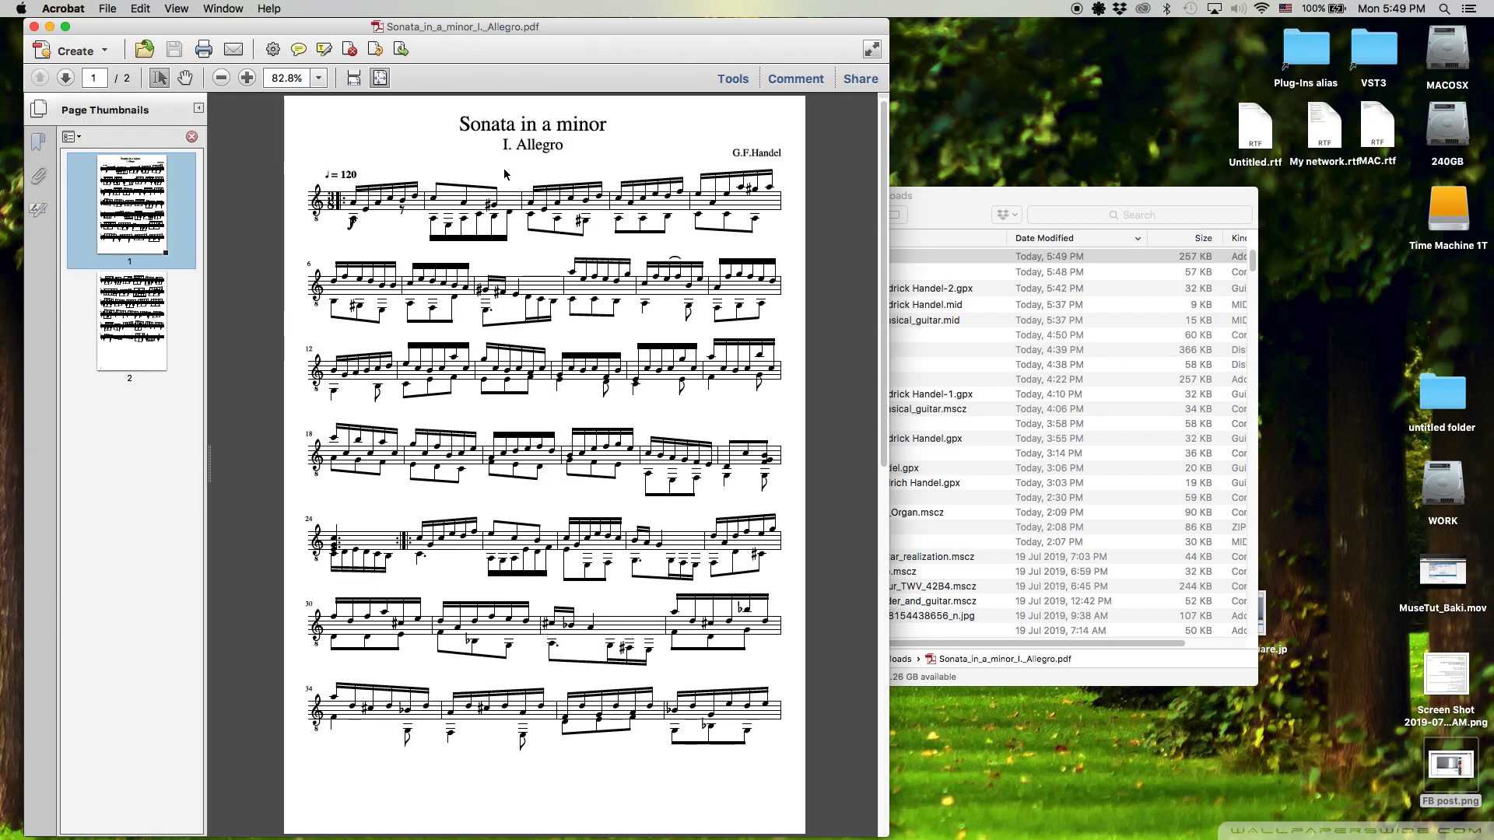
left_click(145, 318)
left_click(134, 220)
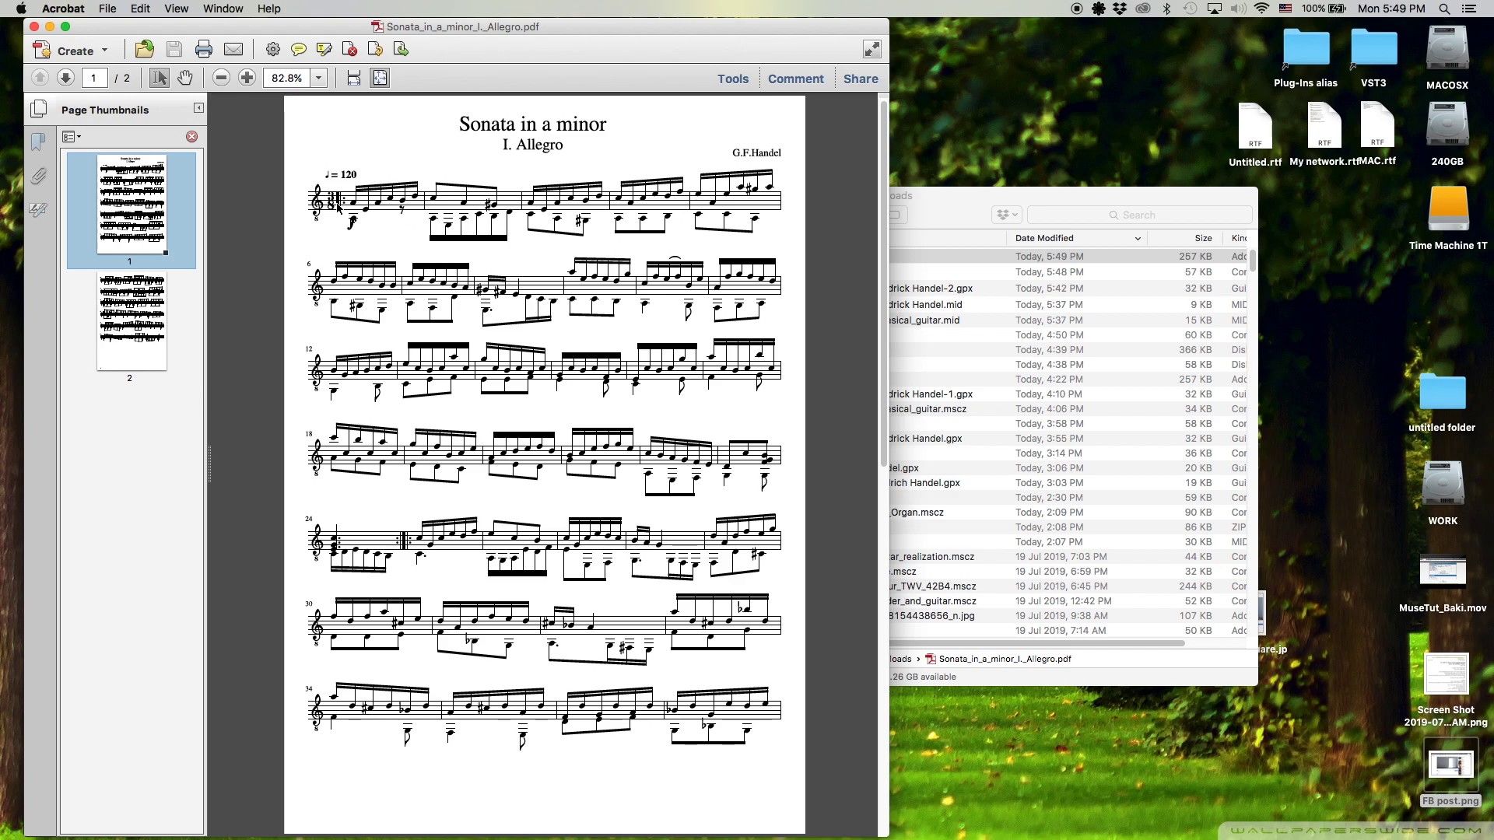
left_click(121, 319)
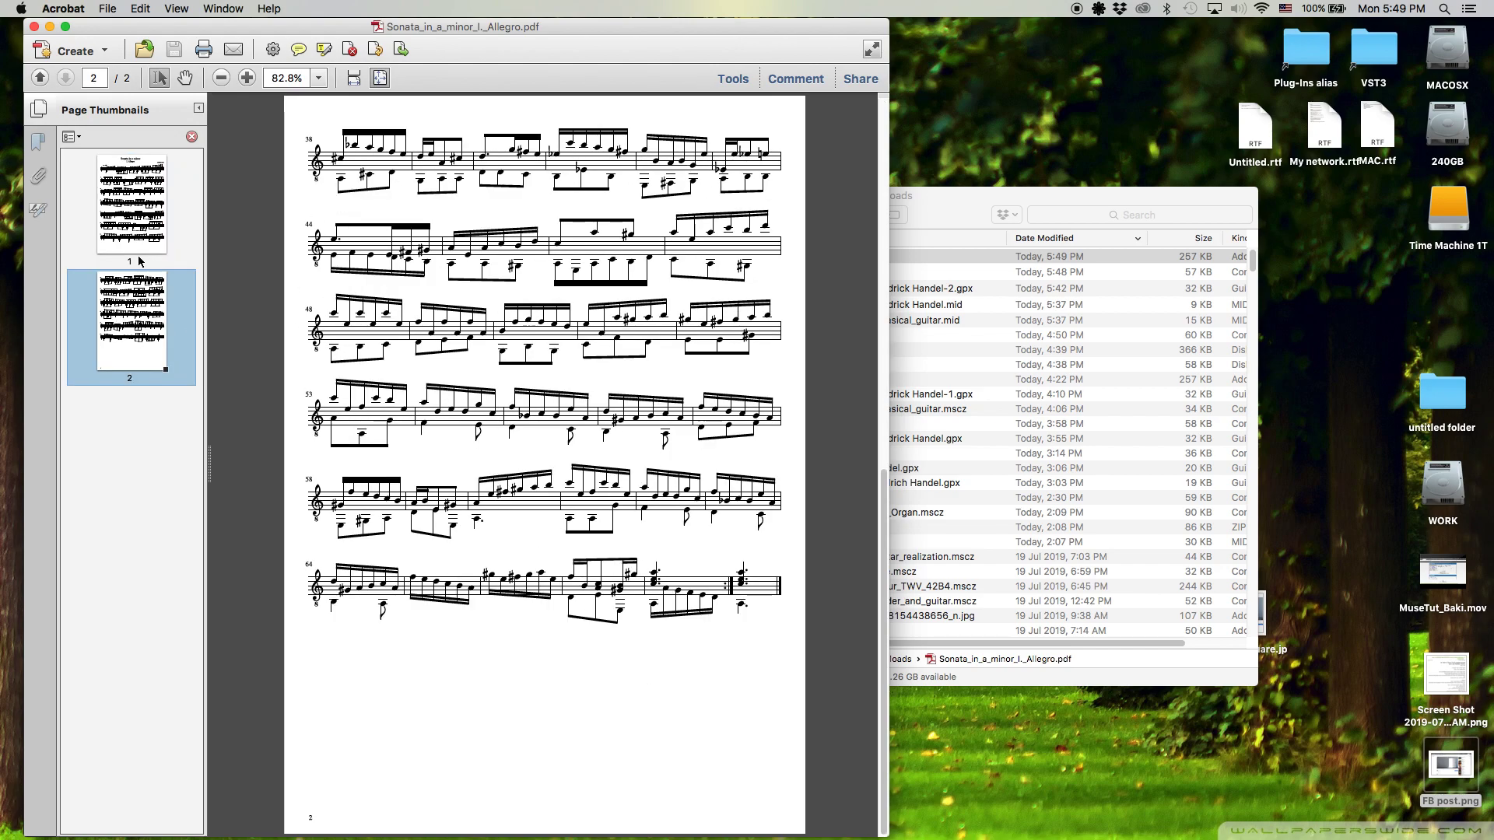
left_click(142, 223)
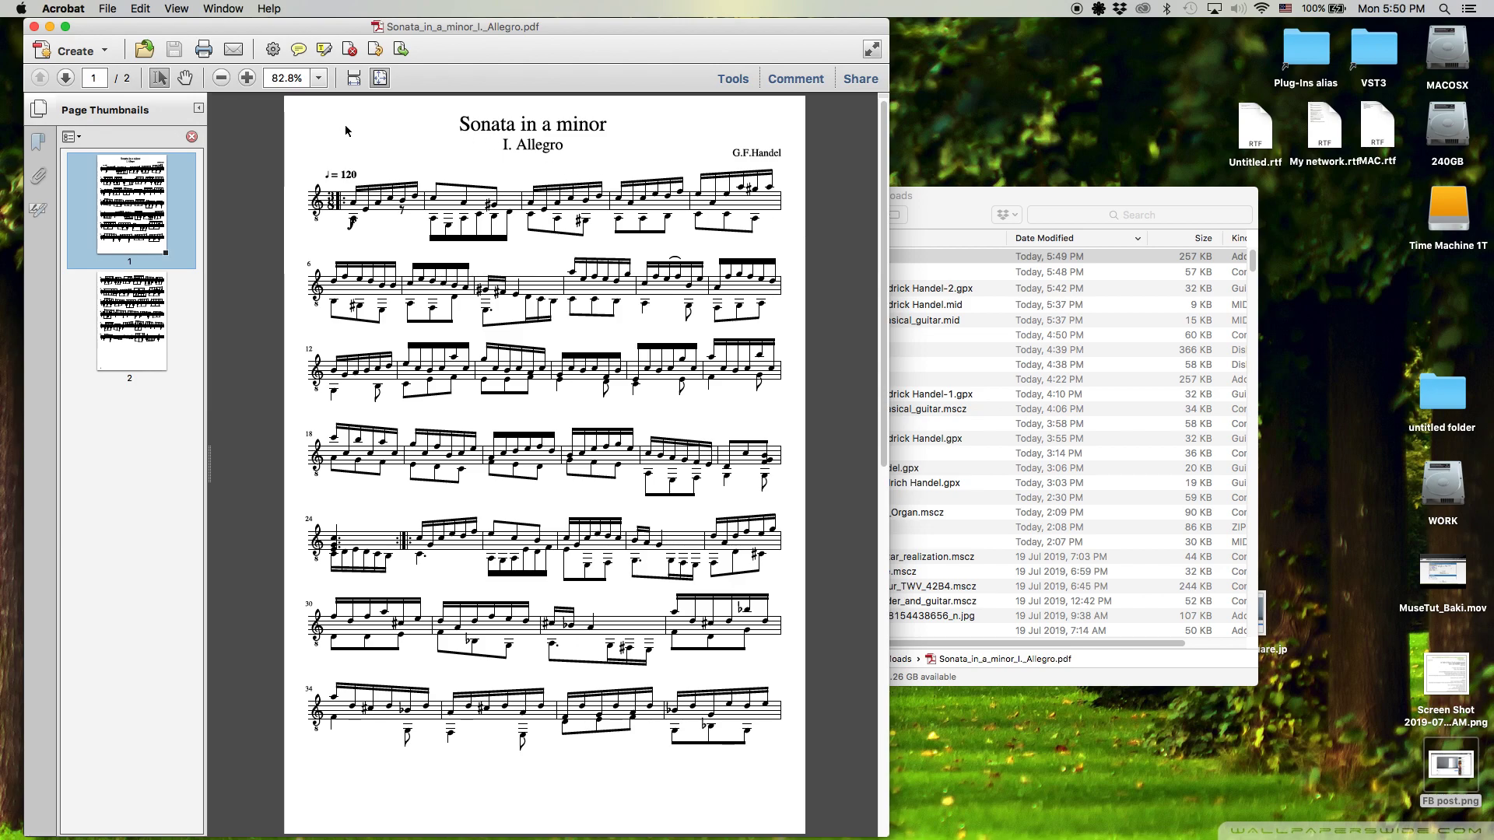
Close the sonata PDF and leave Acrobat to get back to the Downloads folder window.
left_click_drag(97, 25, 73, 25)
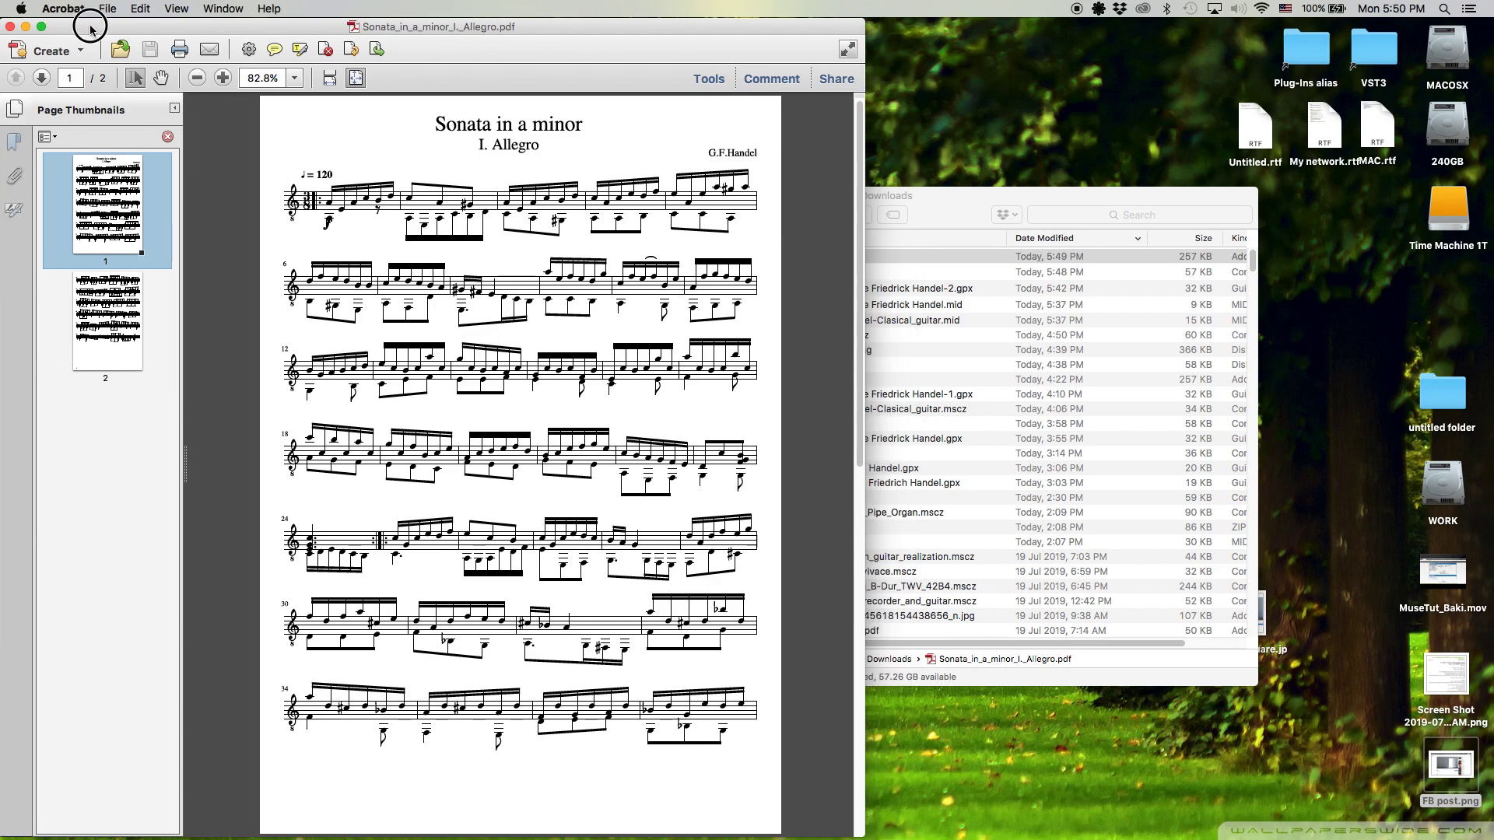
left_click(63, 8)
left_click(70, 165)
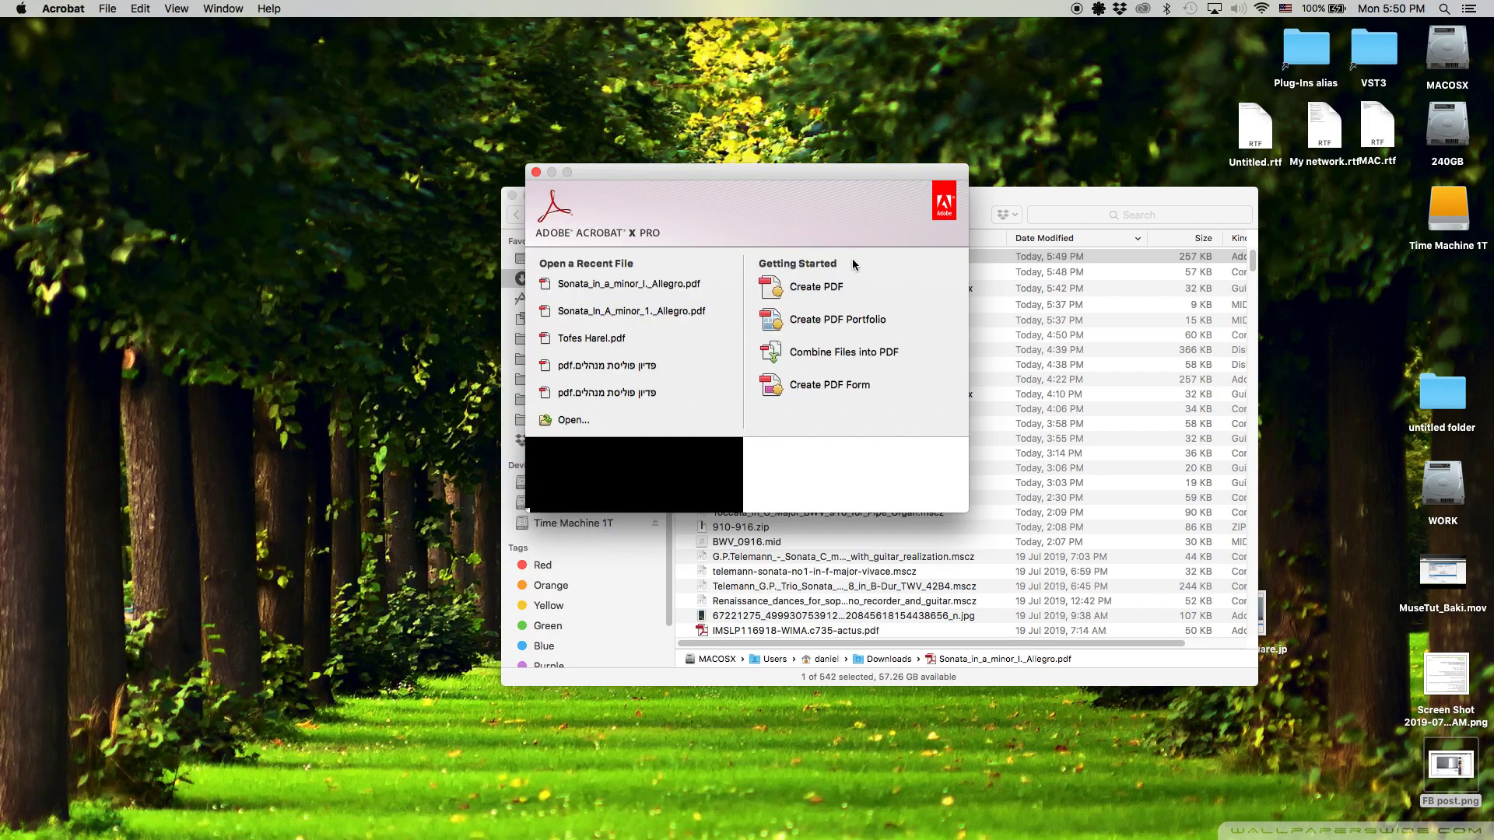
Move the Downloads folder window closer to the desktop icons and switch focus to the empty desktop.
left_click_drag(972, 214, 995, 214)
left_click_drag(1091, 216, 1089, 207)
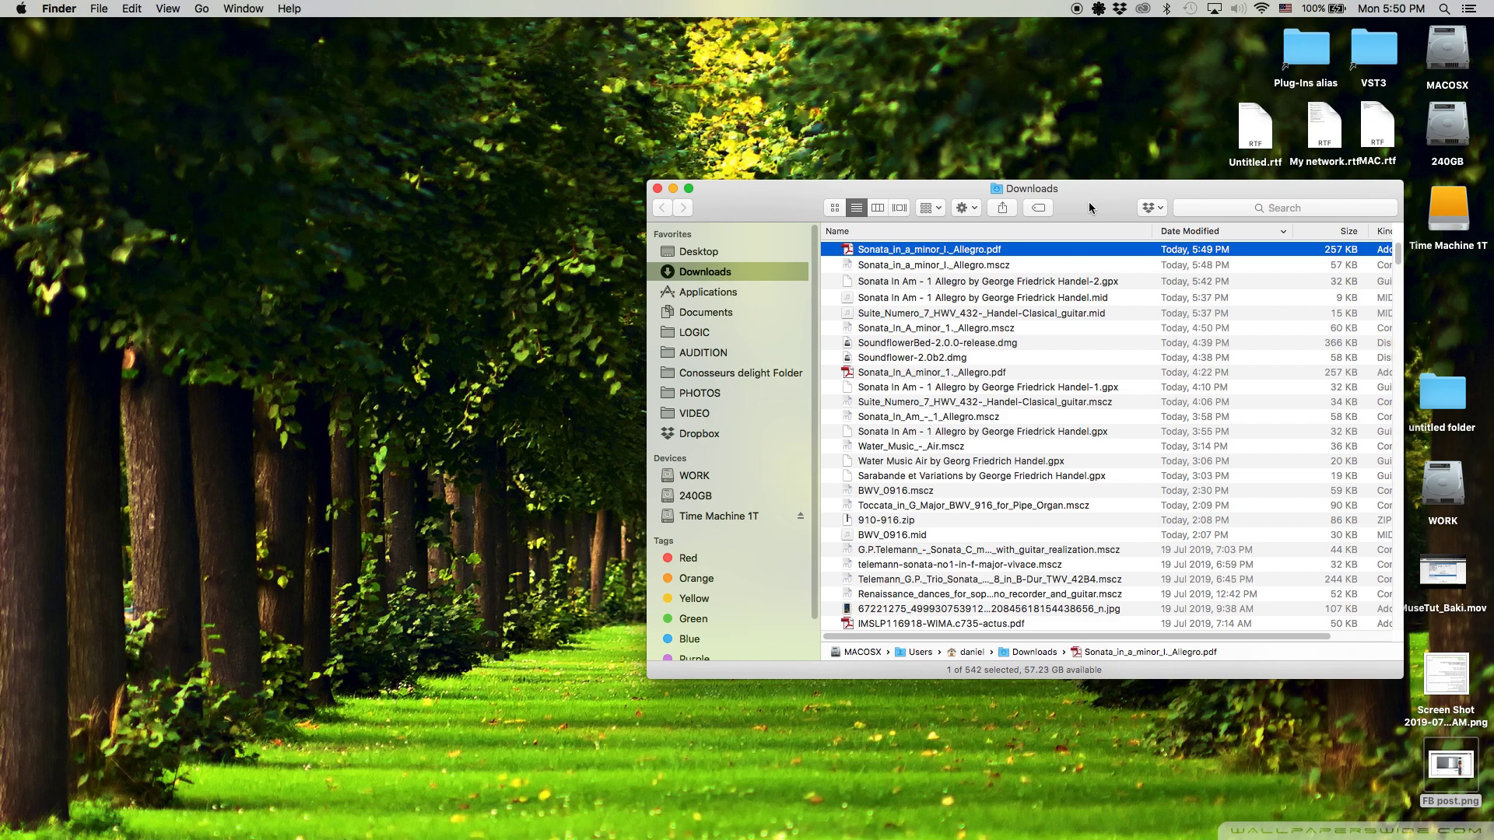
left_click_drag(1089, 202, 1088, 205)
left_click(1102, 205)
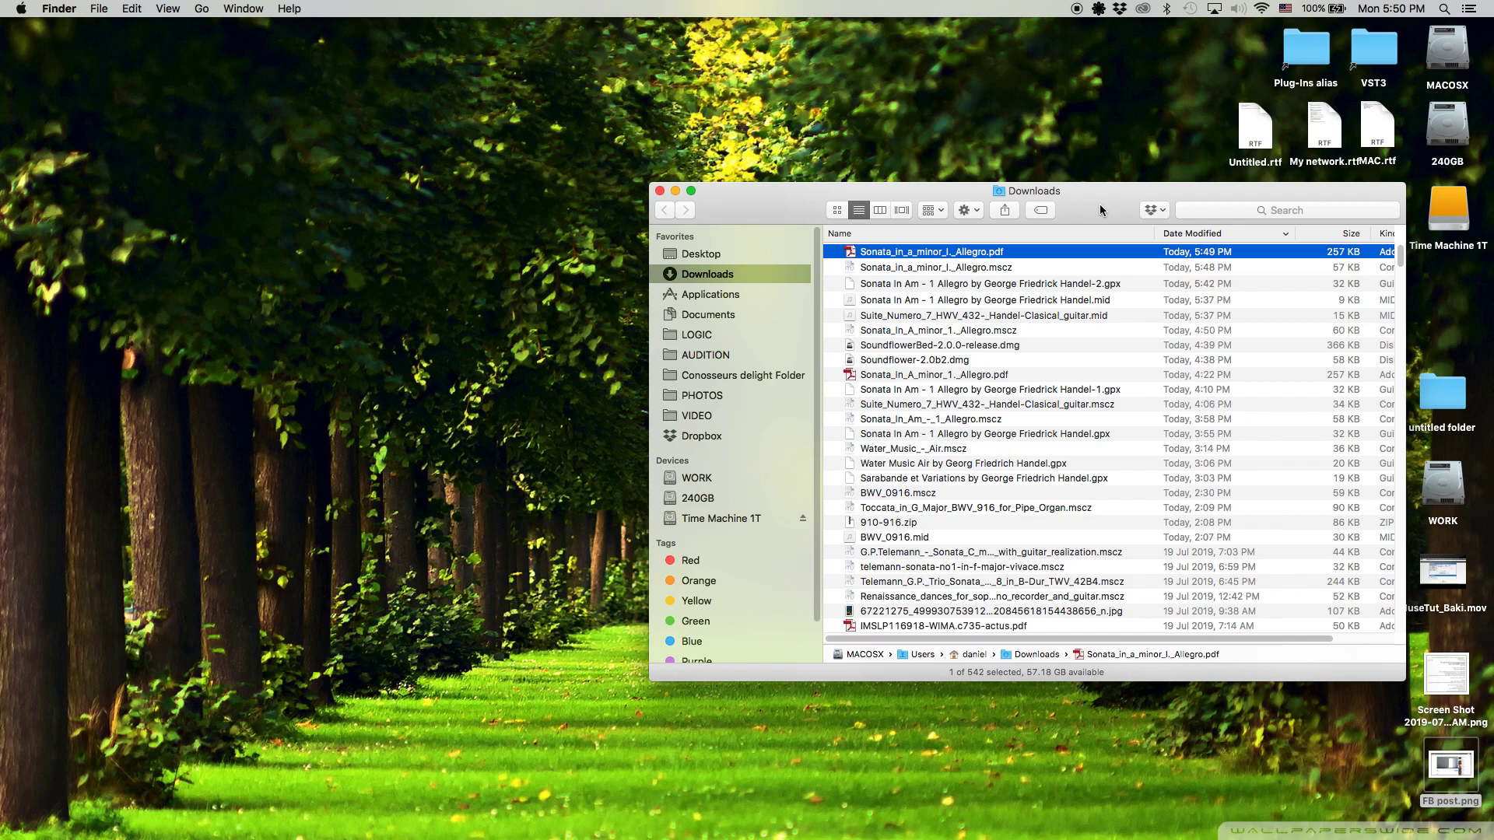
left_click_drag(1100, 209, 1098, 211)
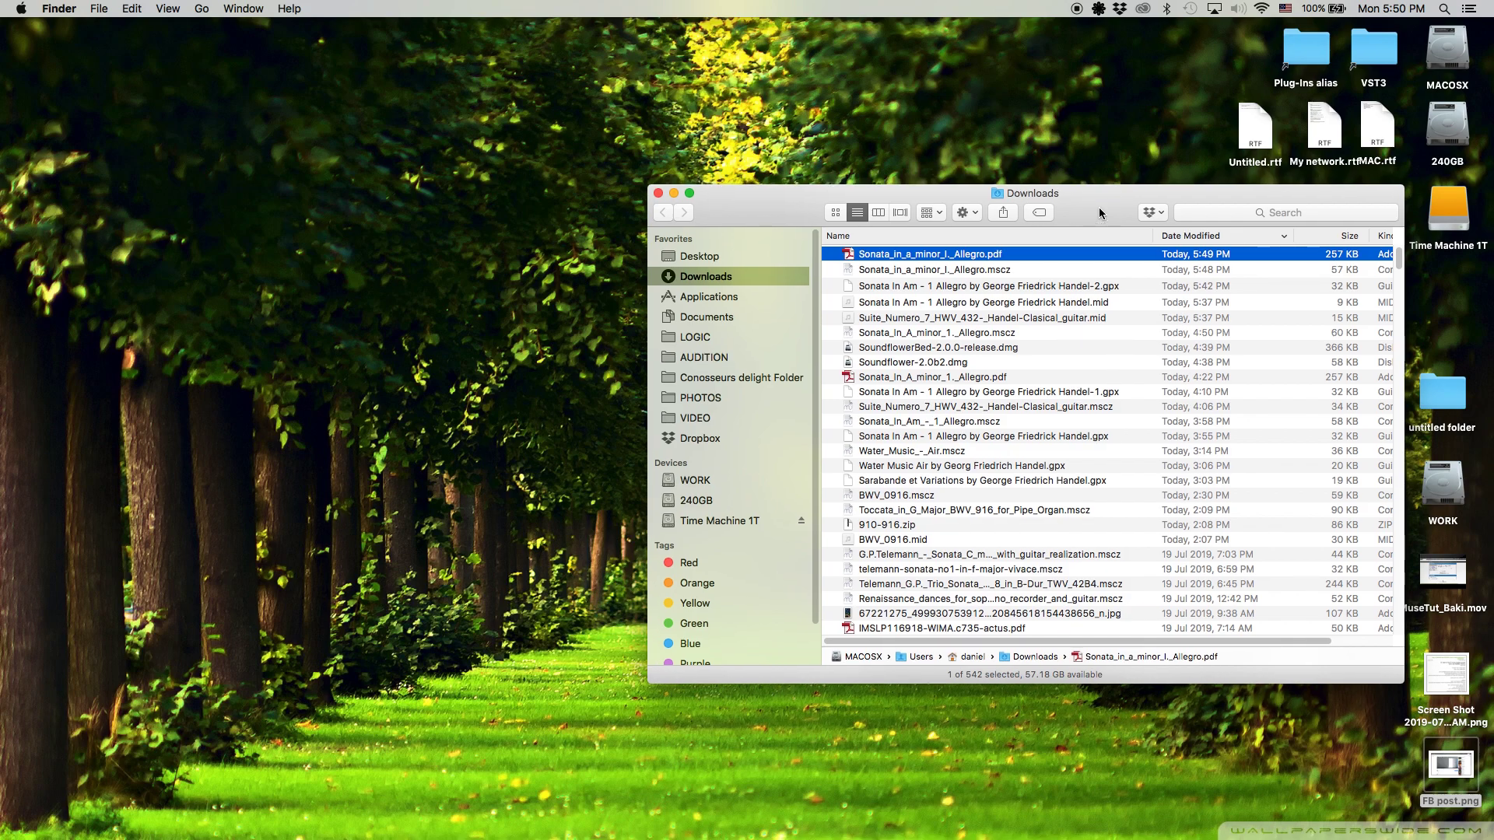
left_click_drag(1100, 211, 1095, 209)
left_click(343, 217)
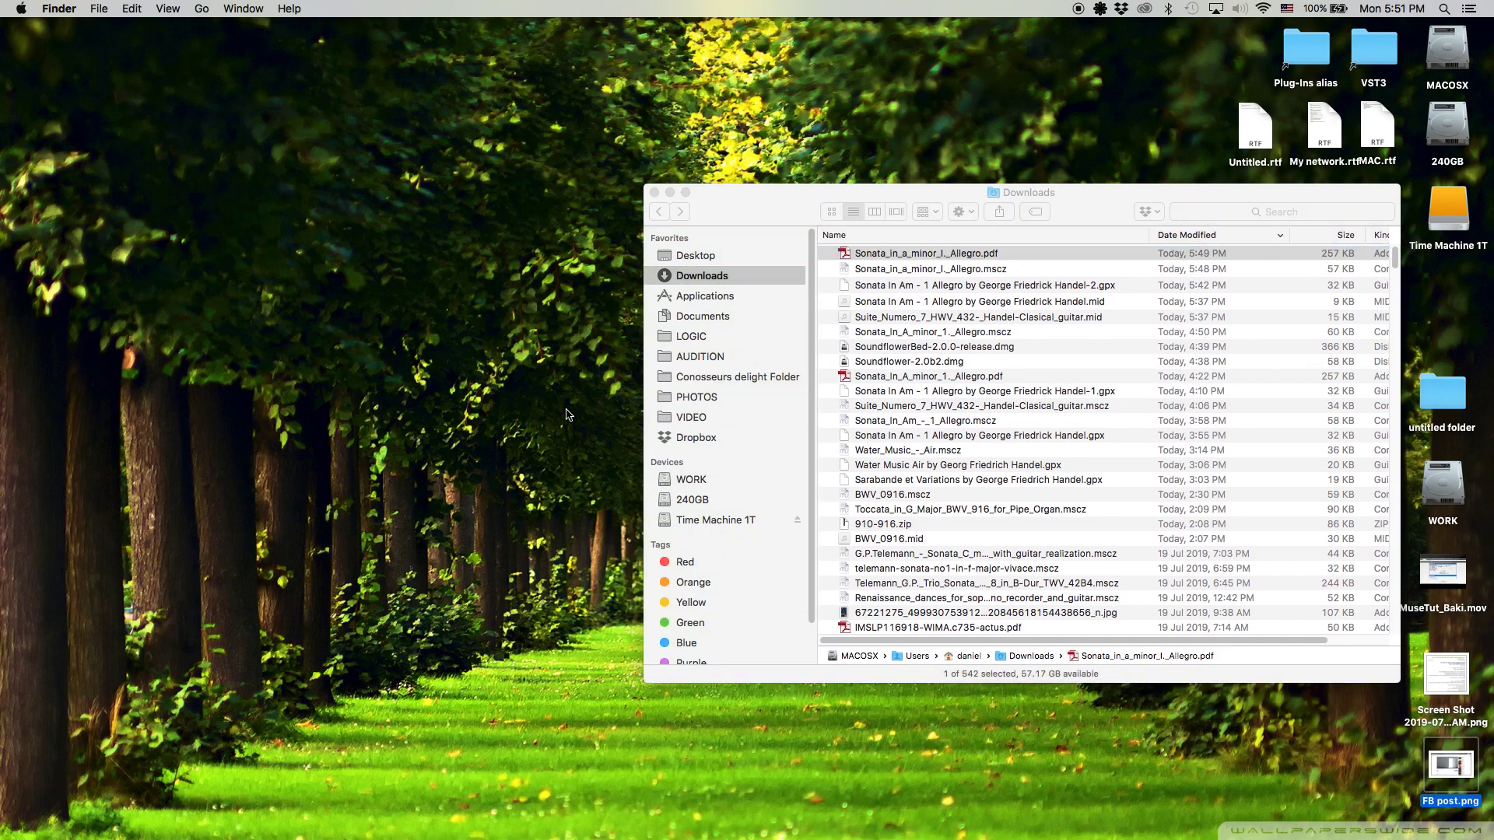